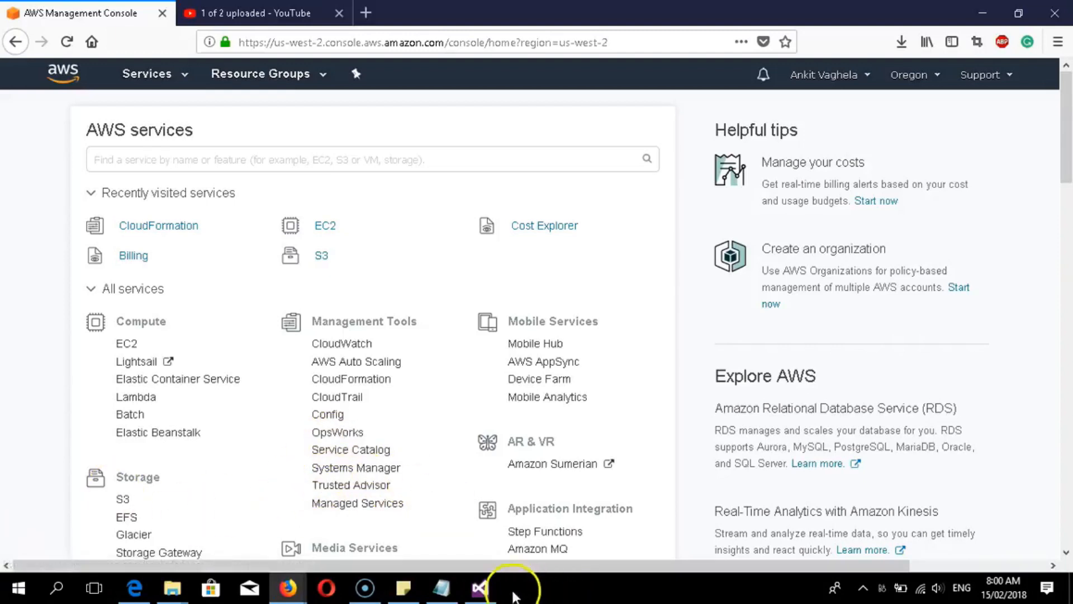
- Review the opening lines of the CloudFormation template in Notepad
click(441, 587)
scroll(218, 178, up, 5)
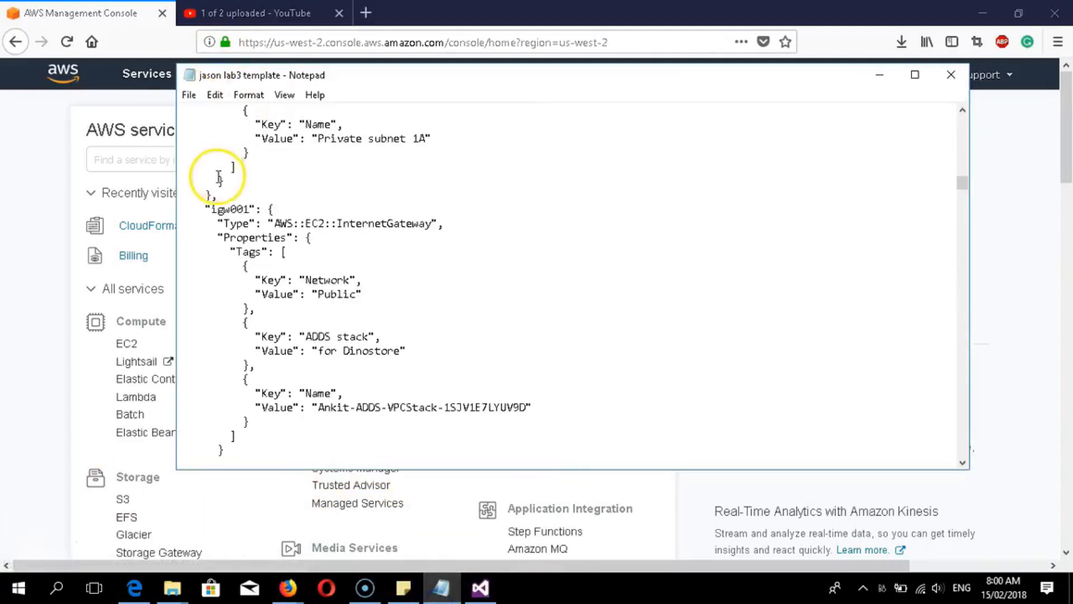
scroll(218, 178, up, 20)
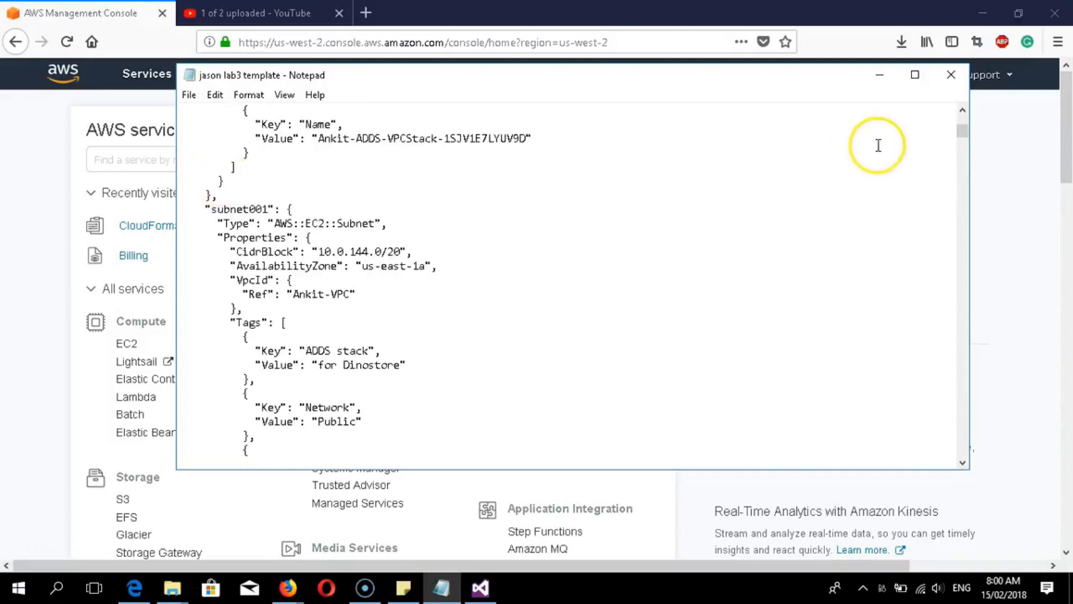
drag(962, 136, 960, 112)
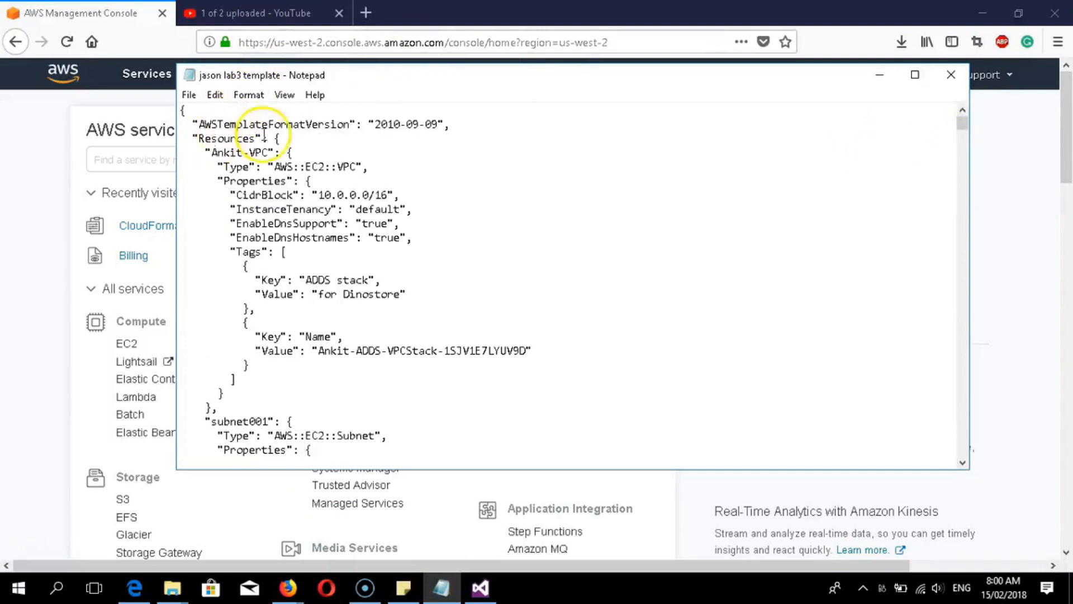
drag(180, 109, 412, 197)
drag(574, 201, 575, 203)
scroll(524, 233, down, 13)
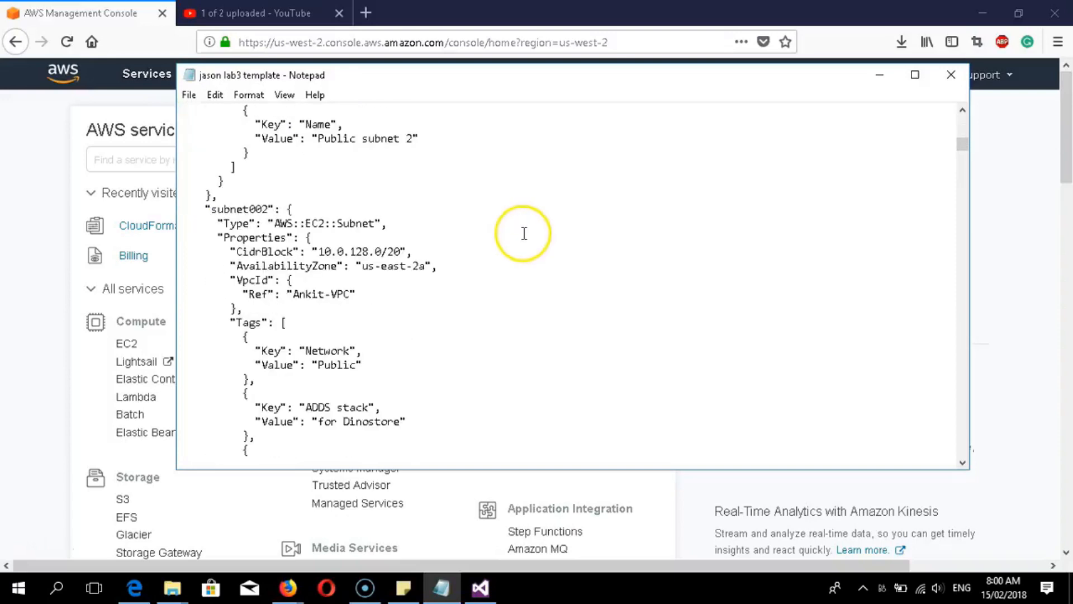
scroll(524, 234, down, 18)
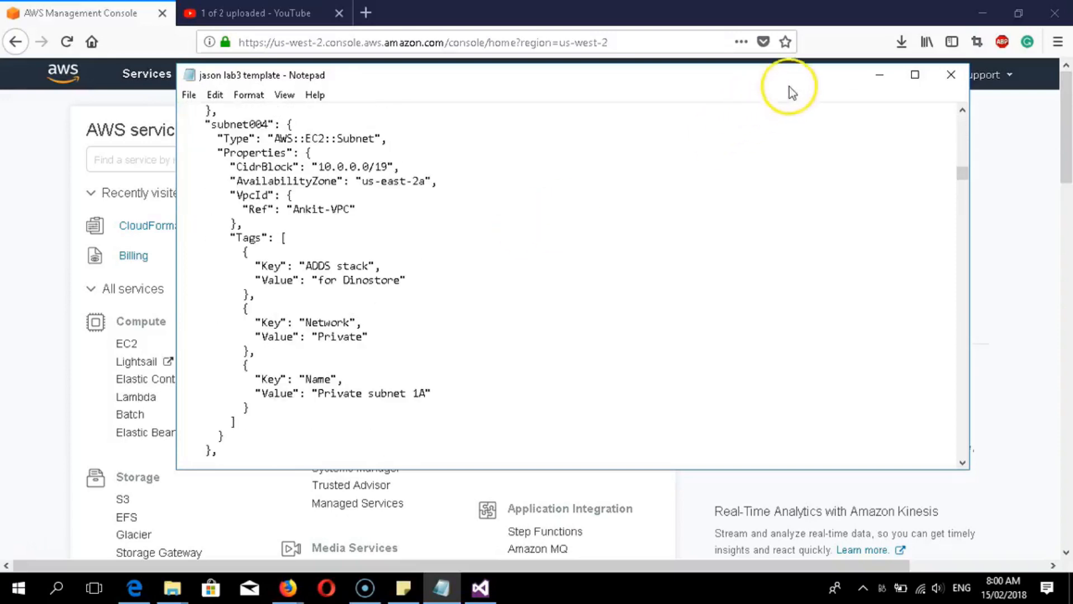
click(880, 75)
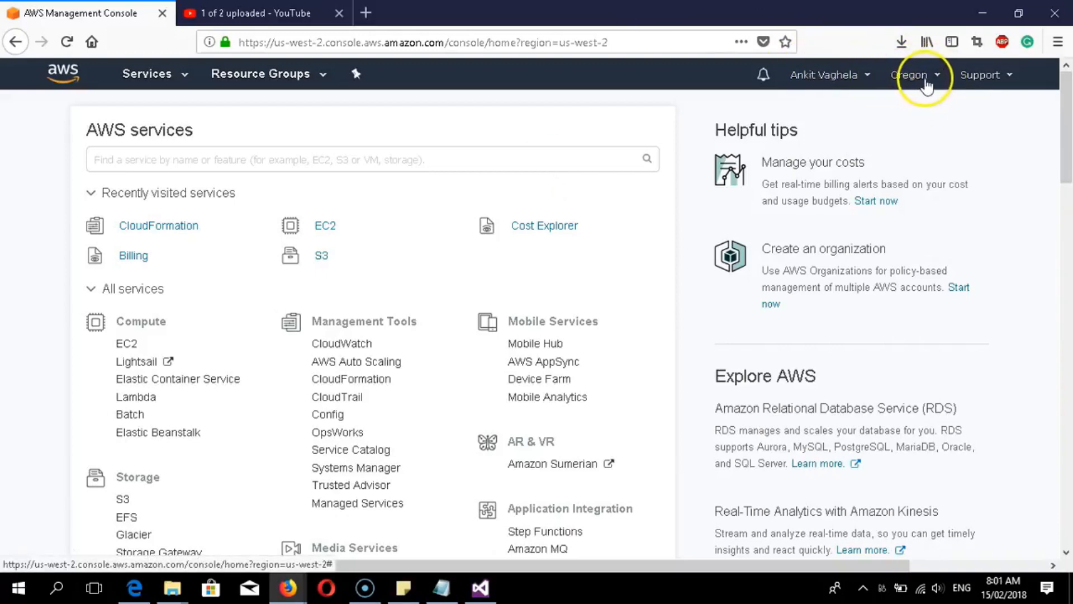
- Change the console region to US East (Ohio), us-east-2
click(925, 81)
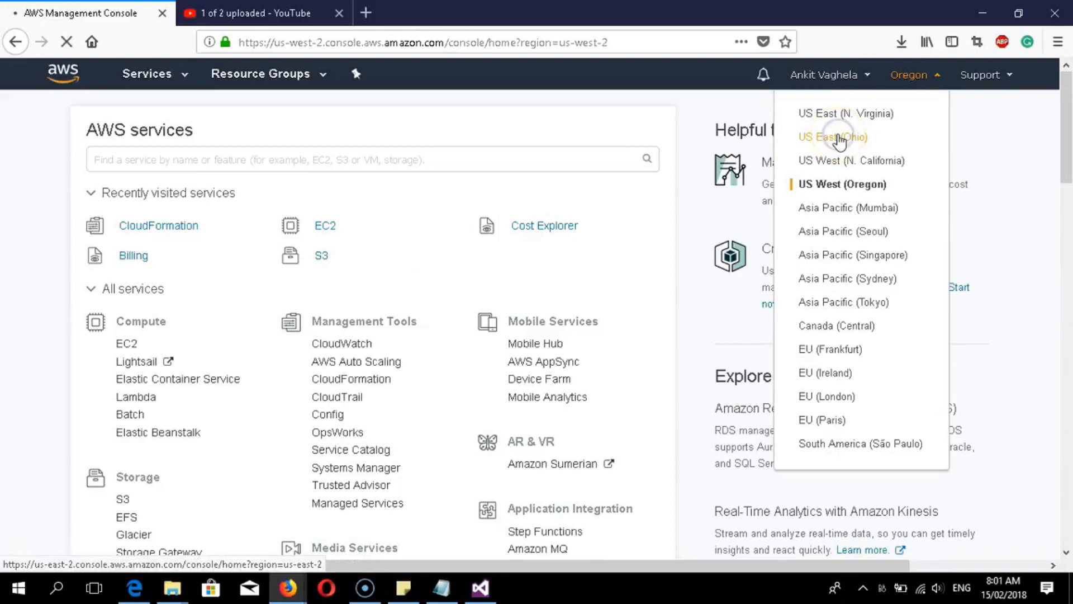
click(839, 139)
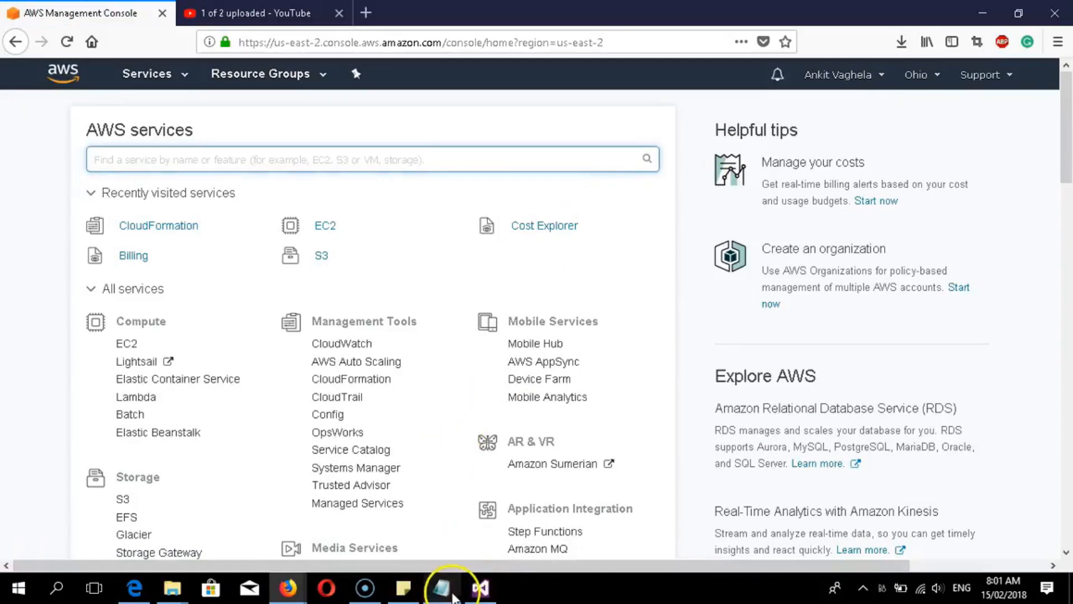
click(441, 587)
click(425, 142)
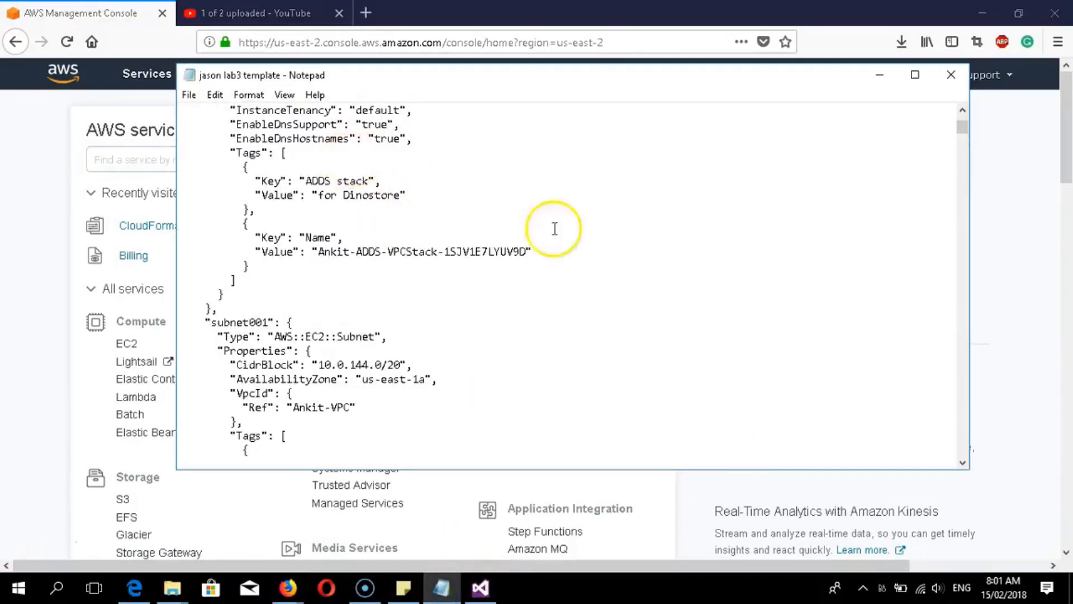
scroll(827, 197, down, 2)
scroll(827, 193, up, 4)
drag(963, 124, 967, 161)
click(248, 94)
click(571, 178)
scroll(257, 196, up, 4)
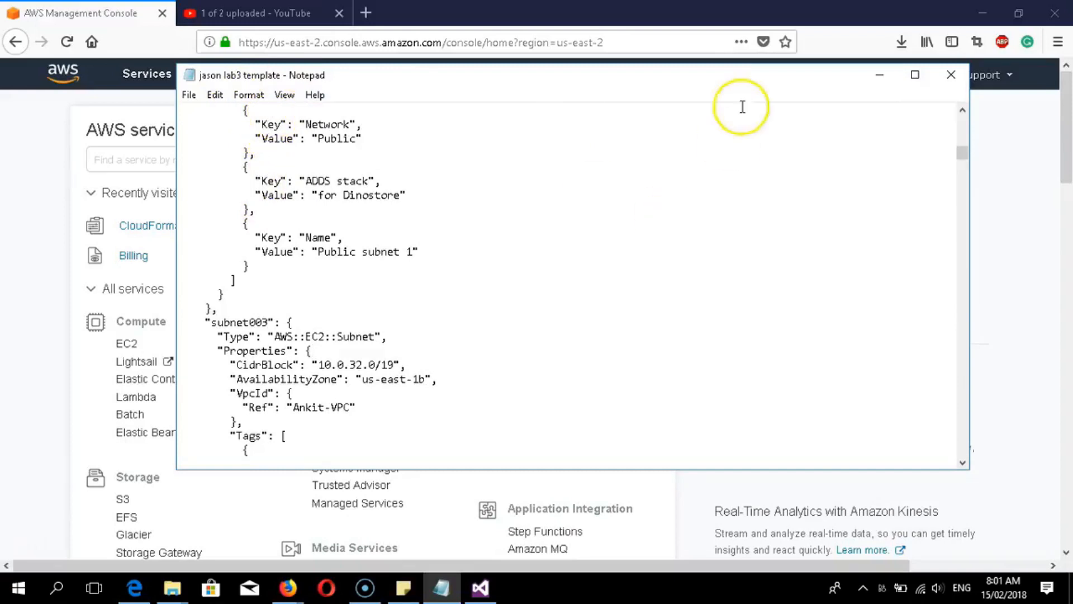
click(878, 75)
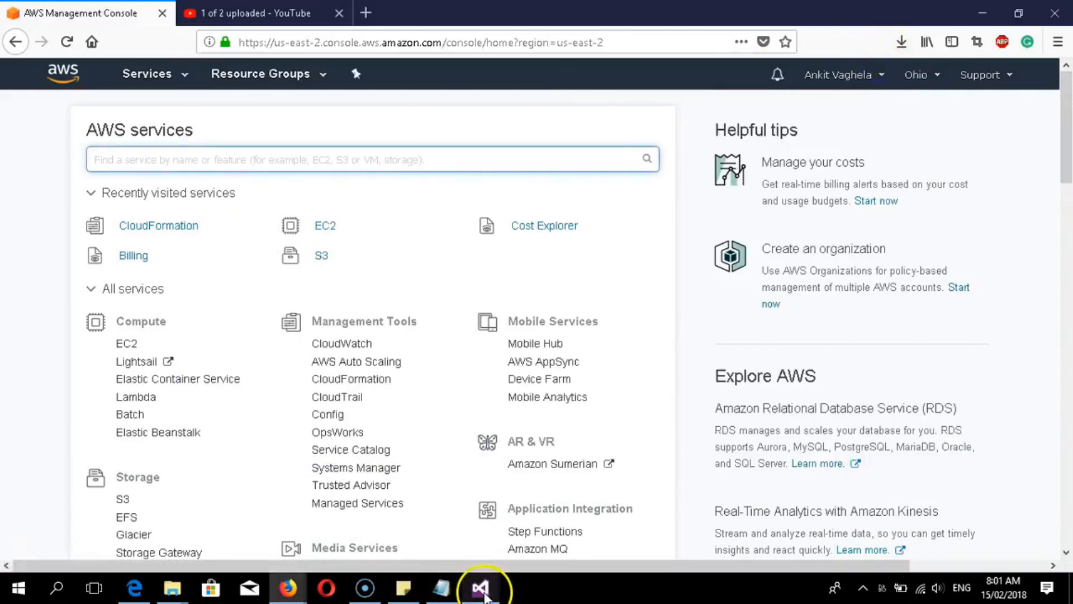
- Look through Visual Studio's File > New options
click(481, 588)
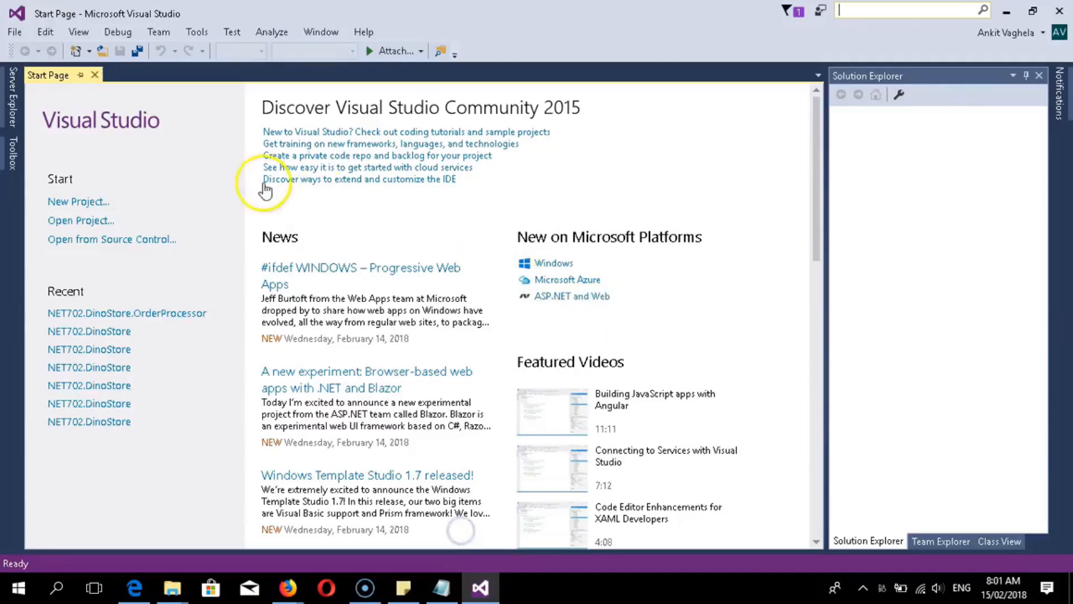
click(14, 35)
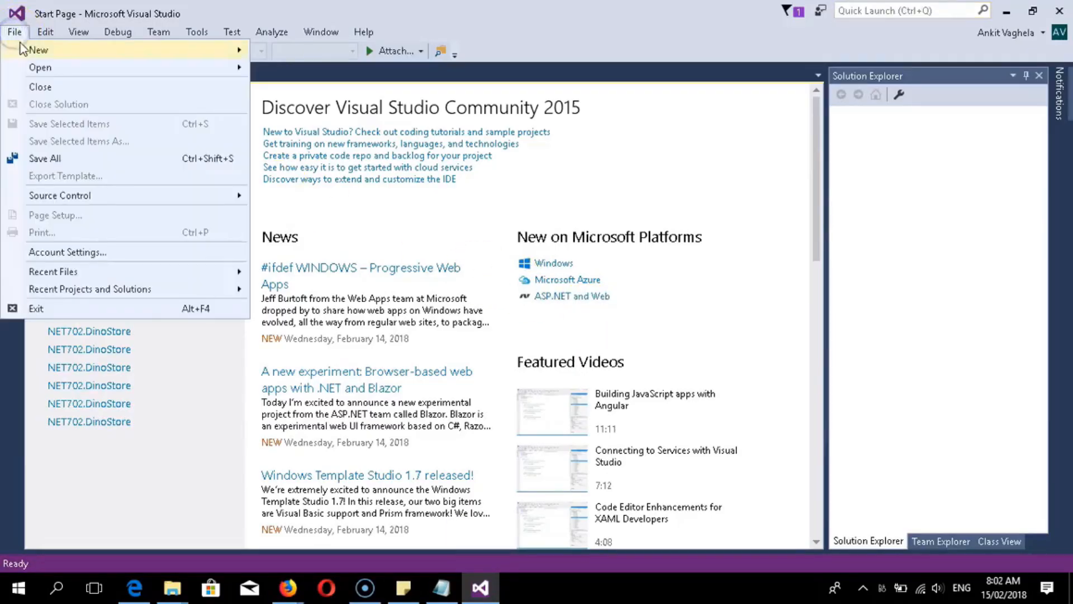
click(26, 53)
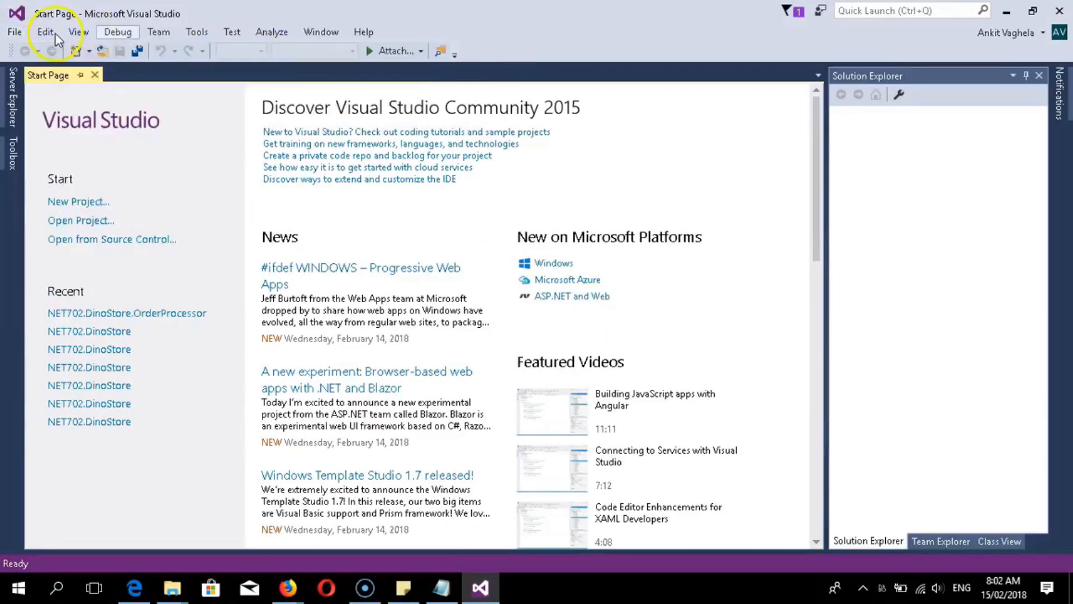
click(19, 34)
click(20, 34)
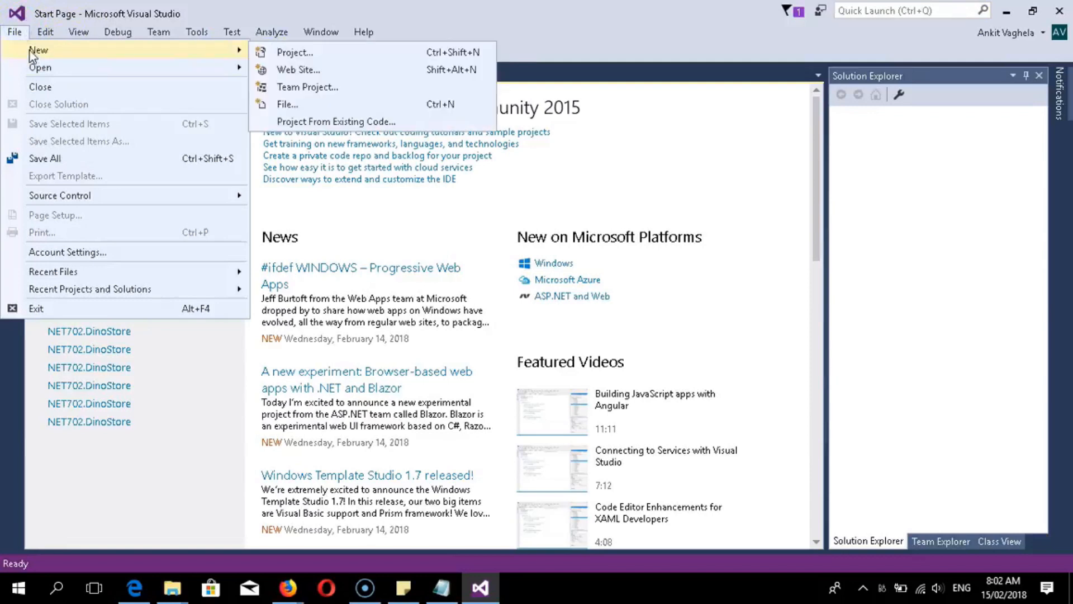
- Select and copy the entire JSON template in Notepad
click(442, 587)
click(429, 399)
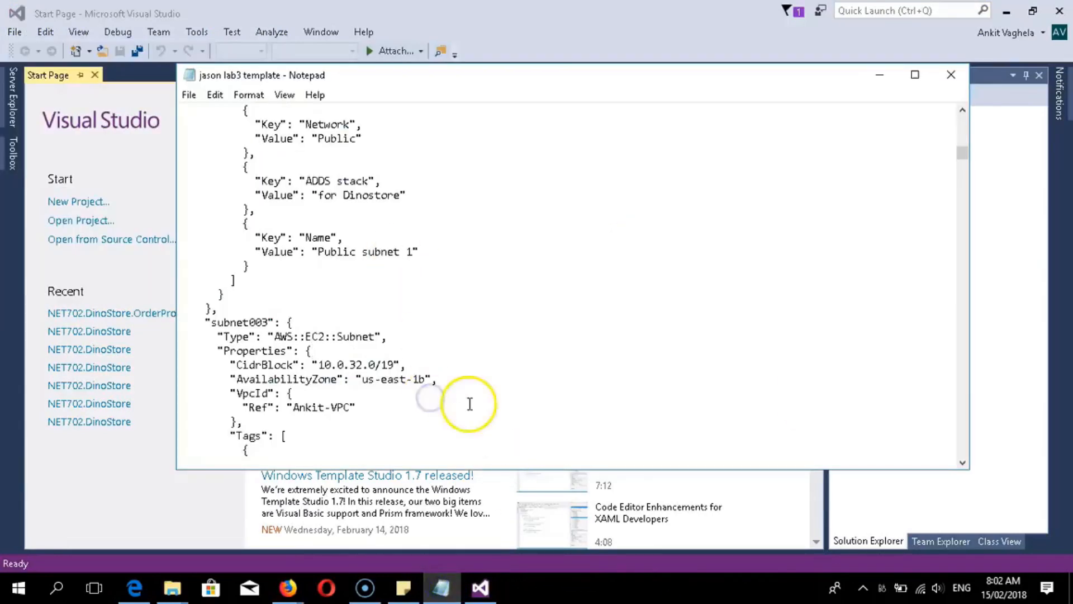
key(ctrl+a)
right_click(254, 216)
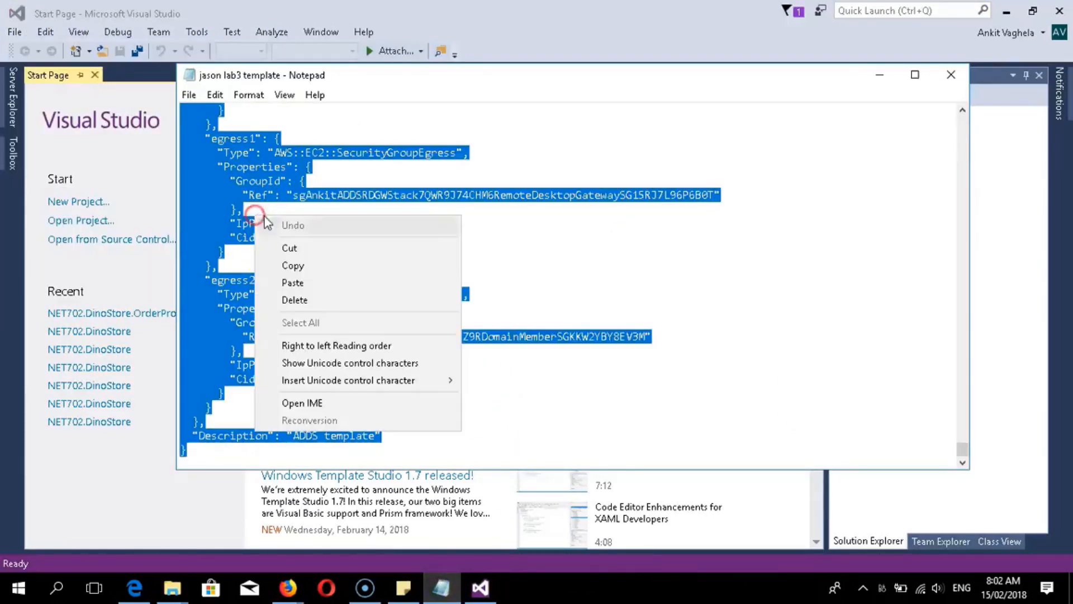
click(287, 258)
- Return to Visual Studio and bring up the File > New submenu
click(480, 587)
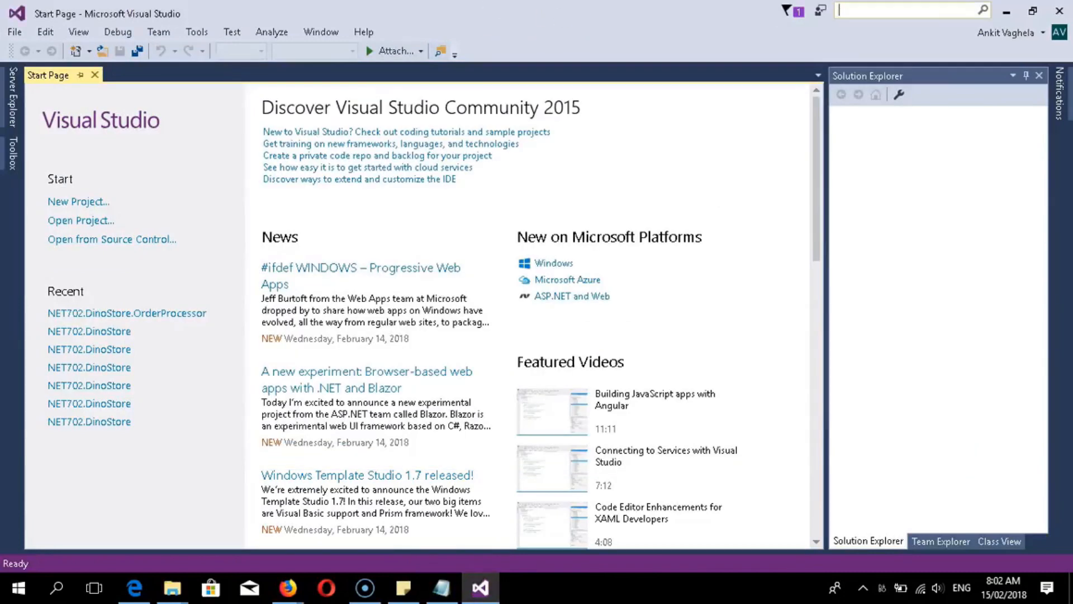
click(14, 32)
click(262, 4)
click(47, 33)
mouse_move(16, 33)
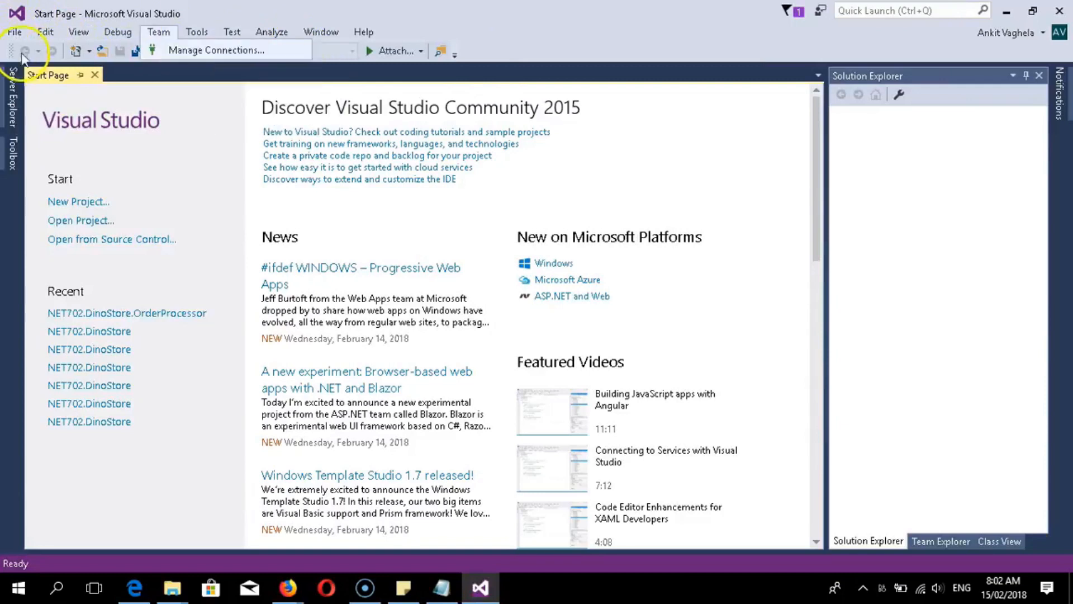
mouse_move(33, 53)
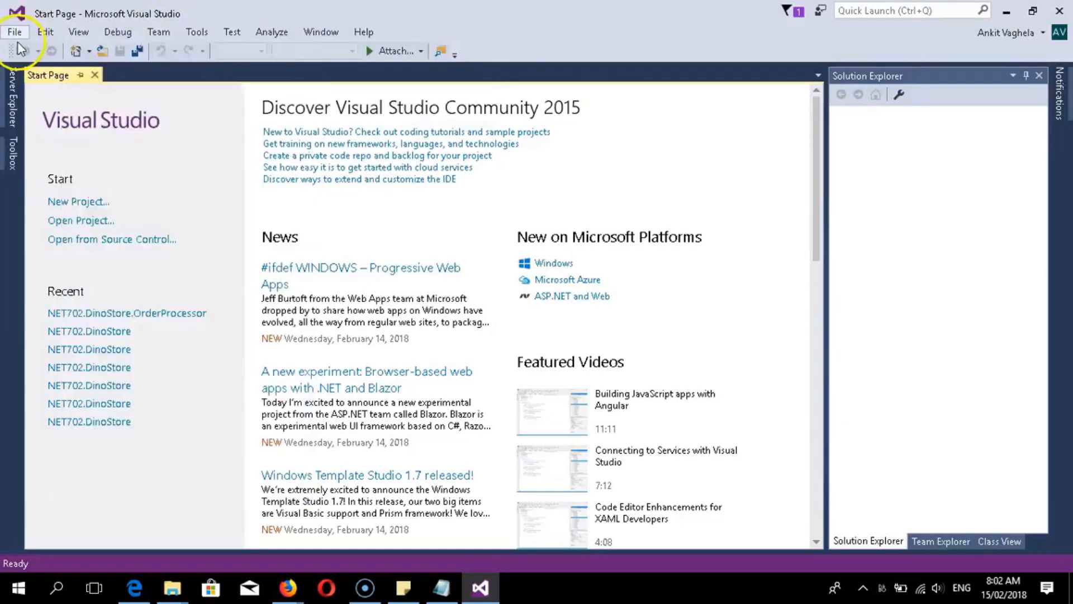
mouse_move(186, 38)
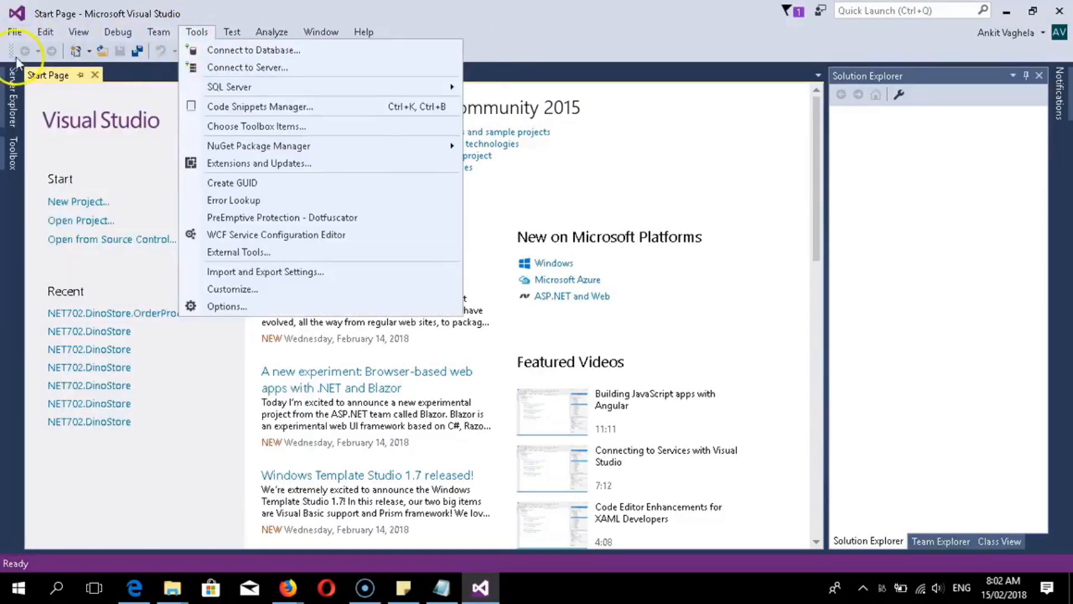
mouse_move(115, 34)
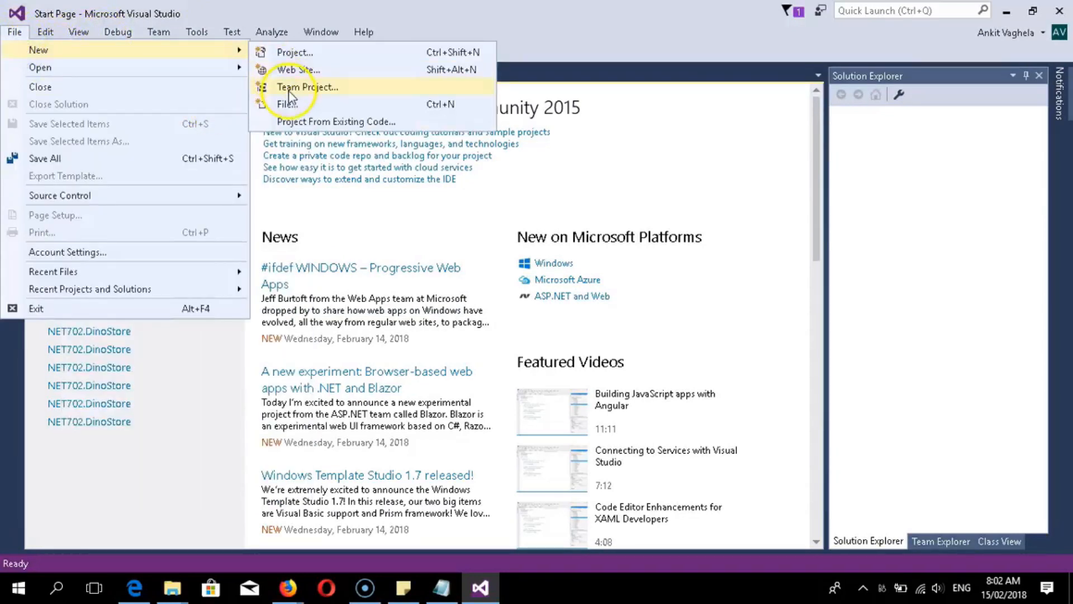
- Create a new file from the Web > JSON File template, producing json1.json
click(285, 104)
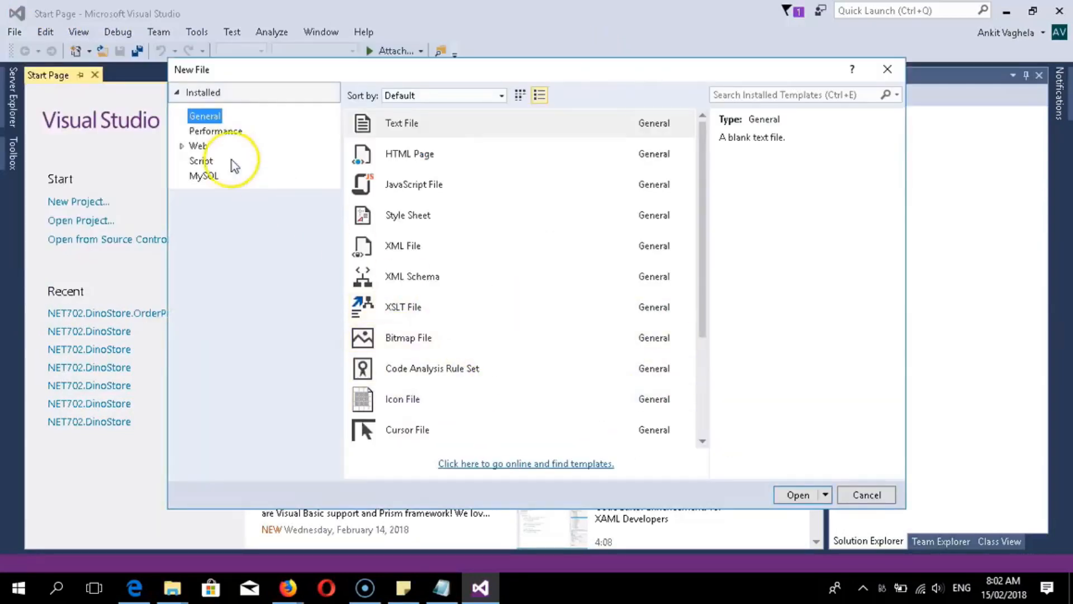
click(199, 147)
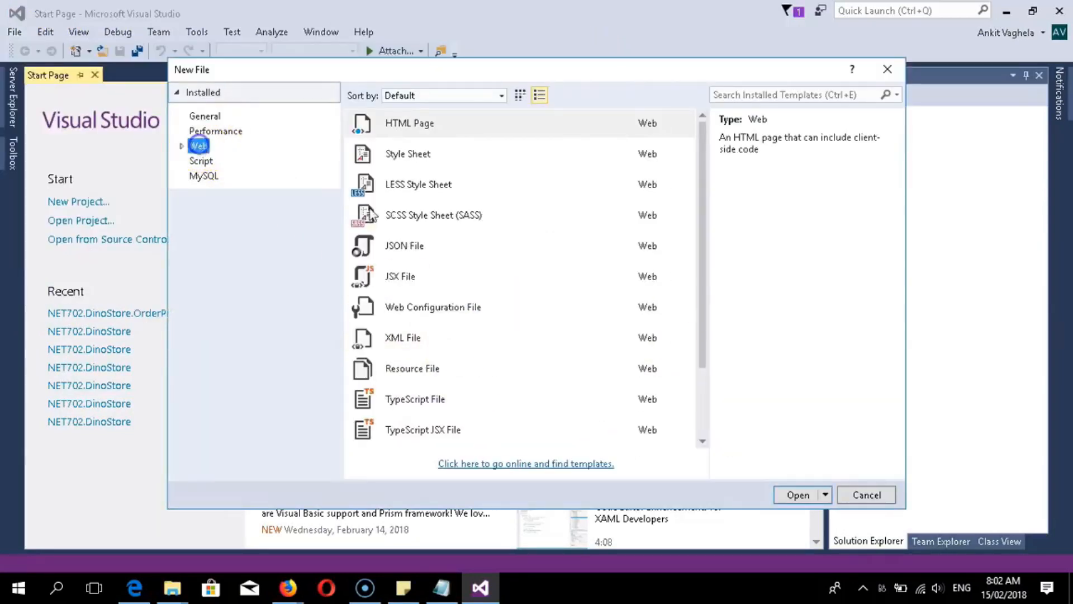
click(420, 243)
click(796, 493)
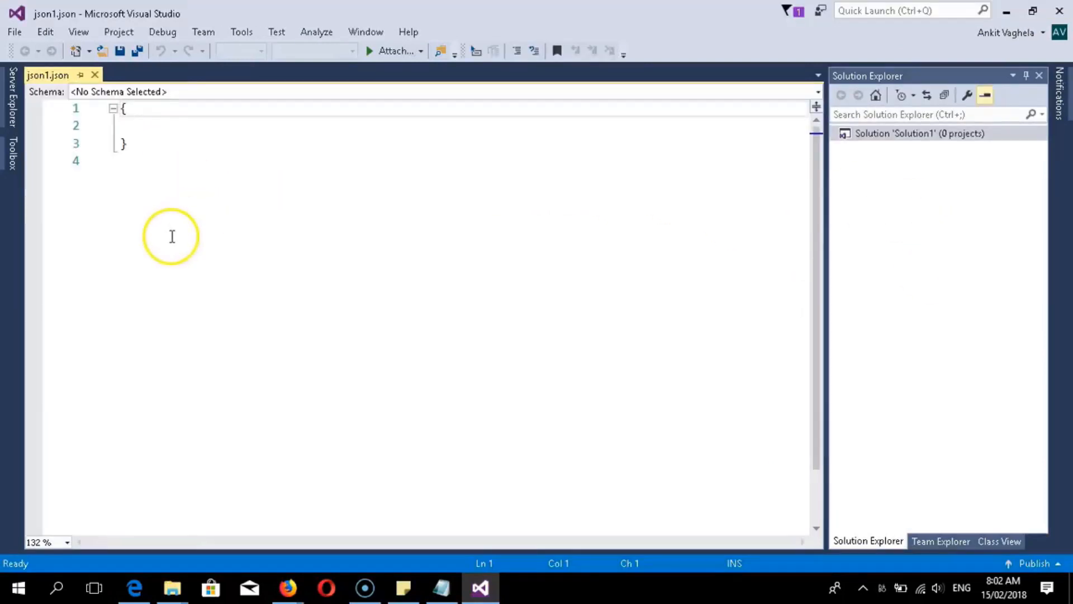
- Replace the default braces in json1.json with the pasted CloudFormation template
click(106, 111)
key(Delete)
click(119, 138)
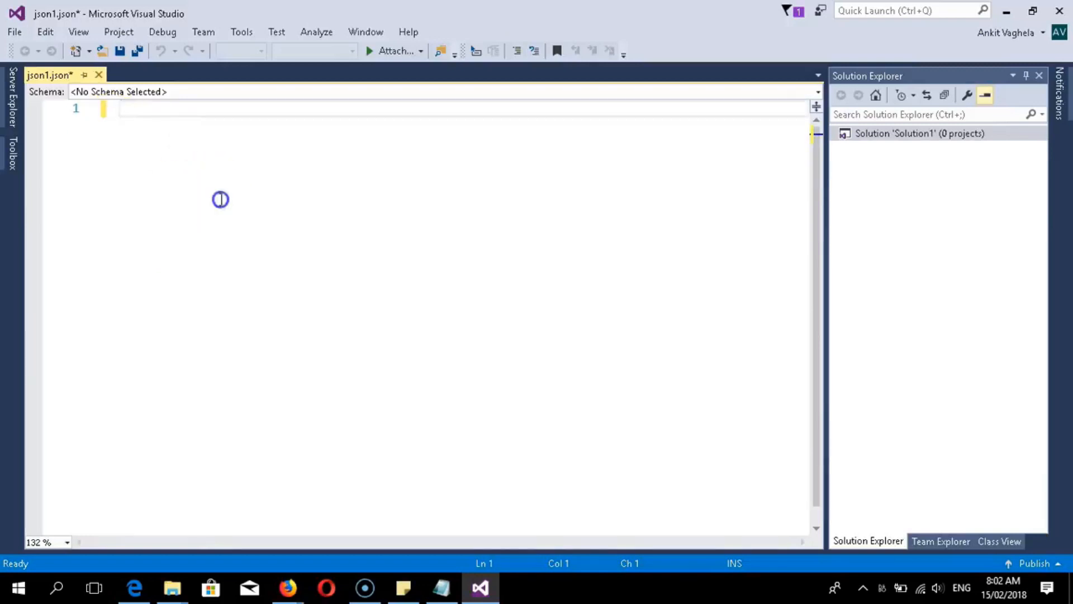
key(ctrl+v)
click(221, 199)
scroll(167, 201, up, 6)
scroll(173, 207, up, 5)
scroll(212, 313, up, 12)
scroll(227, 330, up, 1)
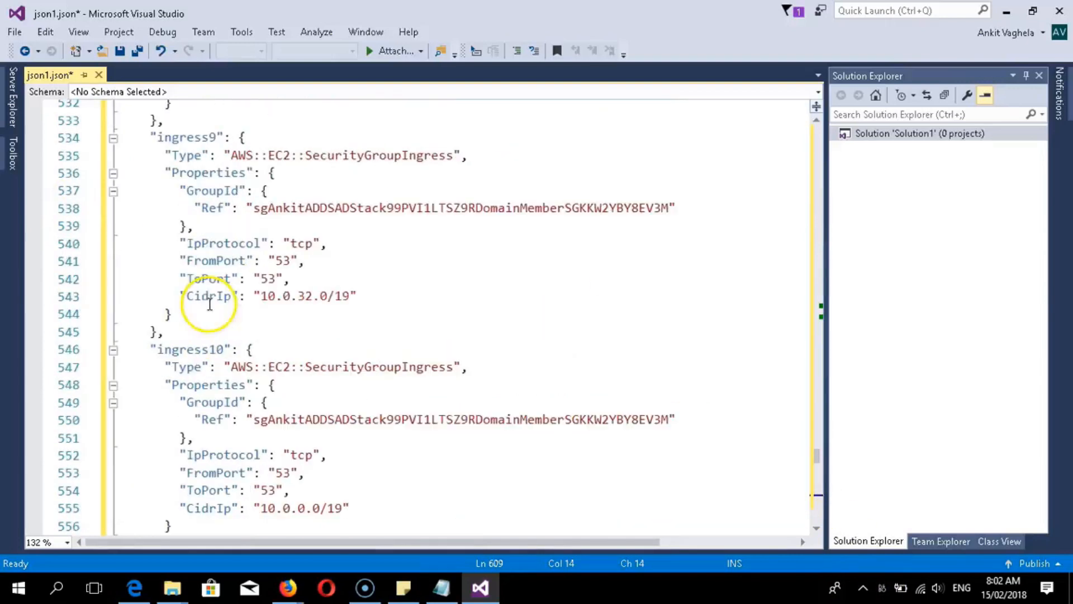
drag(817, 460, 779, 126)
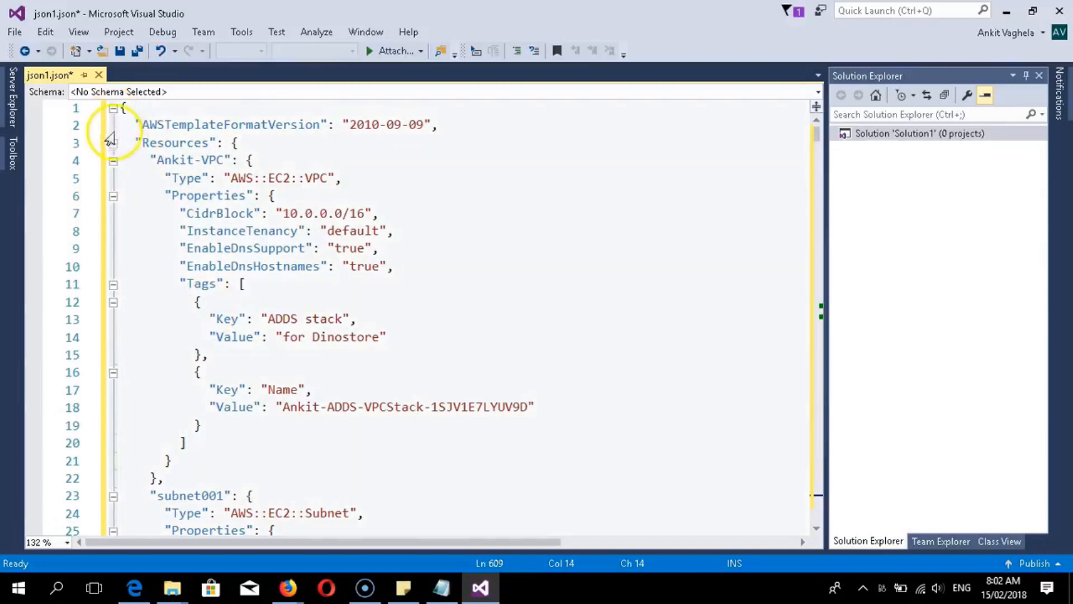
- Collapse the Ankit-VPC, subnet, igw, ACL, route table, EIP and auto scaling group blocks
click(113, 161)
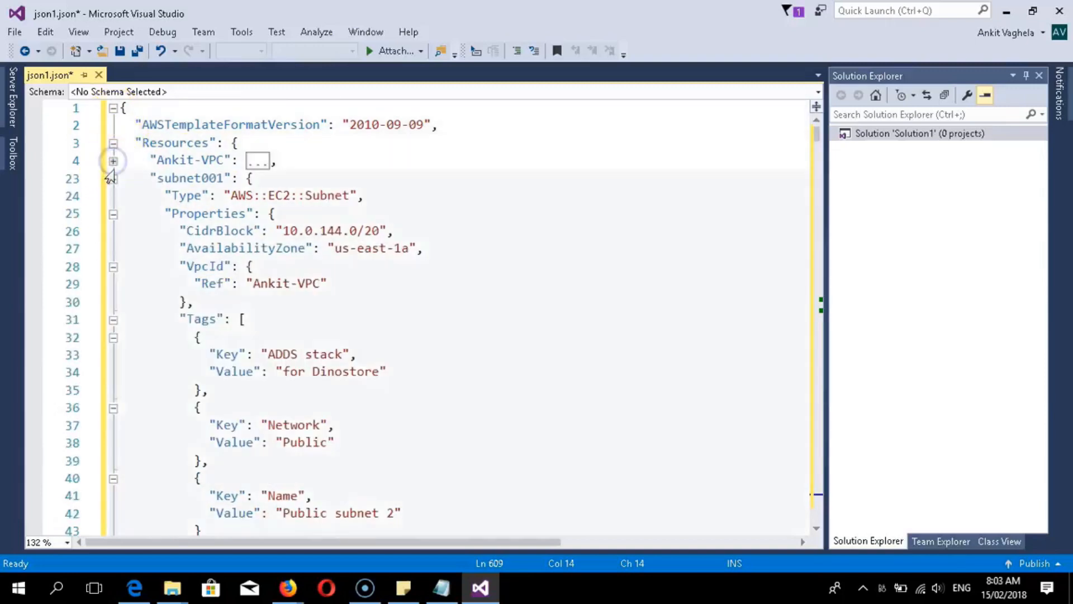
click(113, 178)
click(113, 197)
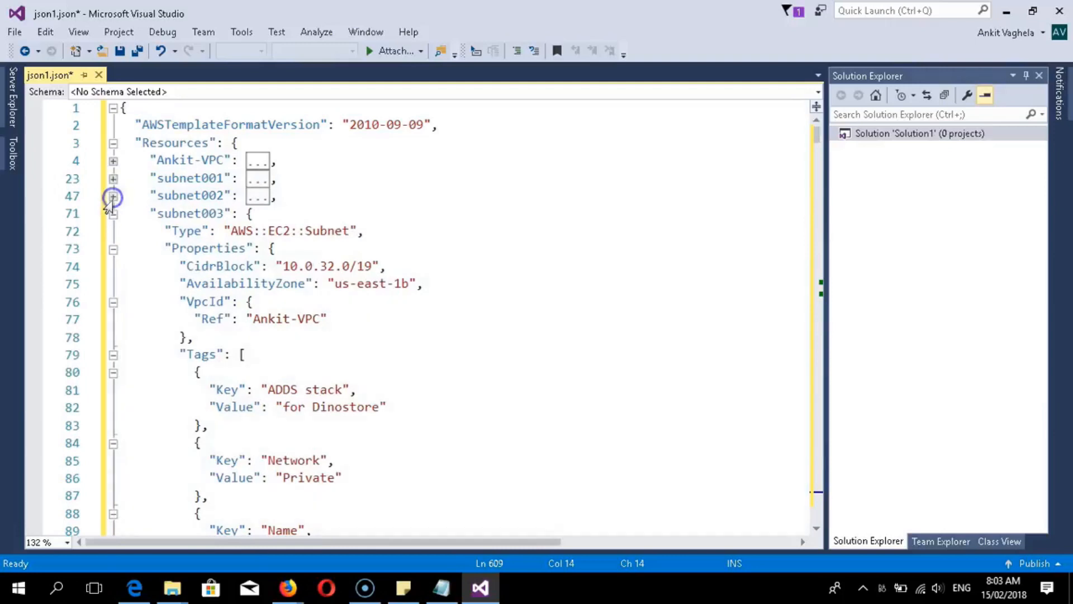
click(113, 214)
click(112, 232)
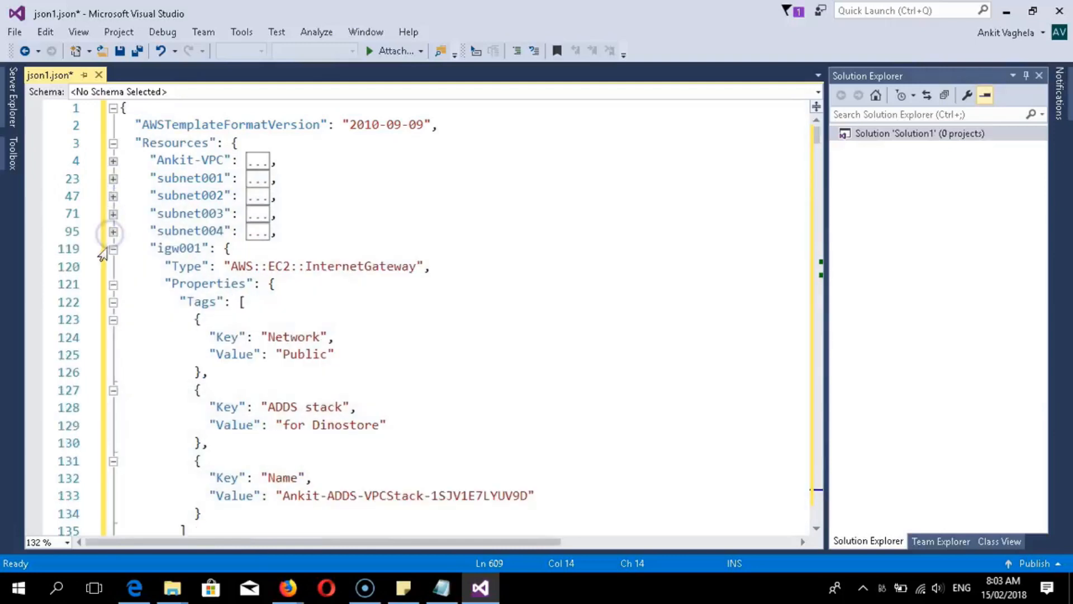
click(113, 249)
click(114, 268)
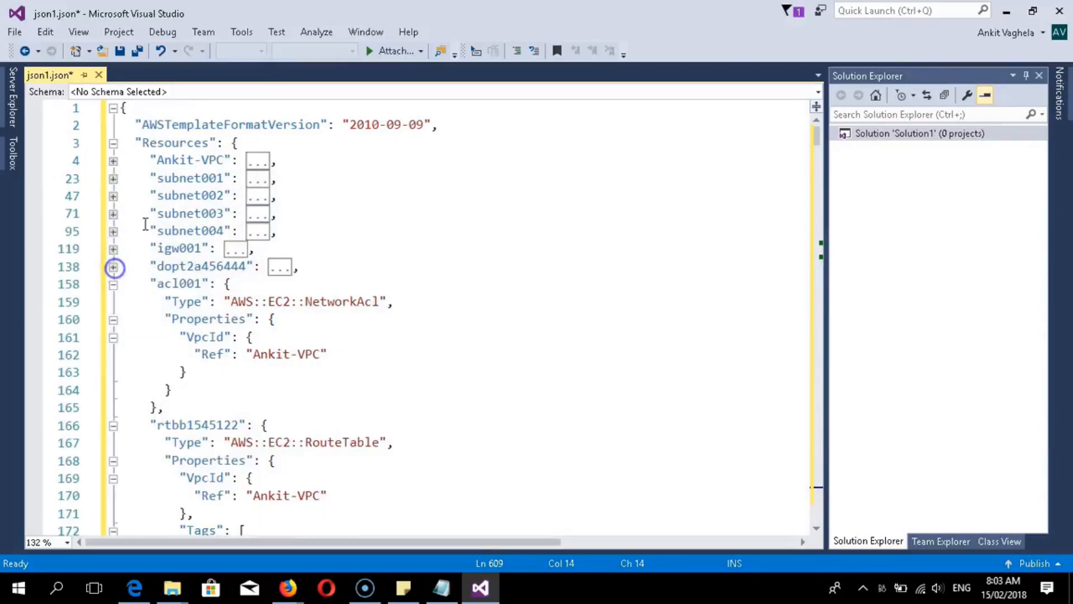
click(112, 284)
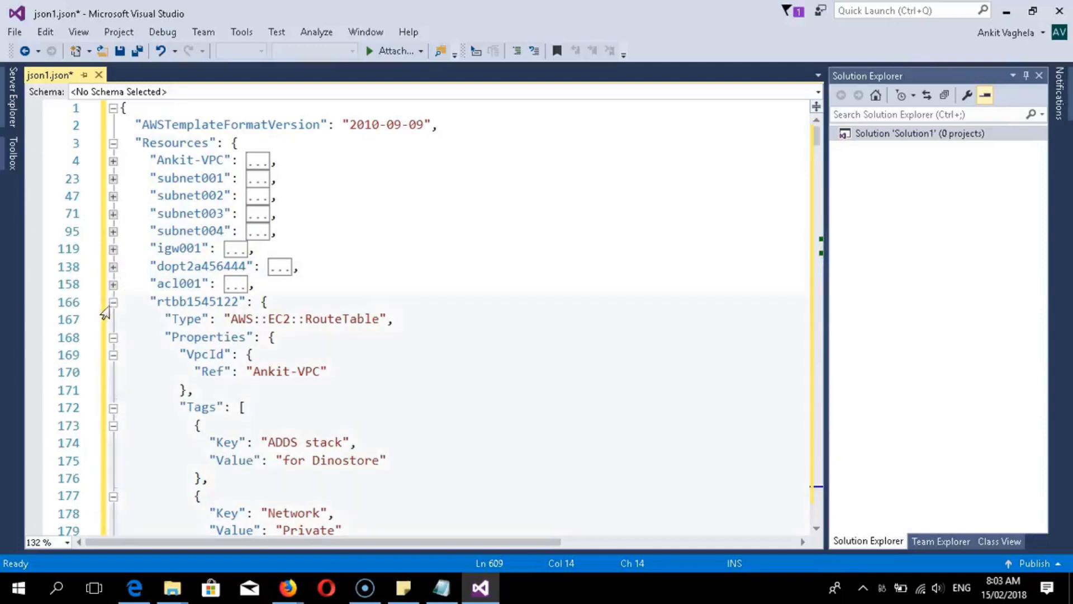
click(113, 302)
click(112, 319)
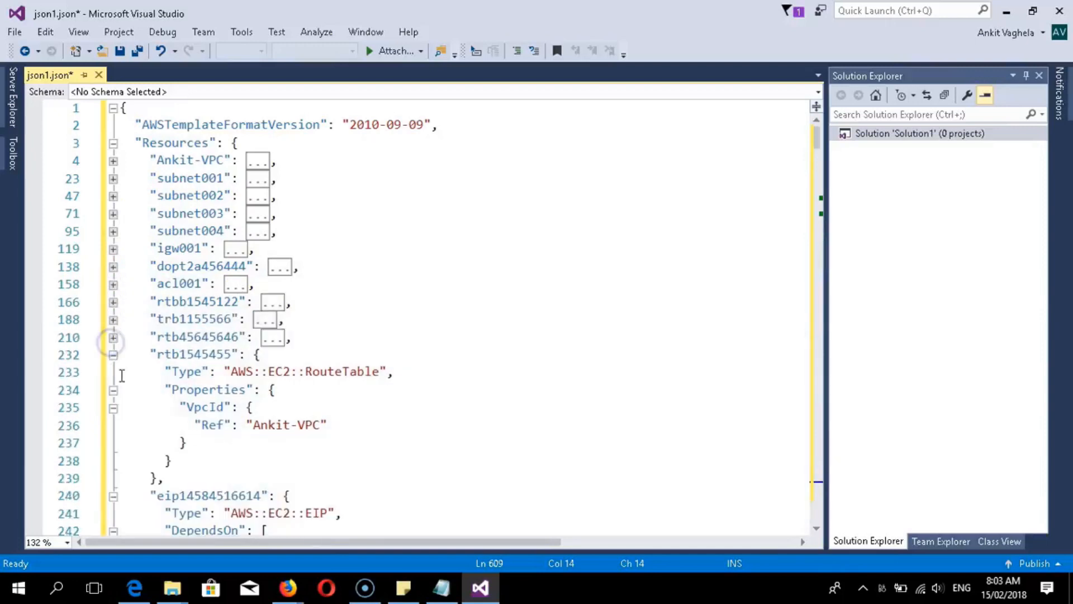
click(113, 355)
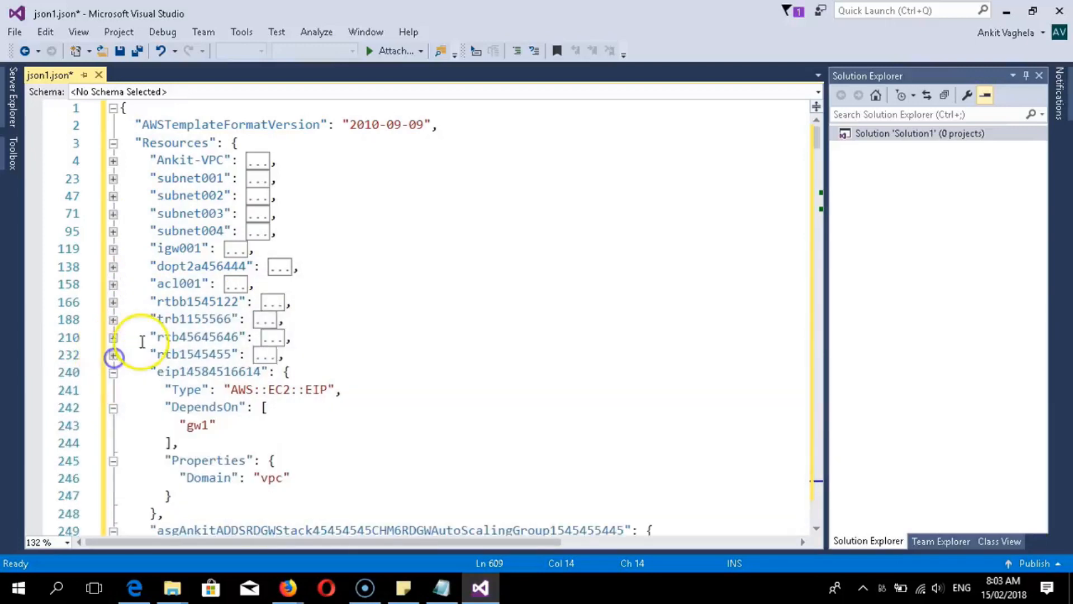
click(113, 373)
click(113, 390)
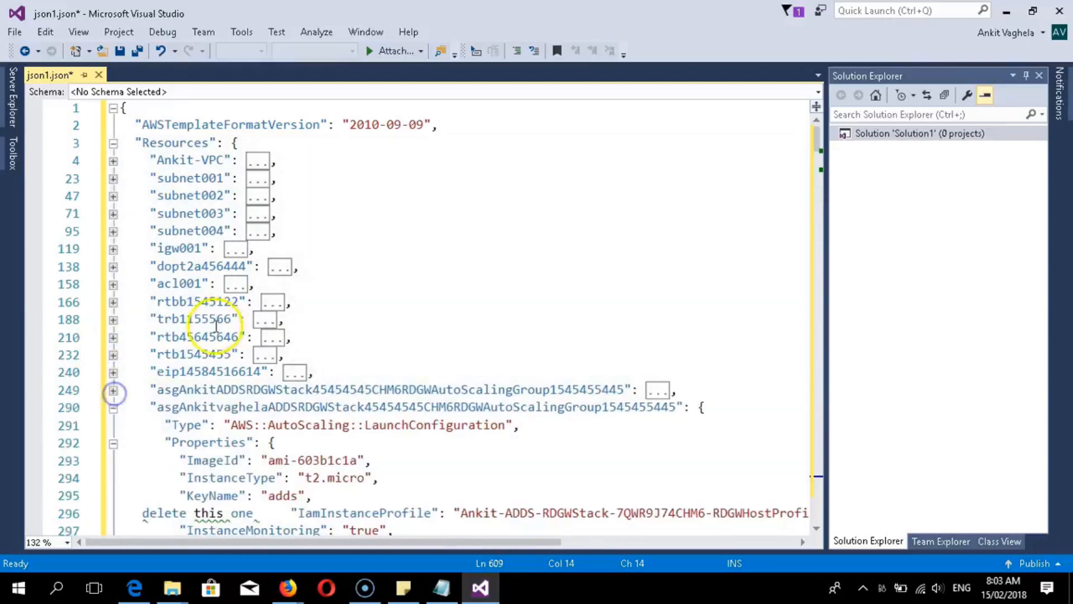
- Collapse the launch configuration, security group and egress2 blocks further down
scroll(171, 340, down, 2)
click(113, 302)
click(113, 319)
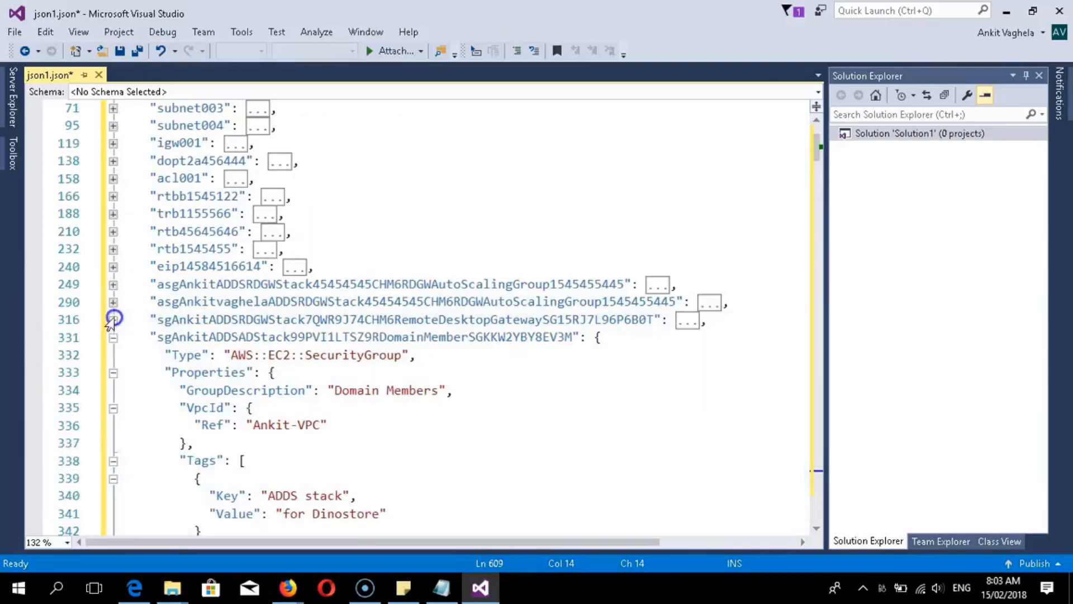
click(112, 337)
click(113, 302)
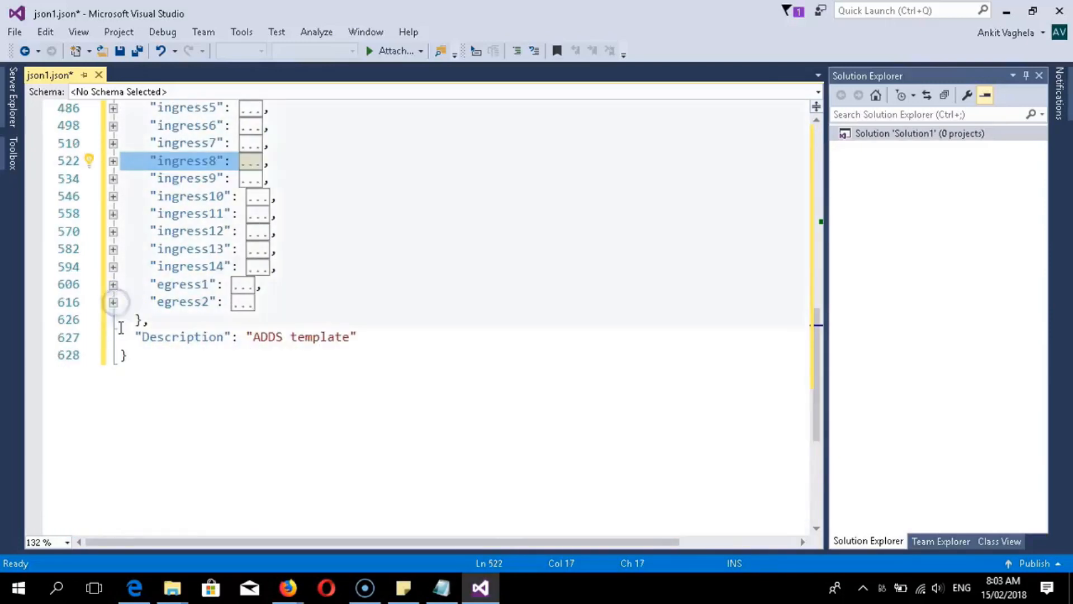
scroll(206, 376, up, 11)
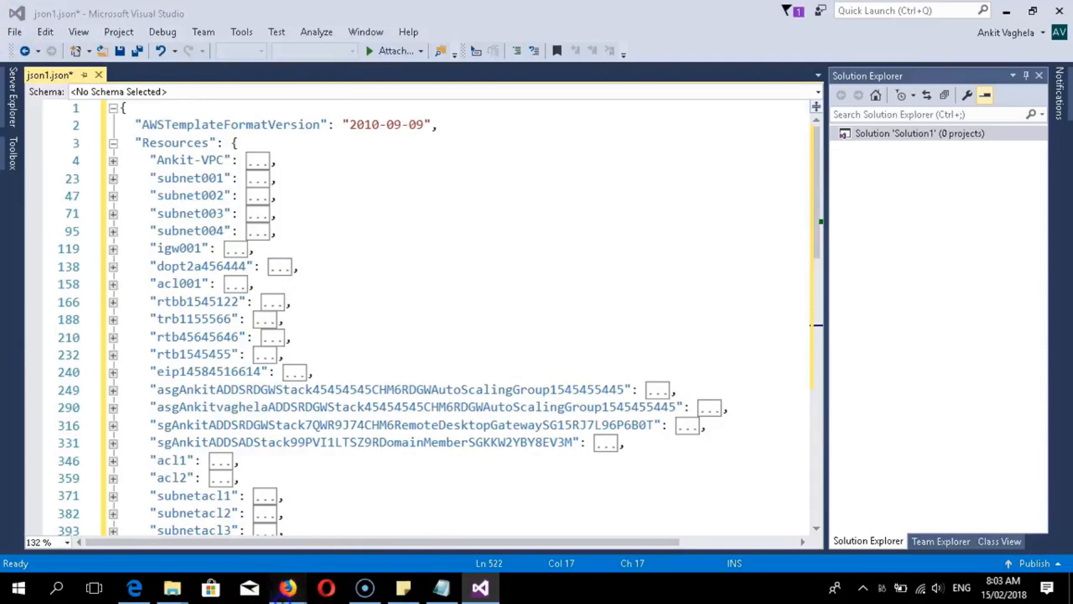
- Bring the Ohio-region AWS console window to the front in Firefox
mouse_move(286, 592)
click(68, 518)
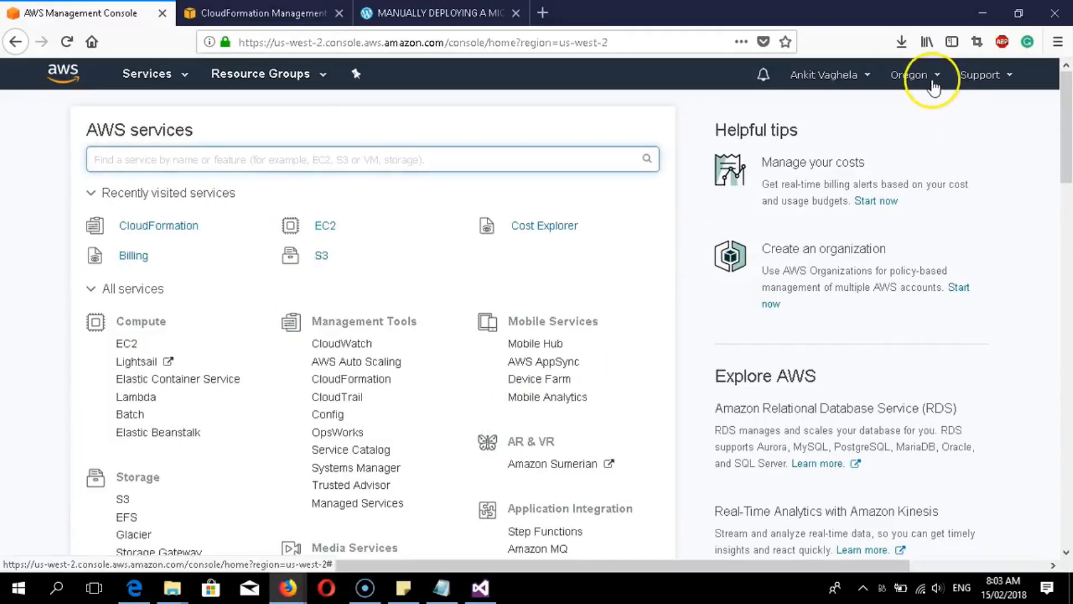
click(931, 78)
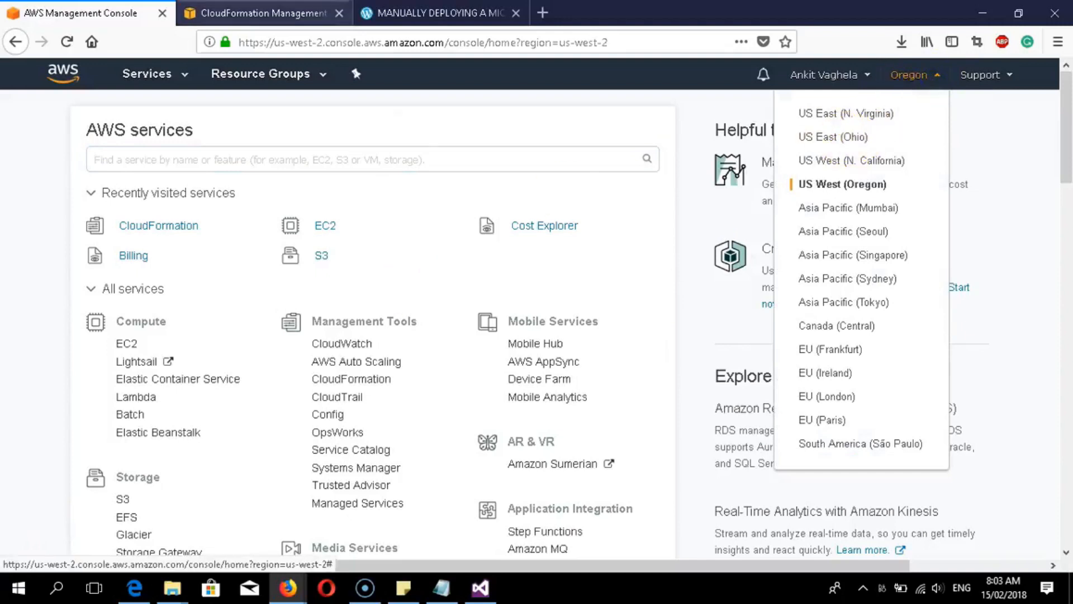
key(ctrl+Tab)
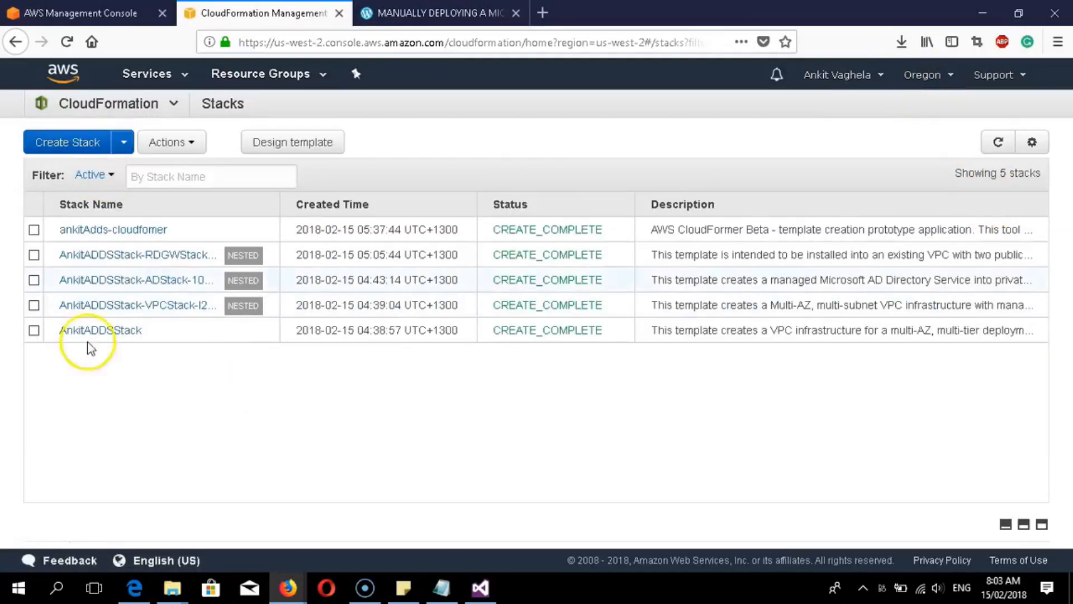
mouse_move(288, 595)
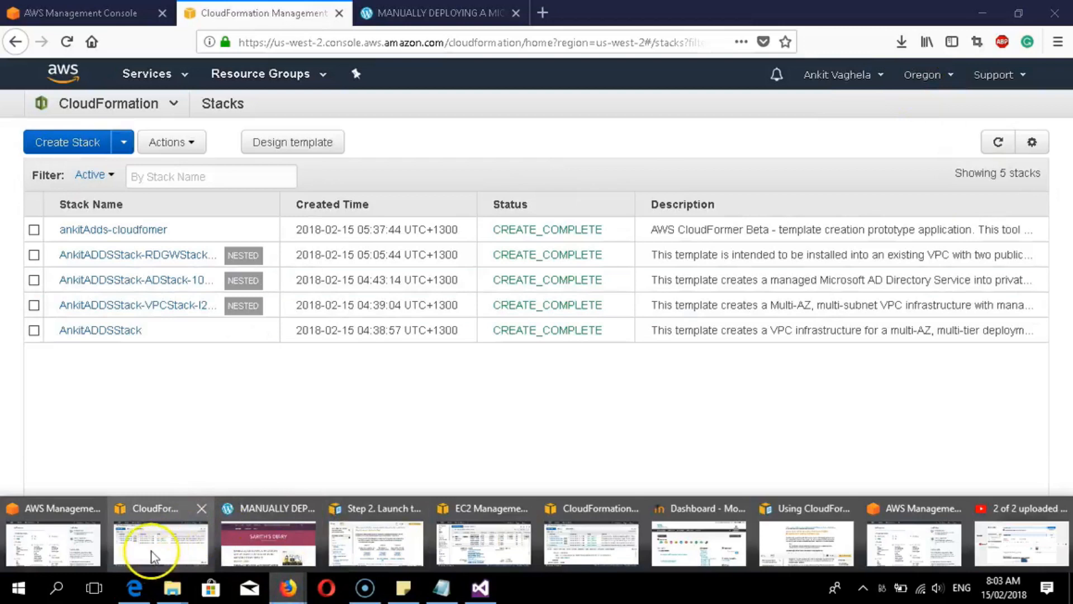
click(903, 537)
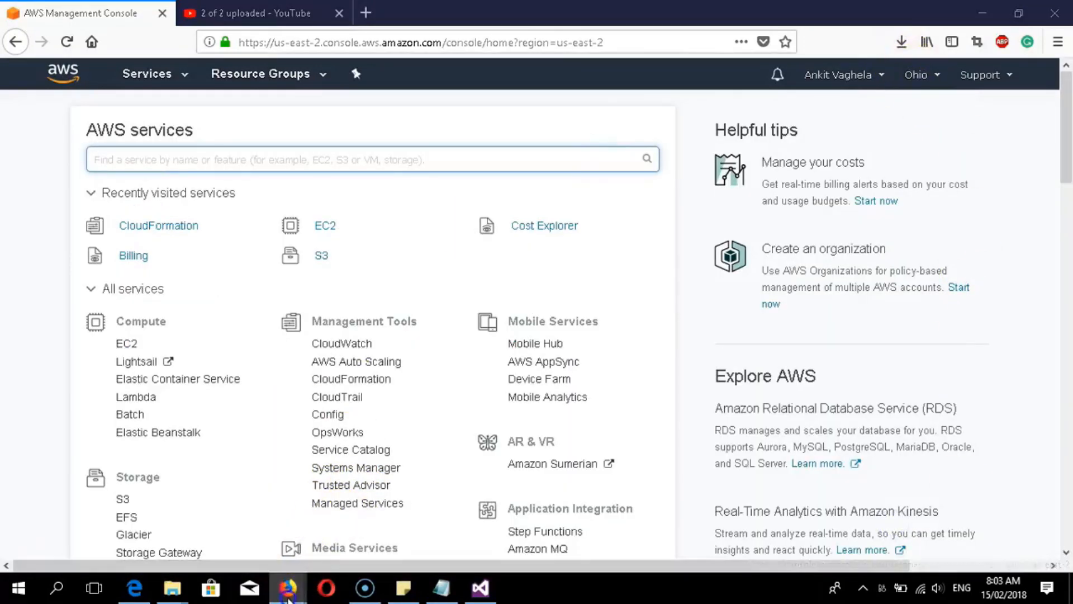
- Close the extra AWS console, CloudFormation, article, launch guide and EC2 windows
mouse_move(289, 588)
click(93, 508)
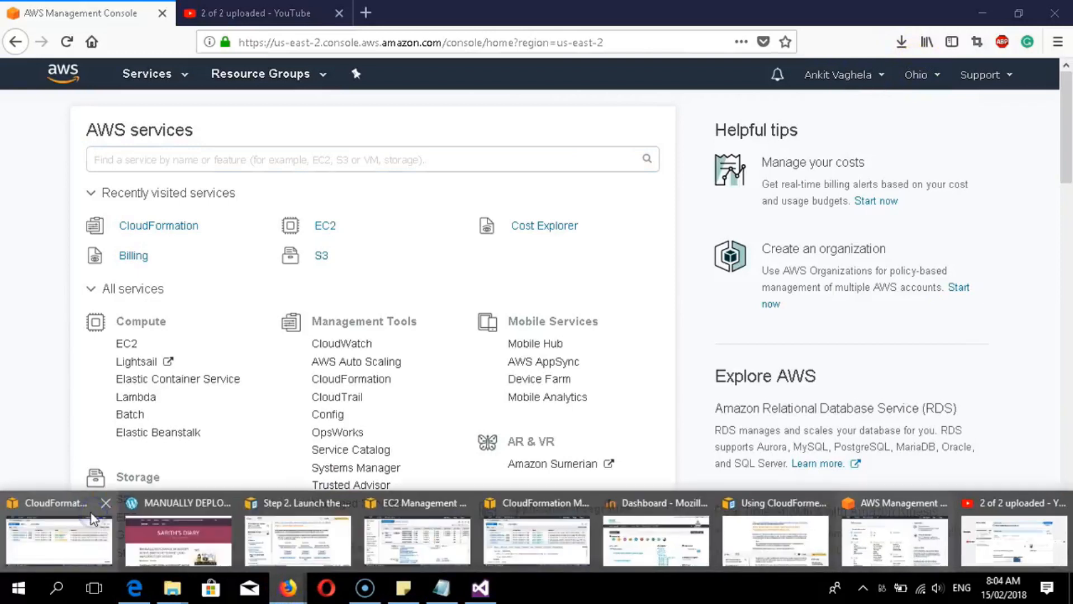
click(102, 504)
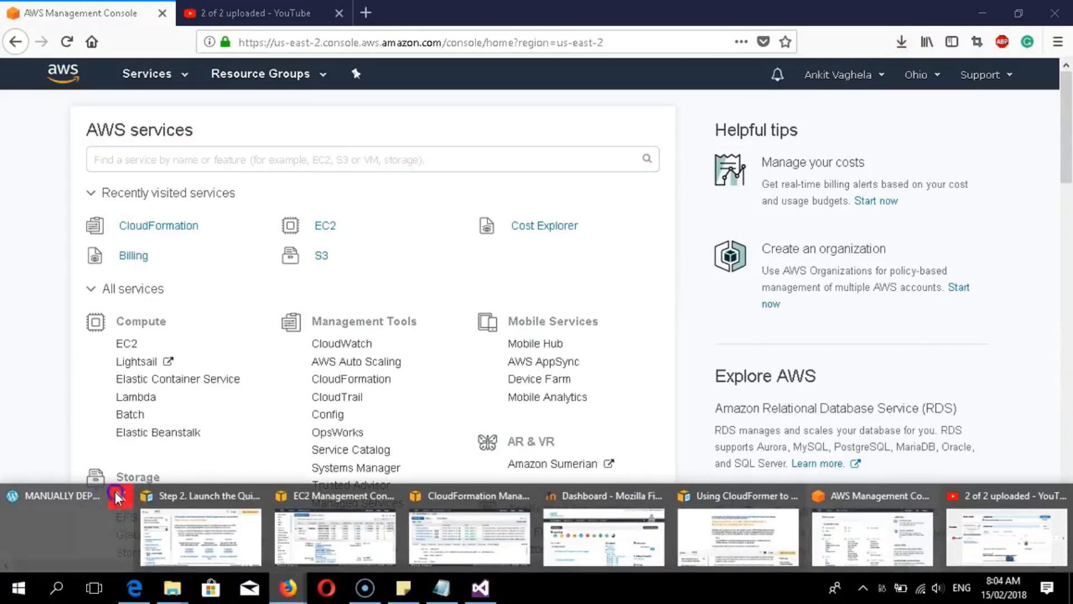
click(106, 500)
click(140, 487)
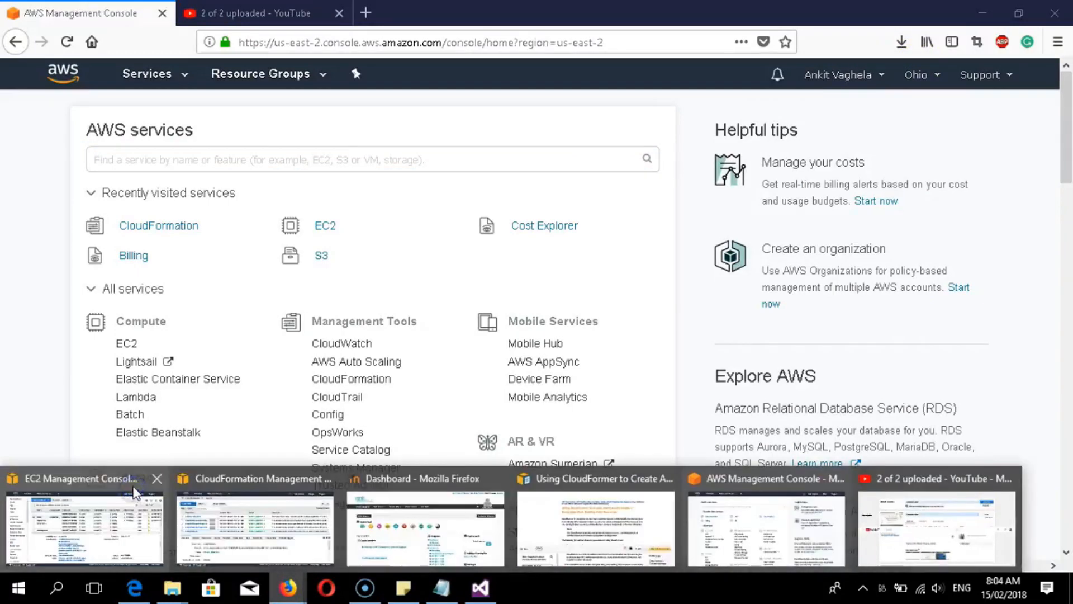
click(150, 478)
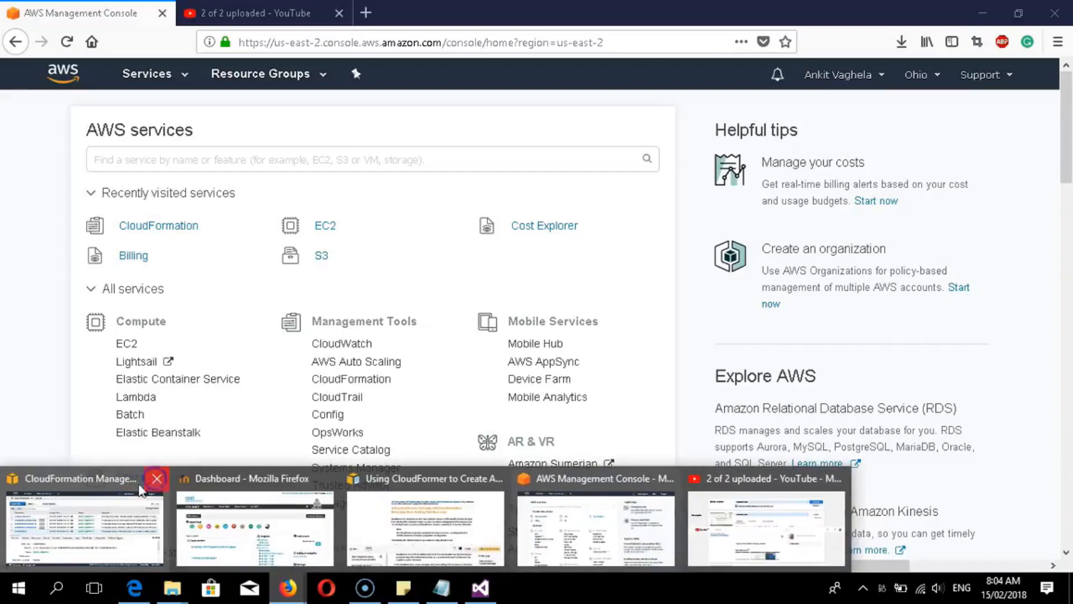
click(559, 520)
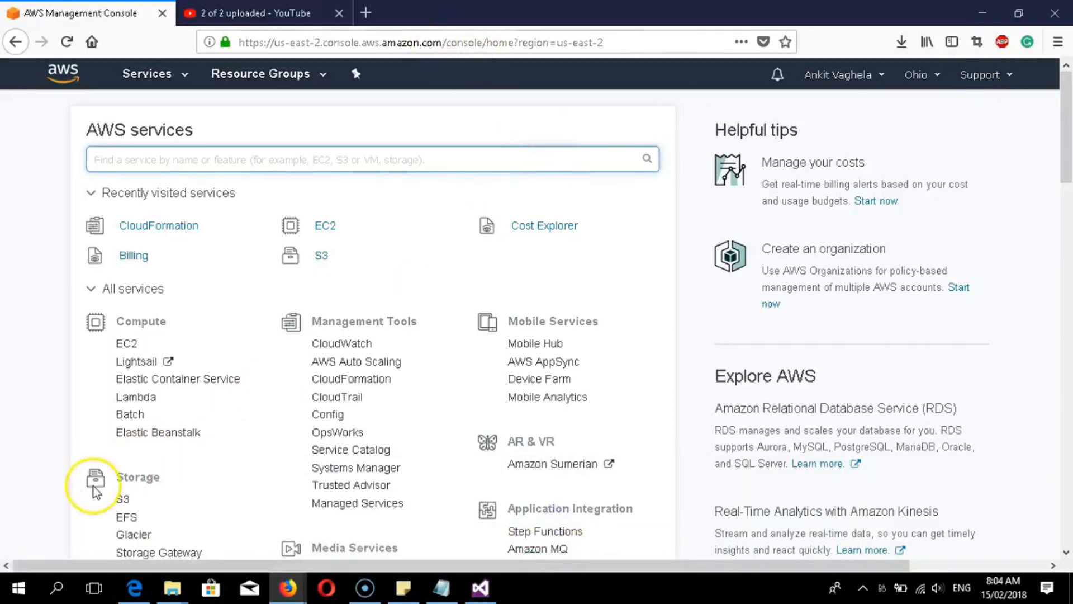
click(481, 590)
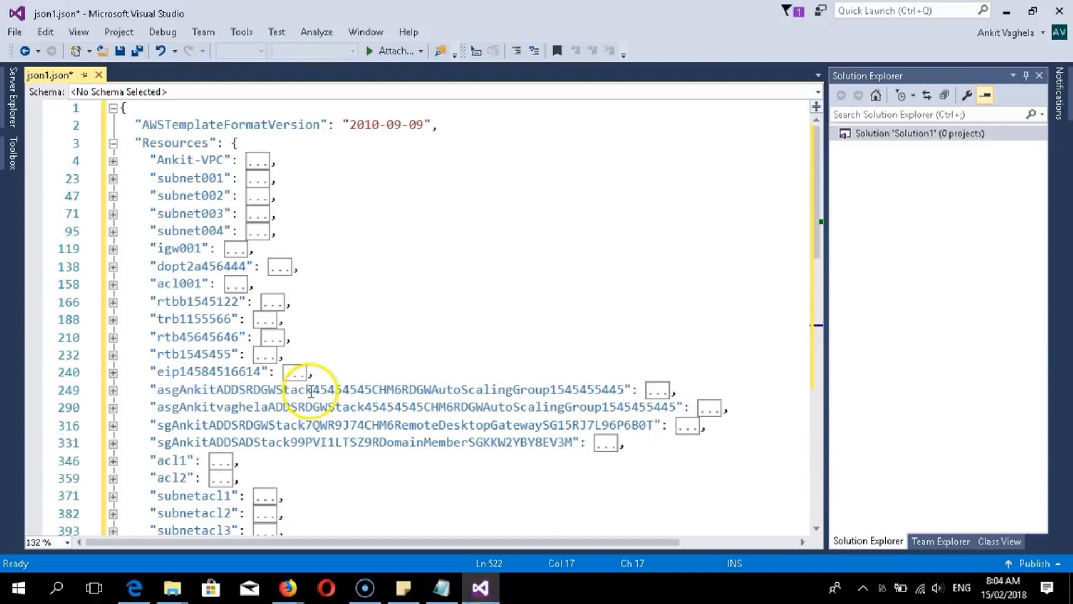
click(220, 160)
drag(172, 159, 155, 148)
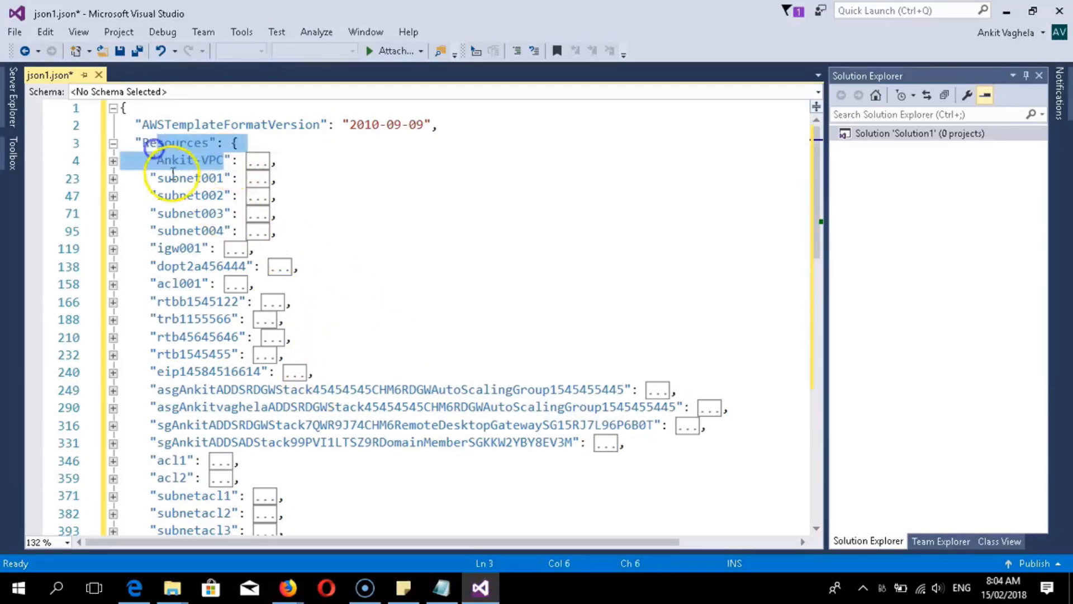
click(170, 181)
click(174, 196)
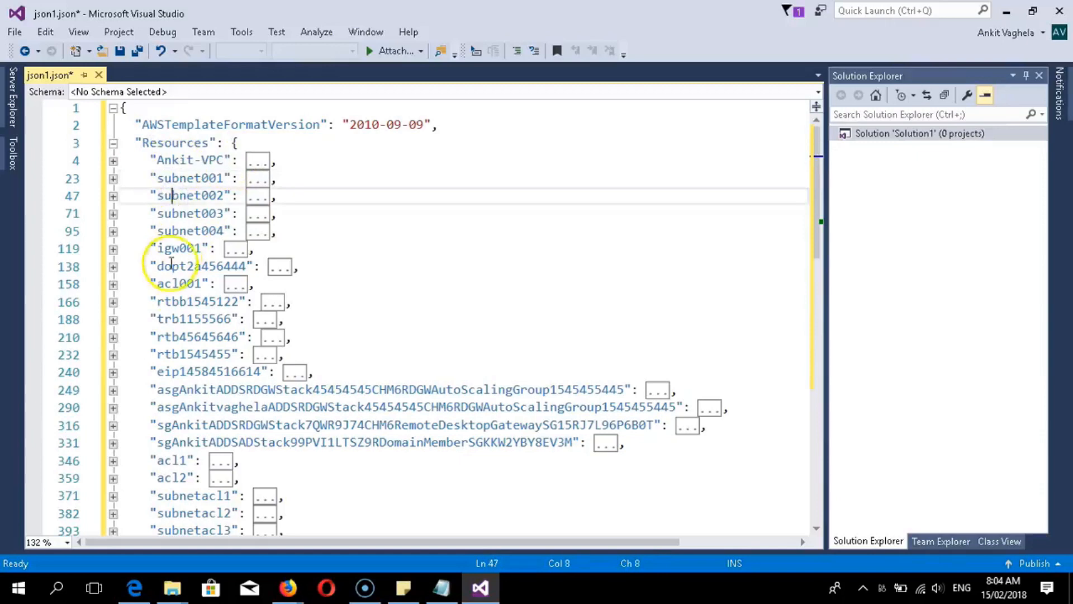
scroll(238, 392, down, 2)
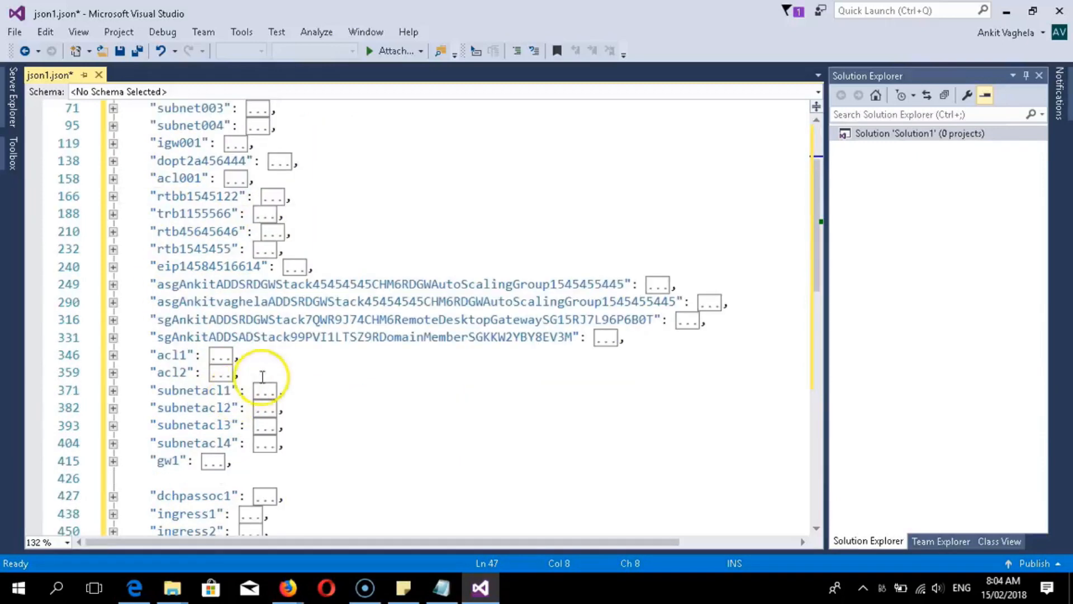
scroll(263, 371, up, 2)
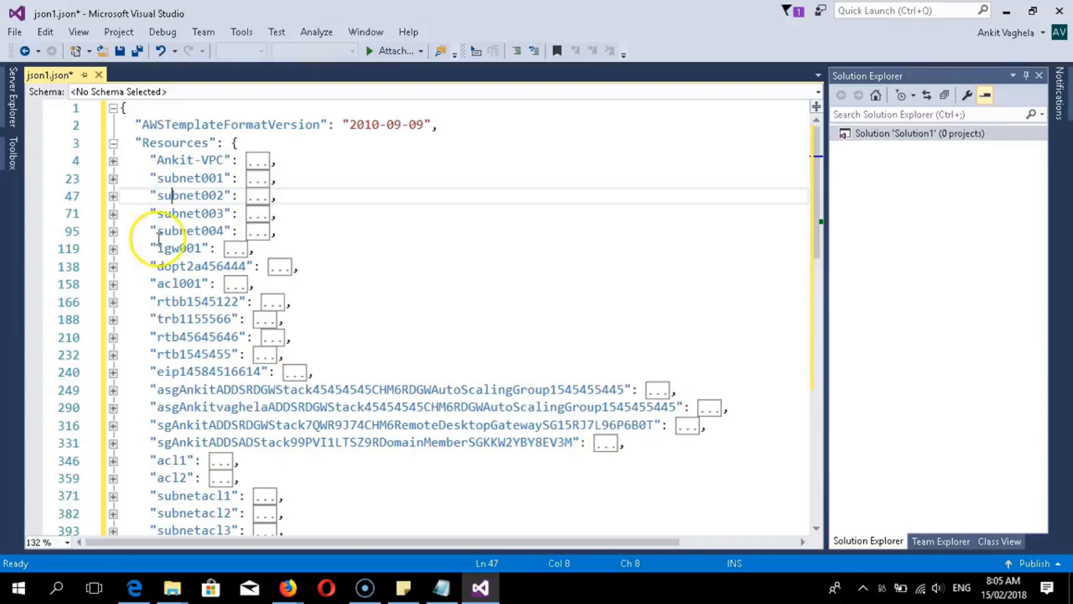
drag(216, 159, 164, 156)
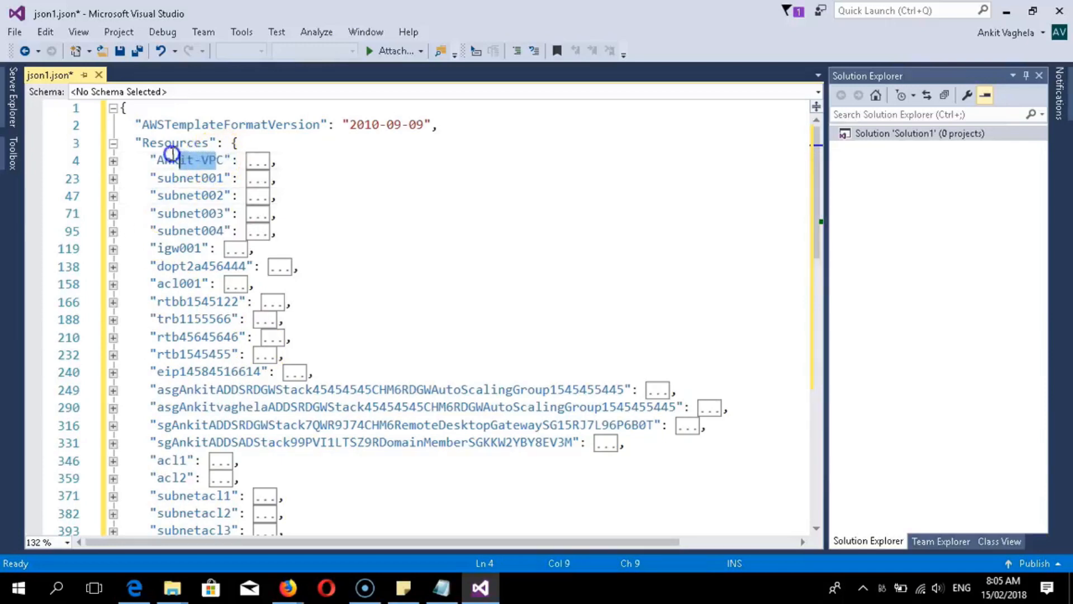
click(217, 160)
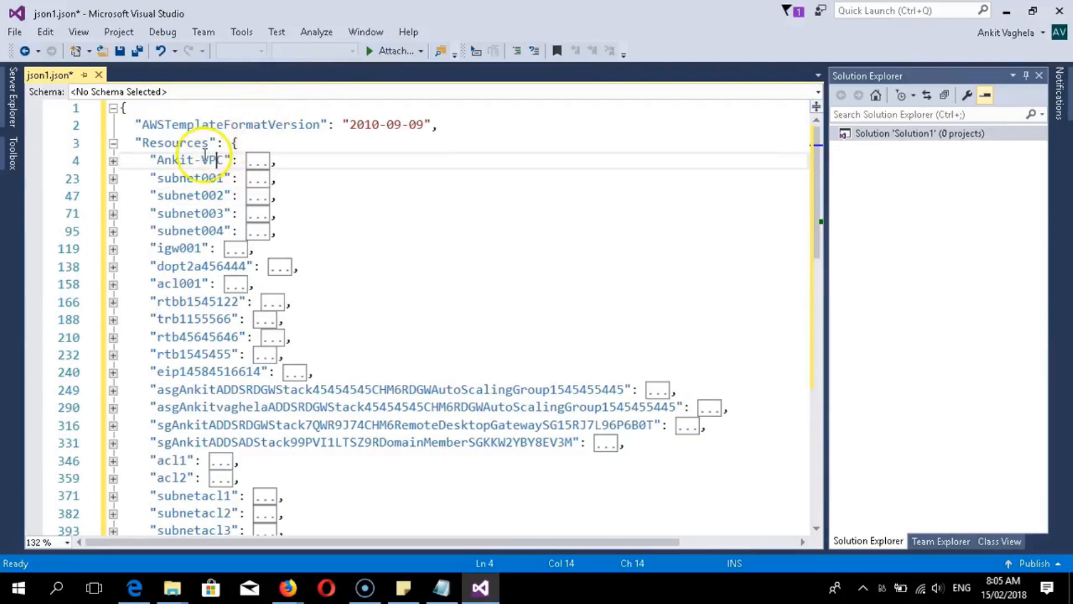
scroll(313, 358, down, 4)
scroll(300, 385, up, 4)
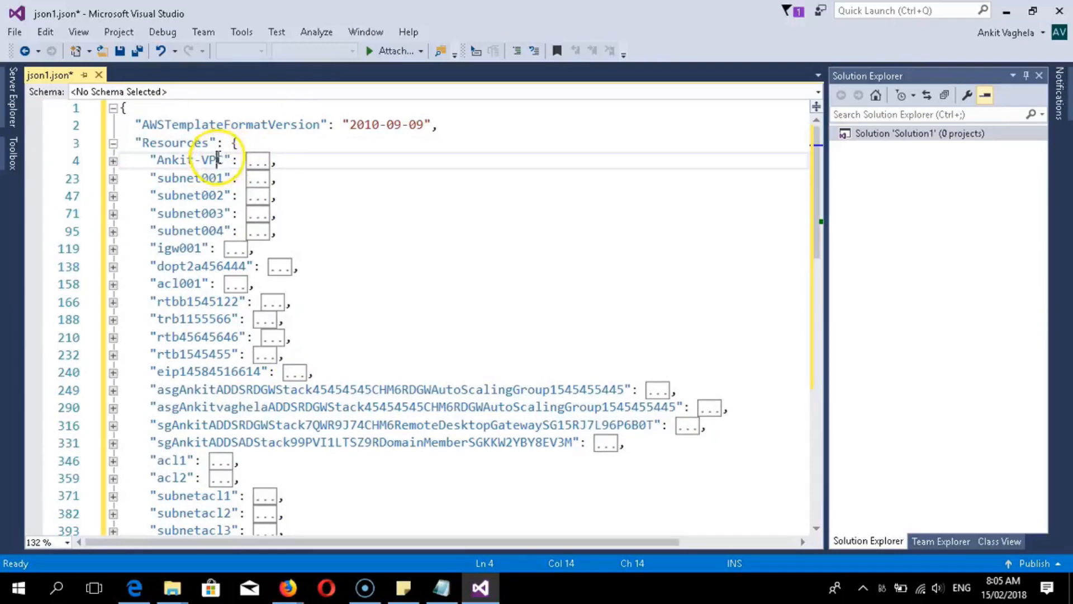
drag(217, 160, 166, 160)
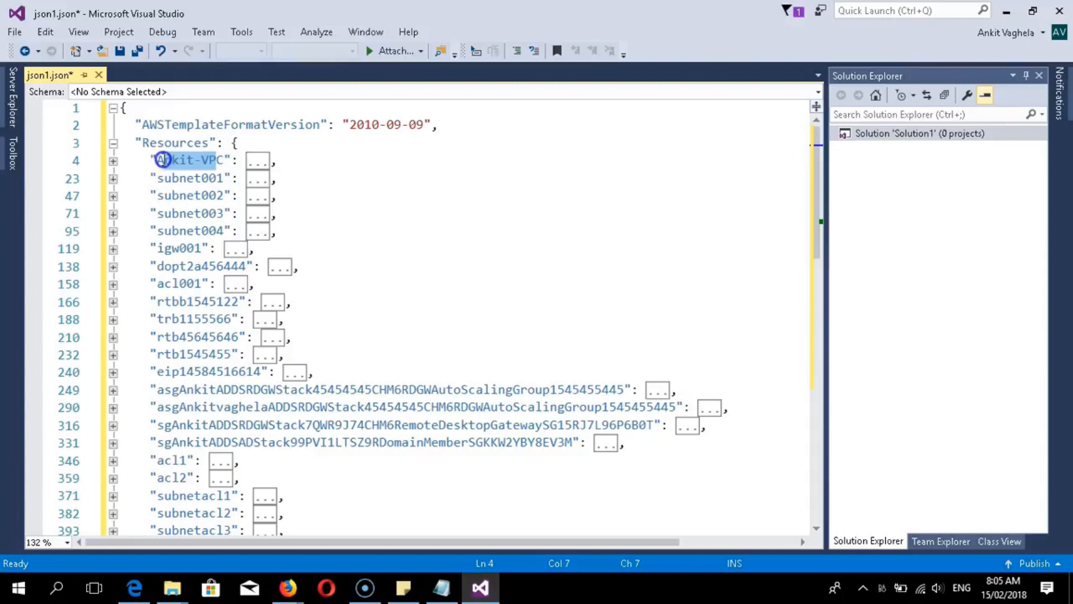
click(220, 166)
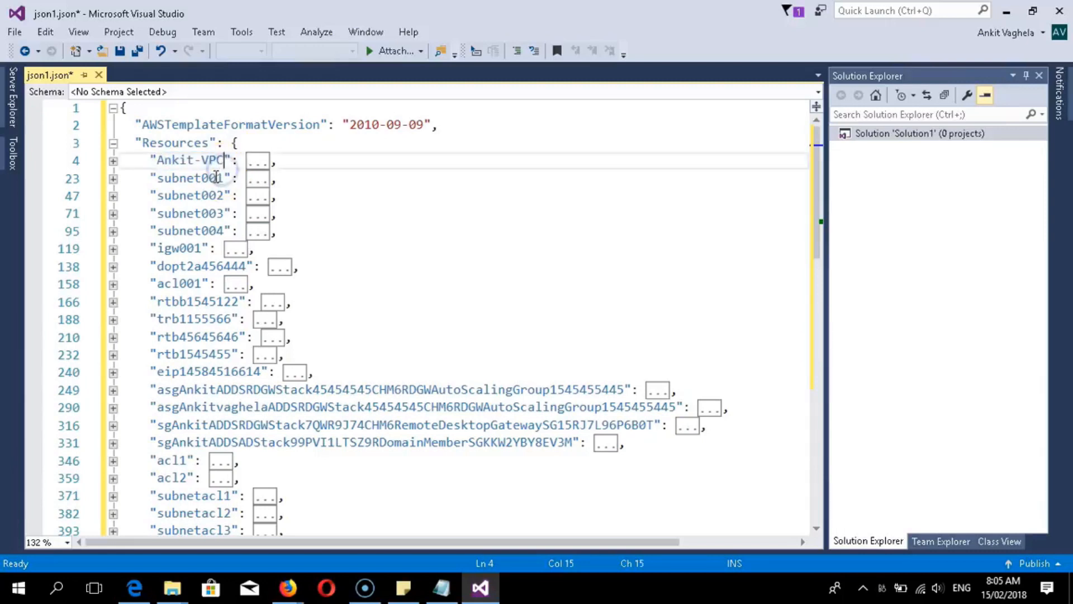
drag(213, 159, 164, 158)
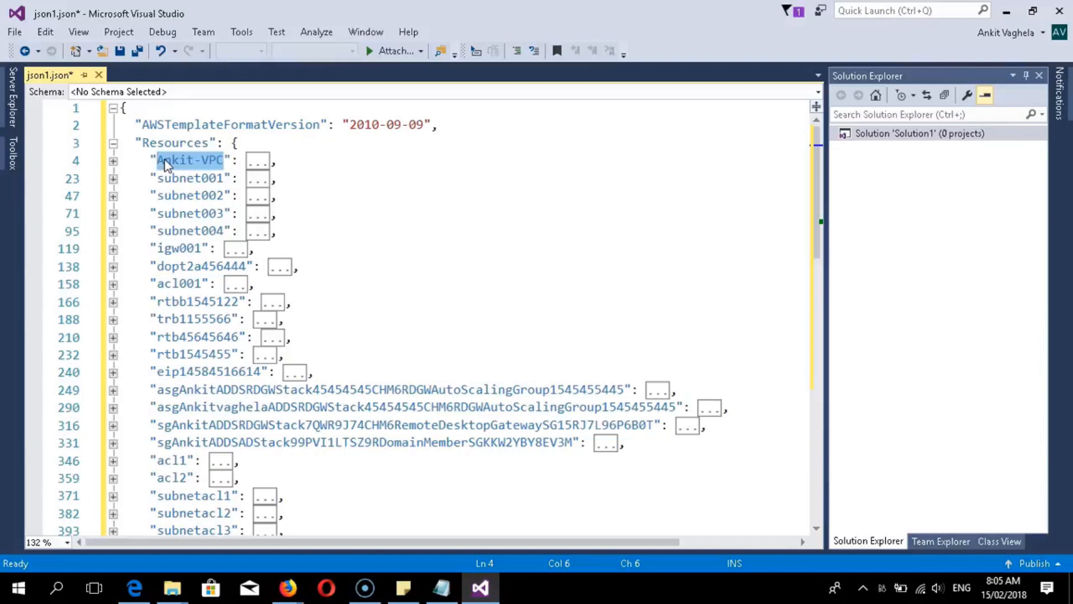
- Find Ankit-VPC and start entering the replacement name 'ank'
key(ctrl+f)
click(486, 108)
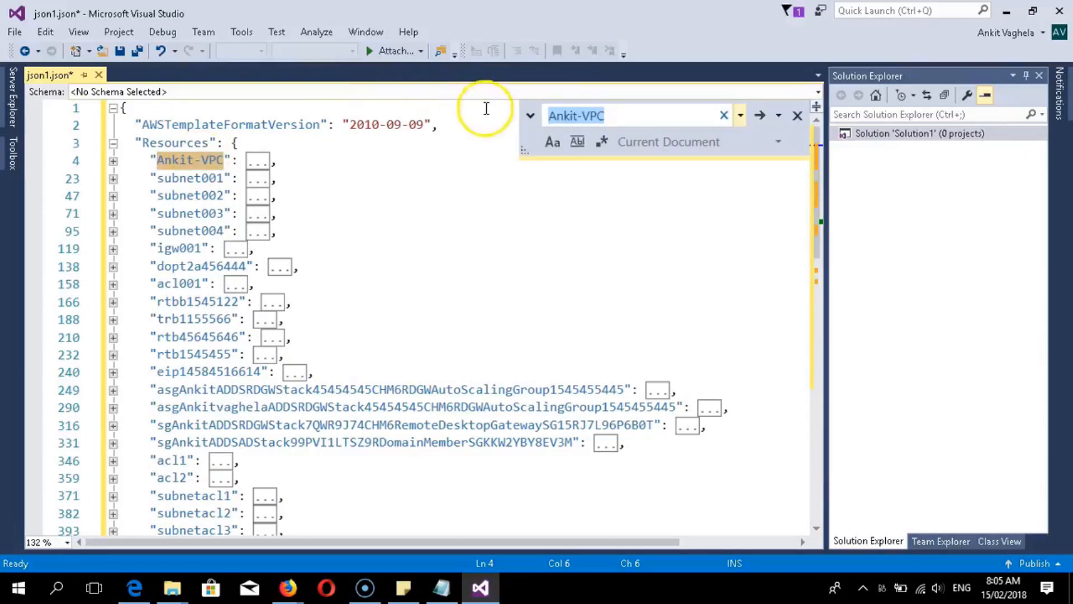
click(531, 116)
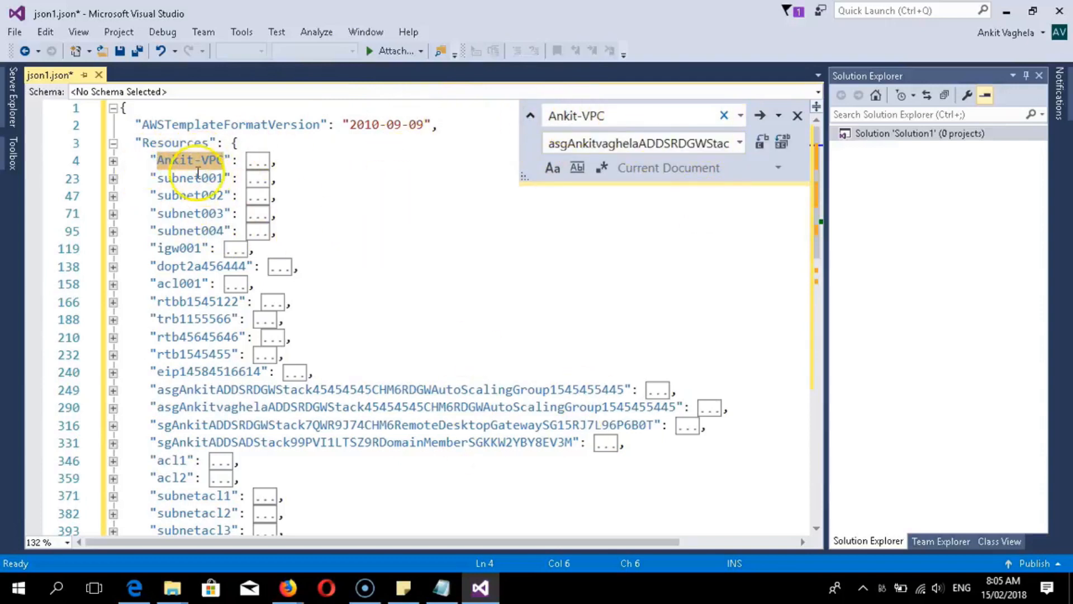
click(529, 116)
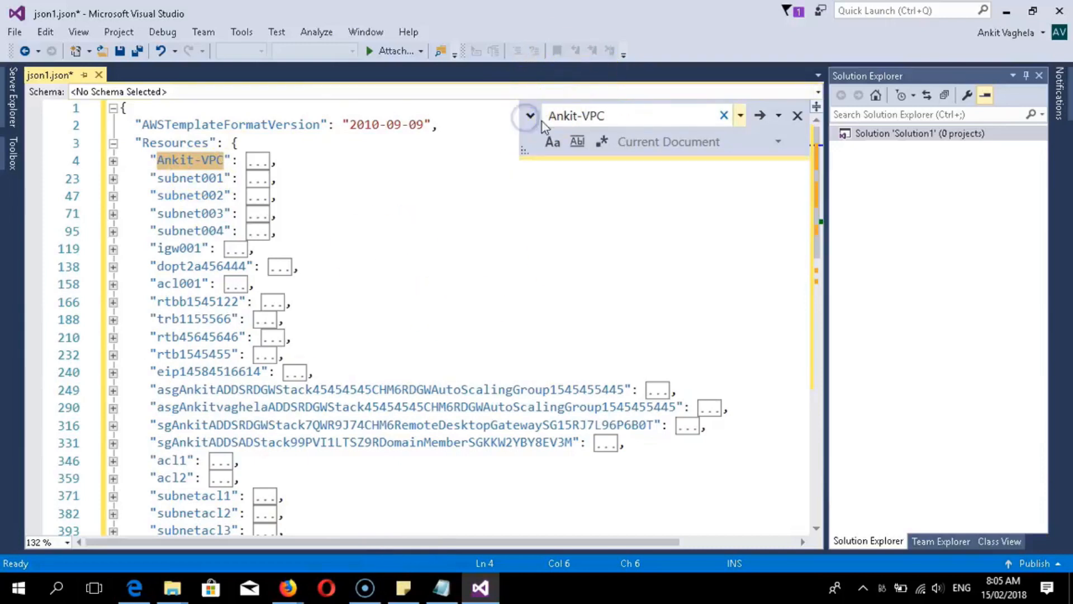
click(530, 120)
click(177, 161)
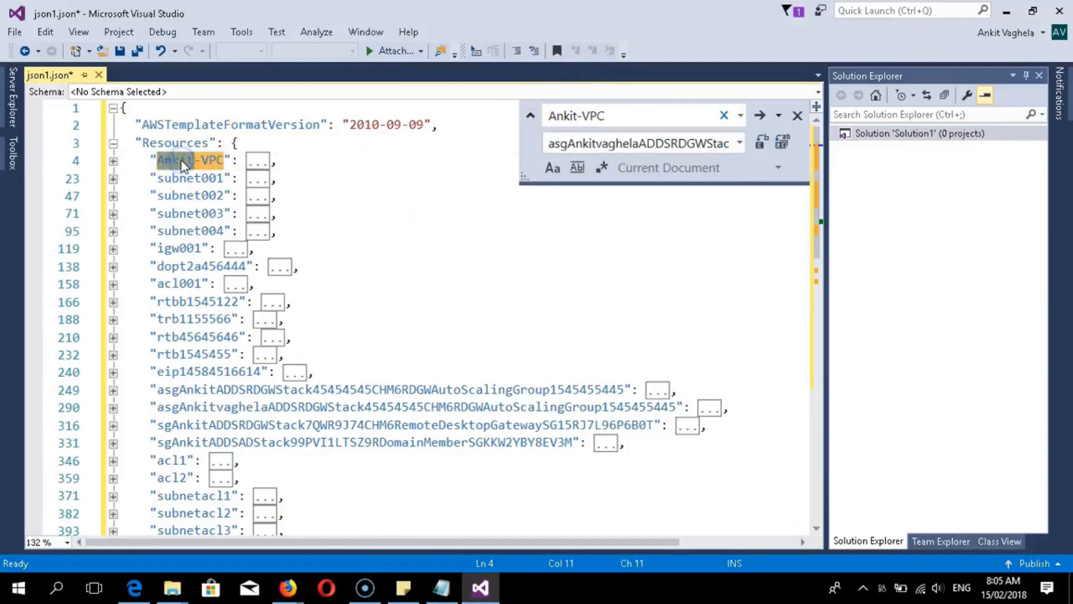
double_click(618, 145)
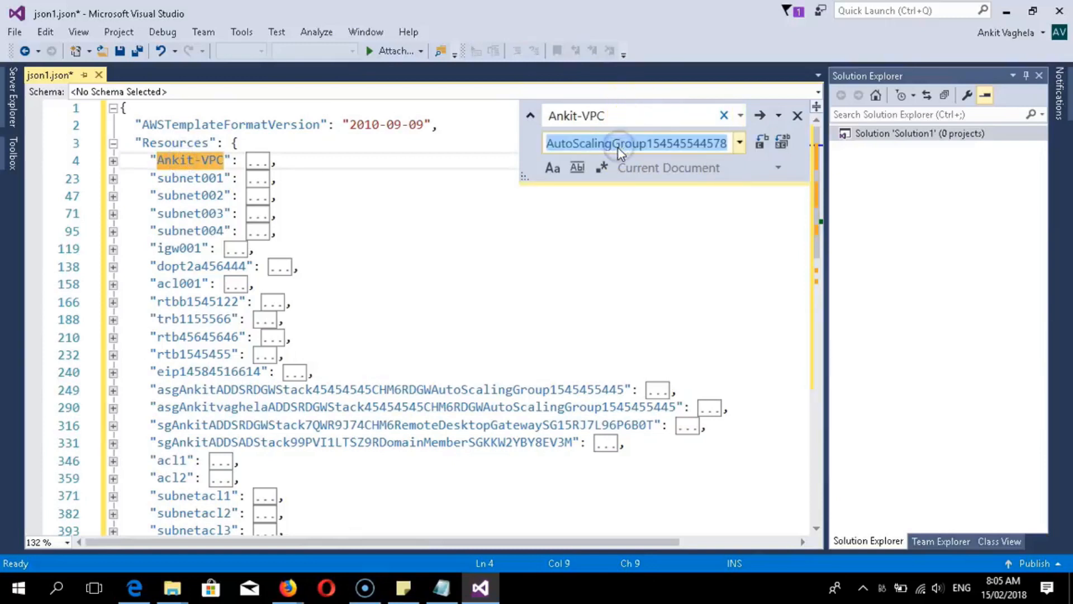
key(BackSpace)
text(ank)
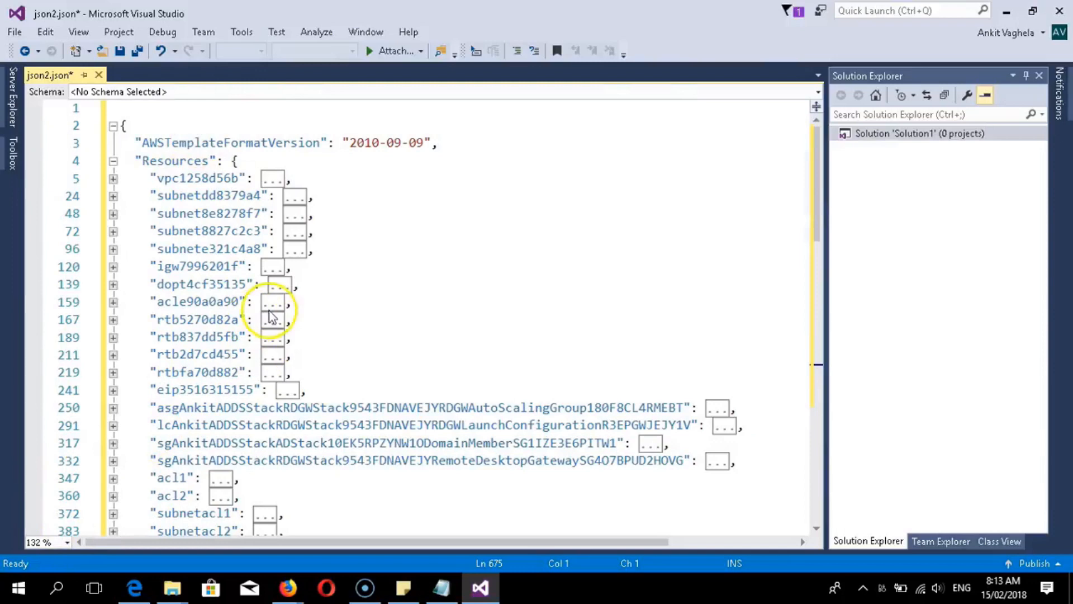
scroll(586, 308, down, 6)
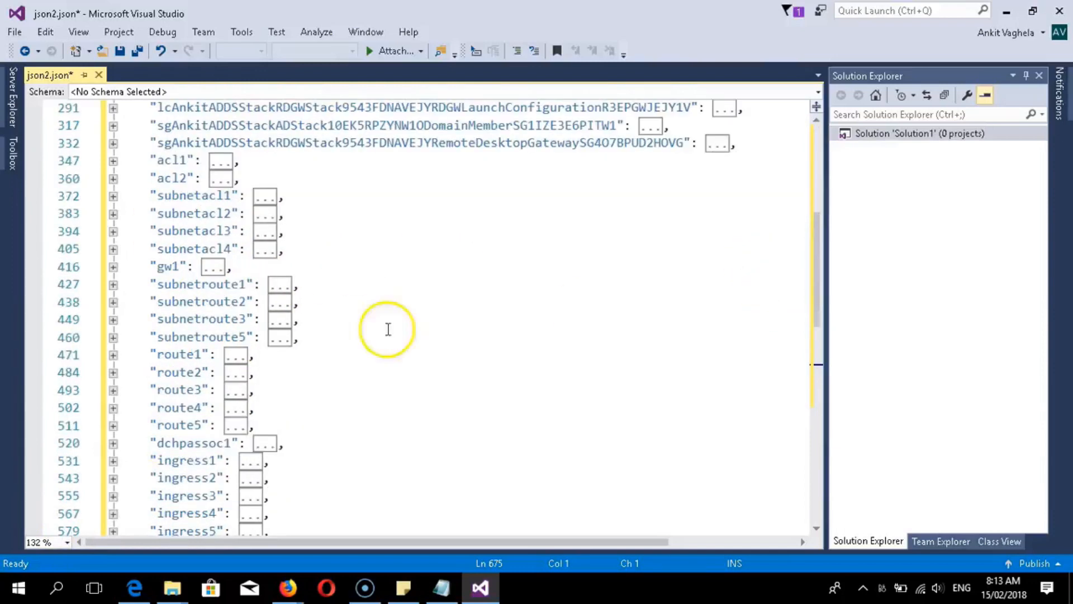
scroll(328, 247, down, 1)
scroll(331, 249, up, 3)
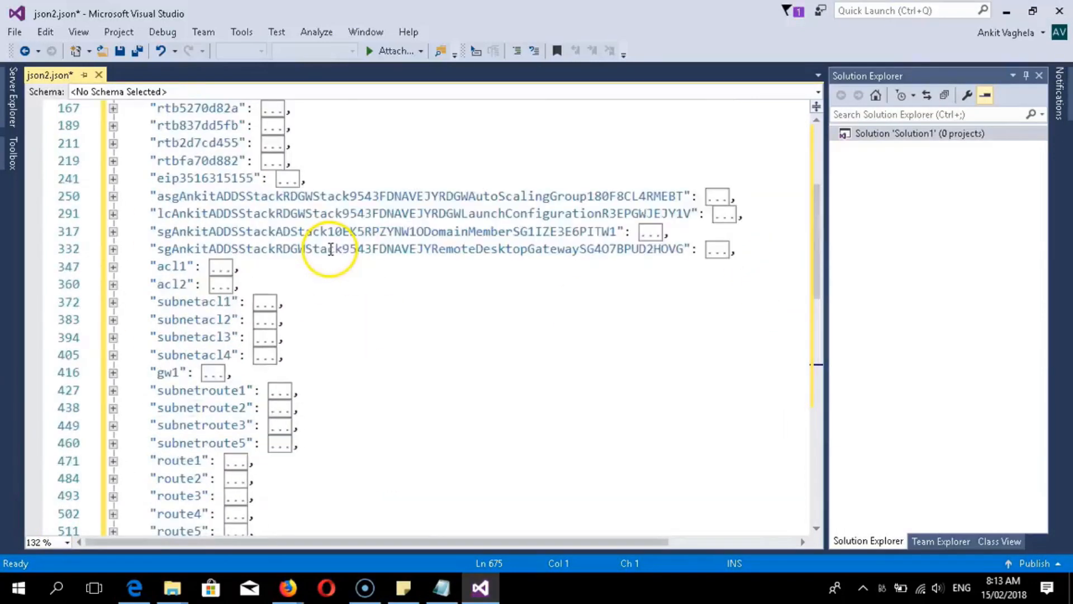
scroll(331, 249, up, 4)
click(171, 179)
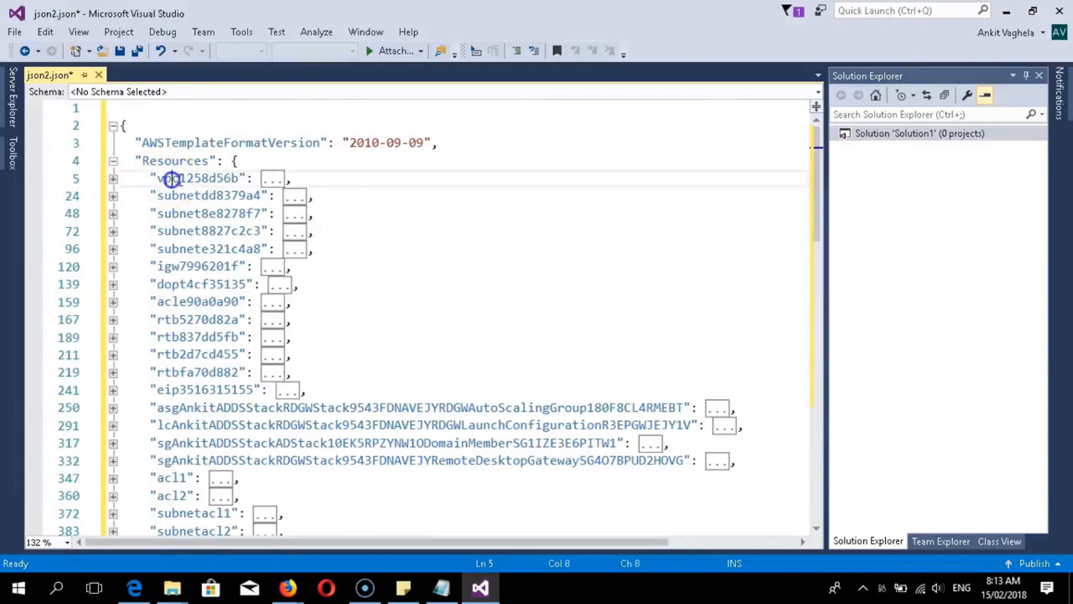
scroll(172, 179, down, 6)
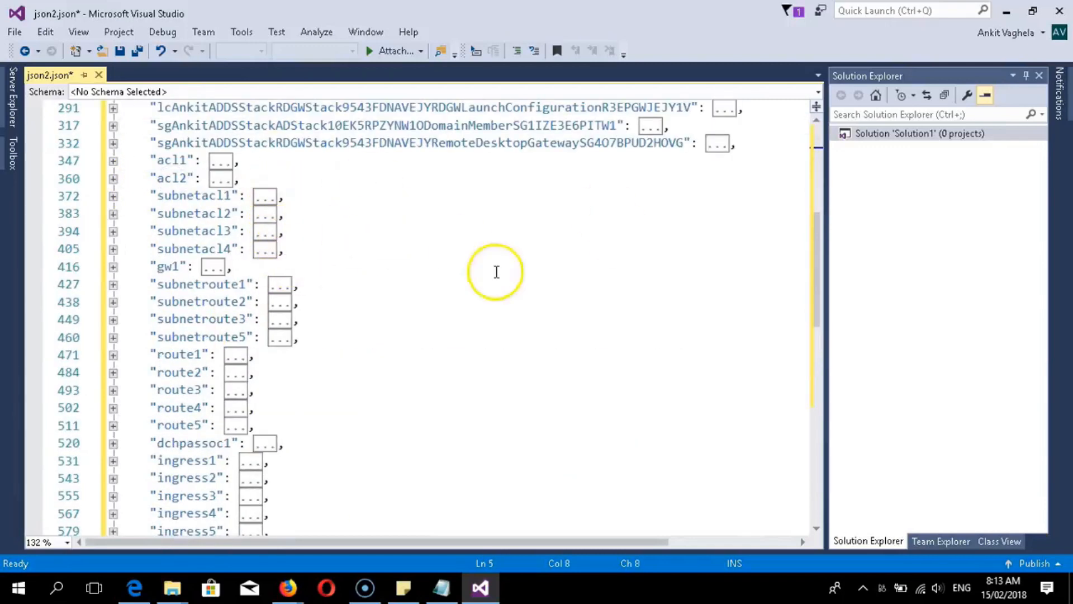
scroll(328, 305, down, 1)
scroll(373, 347, up, 1)
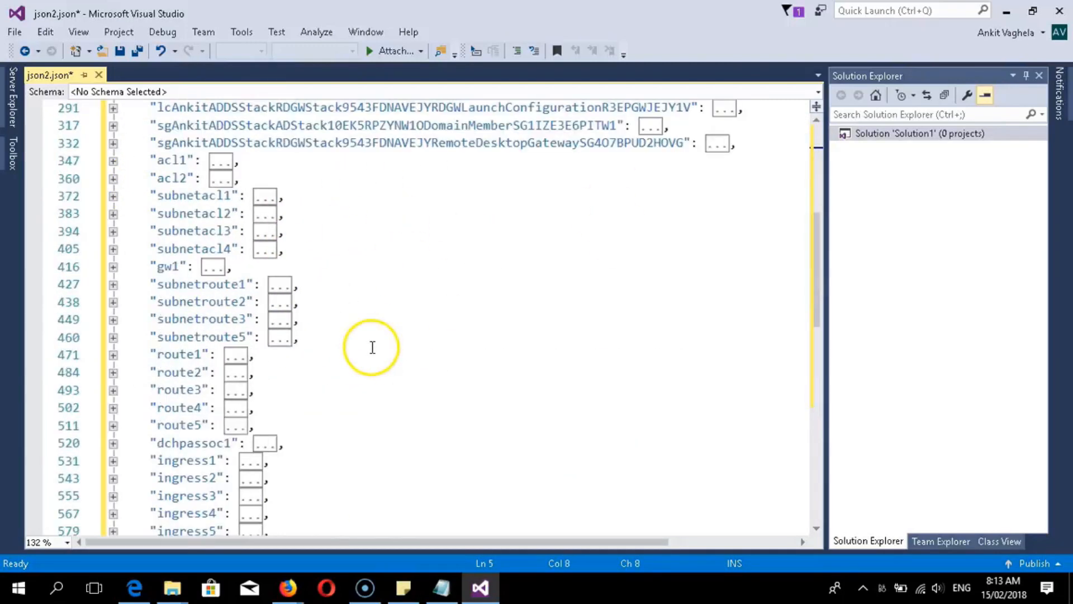
scroll(373, 347, up, 6)
click(258, 198)
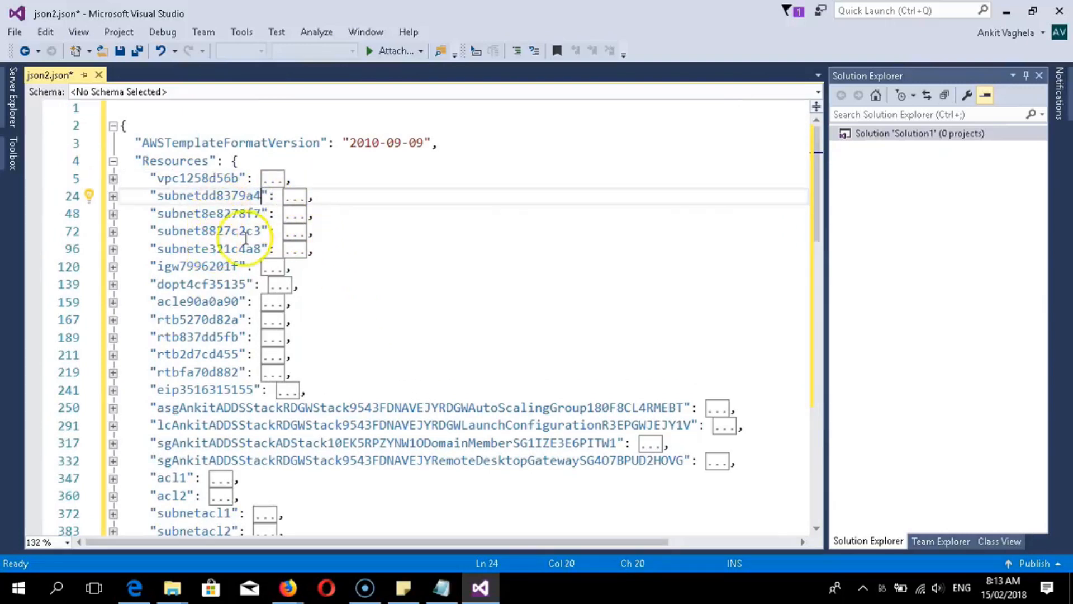
click(180, 269)
click(176, 286)
click(195, 304)
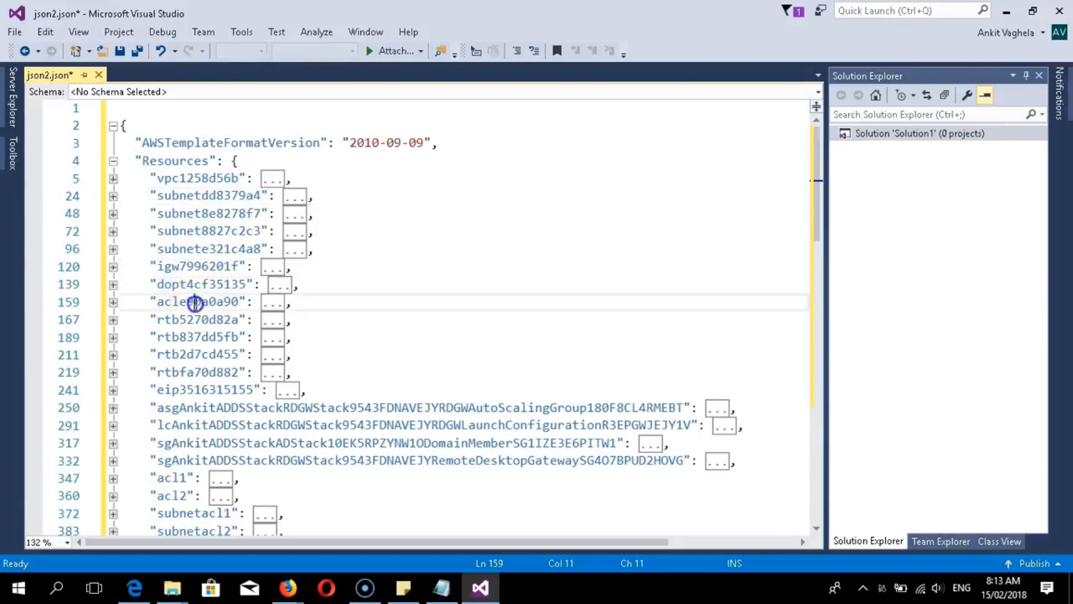
click(179, 318)
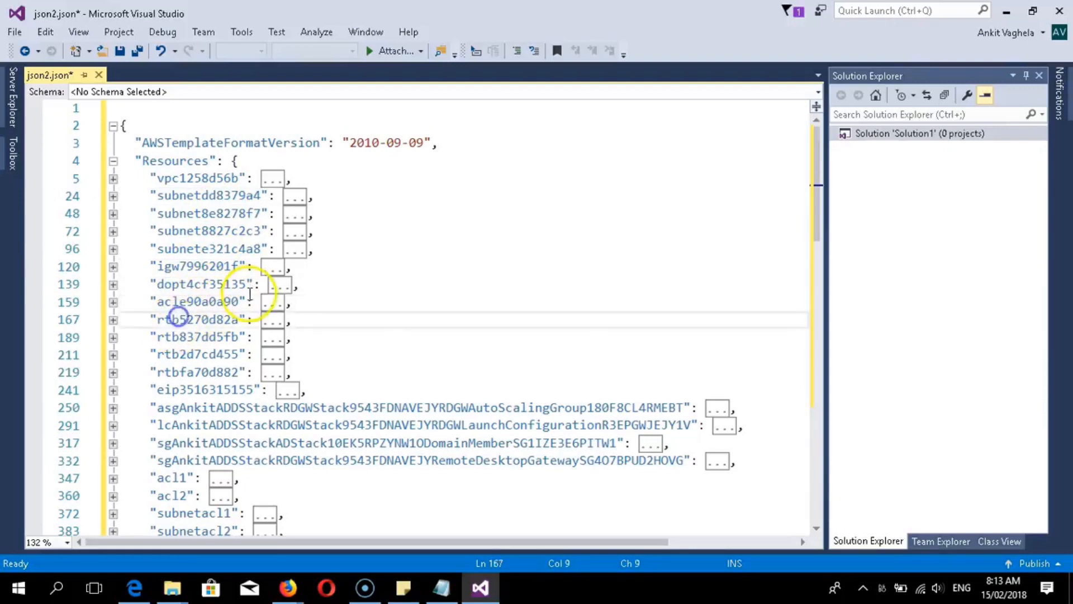
click(167, 389)
scroll(224, 374, down, 2)
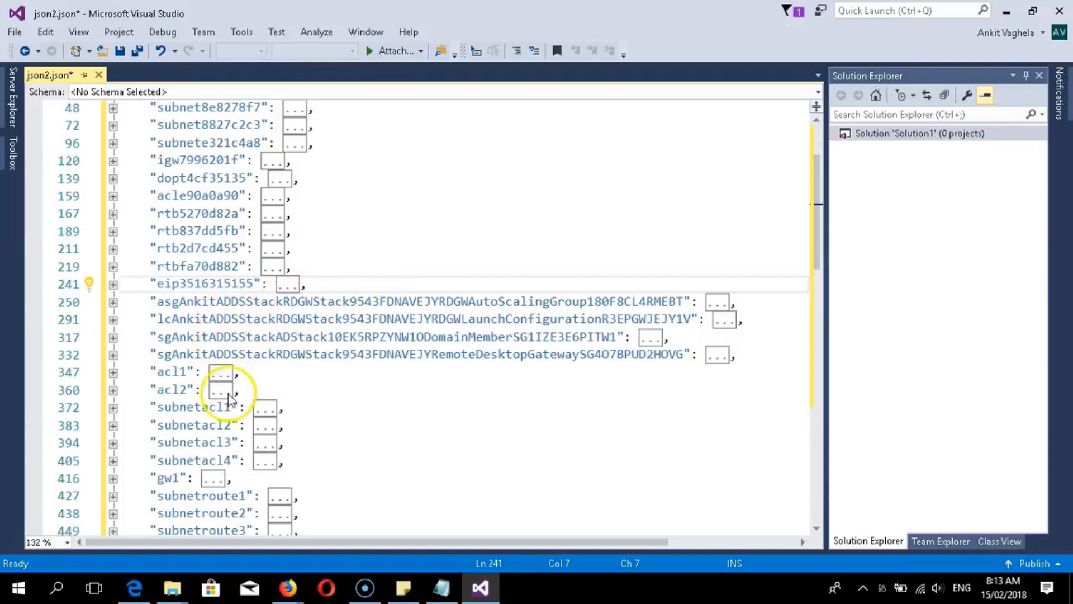
scroll(211, 407, down, 1)
scroll(211, 407, down, 7)
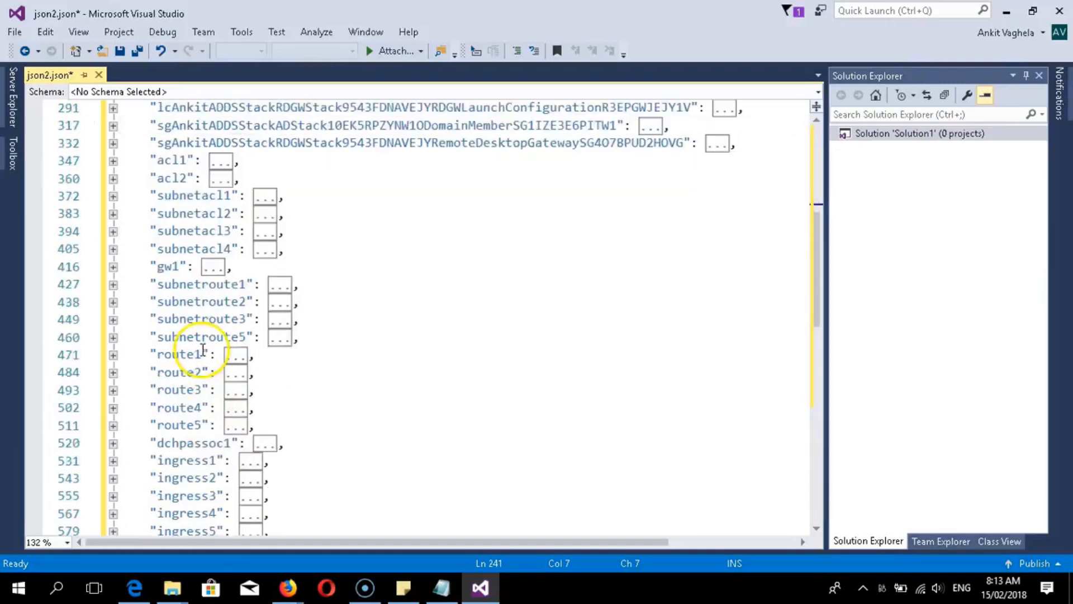
scroll(202, 352, up, 4)
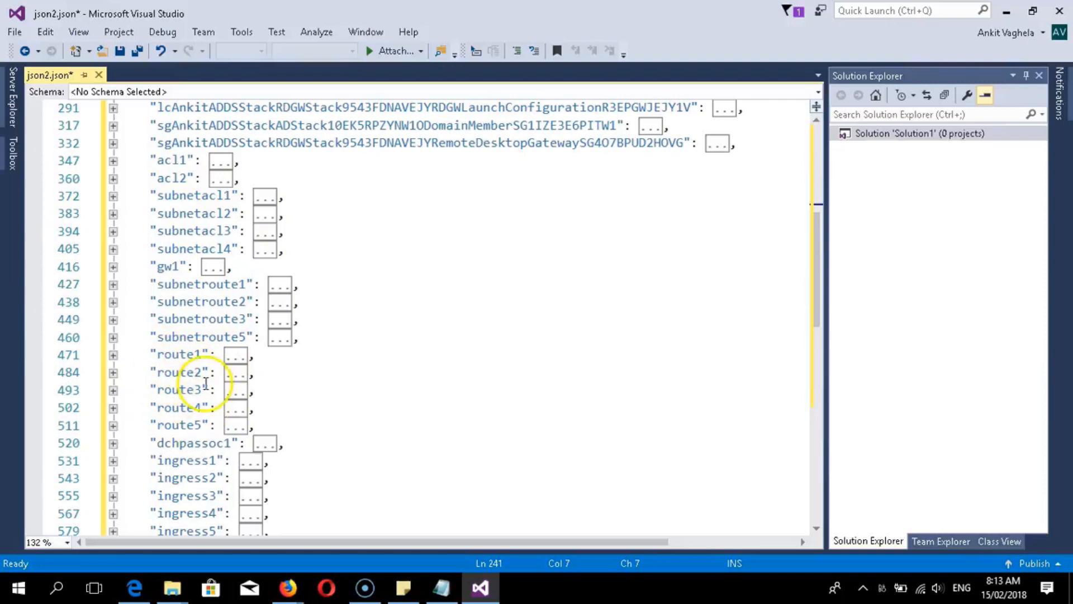
scroll(211, 343, down, 3)
scroll(211, 342, up, 3)
scroll(211, 347, down, 8)
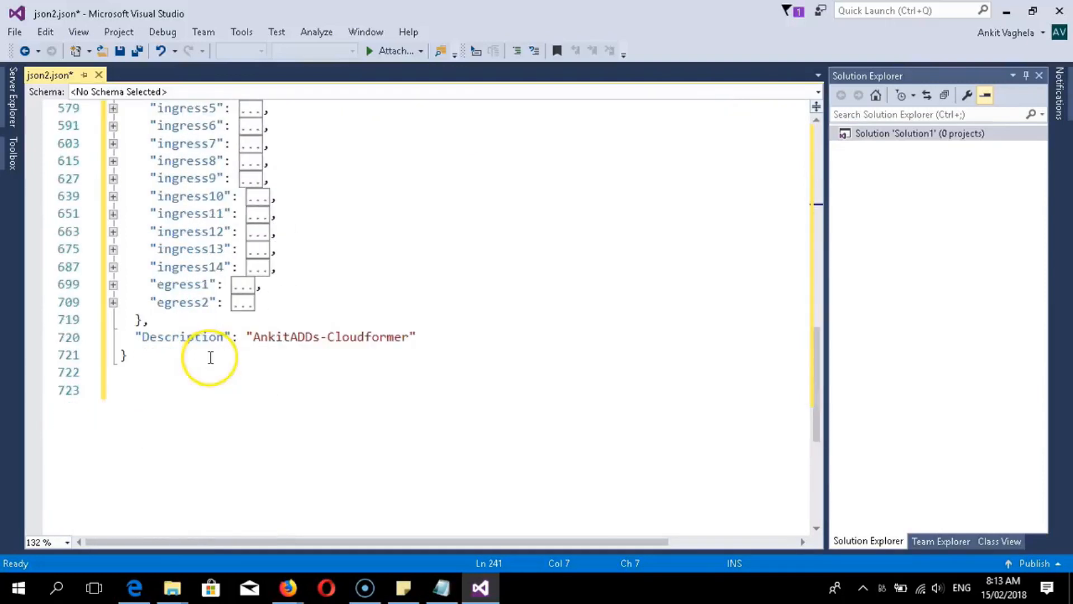
scroll(166, 372, up, 4)
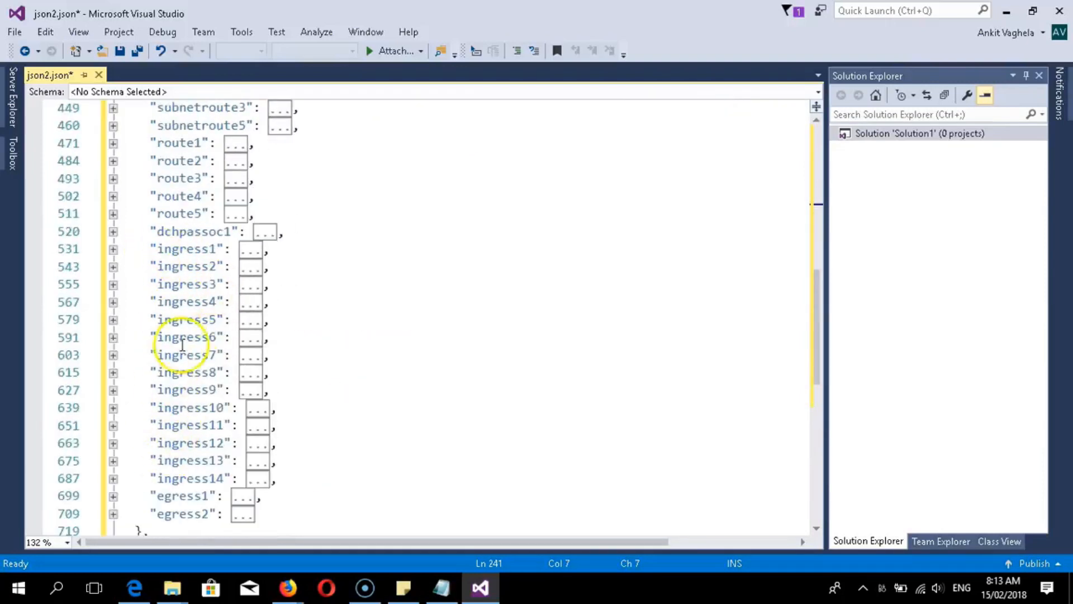
scroll(176, 329, down, 2)
scroll(194, 417, up, 5)
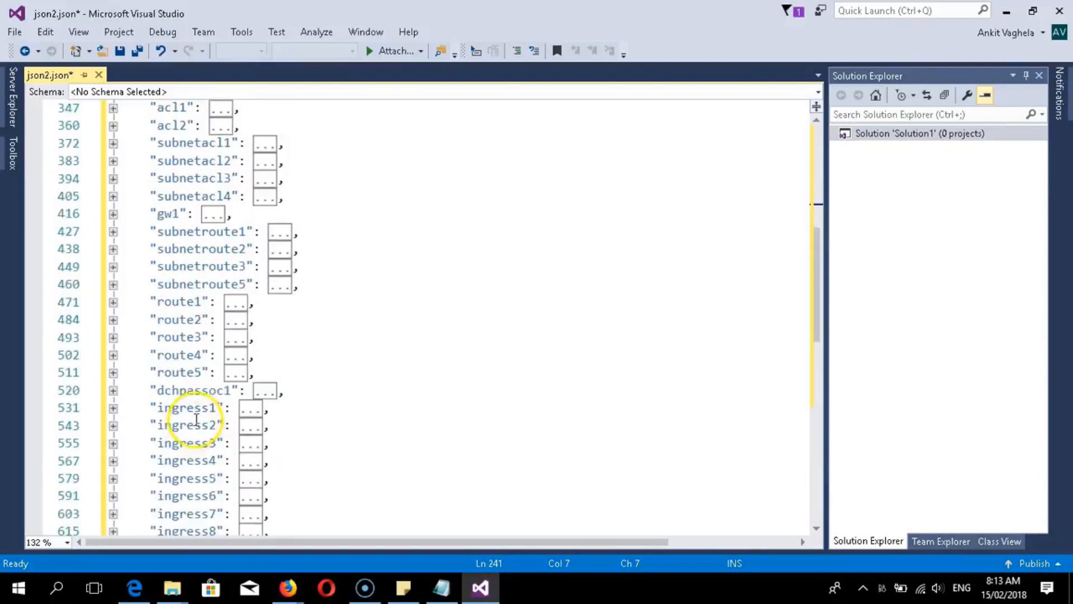
scroll(162, 442, up, 7)
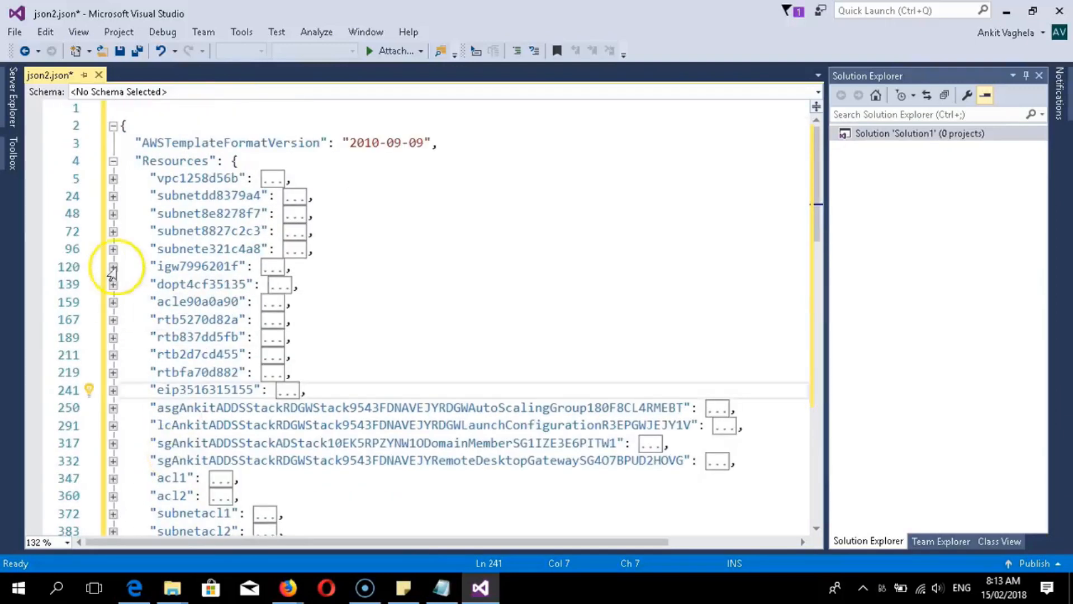
- Select the VPC resource name on line 5 for editing
click(158, 177)
drag(160, 176, 233, 177)
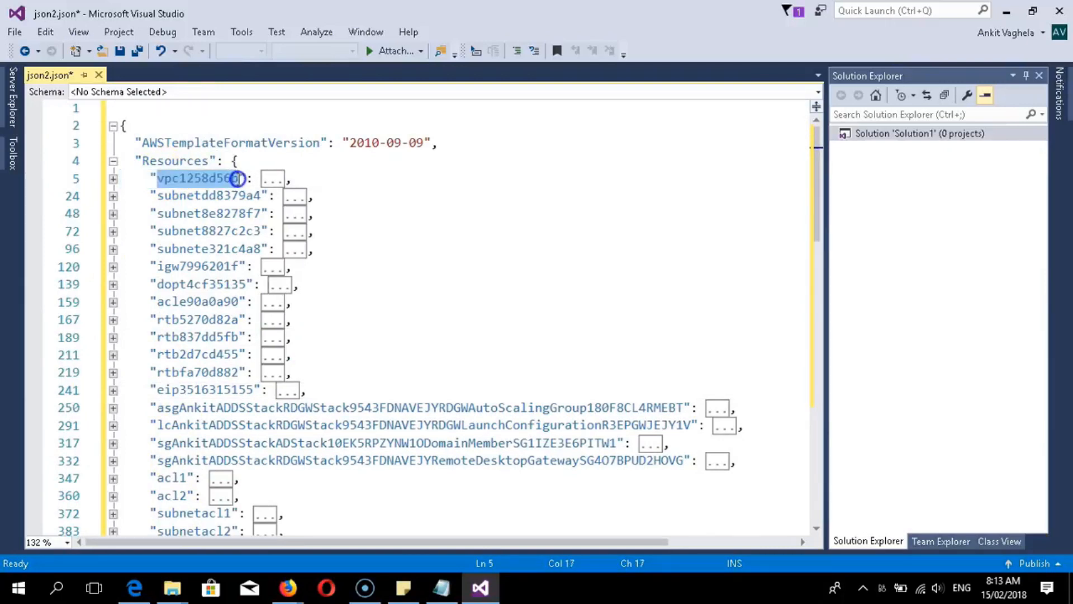
click(184, 200)
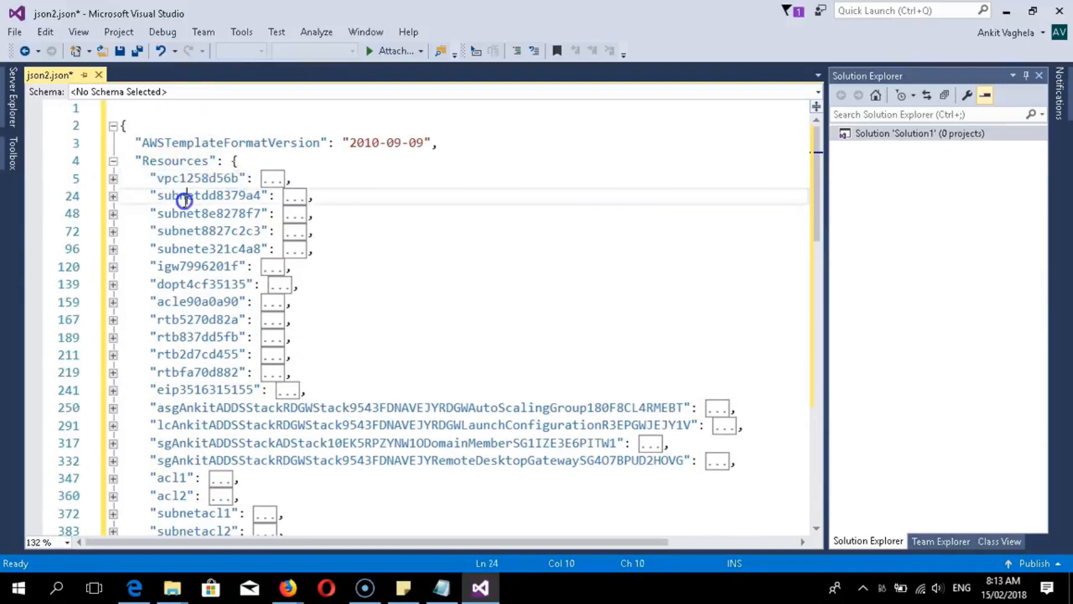
drag(232, 179, 160, 177)
right_click(160, 177)
click(161, 178)
- Replace every subnetdd8379a4 with subnet1
mouse_move(260, 195)
mouse_down()
mouse_move(226, 195)
mouse_move(235, 180)
mouse_move(165, 193)
mouse_move(252, 196)
mouse_up()
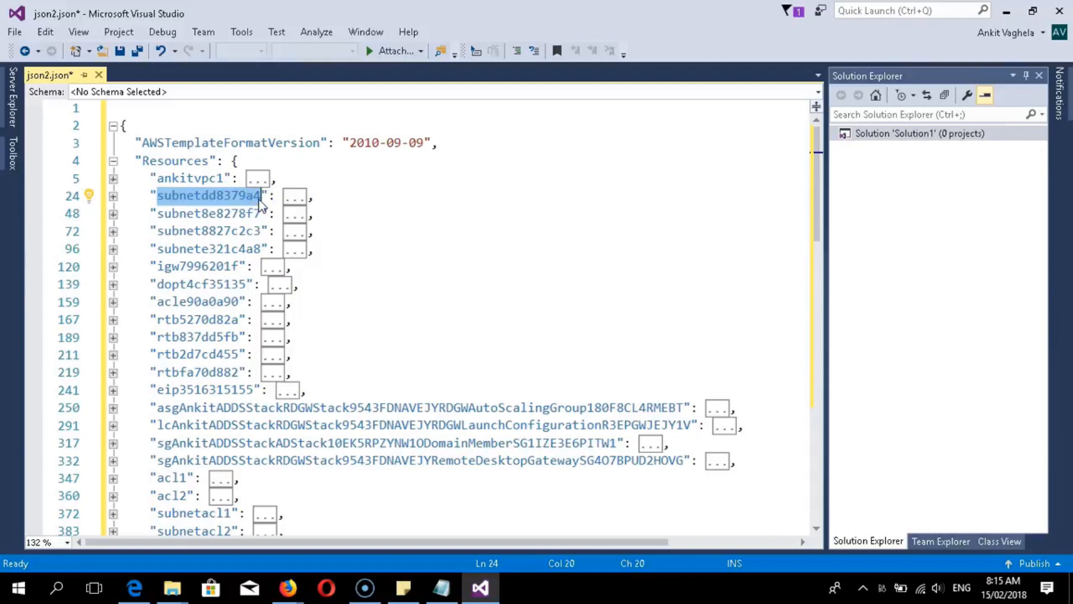
key(ctrl+f)
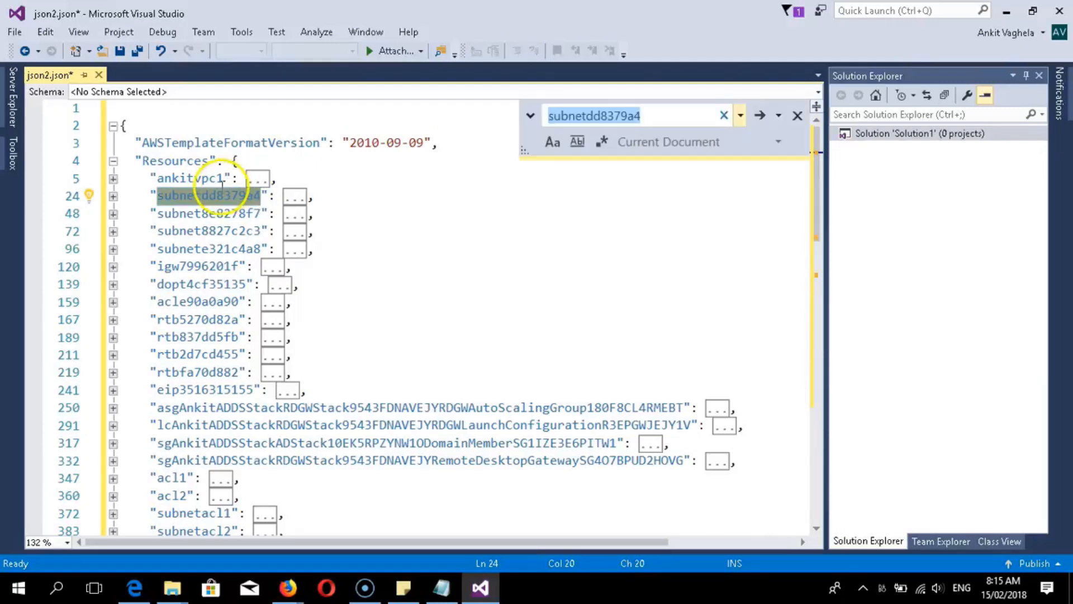
click(219, 193)
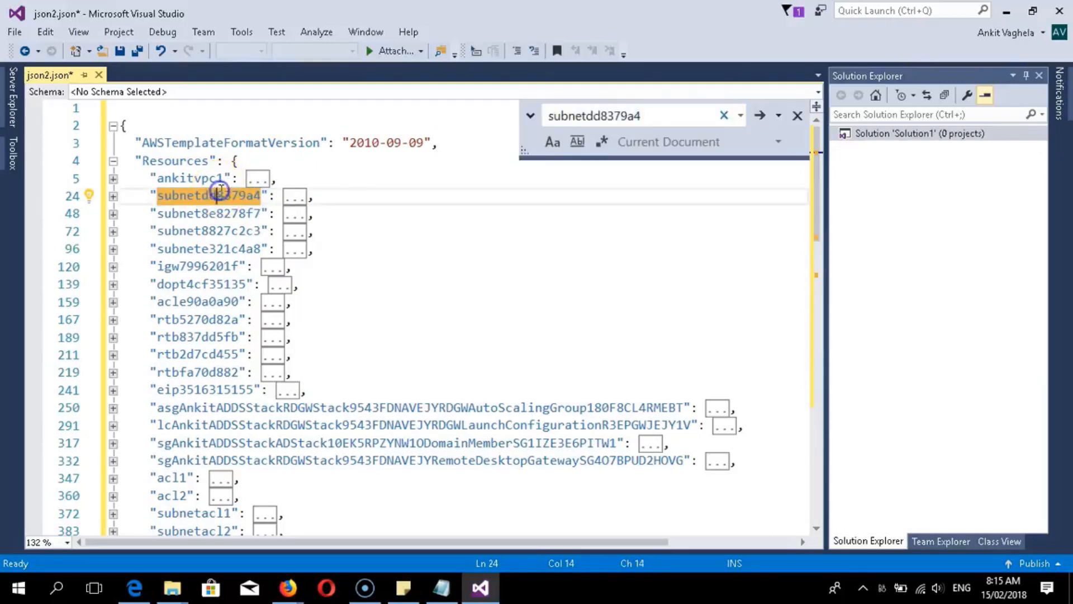
click(532, 118)
drag(613, 143, 460, 153)
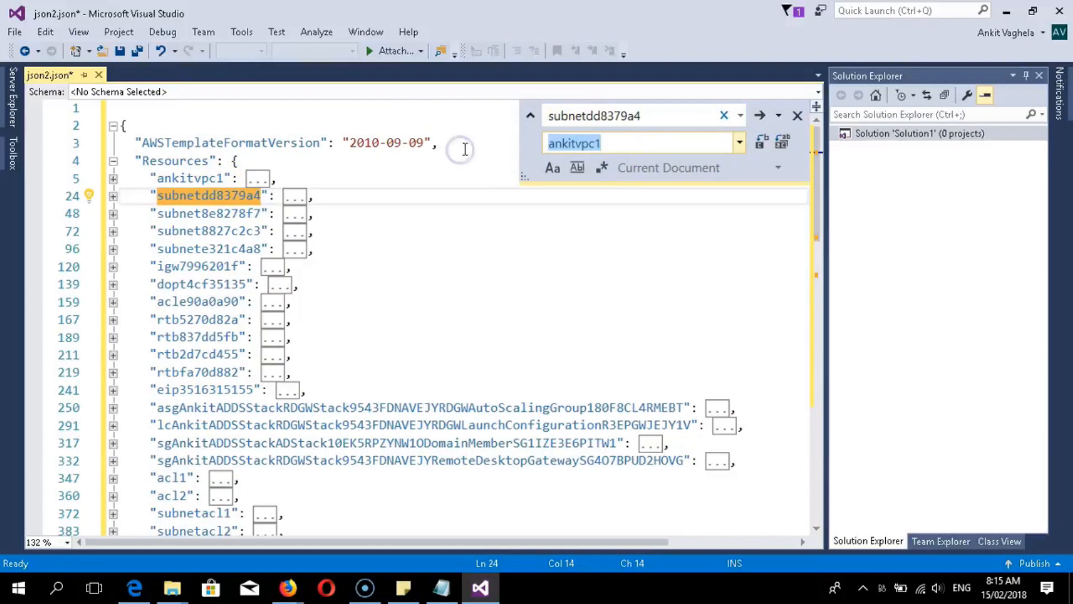
key(BackSpace)
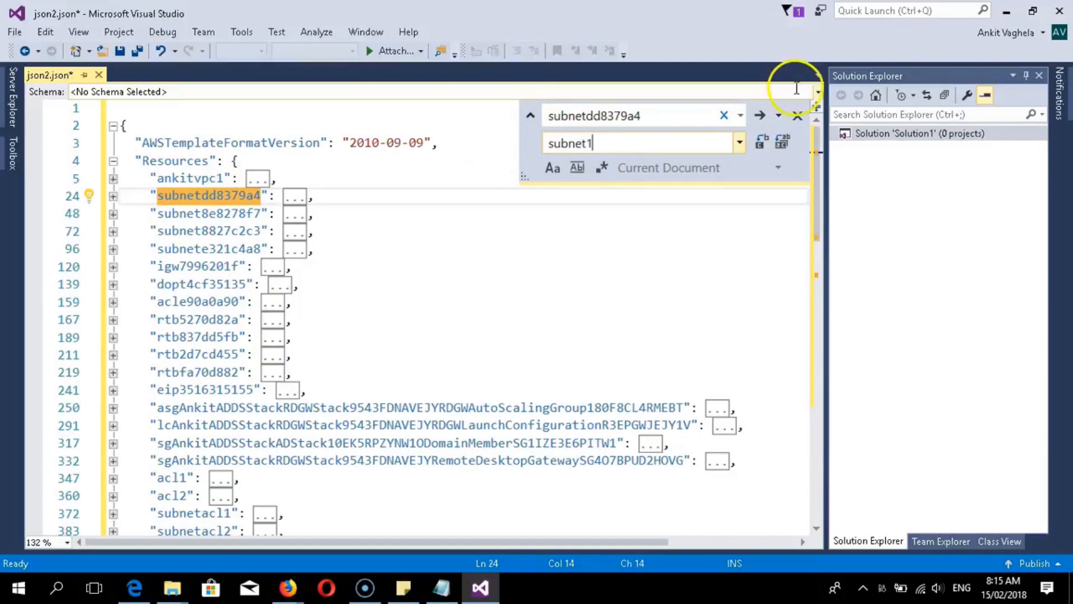
click(784, 142)
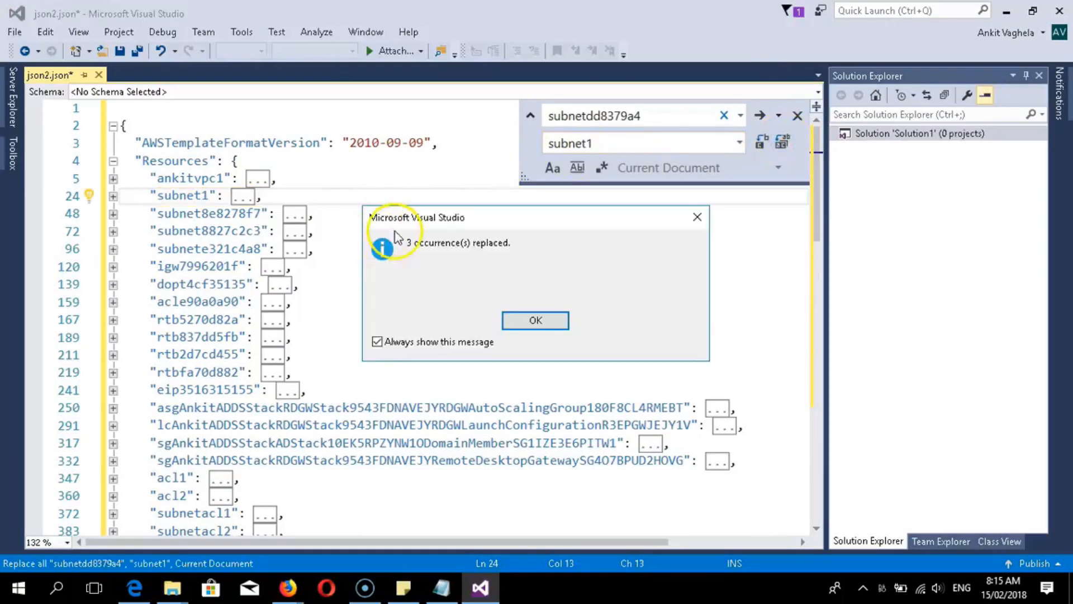
click(533, 322)
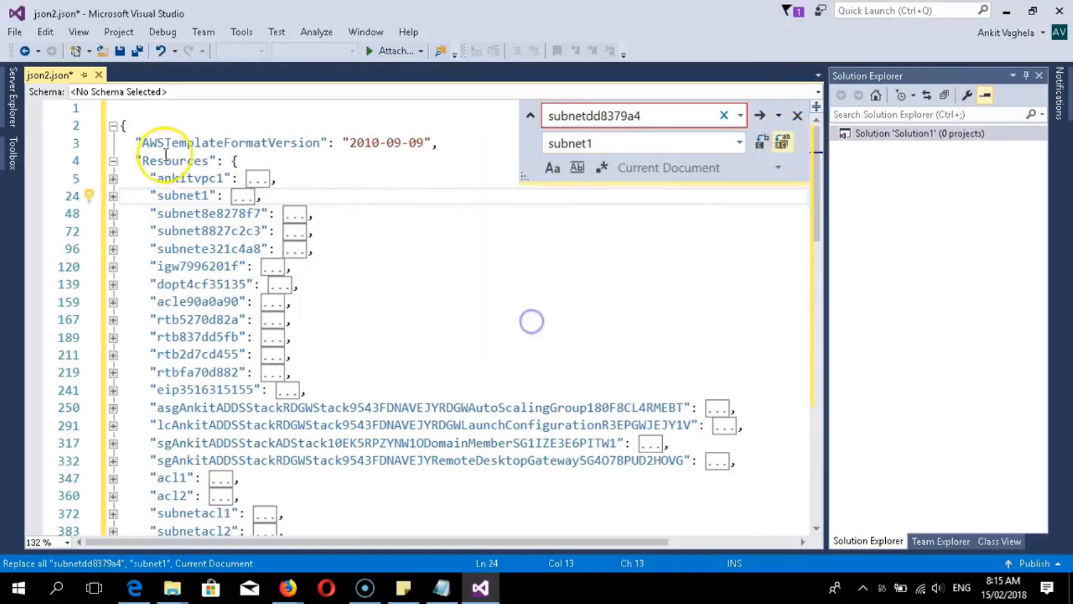
- Replace every subnet8e8278f7 with subnet2
drag(261, 213, 193, 217)
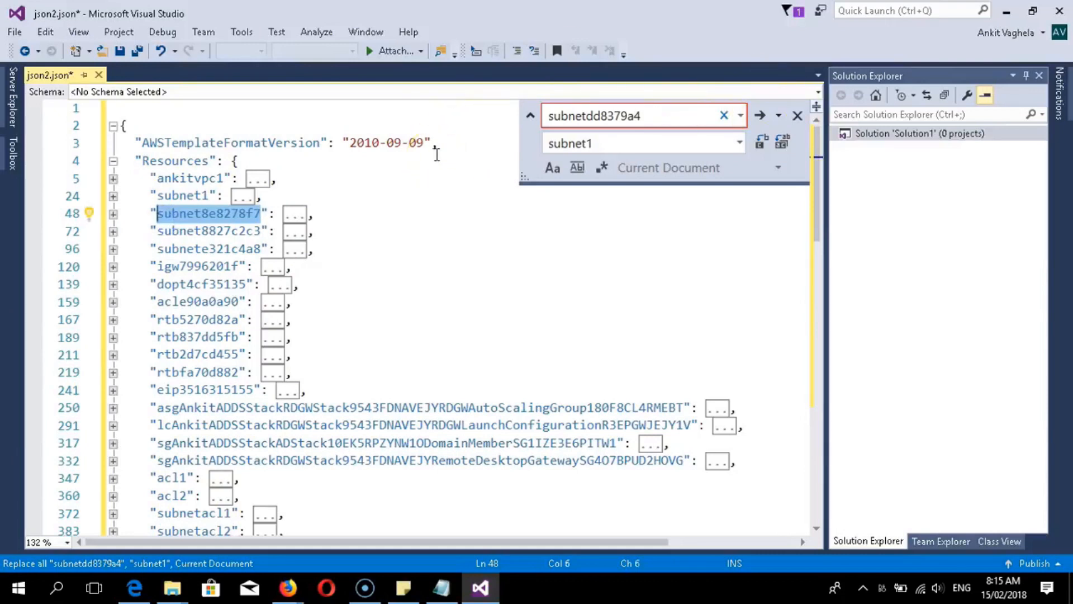
key(ctrl+f)
click(531, 116)
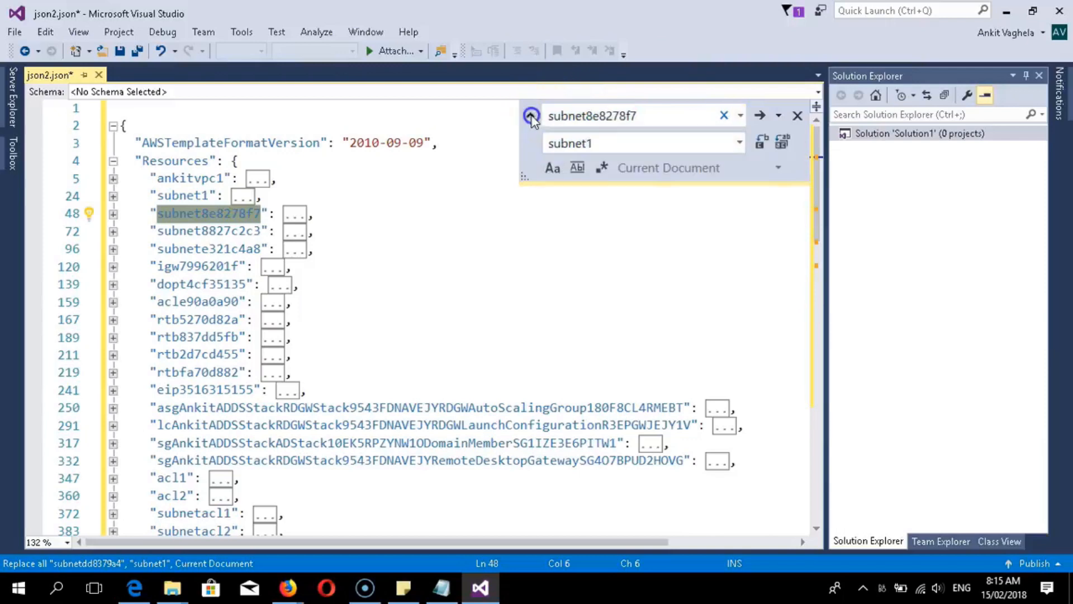
click(601, 144)
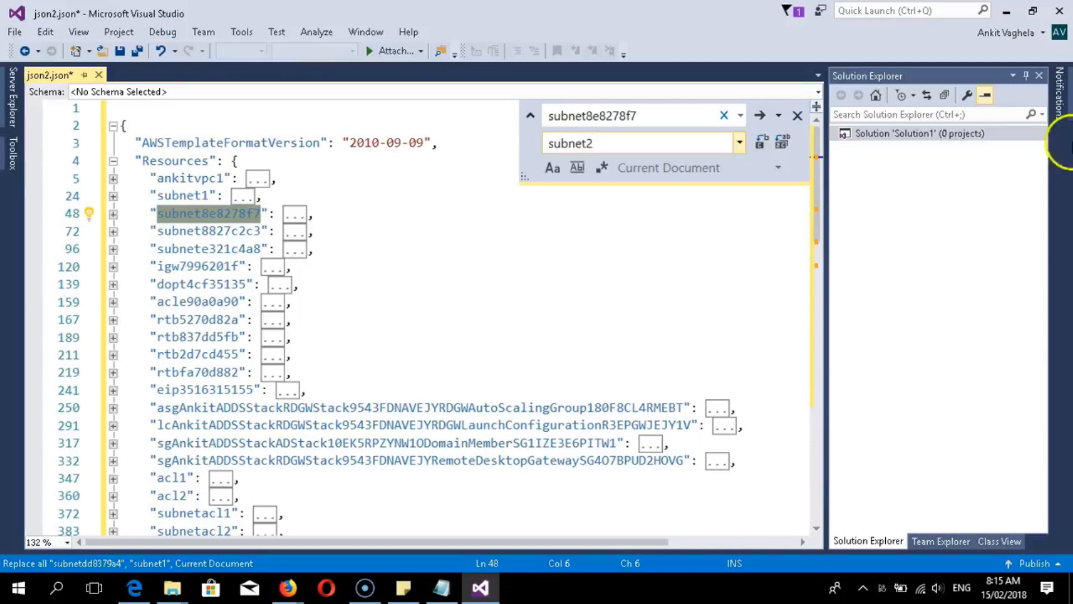
click(783, 141)
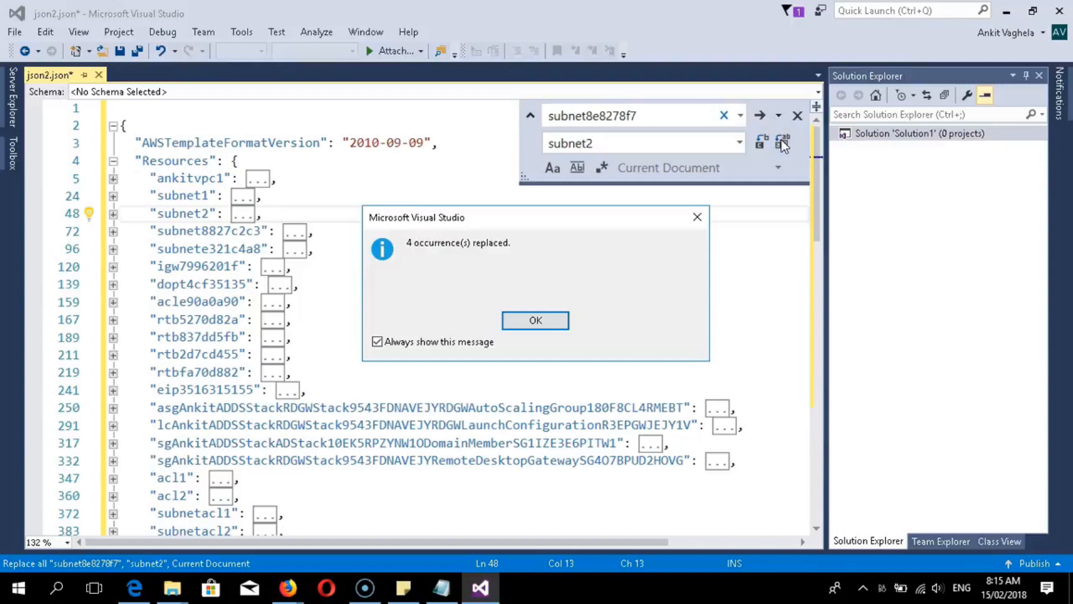
click(533, 317)
- Replace every subnet8827c2c3 on line 72 with subnet3
drag(262, 231, 167, 230)
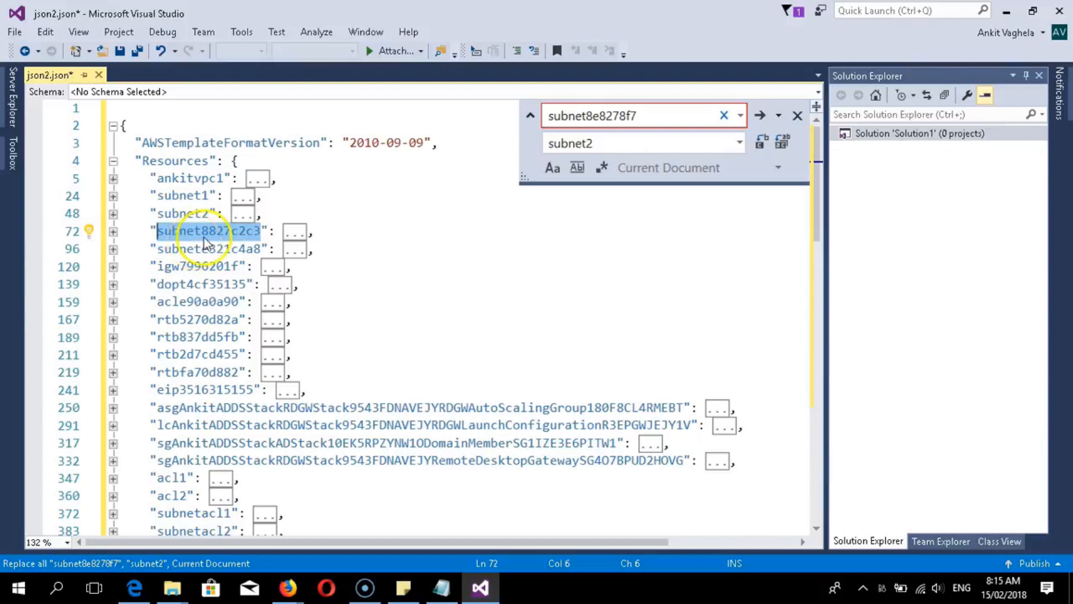
key(ctrl+f)
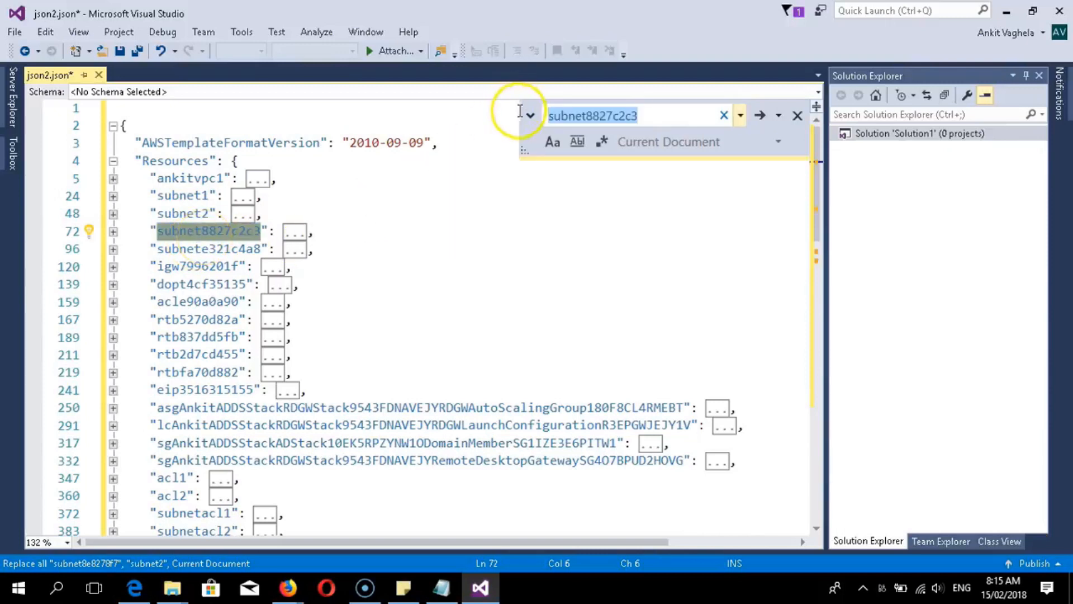
click(182, 231)
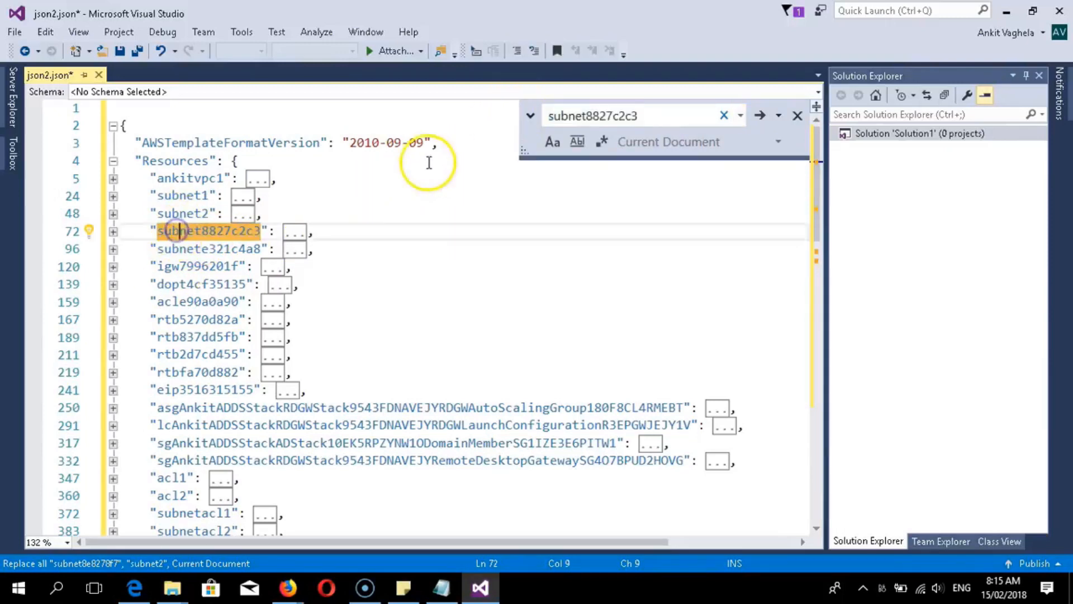
click(520, 116)
double_click(603, 147)
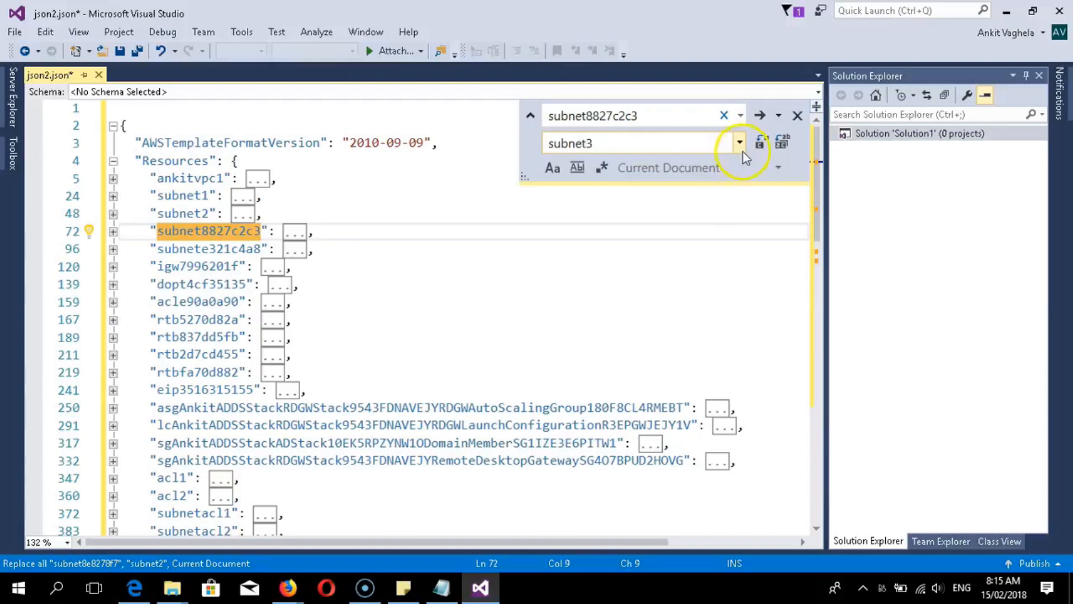
click(786, 141)
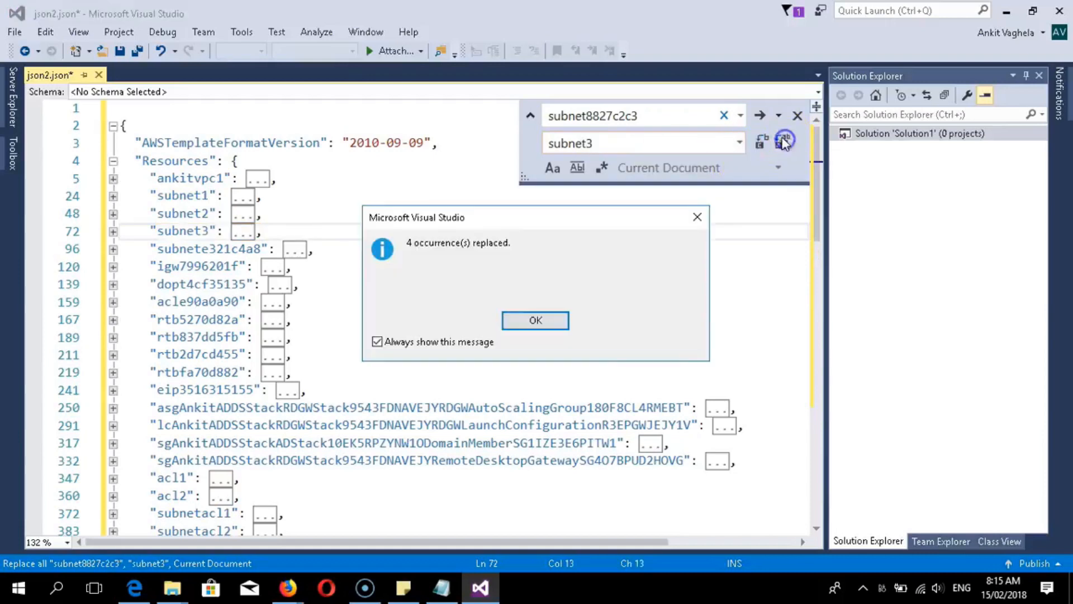
click(530, 319)
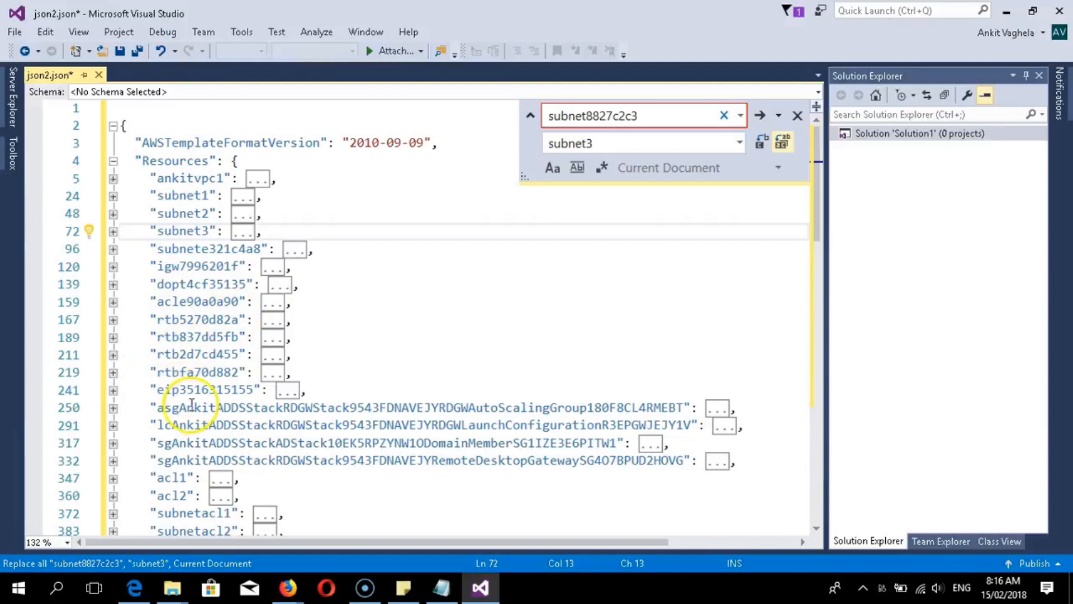
- Review the auto scaling group, acl1/acl2, route table and launch configuration names
drag(150, 408, 721, 424)
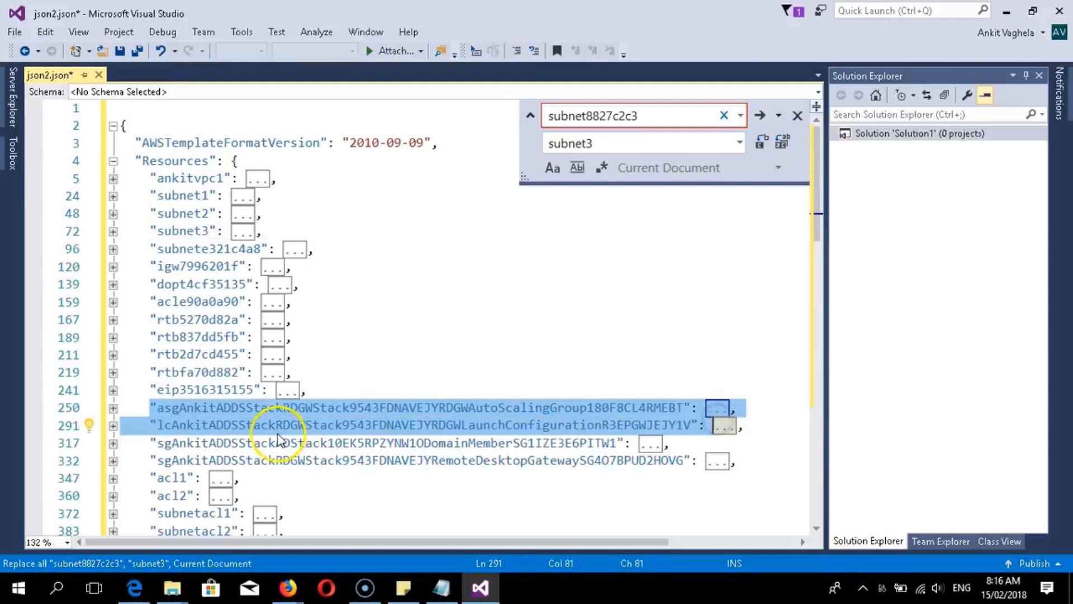
scroll(251, 447, down, 1)
click(246, 409)
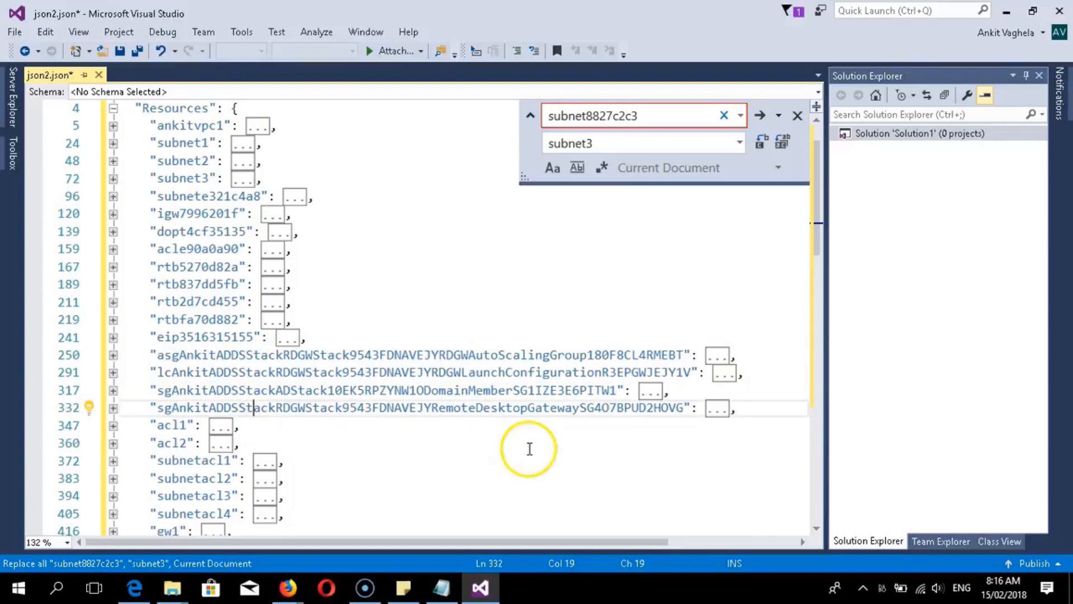
scroll(383, 419, down, 1)
scroll(386, 417, down, 1)
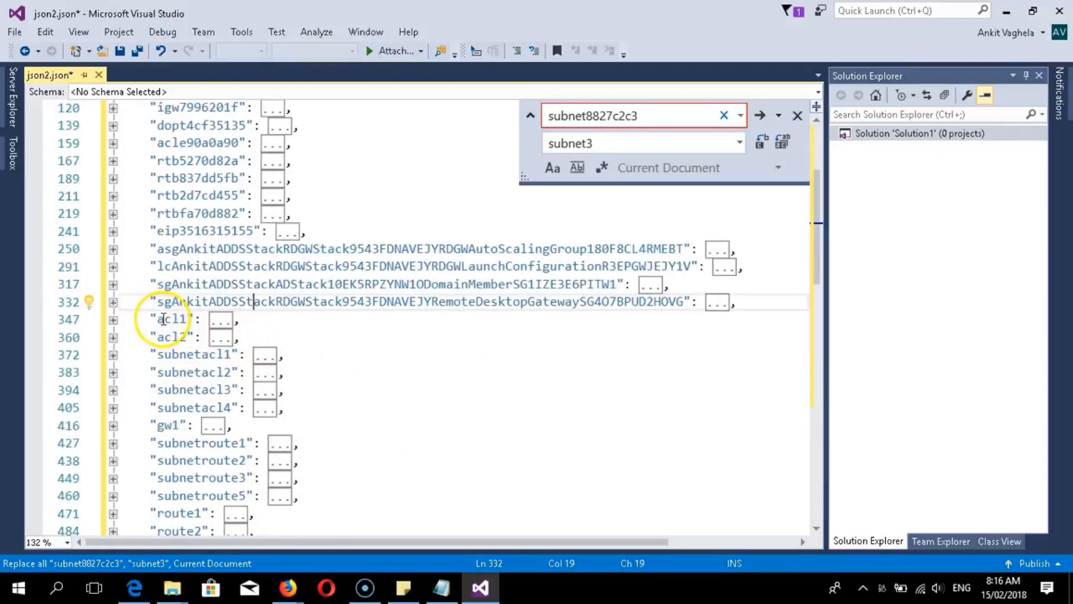
drag(158, 319, 190, 338)
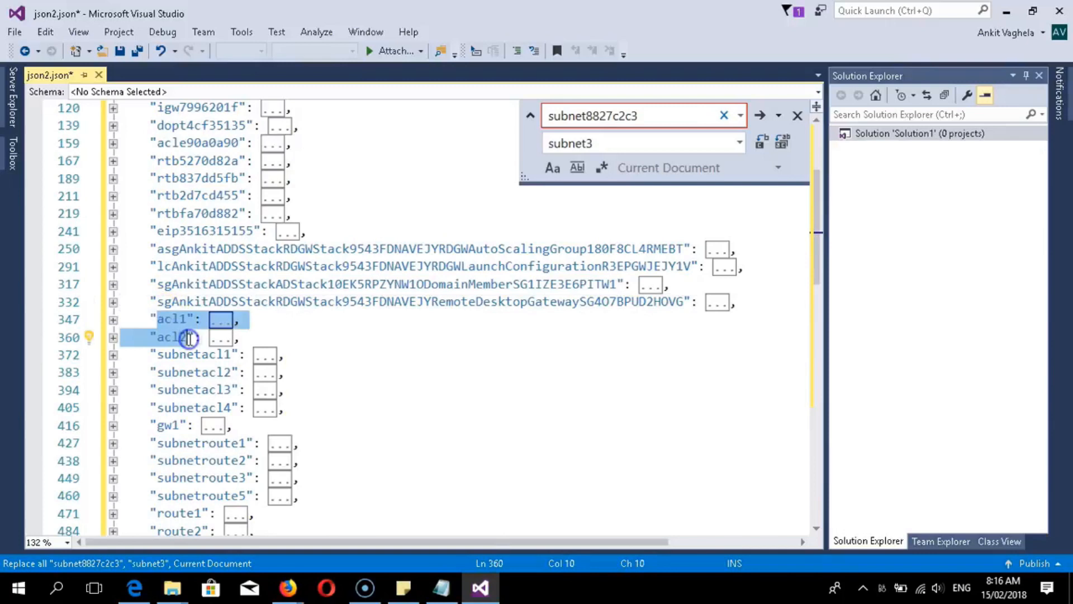
scroll(185, 370, down, 2)
scroll(184, 370, up, 5)
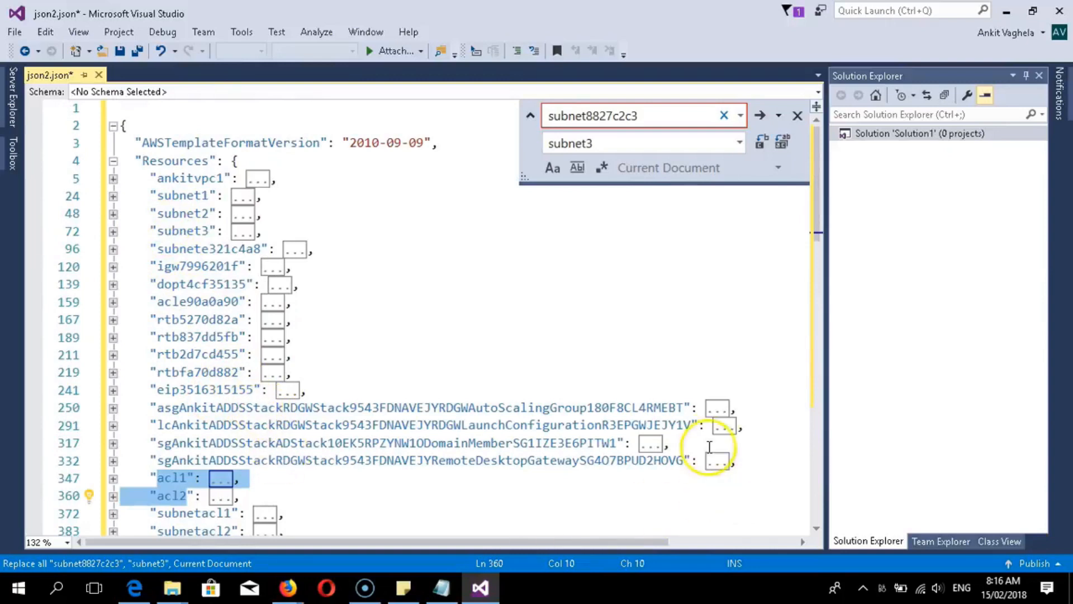
drag(698, 425, 231, 355)
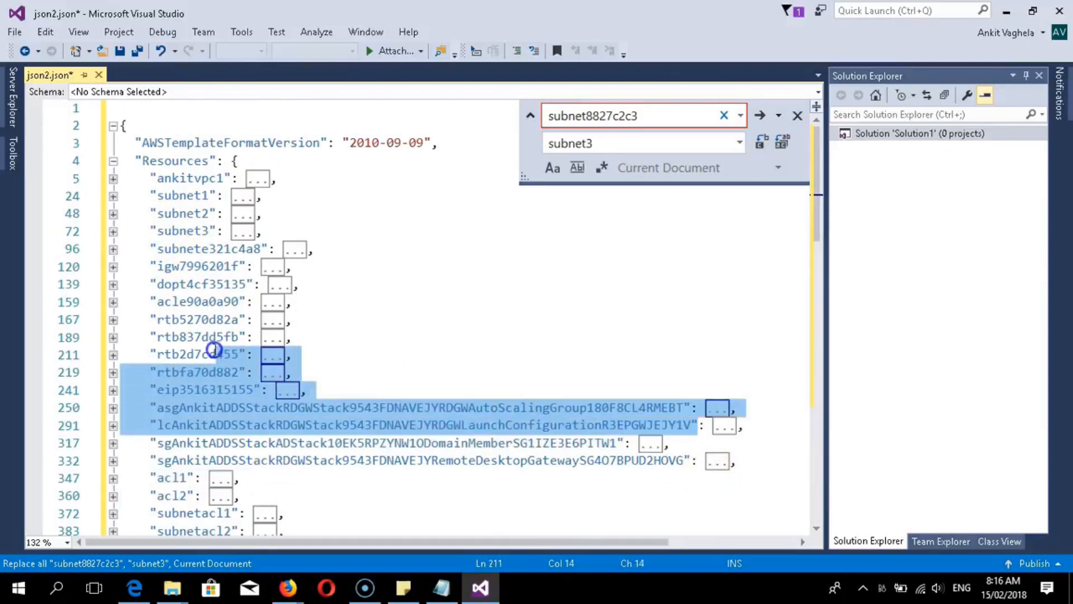
click(399, 351)
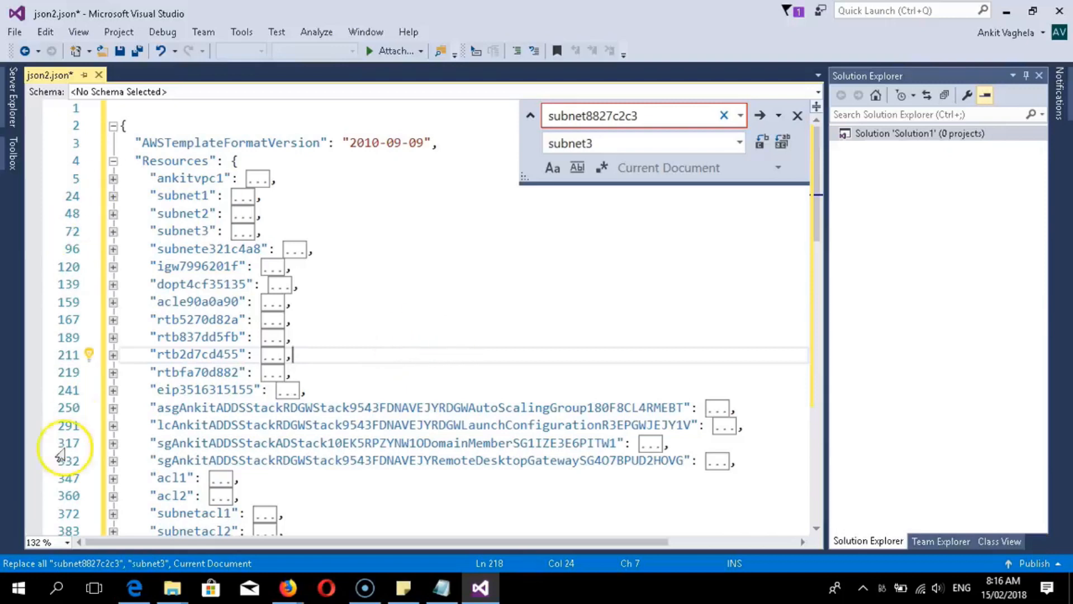
click(34, 533)
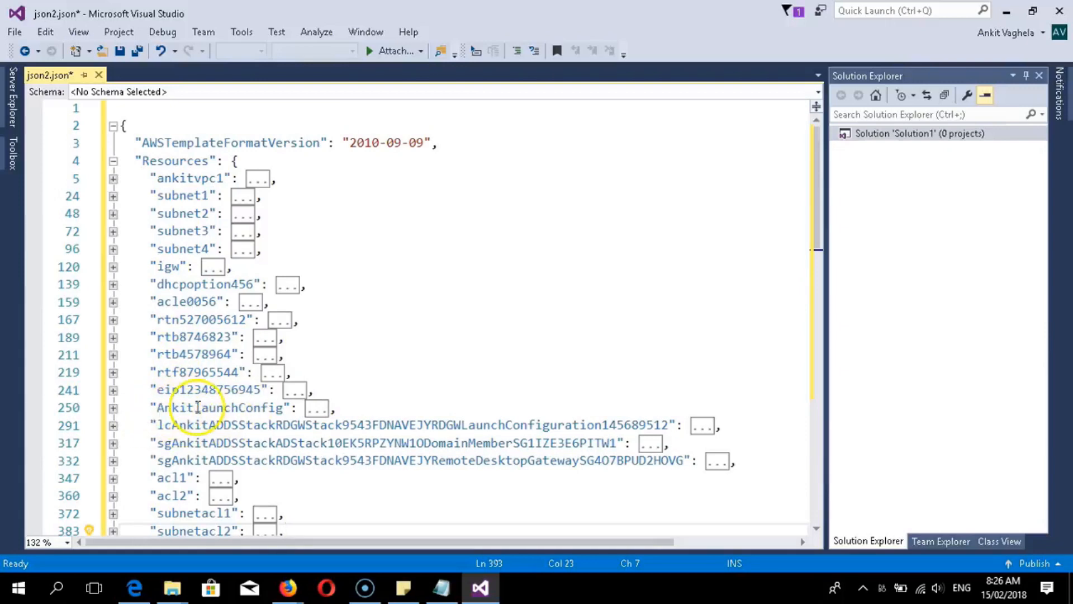
scroll(168, 444, down, 3)
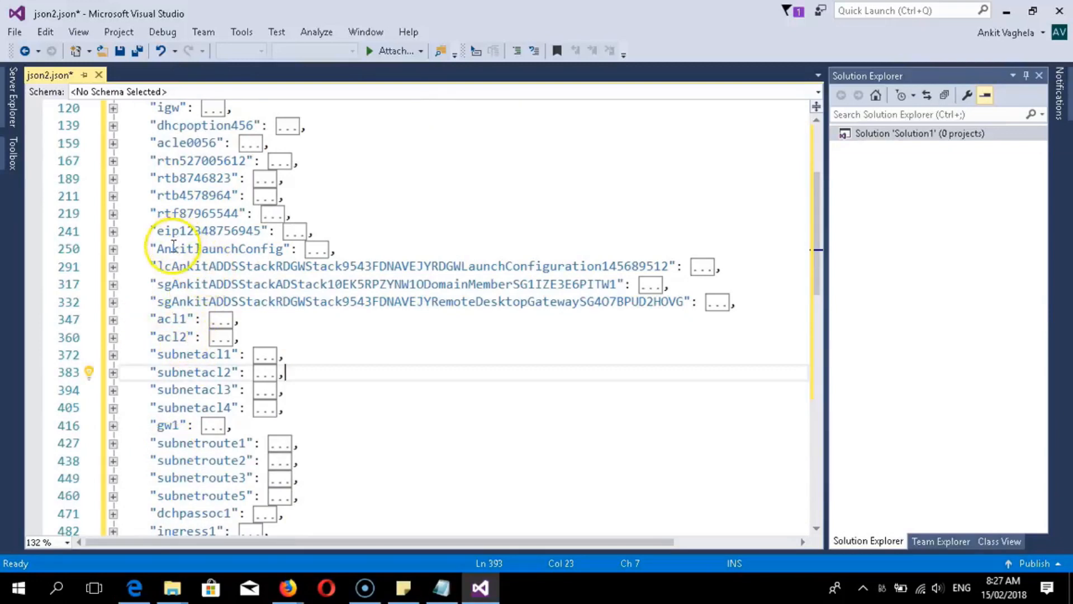
drag(161, 248, 184, 270)
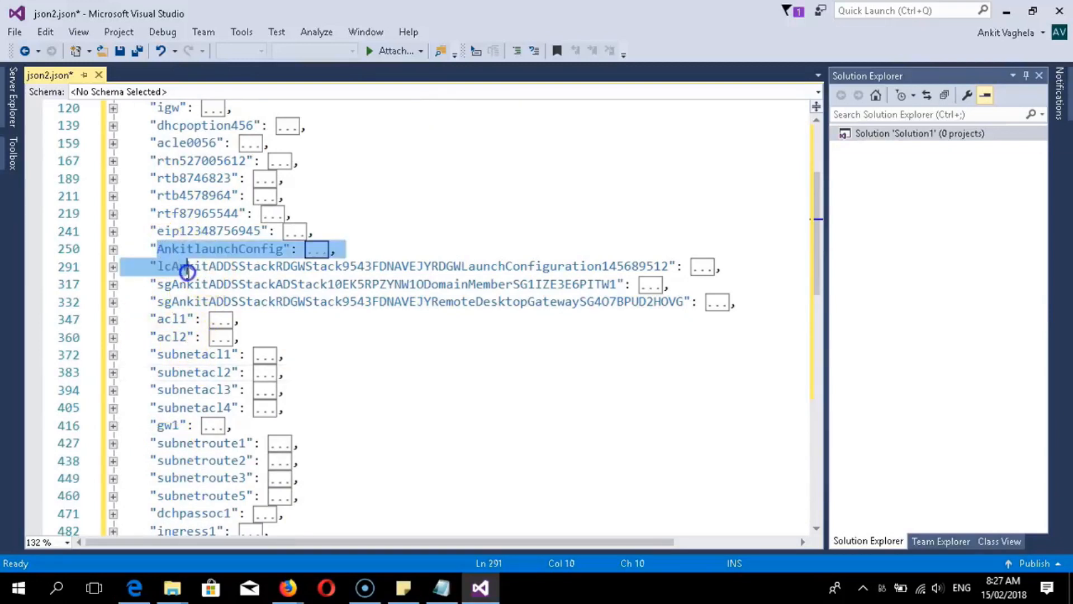
click(310, 284)
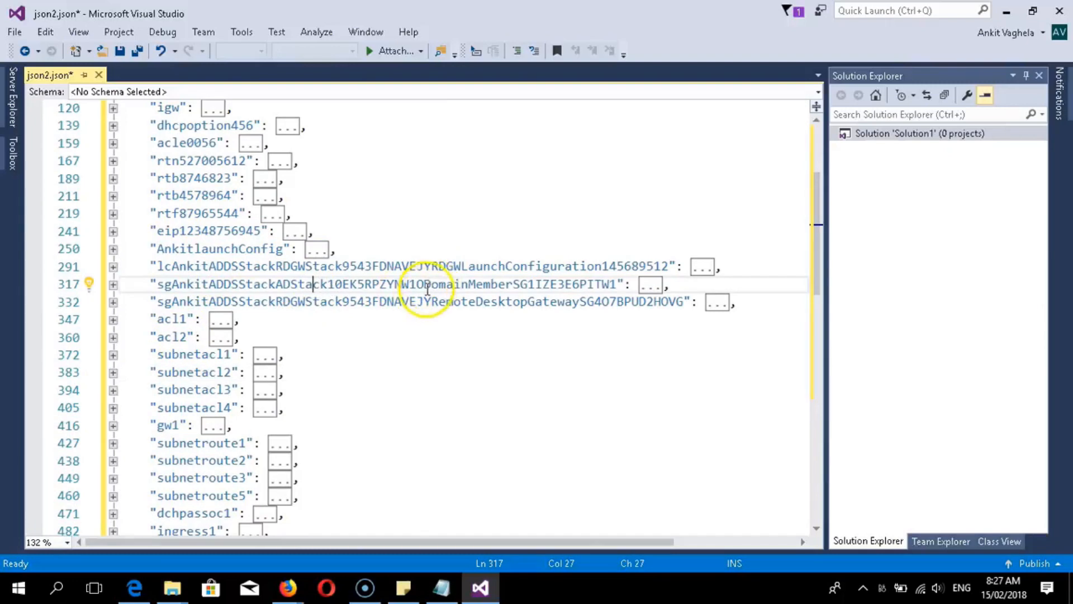
scroll(179, 321, down, 1)
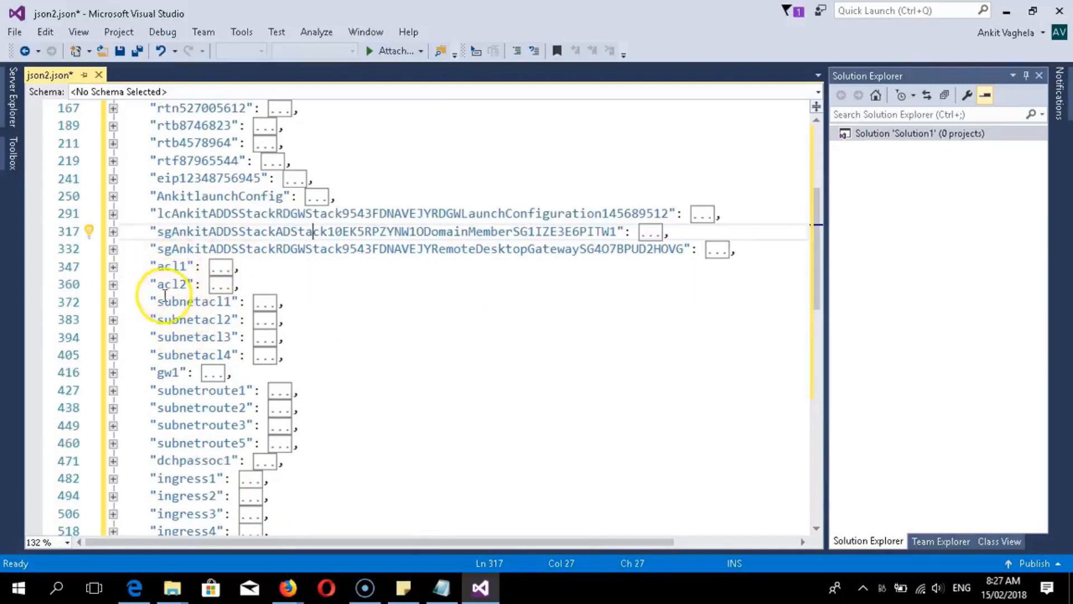
scroll(214, 336, down, 1)
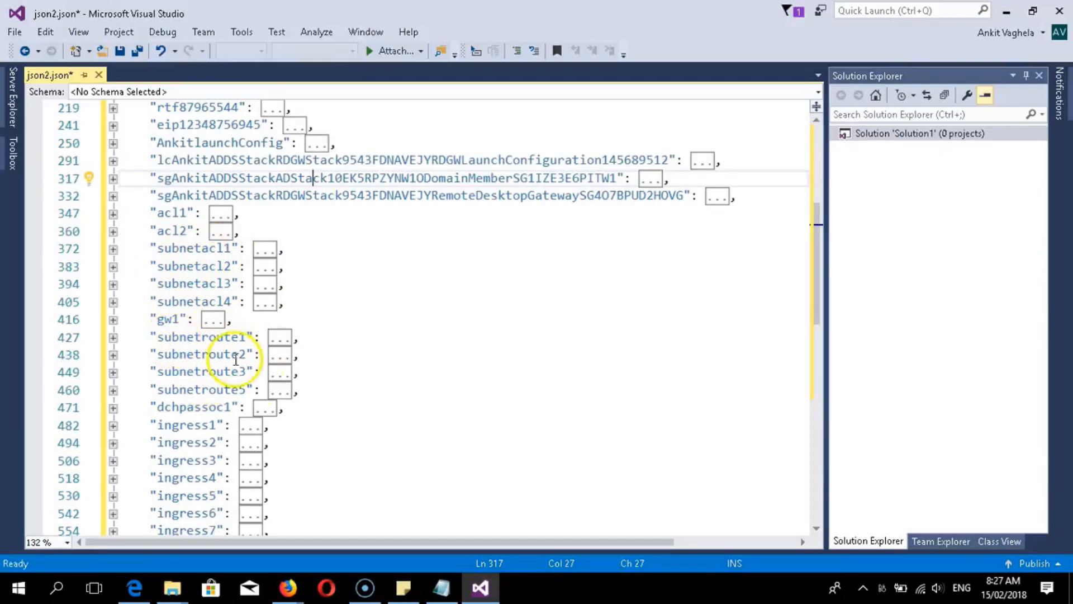
scroll(302, 406, down, 1)
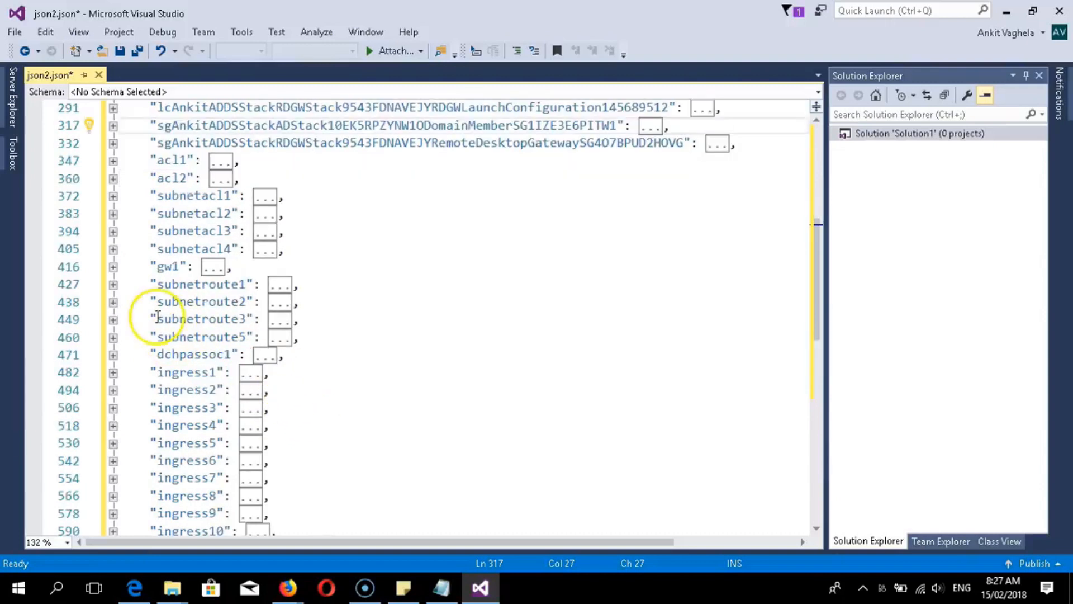
drag(150, 282, 302, 336)
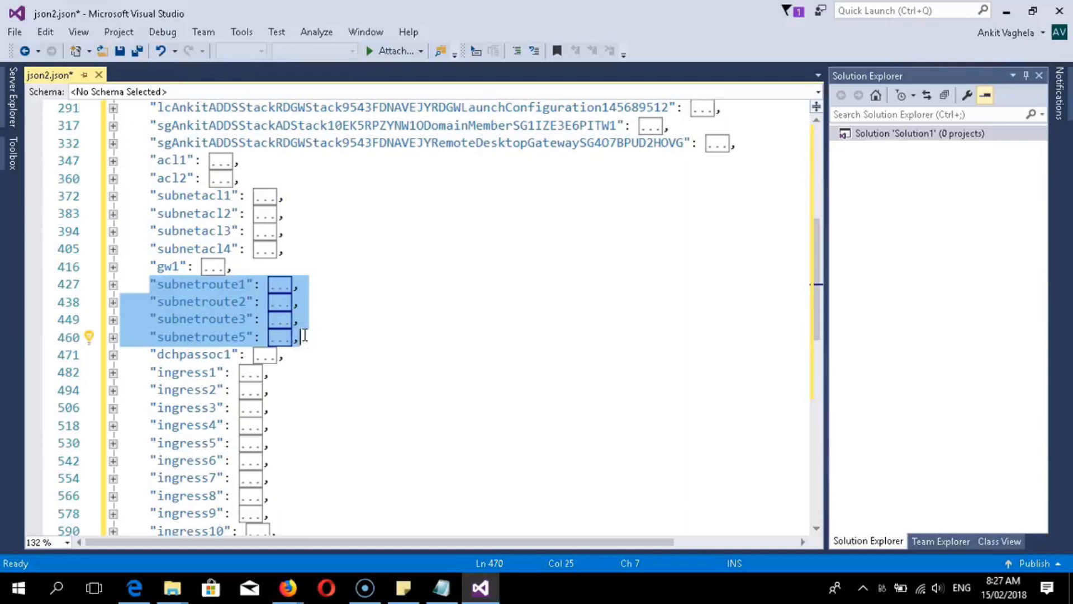
- Delete the selected subnetroute1, 2, 3 and 5 blocks and the leftover blank line
key(Delete)
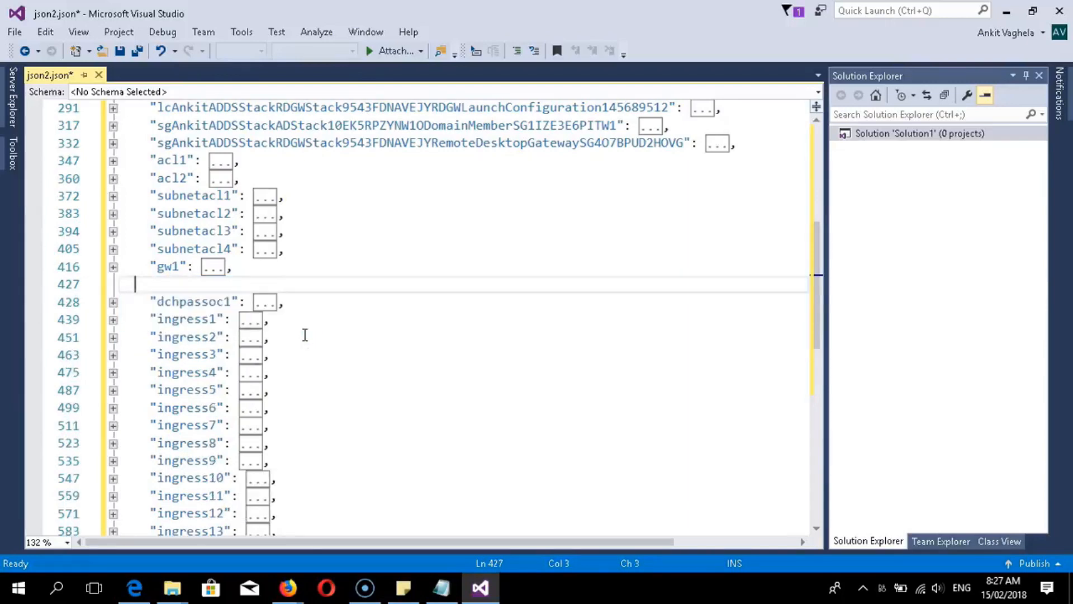
key(BackSpace)
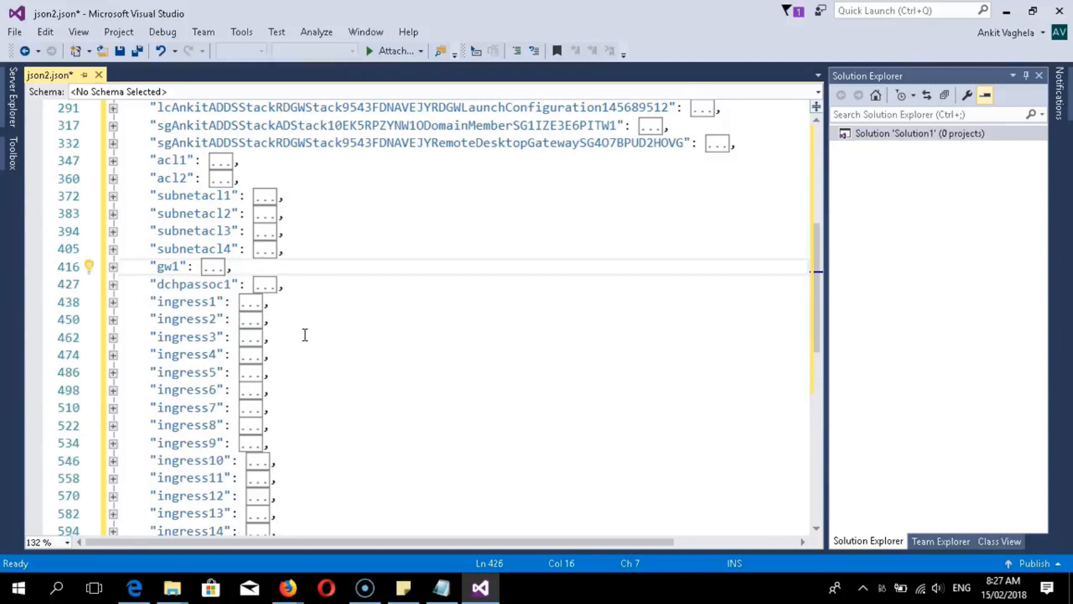
scroll(329, 313, down, 4)
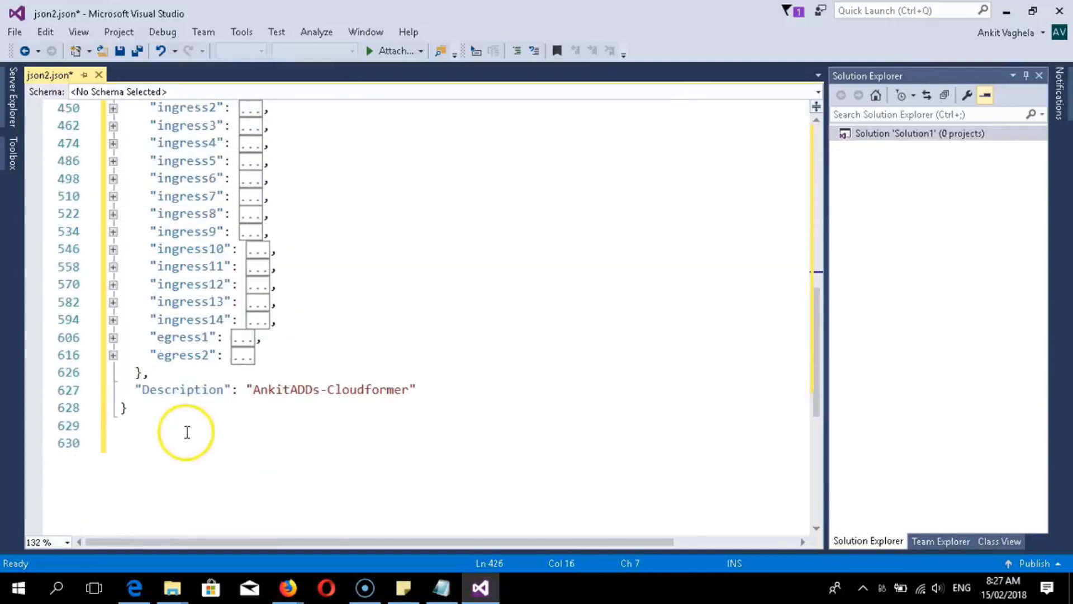
scroll(188, 432, up, 10)
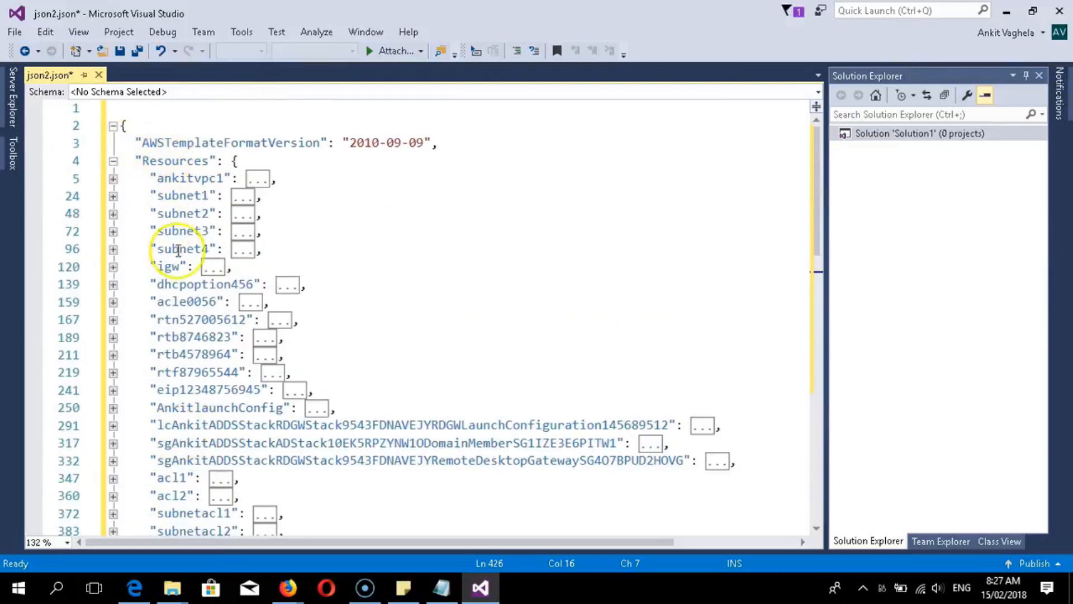
scroll(218, 382, down, 2)
scroll(218, 382, down, 4)
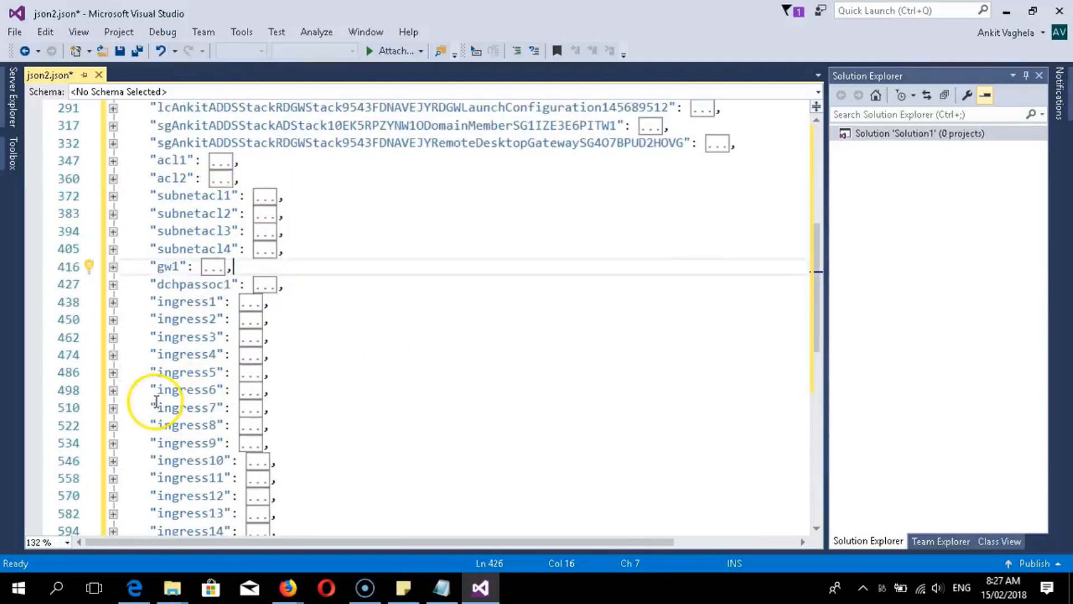
scroll(156, 401, down, 1)
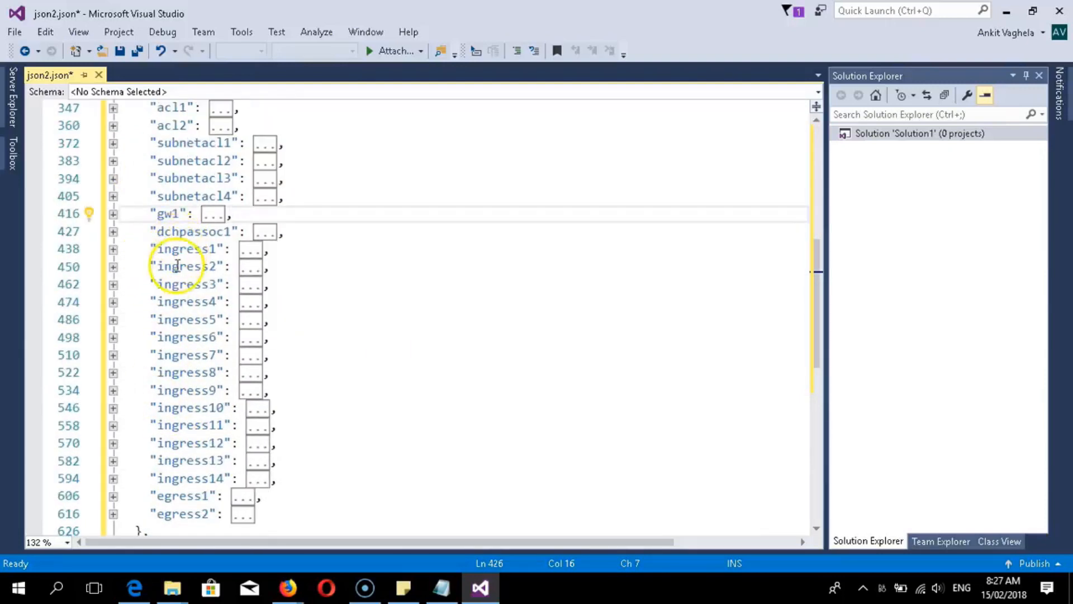
scroll(174, 492, down, 2)
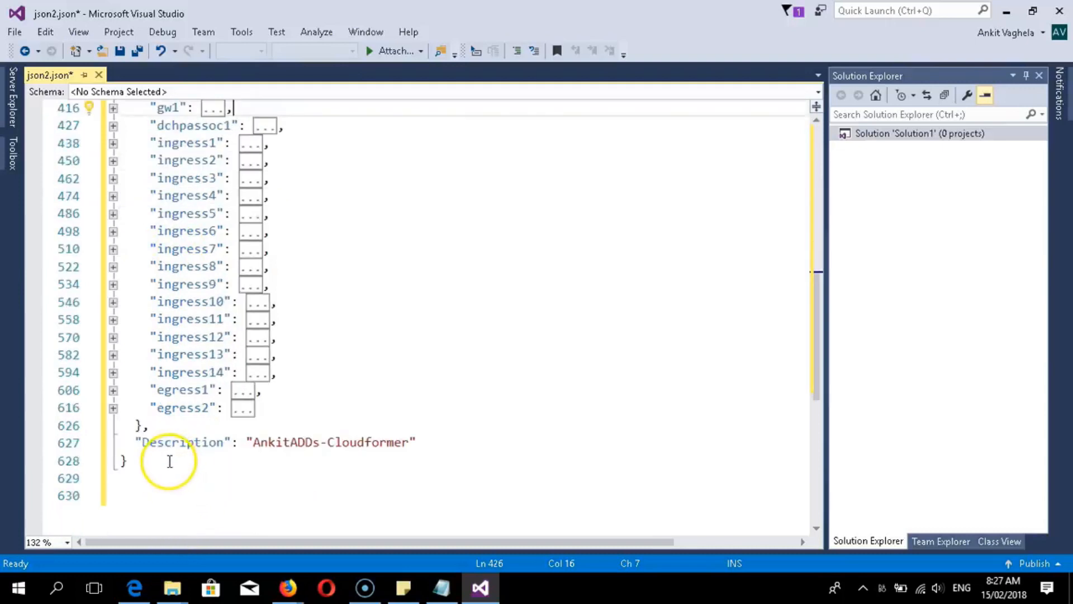
scroll(170, 461, up, 9)
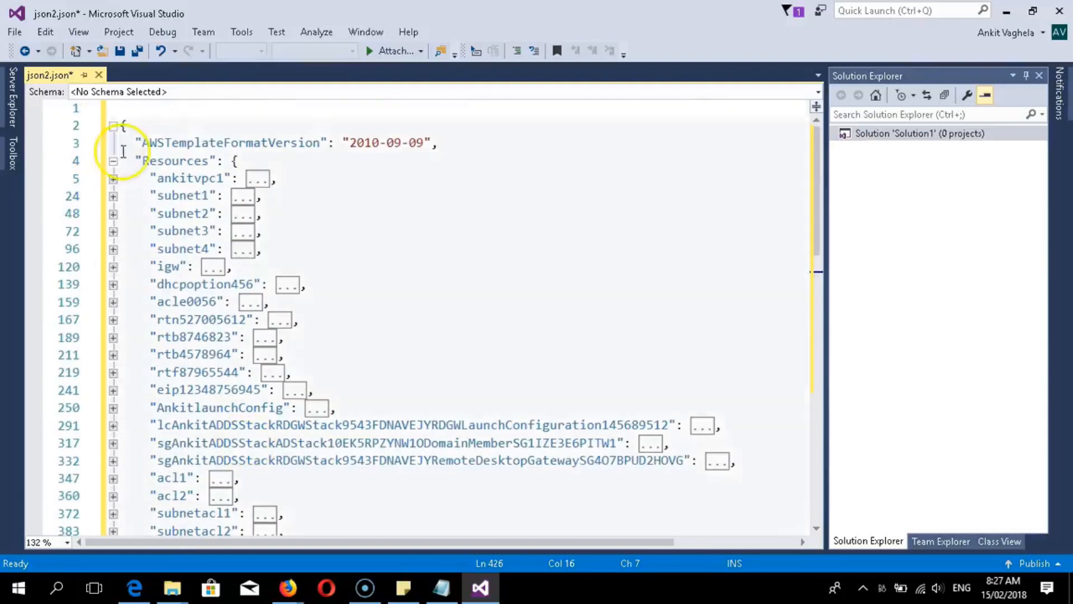
scroll(218, 316, down, 1)
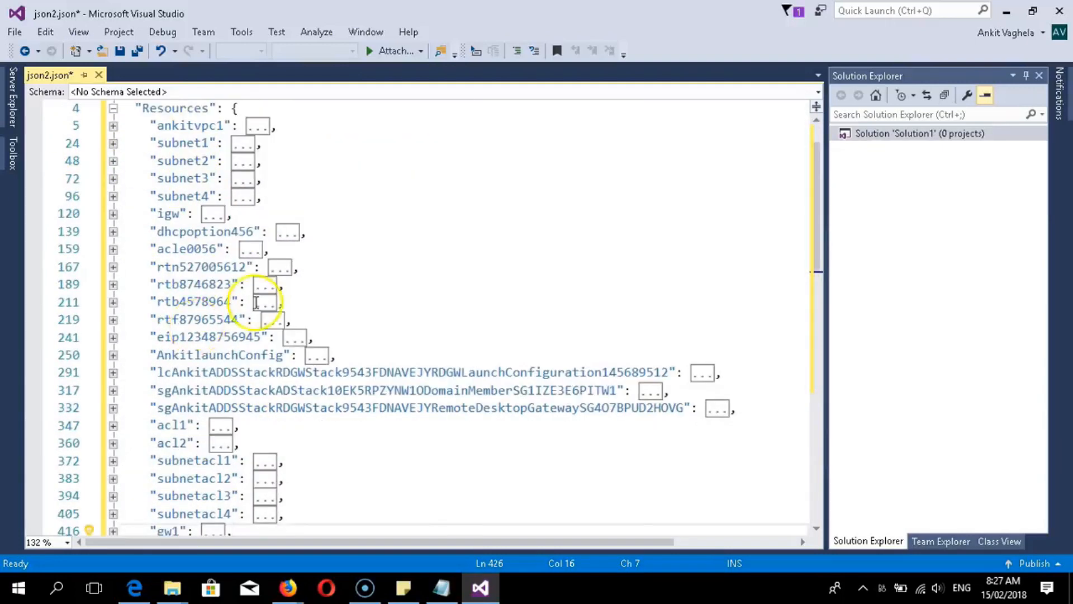
scroll(256, 302, down, 1)
scroll(233, 319, up, 2)
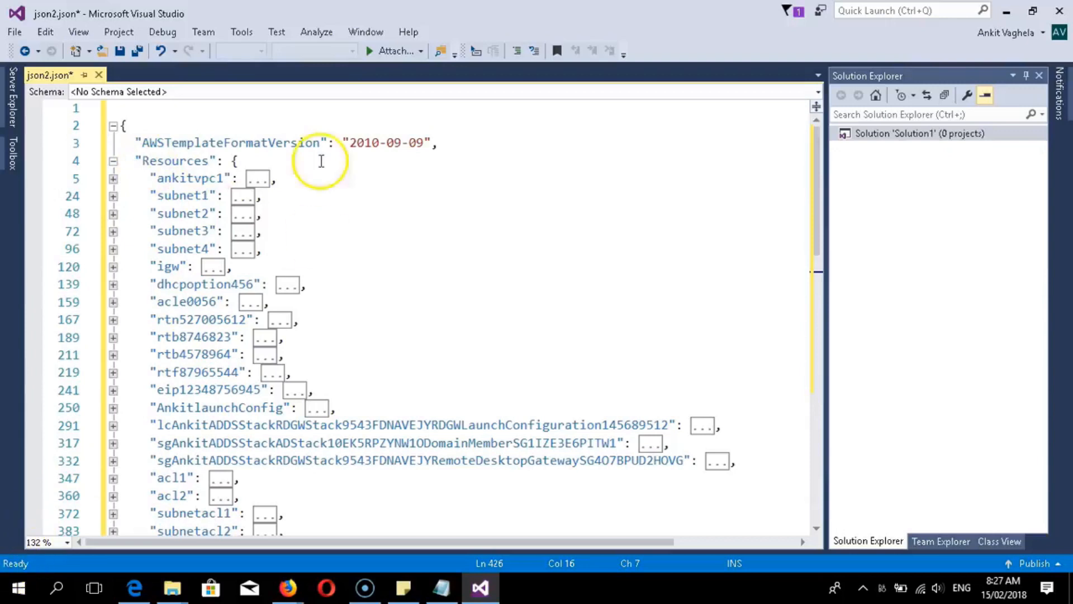
click(10, 33)
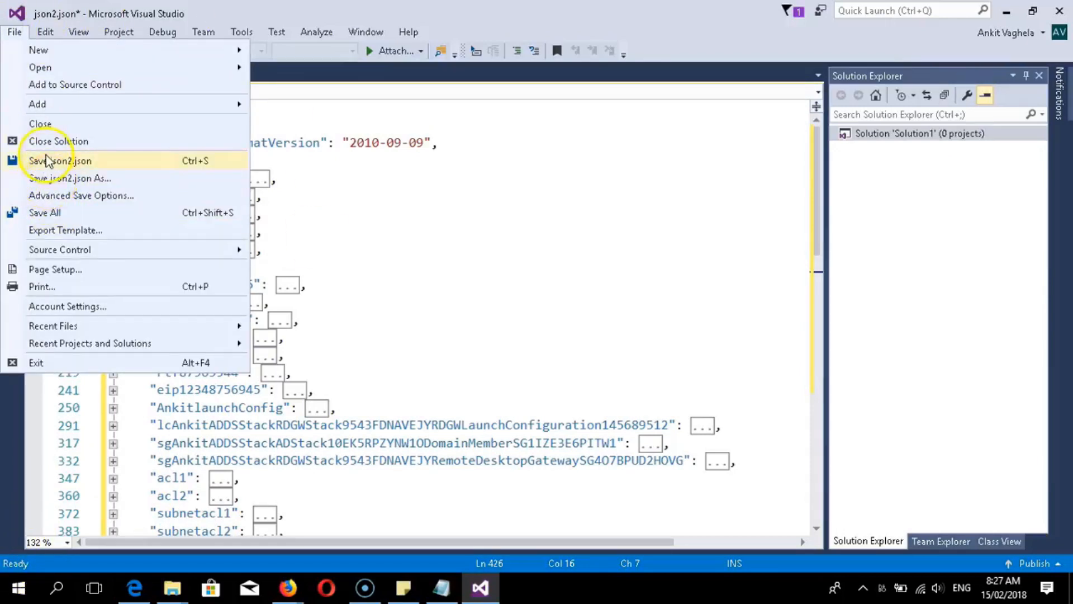
- Expand subnet1 in json2.json, select its us-west-2b availability zone, and show the Firefox window previews
click(515, 228)
click(250, 302)
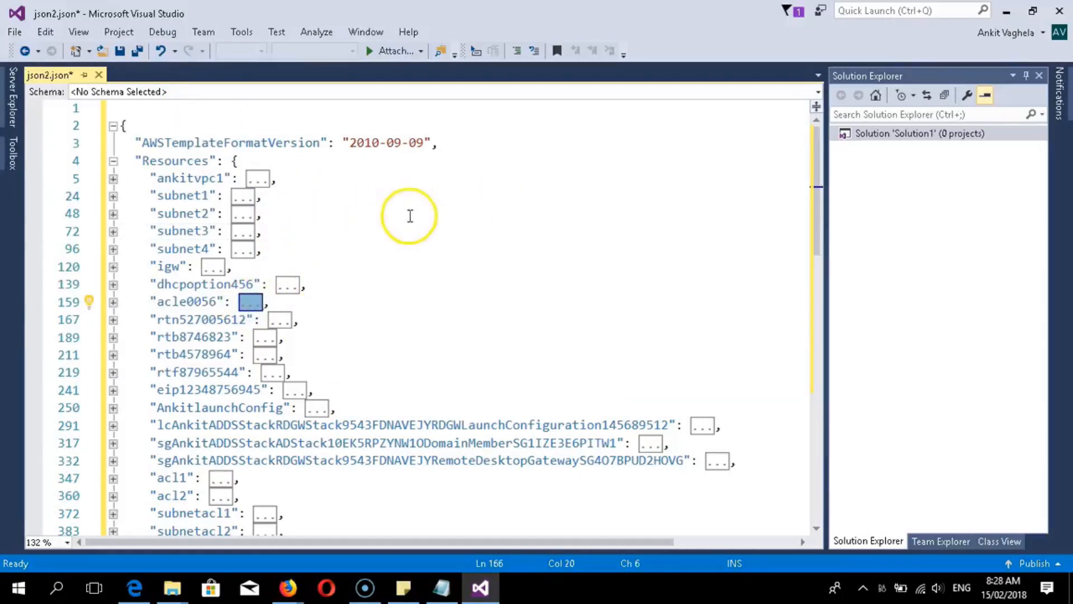
click(113, 196)
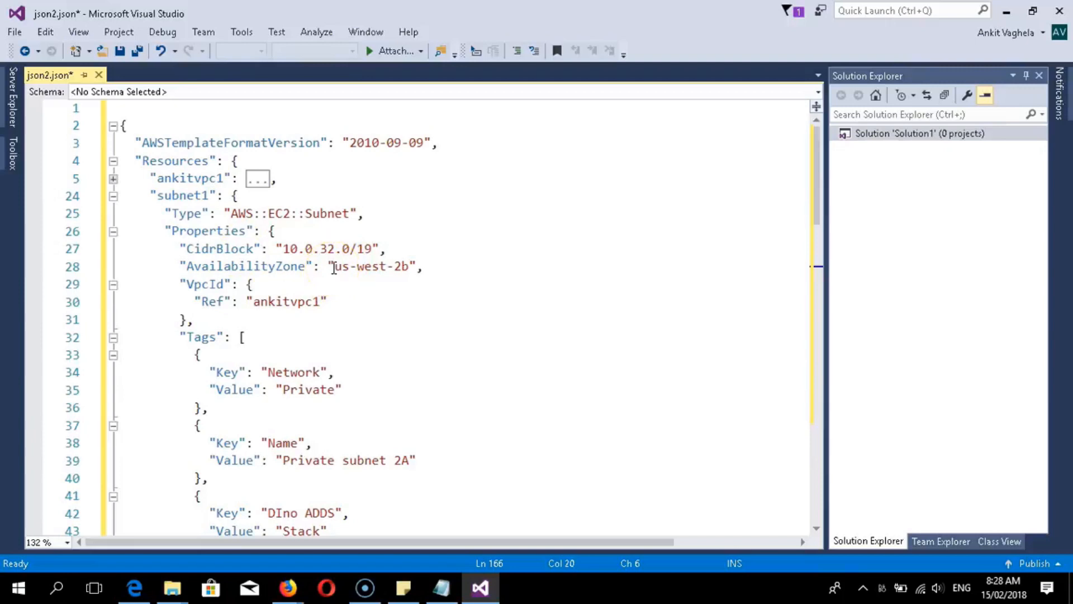
drag(334, 268, 398, 277)
scroll(307, 299, down, 1)
scroll(168, 248, up, 1)
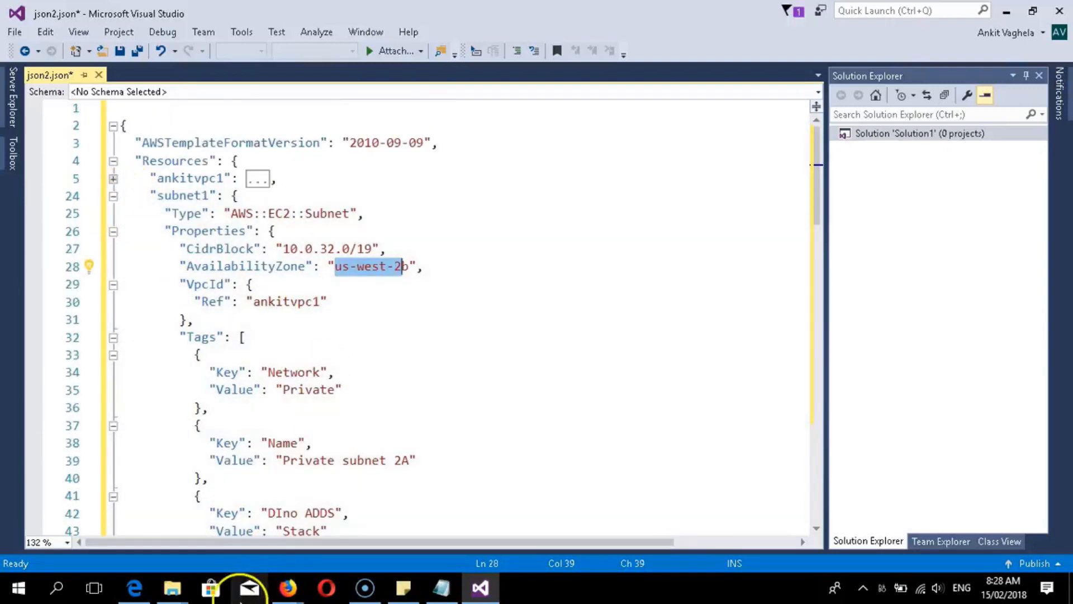
click(286, 588)
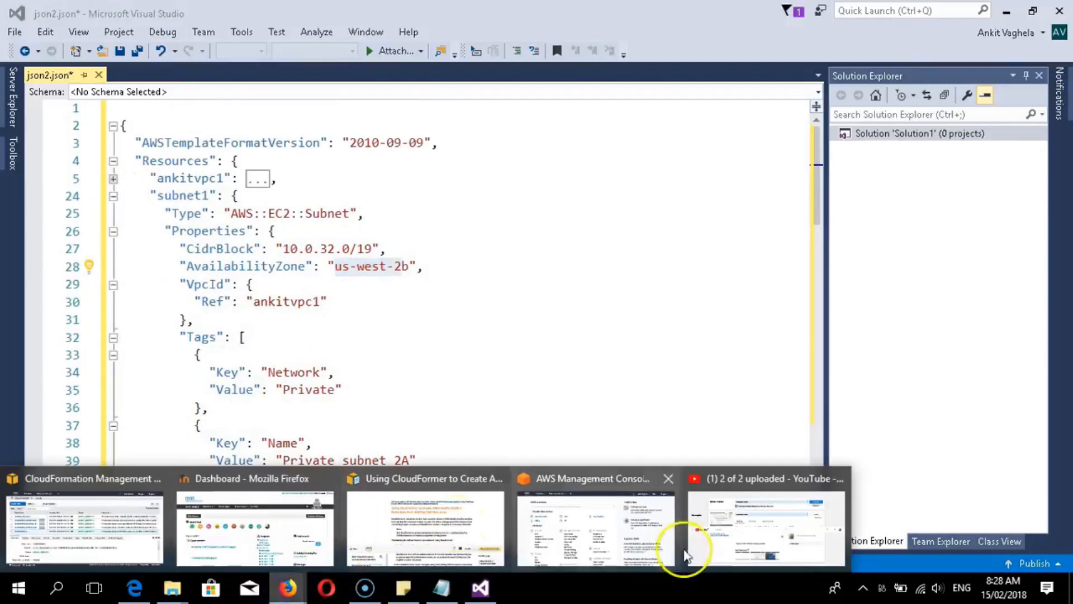
- Copy the us-east-2a zone name from the Ohio EC2 dashboard's Availability Zone Status, then return to Visual Studio
click(592, 556)
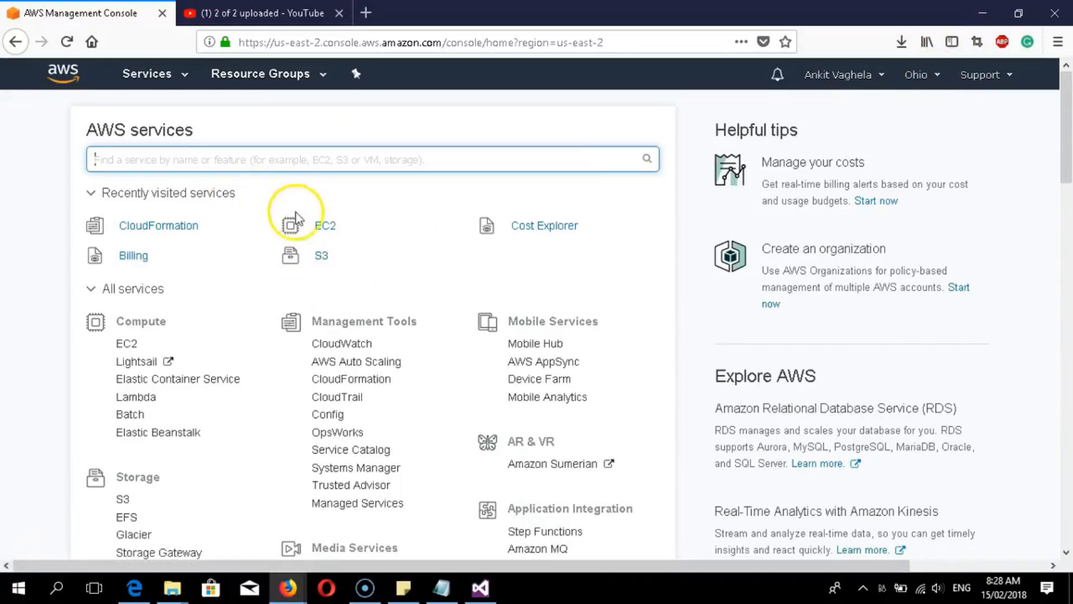
click(322, 226)
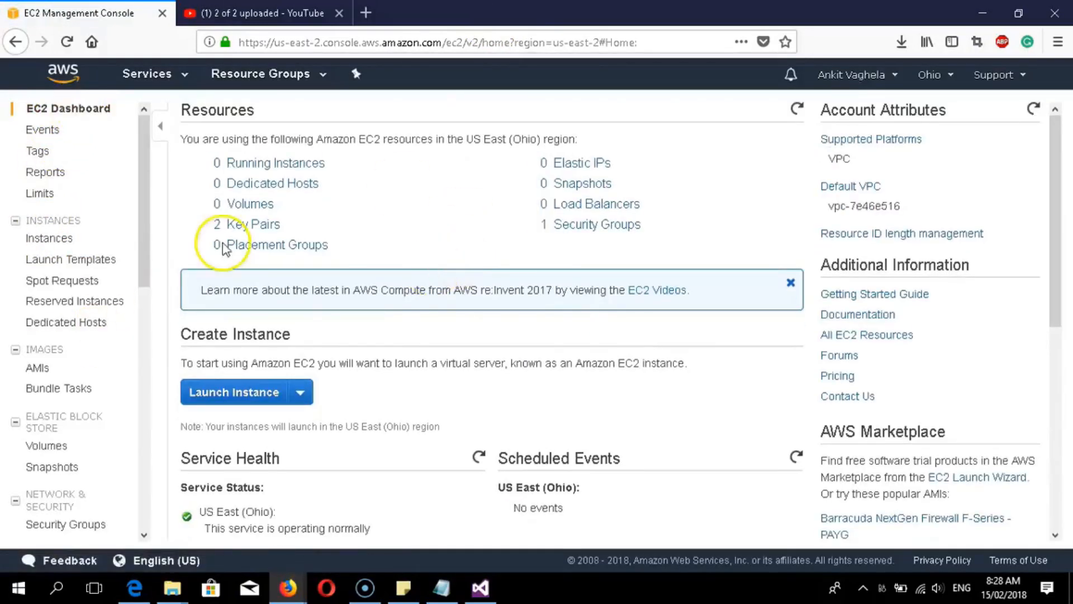
scroll(327, 275, down, 7)
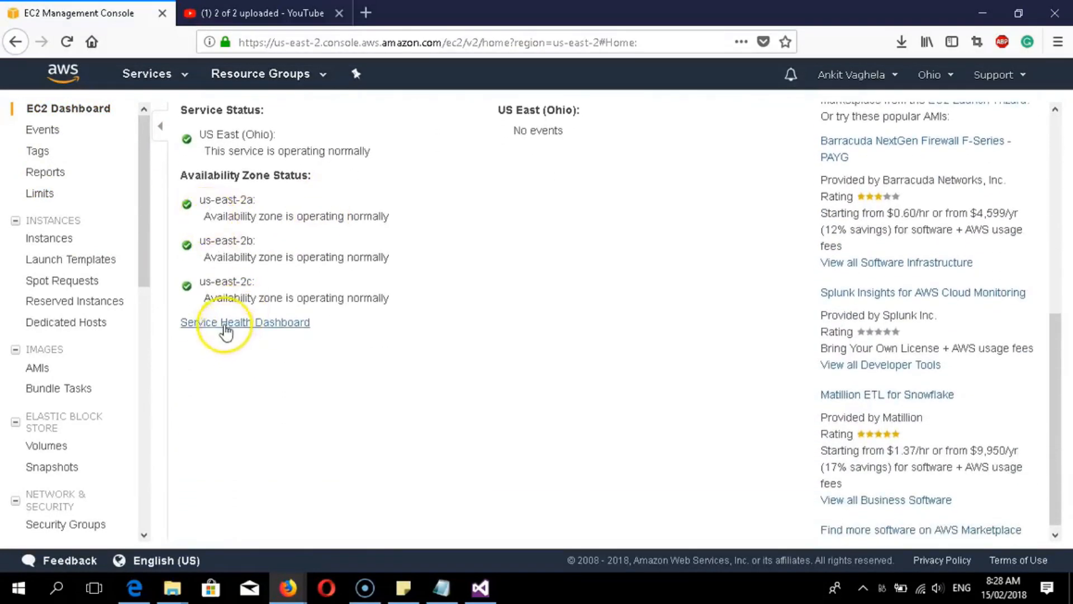
scroll(228, 330, up, 4)
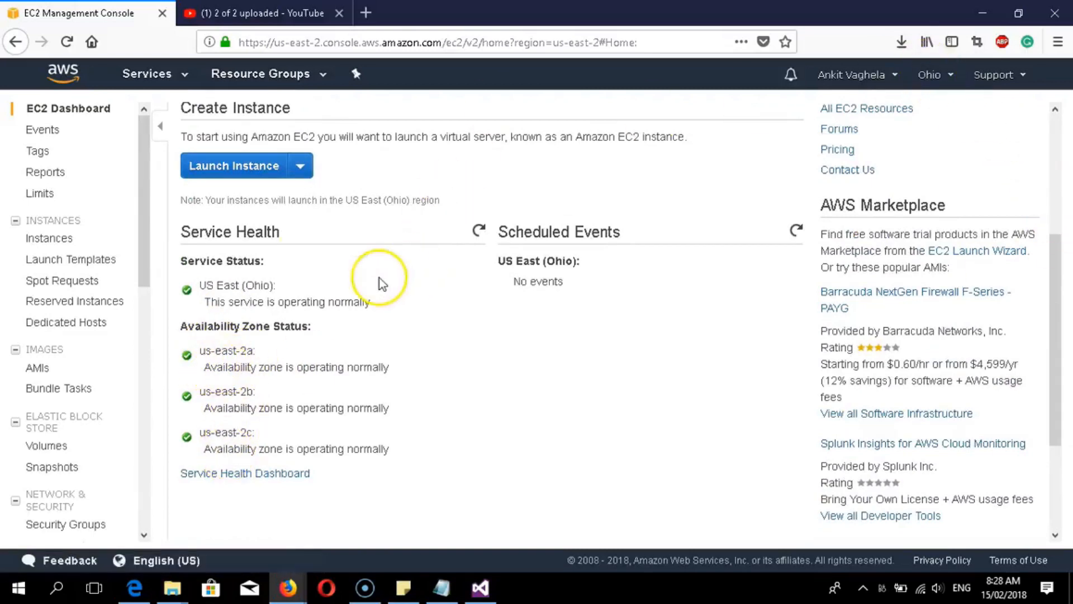
right_click(203, 352)
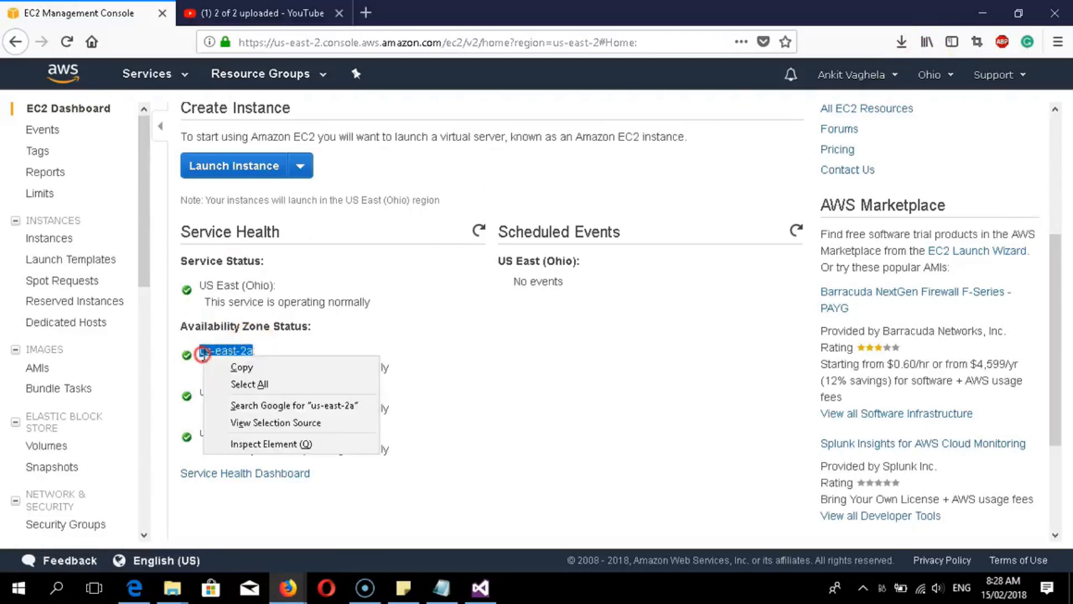
click(238, 368)
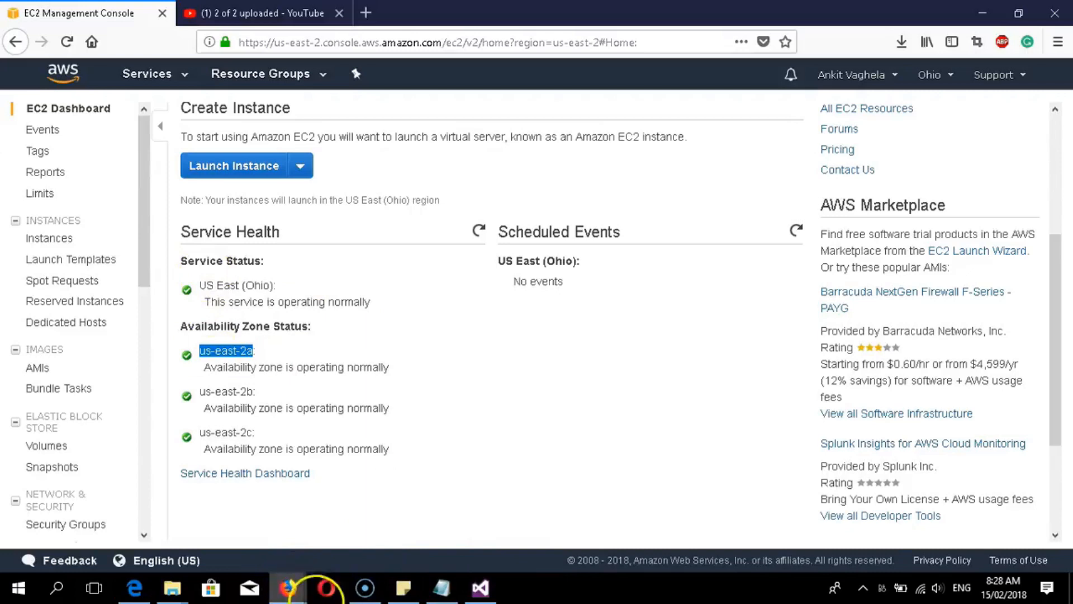
click(480, 587)
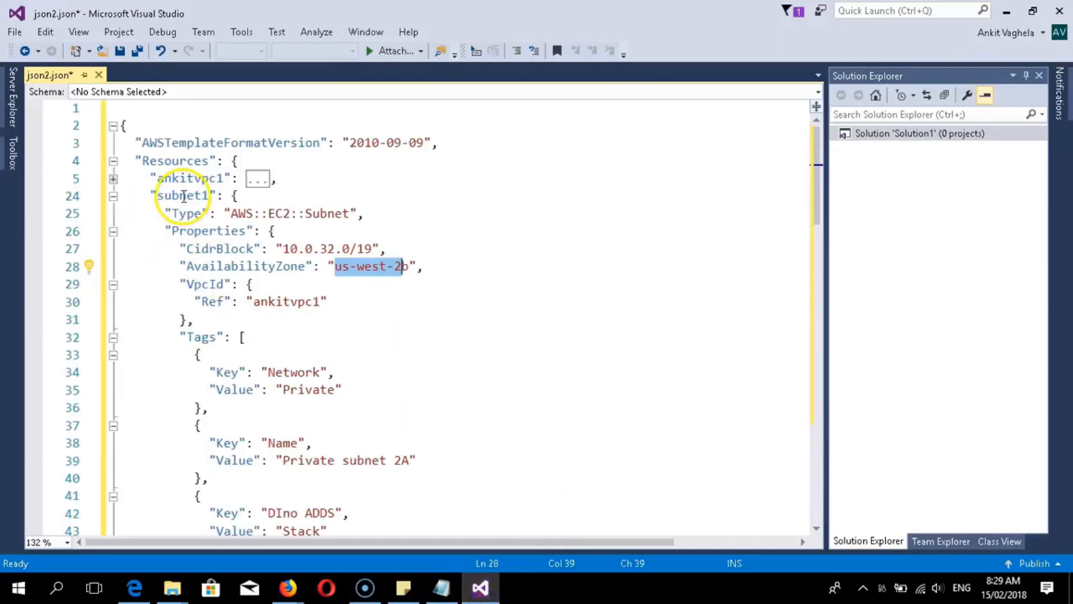
- Search for subnet1's us-west-2b value with the replacement field cleared
click(112, 196)
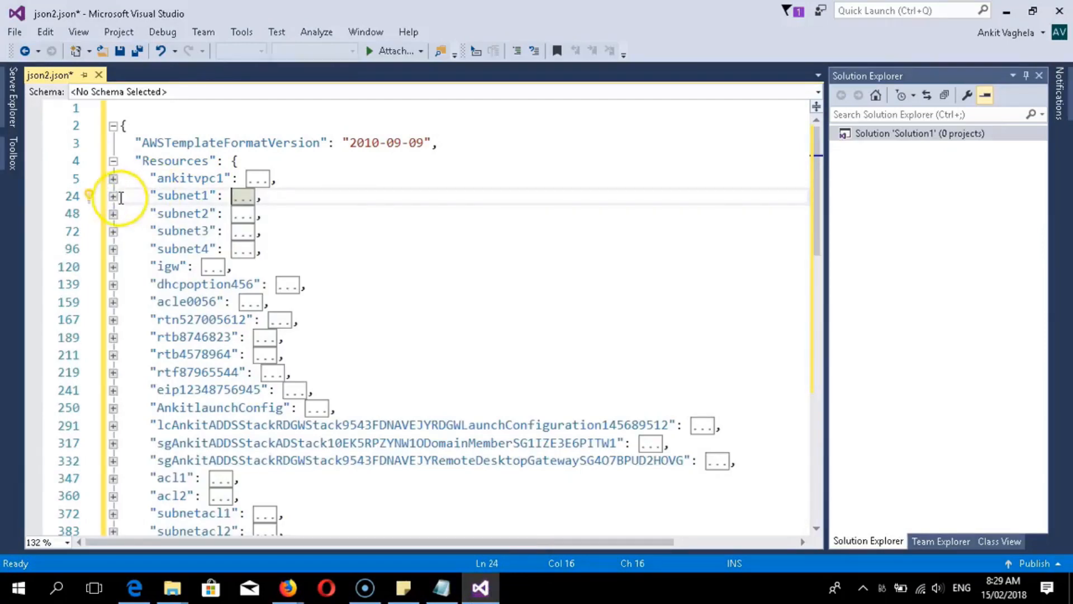
click(112, 197)
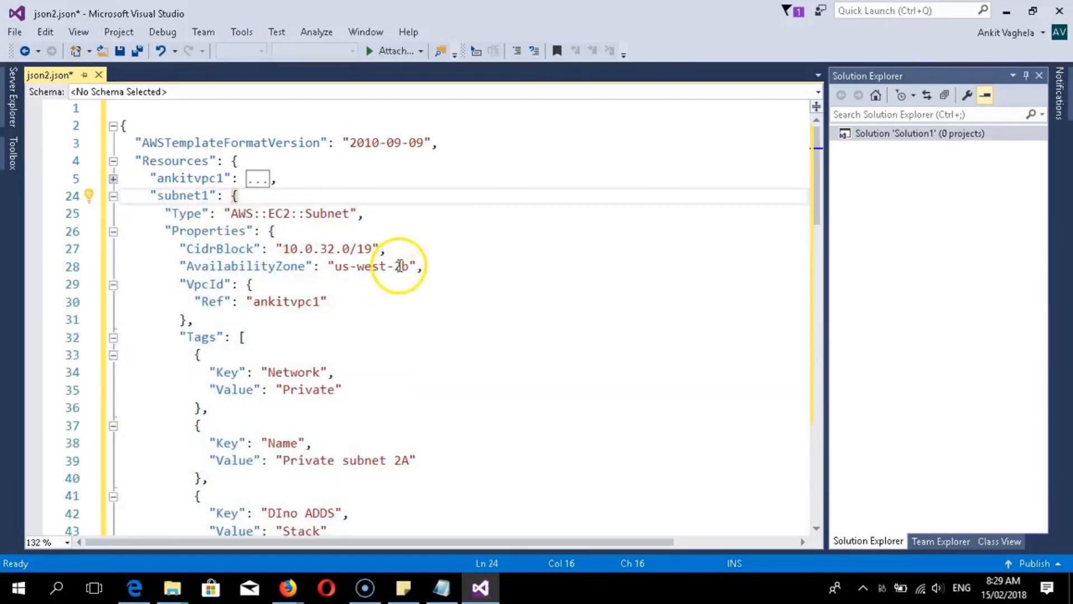
drag(409, 266, 332, 270)
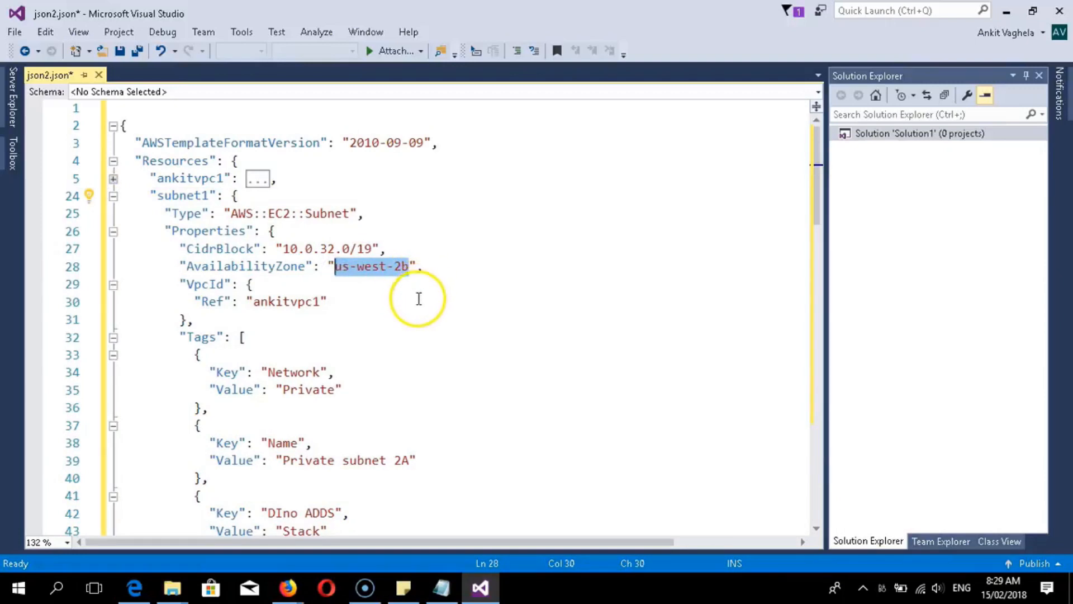
key(ctrl+f)
click(527, 115)
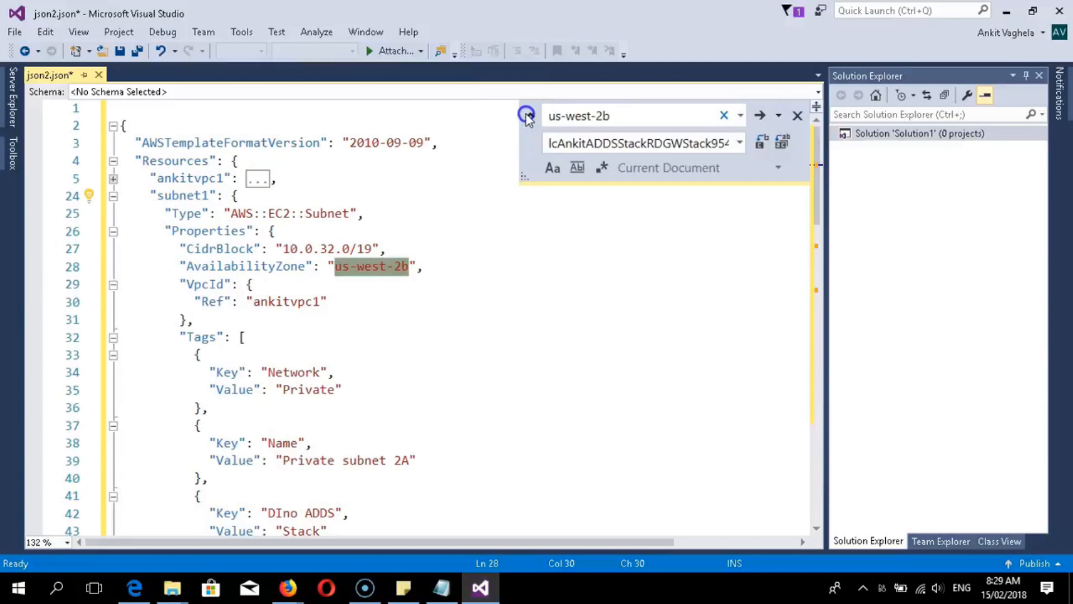
double_click(669, 143)
key(BackSpace)
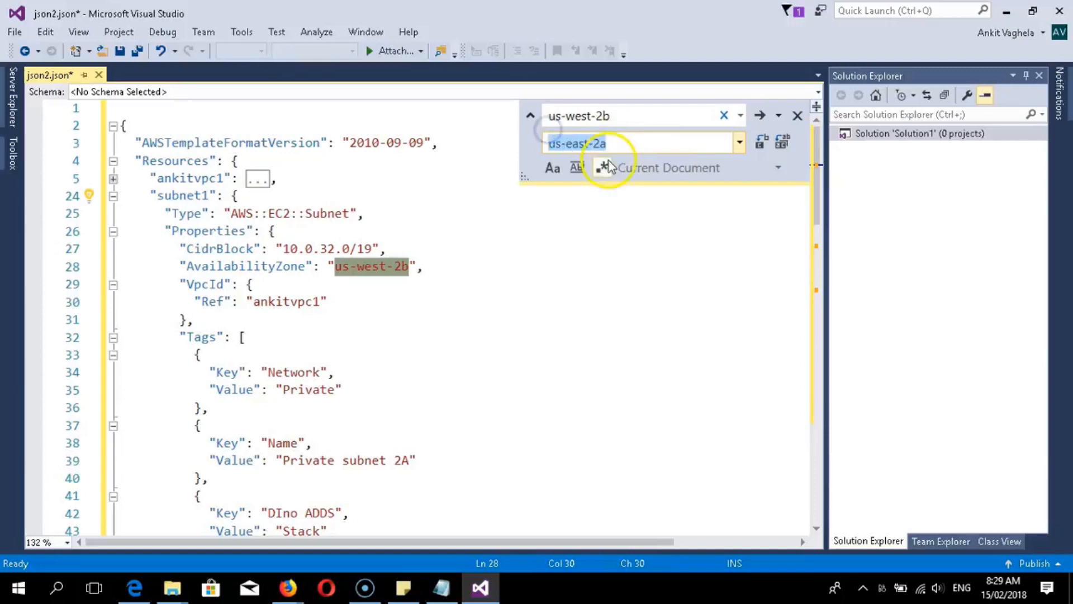
- Replace every us-west-2b occurrence with us-east-2a and dismiss the replacement count message
mouse_move(282, 598)
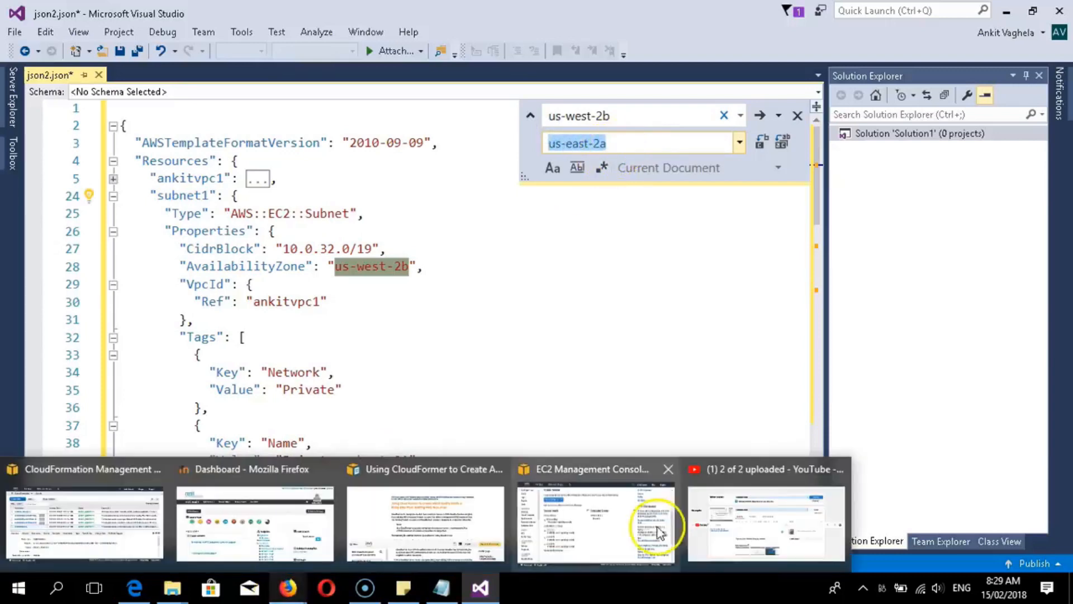
click(581, 506)
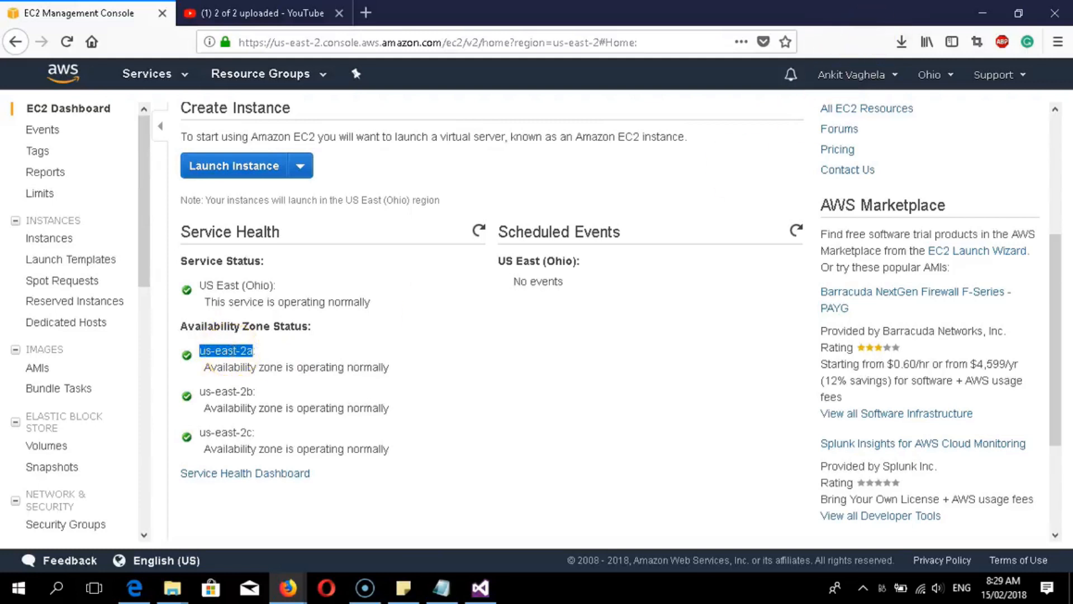
click(982, 12)
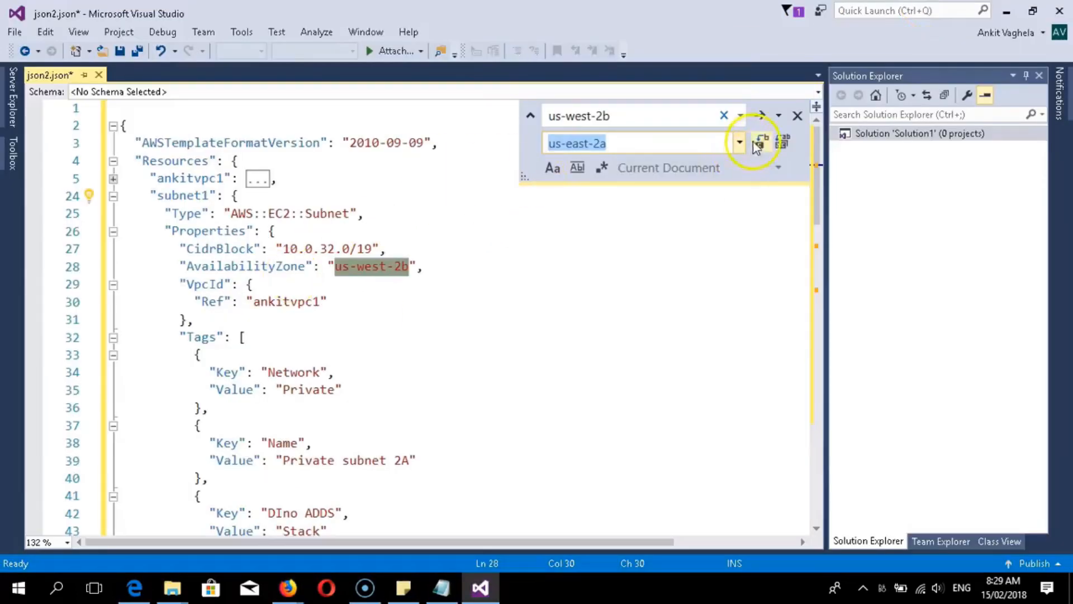
click(782, 141)
click(529, 320)
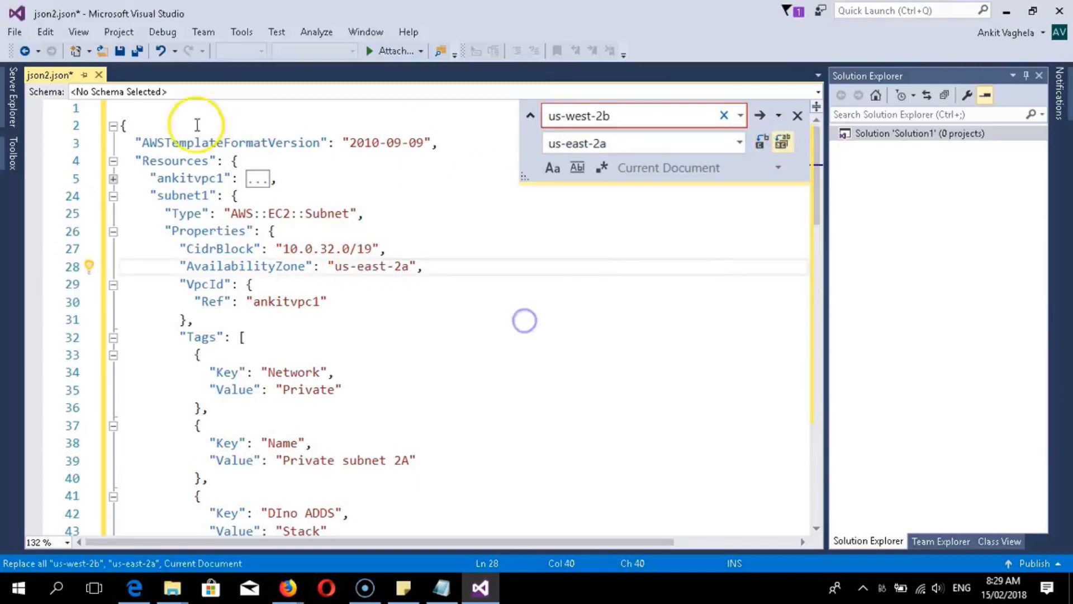
- Fold subnet1 and expand subnet2 and subnet3 to check their availability zones
click(113, 196)
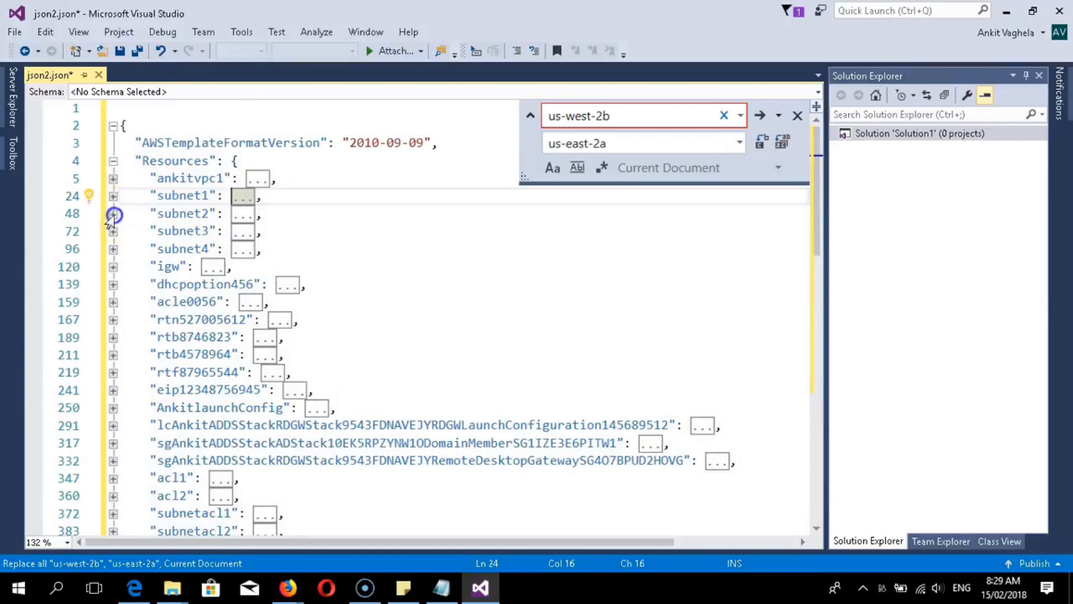
click(112, 214)
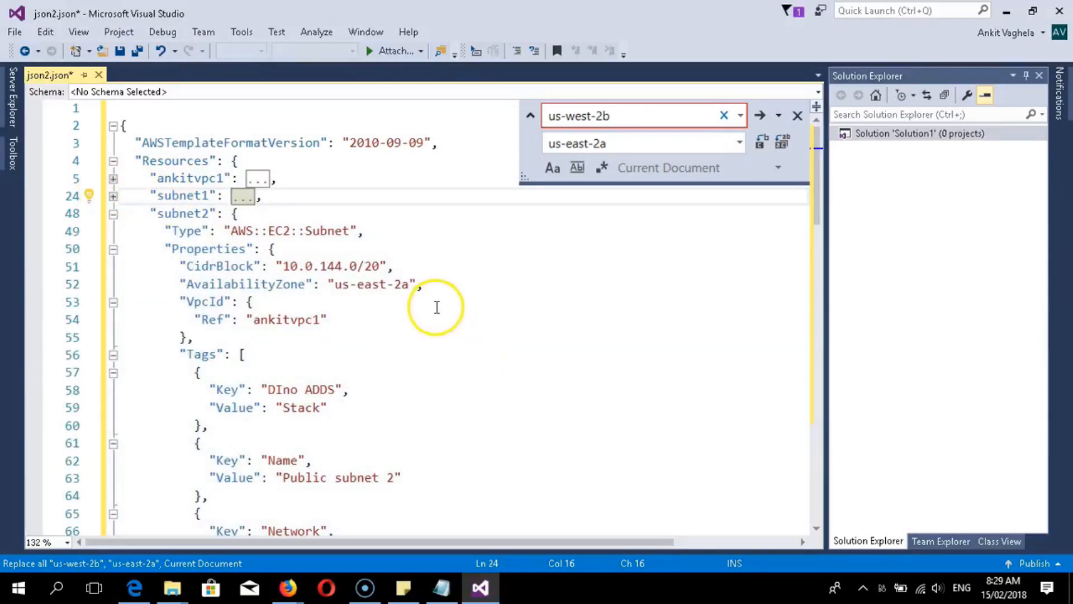
click(112, 214)
click(110, 234)
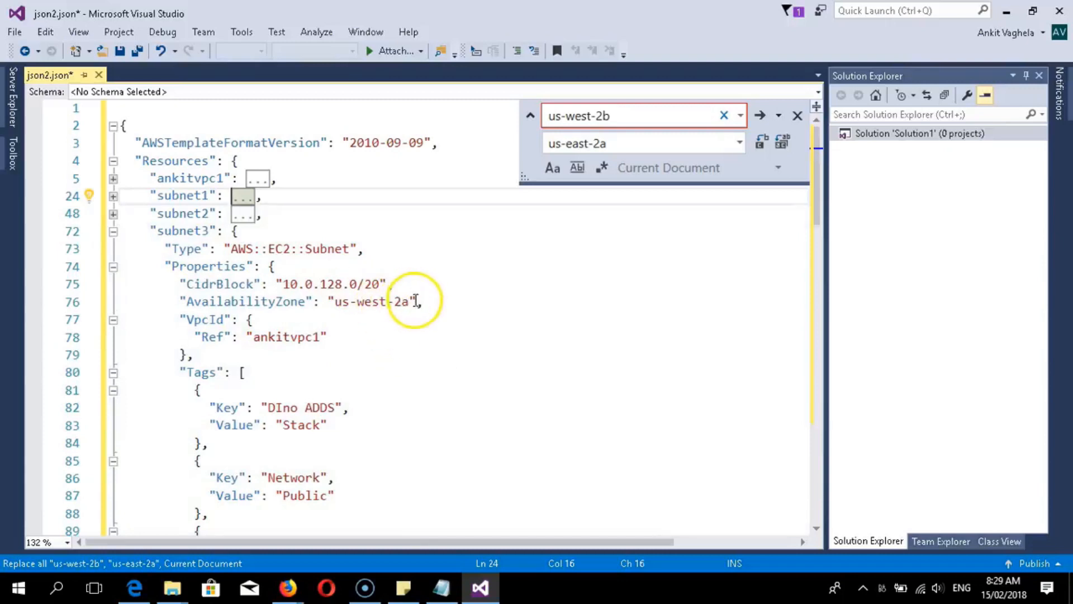
scroll(415, 301, down, 3)
scroll(415, 301, up, 2)
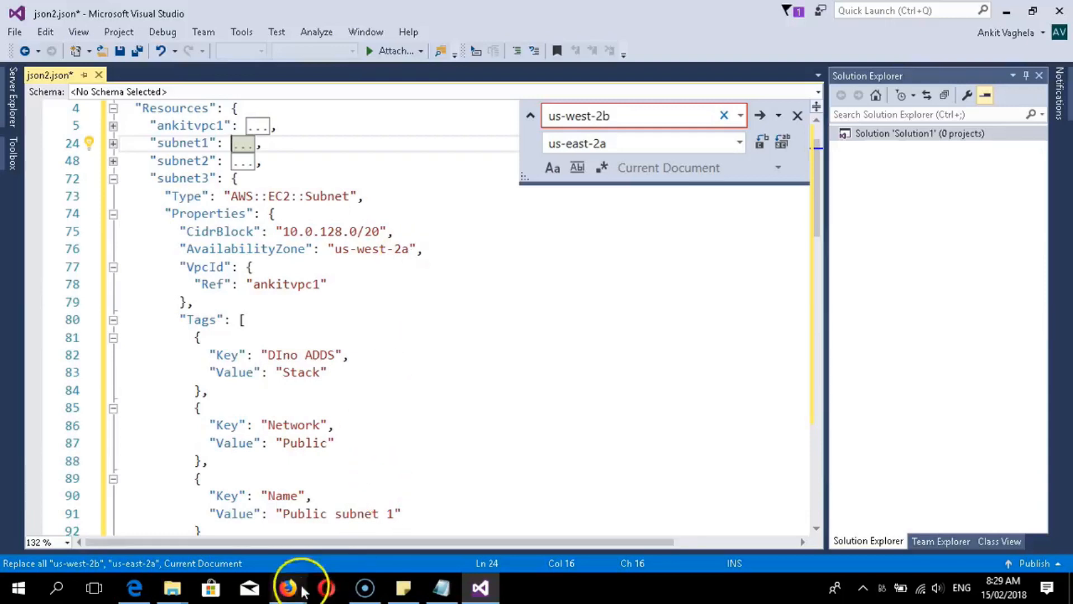
- Copy the us-east-2b zone name from the Ohio EC2 console and select the us-east-2a replacement text
mouse_move(288, 587)
click(582, 515)
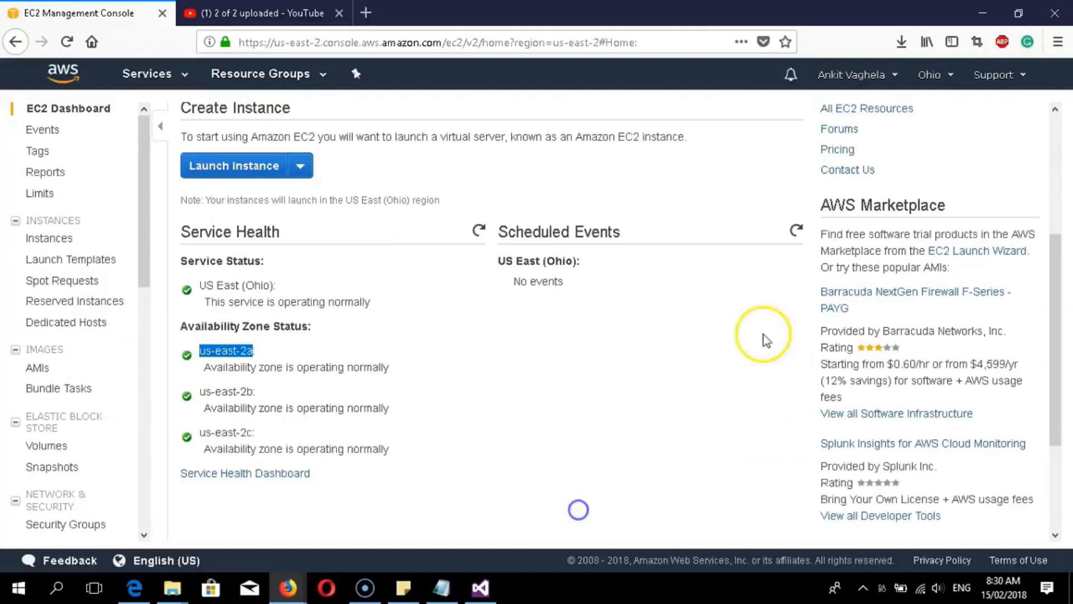
drag(253, 391, 213, 393)
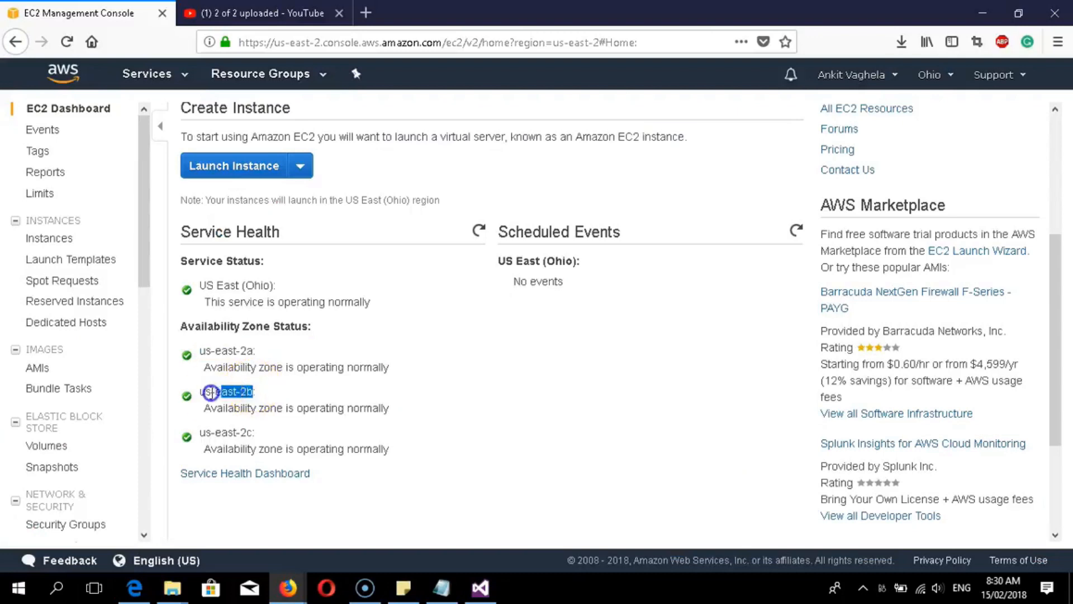
right_click(213, 395)
click(234, 409)
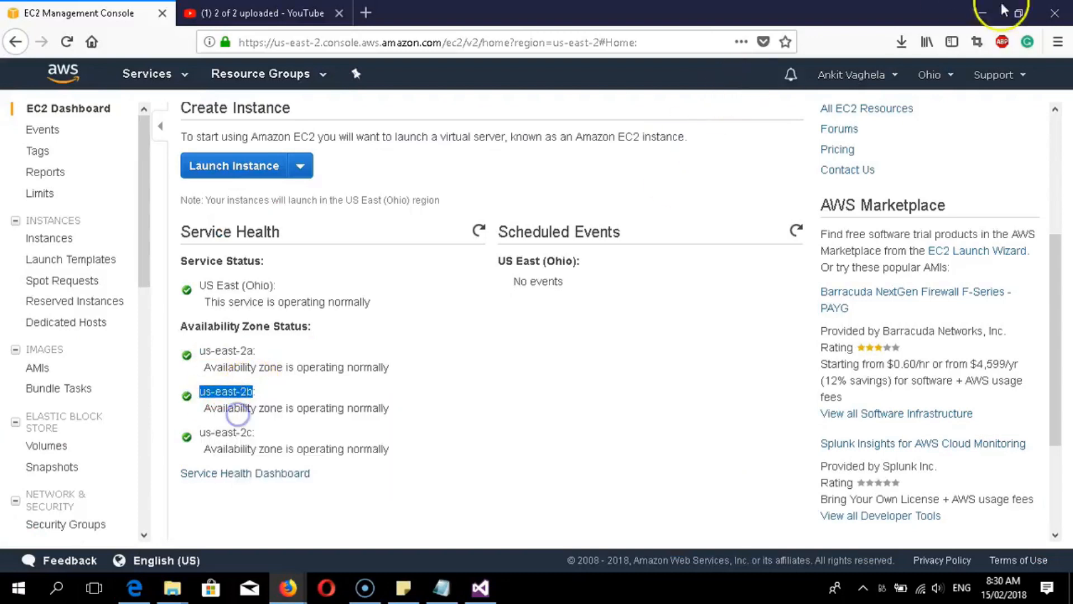
click(982, 12)
triple_click(608, 144)
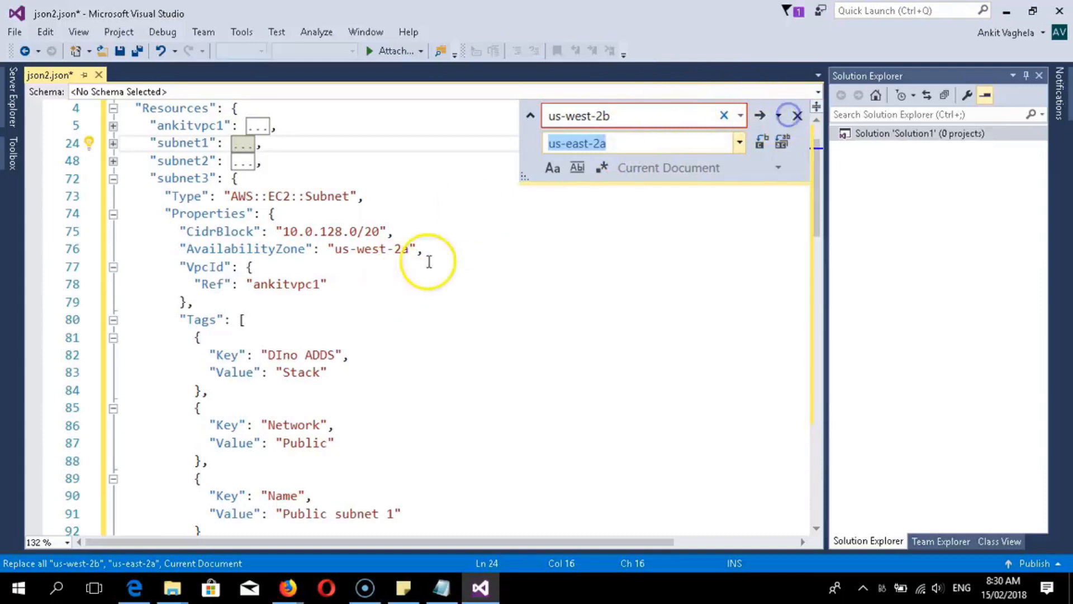
- Close Find and Replace and change line 76's us-west-2a availability zone to us-east-2b
click(797, 117)
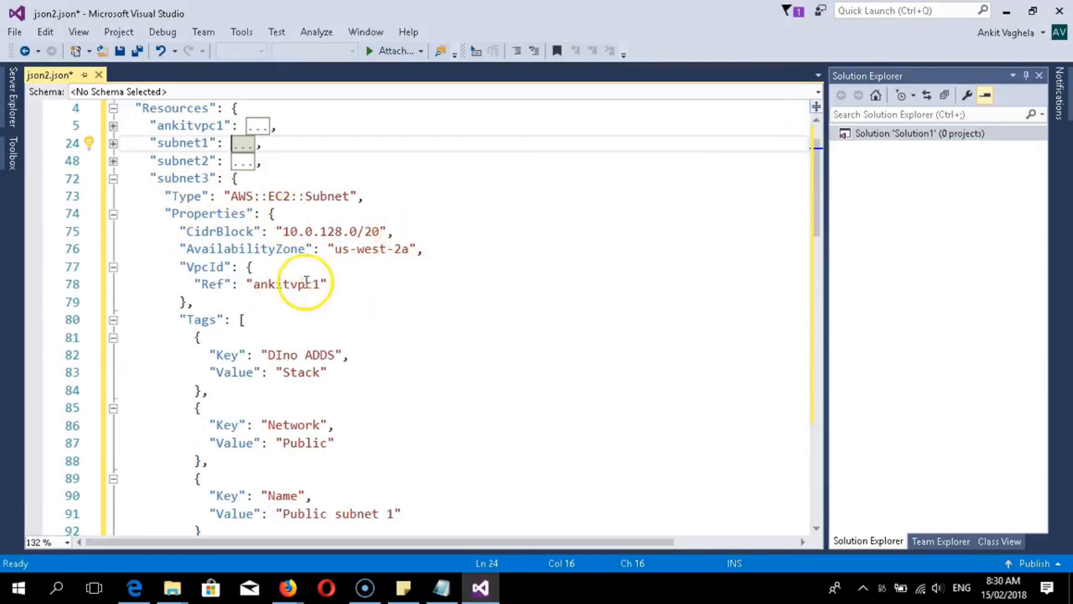
click(348, 324)
click(372, 251)
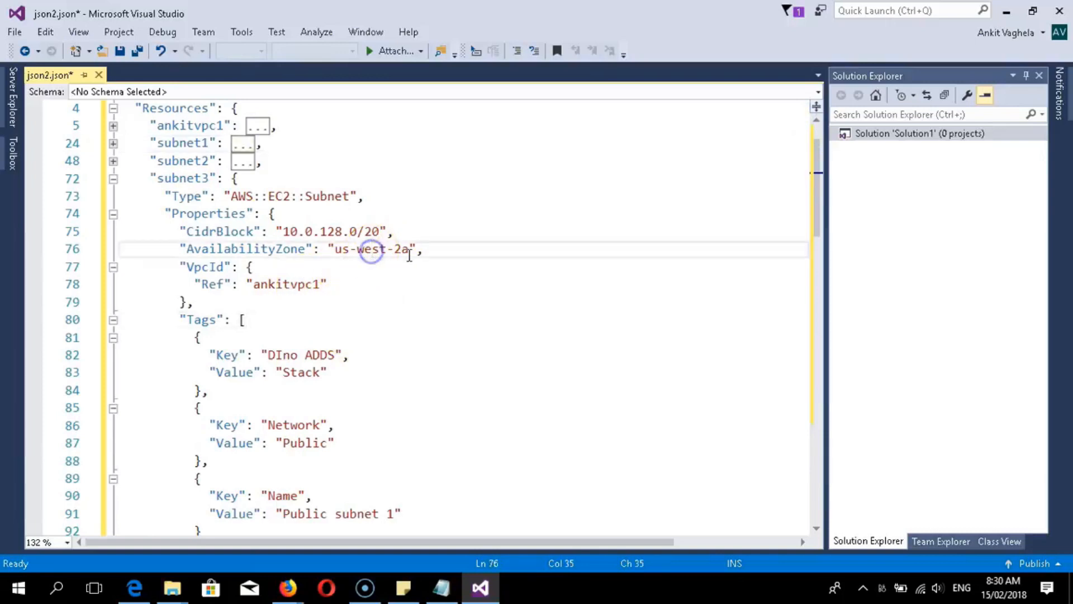
drag(409, 251, 337, 250)
text(us-east-2b)
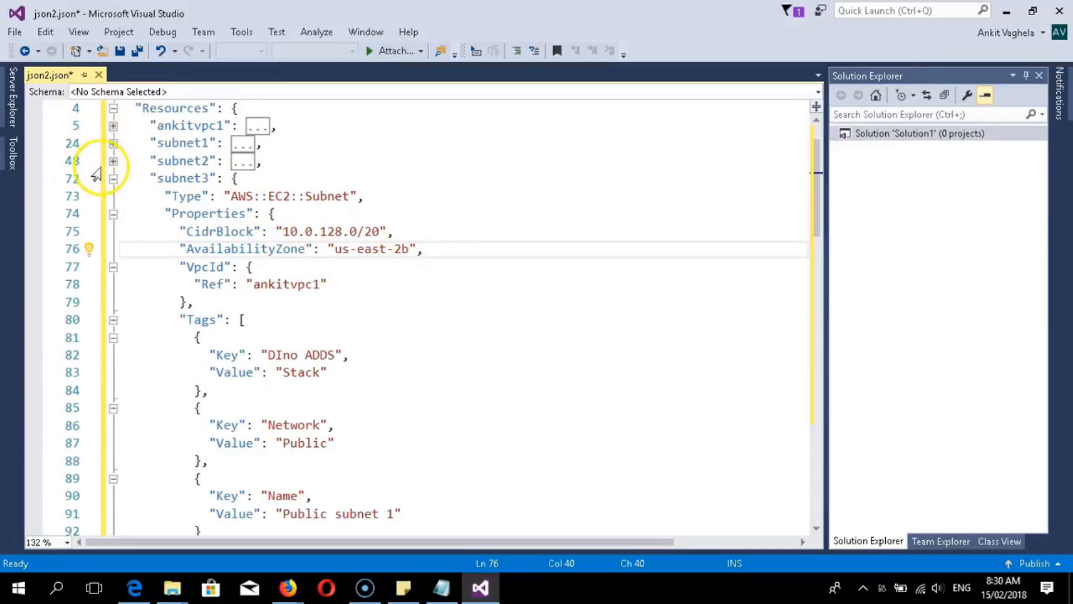
- Fold subnet3, expand subnet4, and delete its us-west-2a zone value on line 100
click(112, 179)
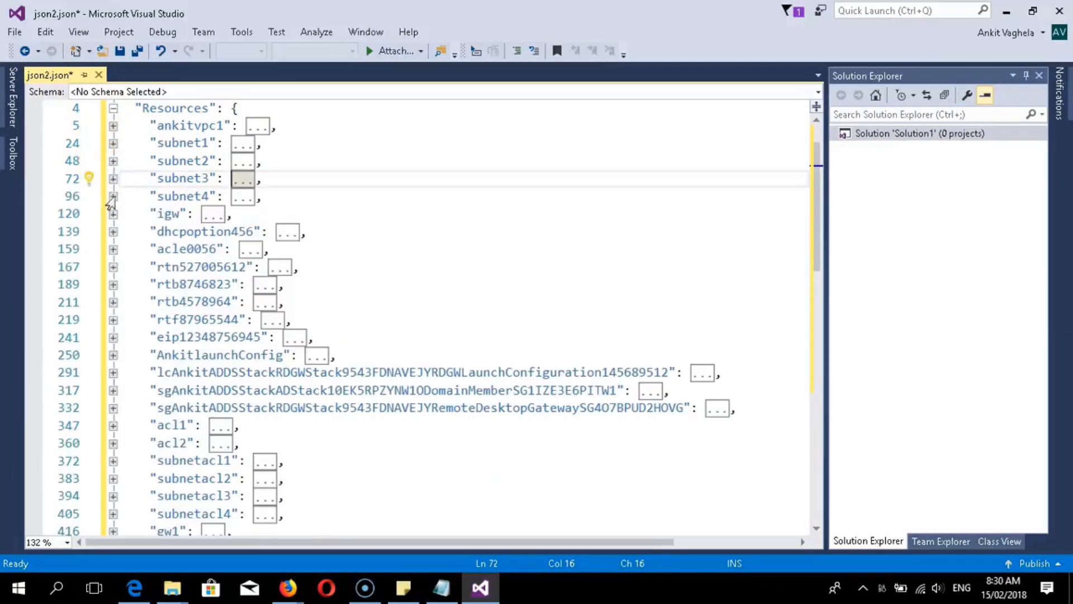
click(112, 197)
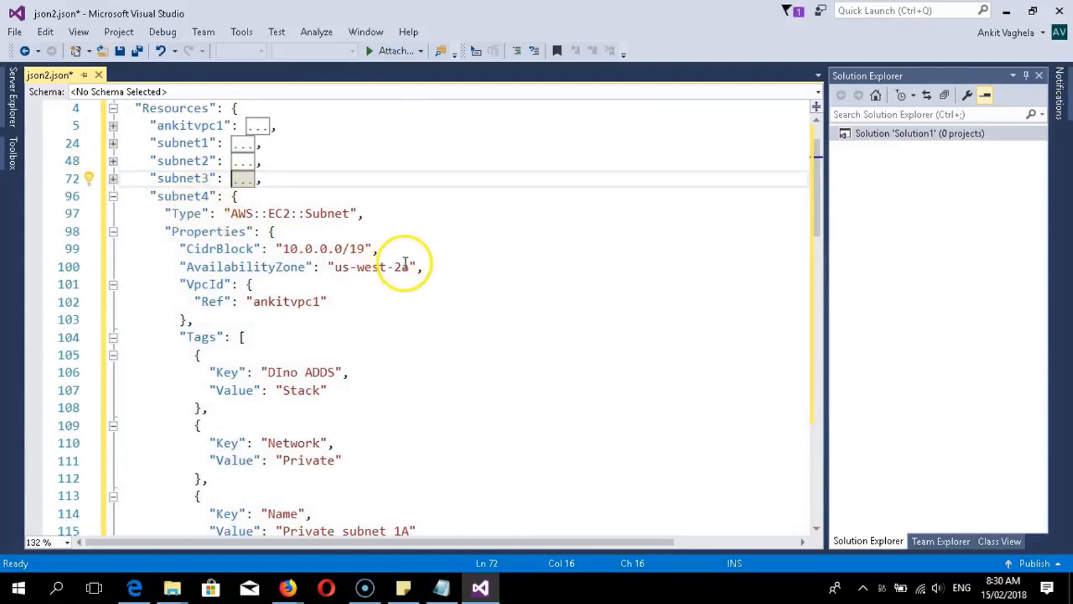
drag(409, 266, 341, 266)
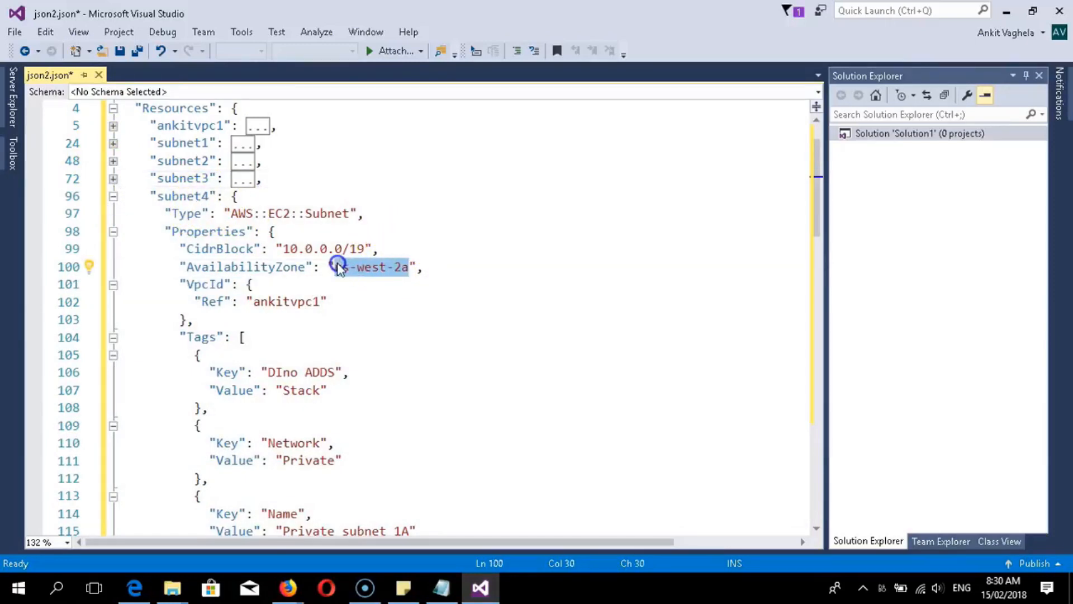
key(Delete)
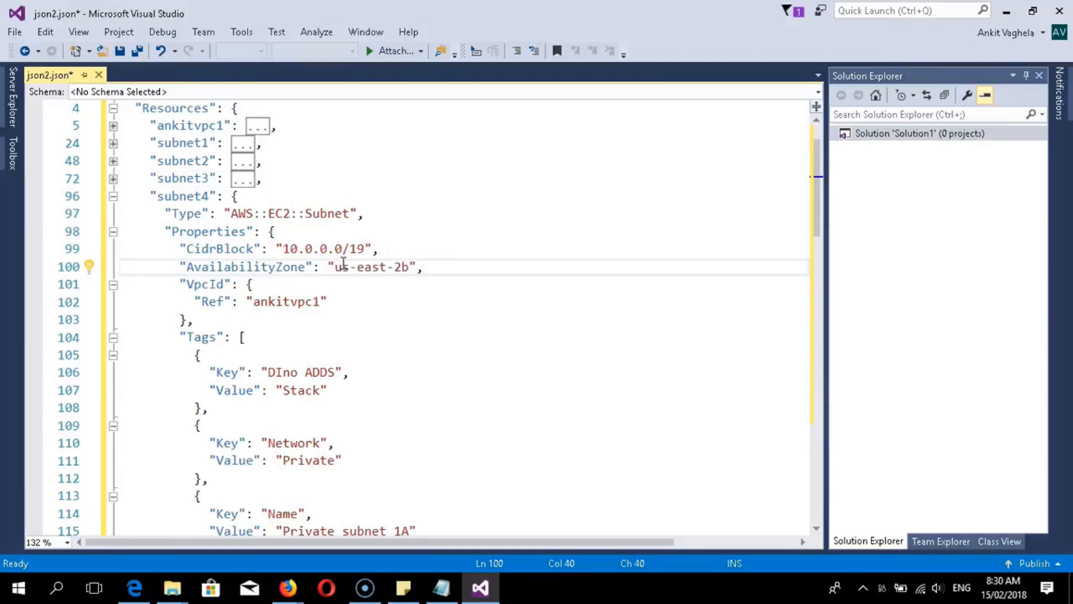
- Expand subnet1 and subnet2 to compare their zones, then bring the EC2 console back
click(112, 144)
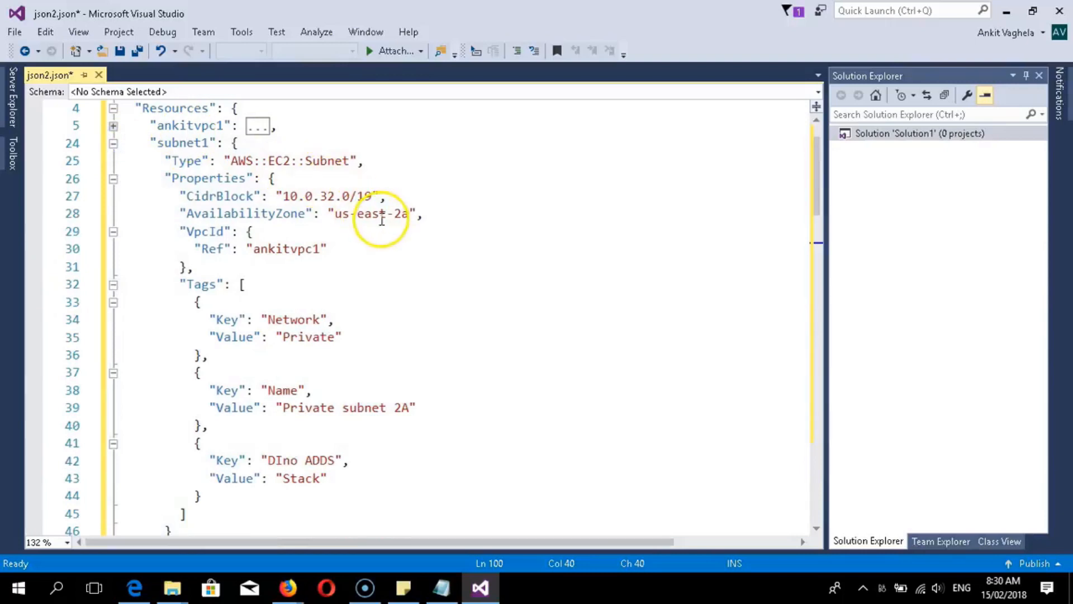
mouse_move(285, 587)
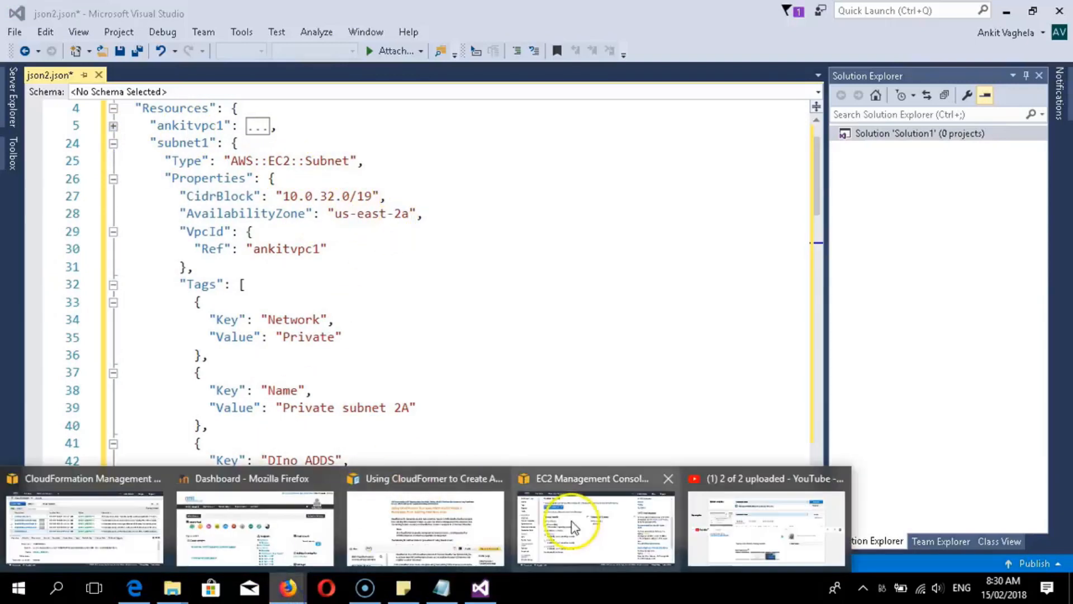
click(571, 525)
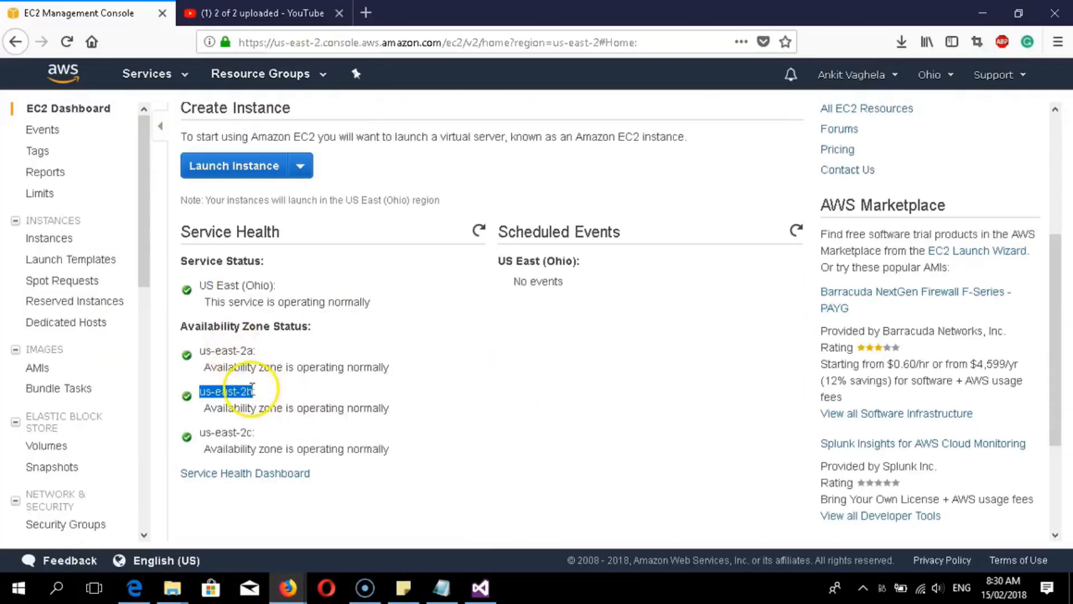
click(983, 12)
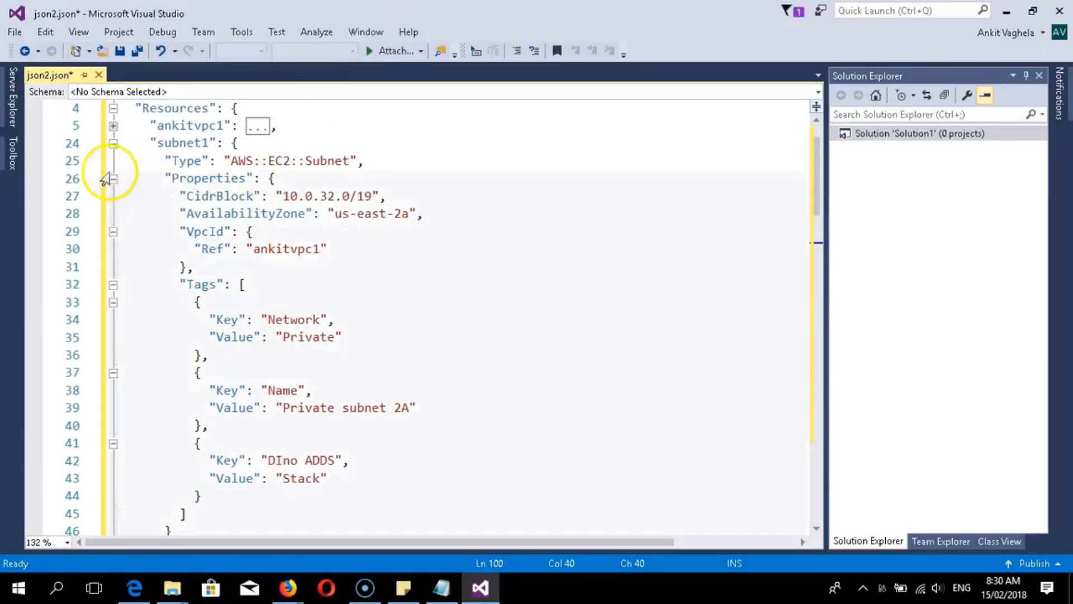
scroll(162, 207, up, 1)
scroll(165, 223, down, 4)
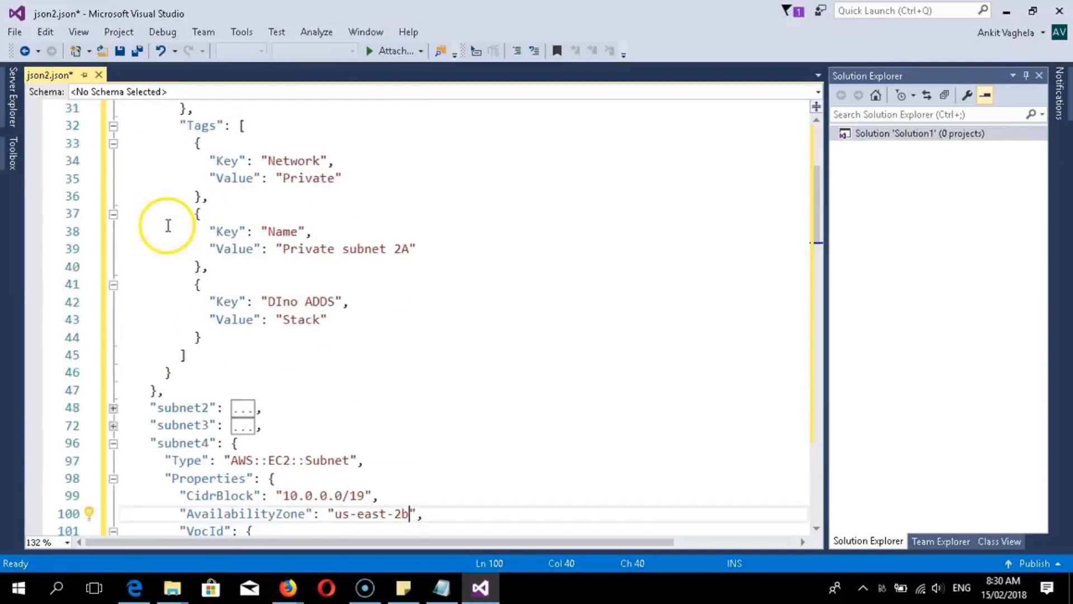
click(113, 408)
scroll(111, 400, down, 2)
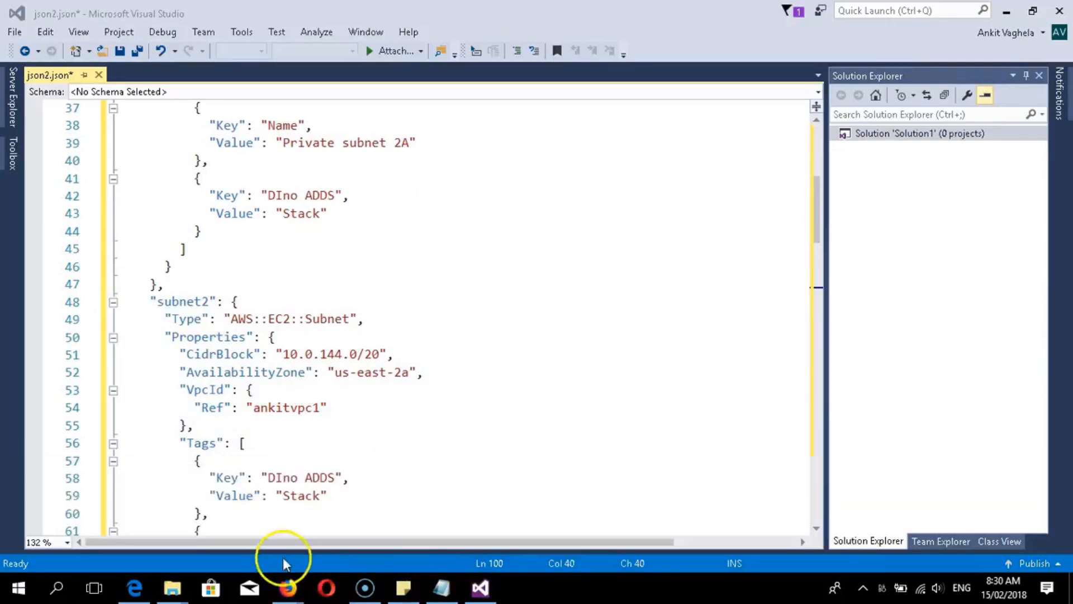
click(289, 591)
click(559, 528)
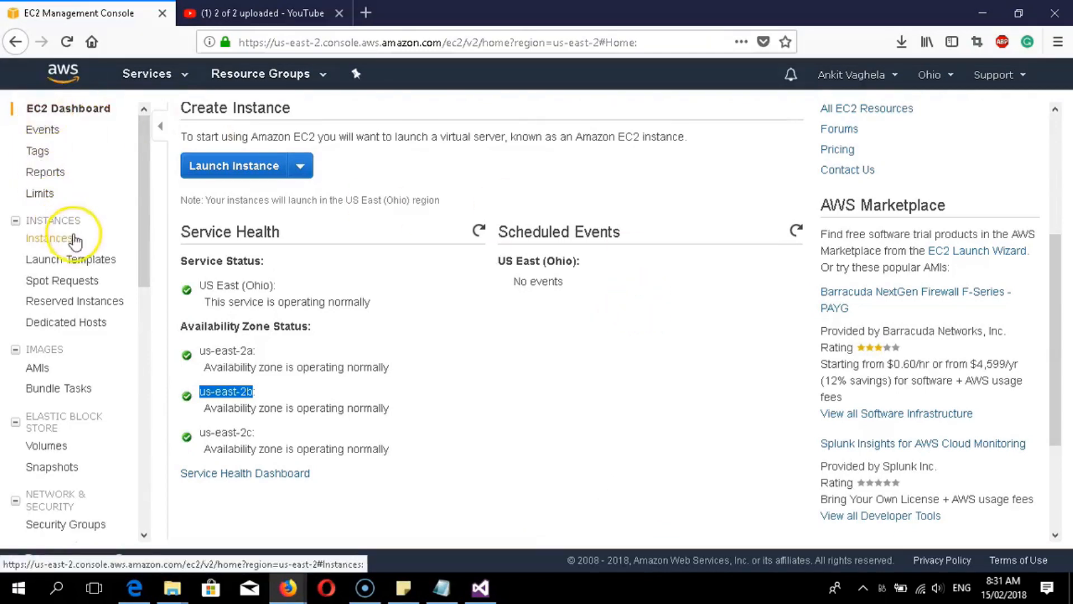
- Copy the Windows Server 2016 Base AMI id ami-05446e60 from Launch Instance, then select the template's ImageId
click(53, 238)
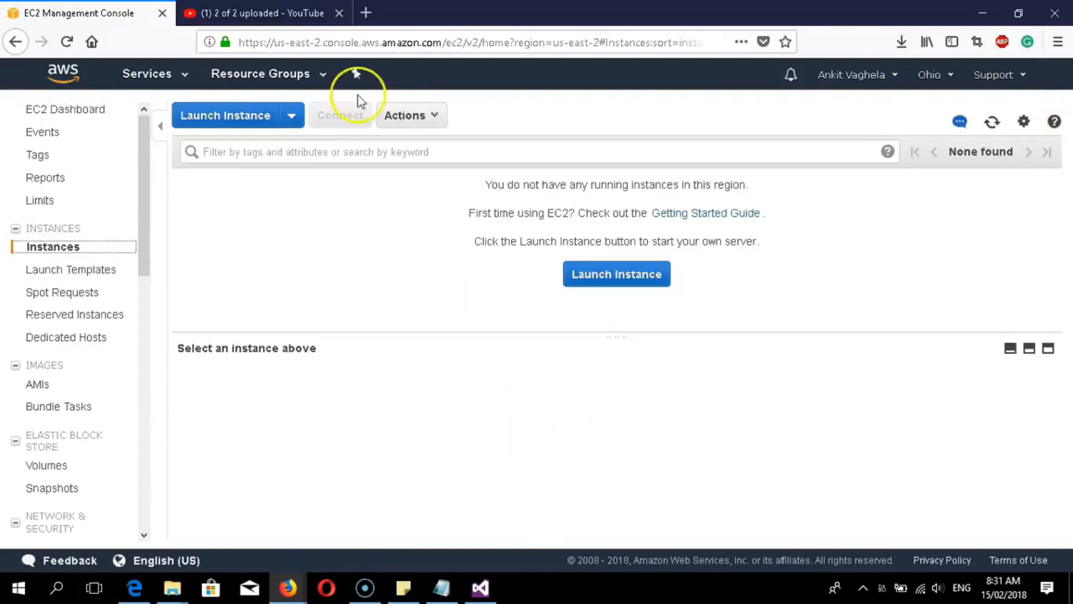
click(247, 115)
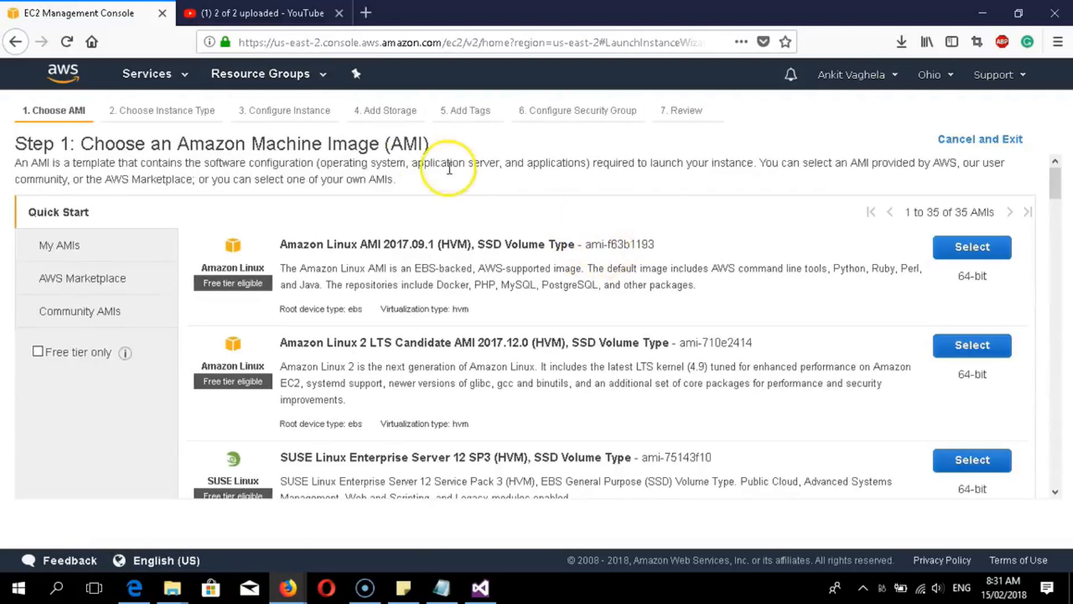
scroll(503, 338, down, 5)
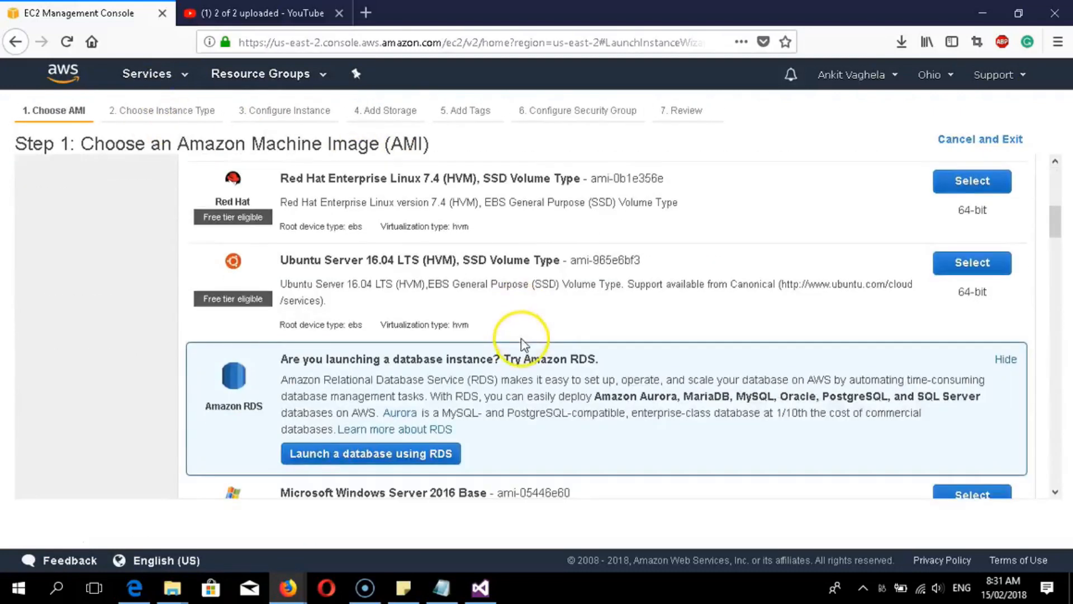
scroll(525, 356, down, 5)
scroll(528, 277, up, 3)
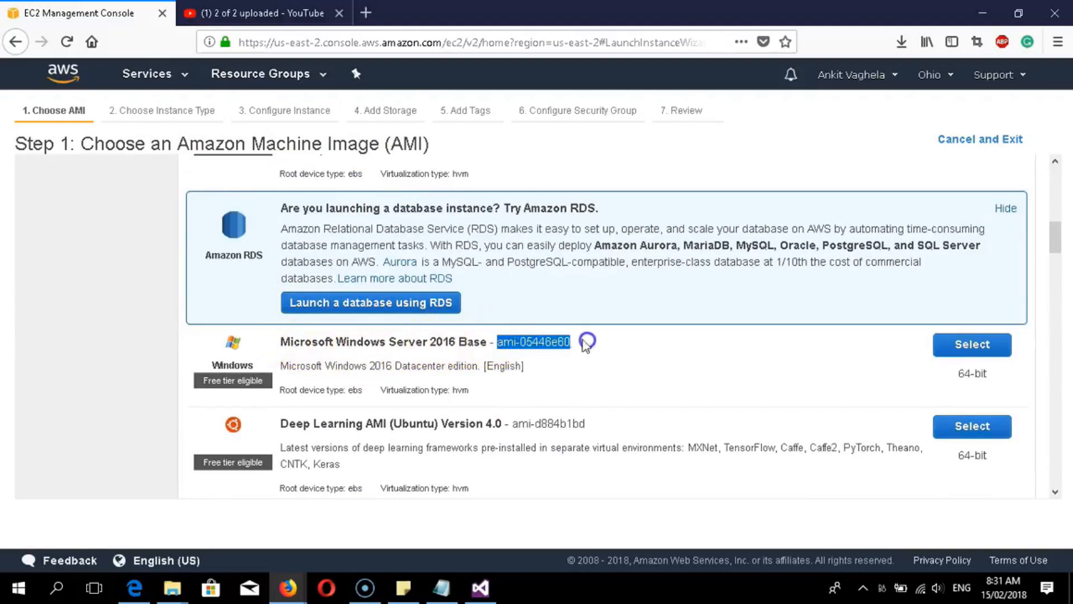
right_click(558, 342)
click(574, 355)
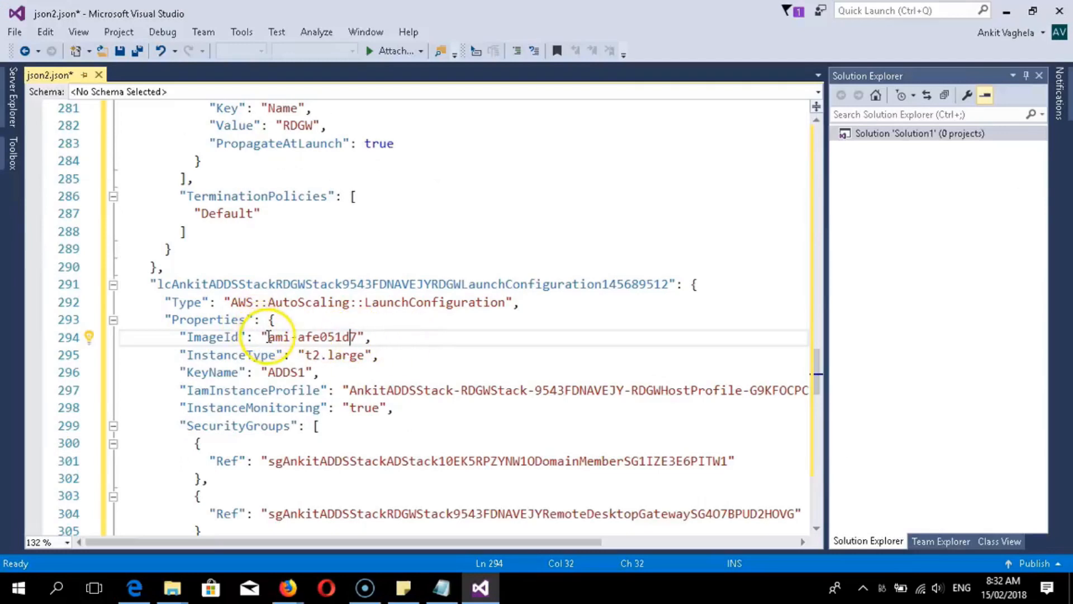
drag(268, 336, 352, 332)
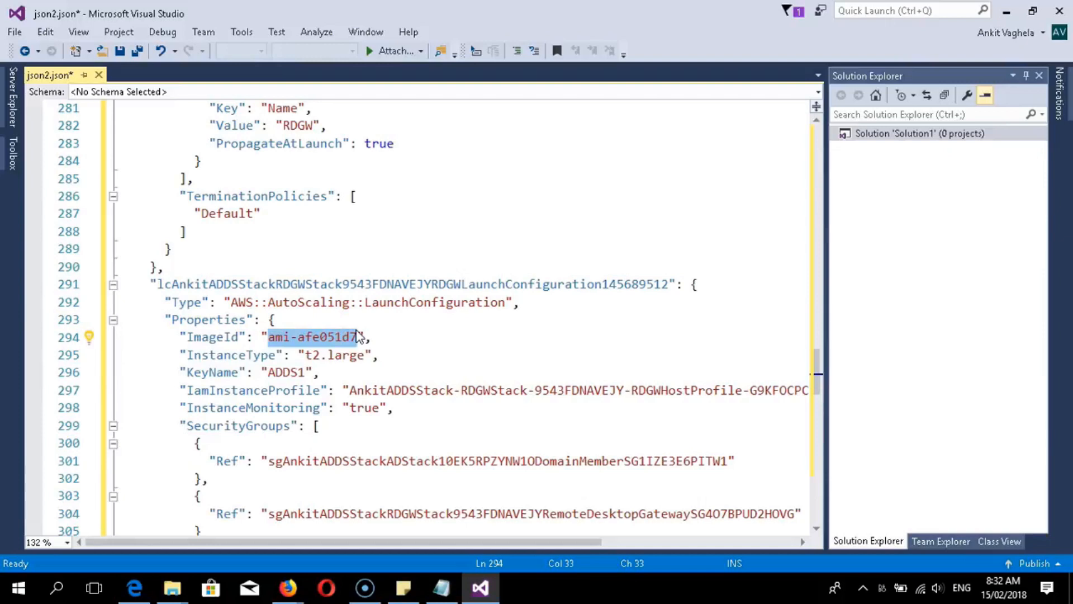
- Paste ami-05446e60 over the launch configuration's ImageId and save the template as modify version.json
key(ctrl+v)
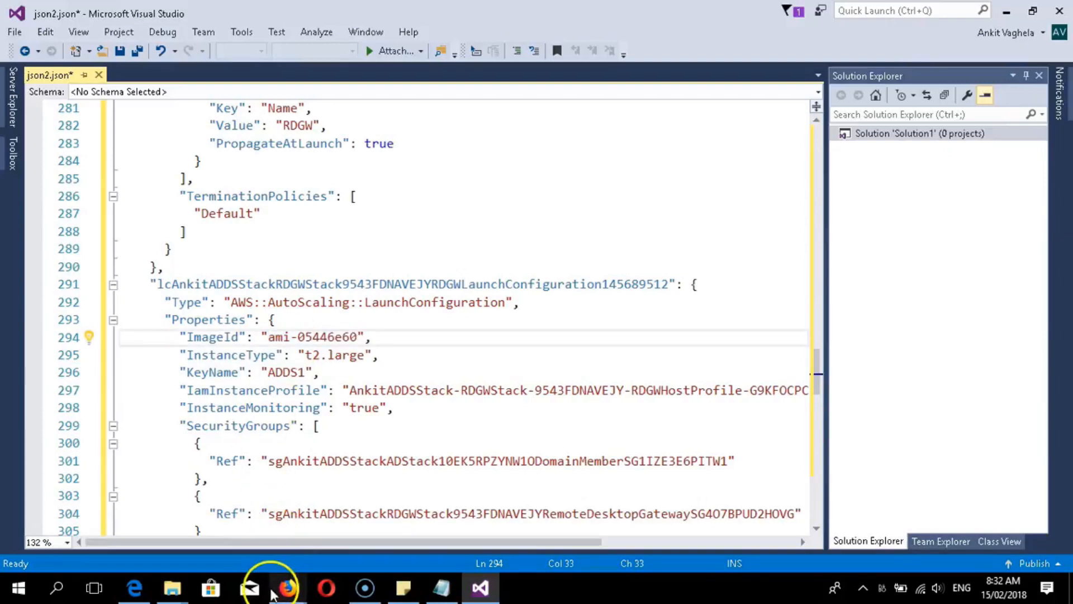
click(286, 597)
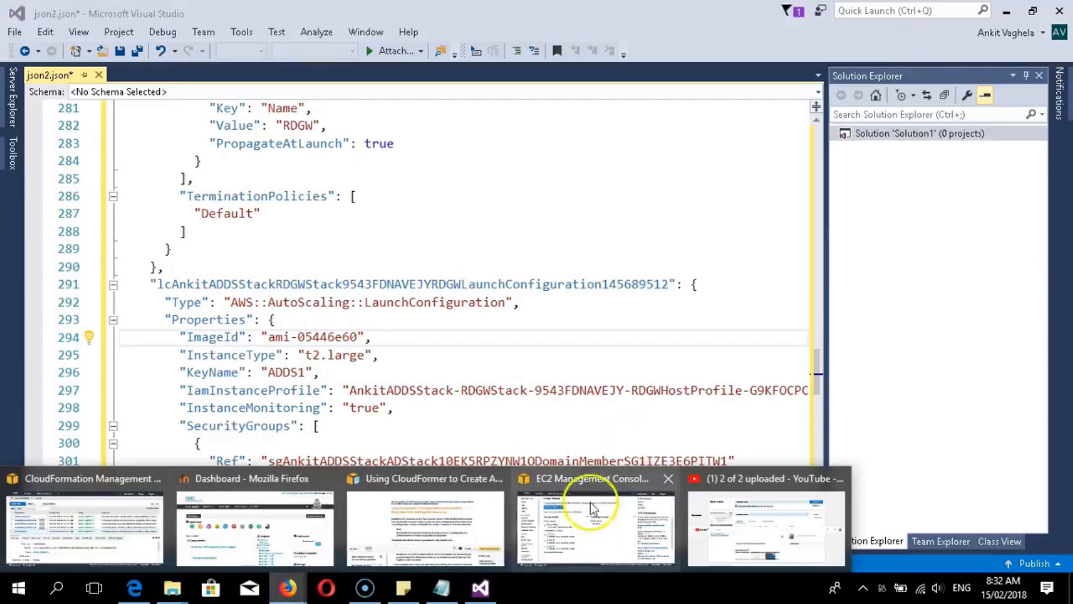
click(456, 526)
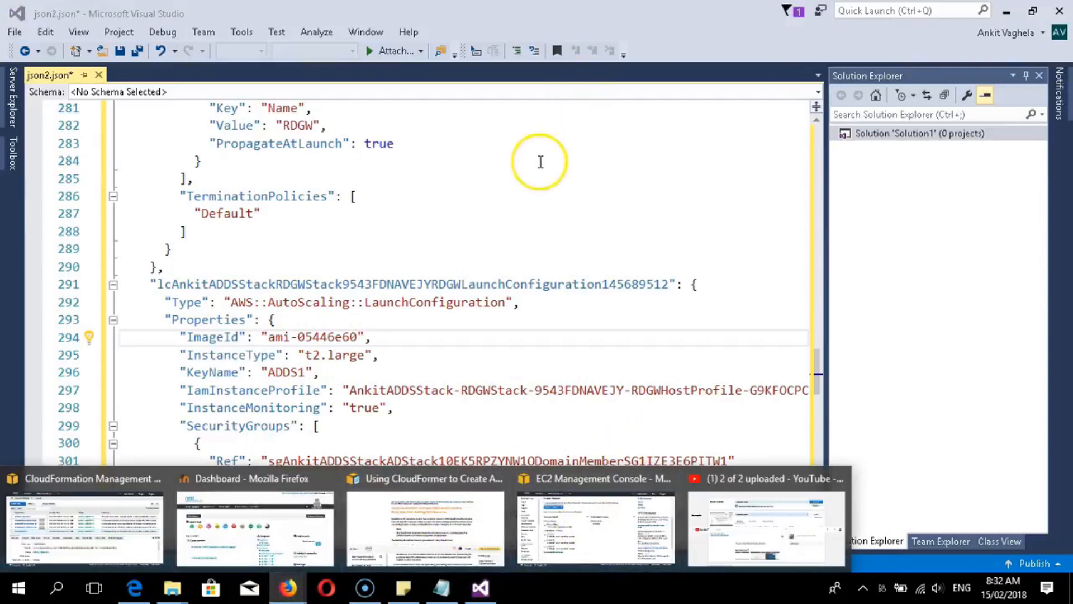
click(538, 162)
scroll(296, 335, down, 2)
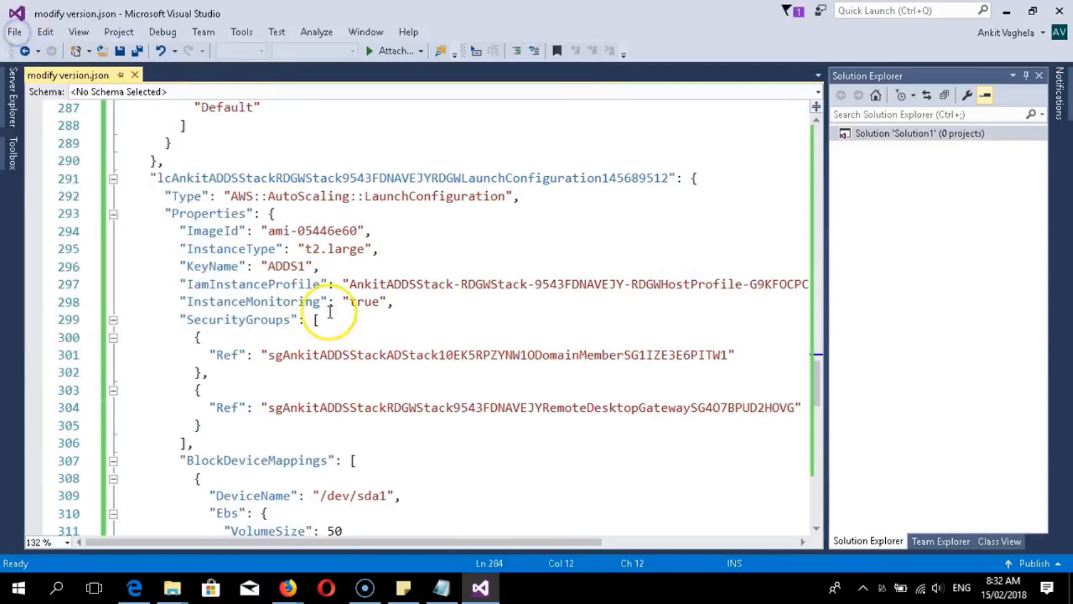
scroll(336, 302, down, 3)
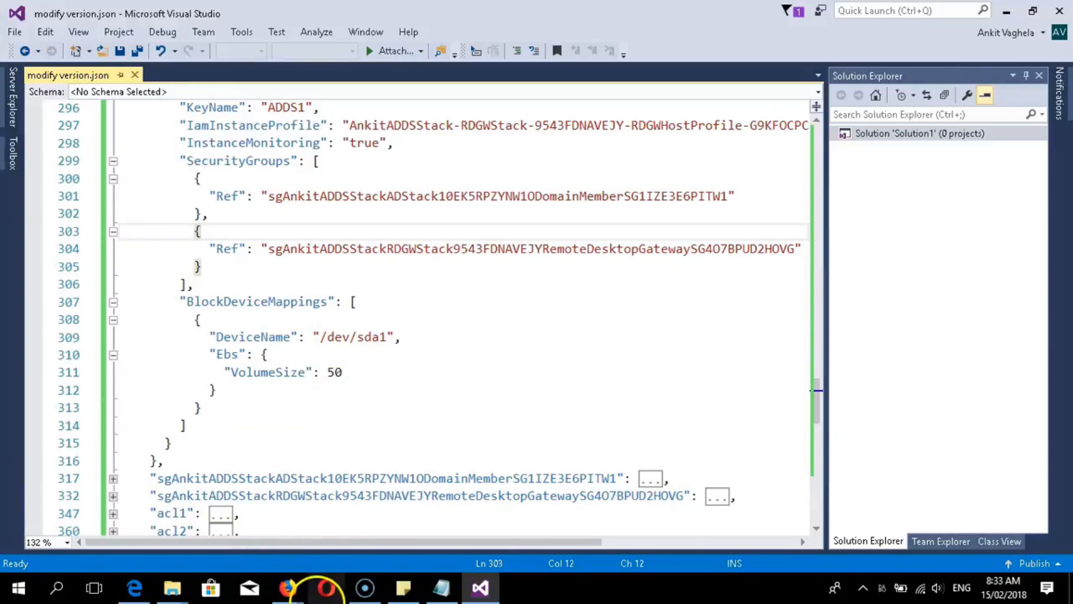
- Choose Create Stack in Ohio, then Design template to open a blank CloudFormation Designer template
click(356, 214)
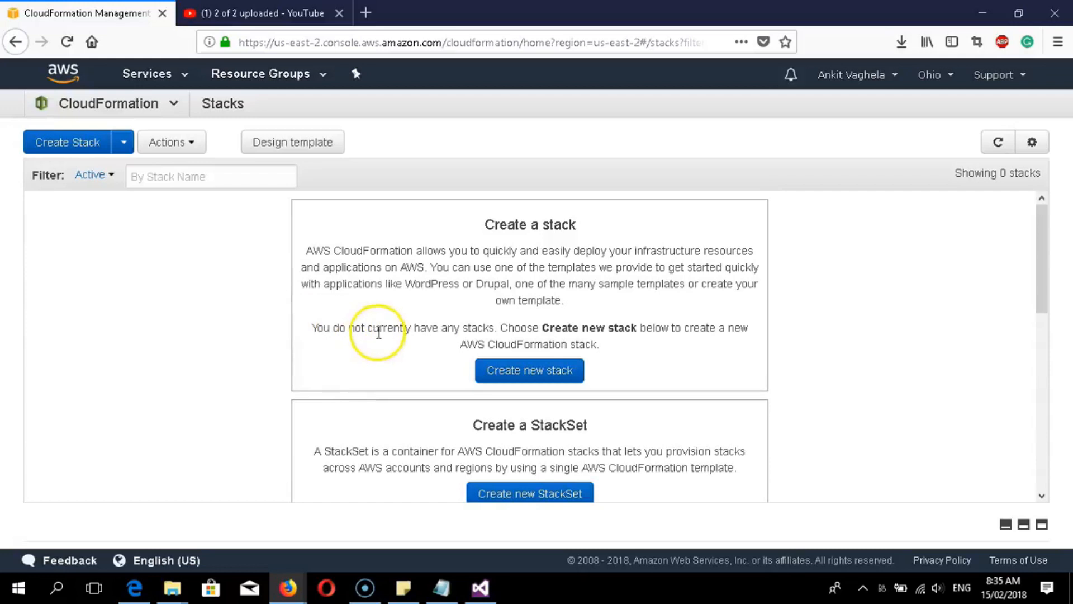
click(60, 147)
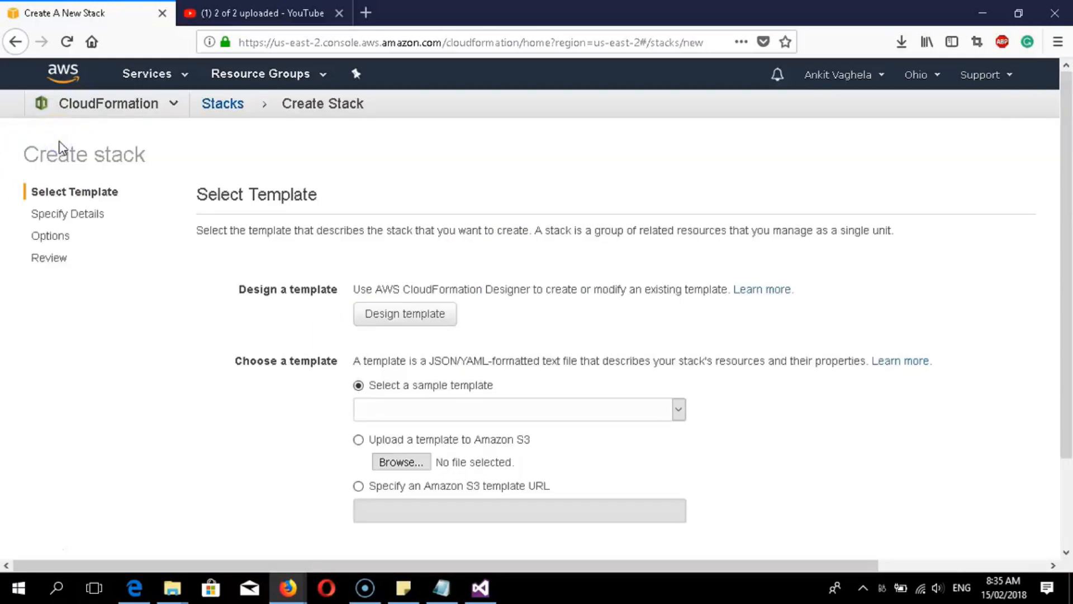
click(414, 322)
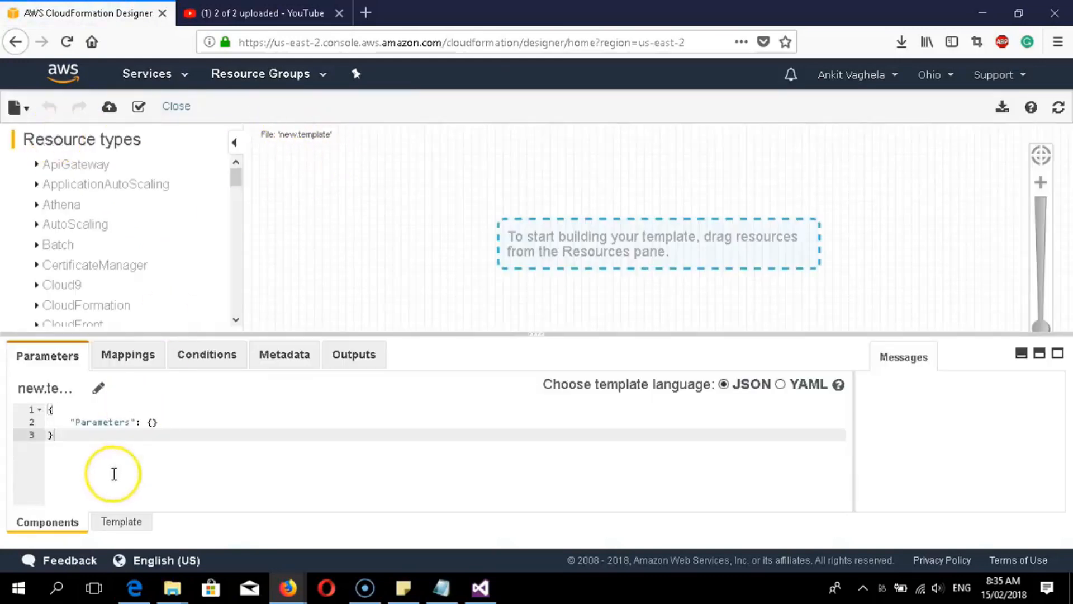
- Select and copy the whole Ankit ab2 template text in Notepad, then minimize Notepad
click(439, 587)
click(420, 92)
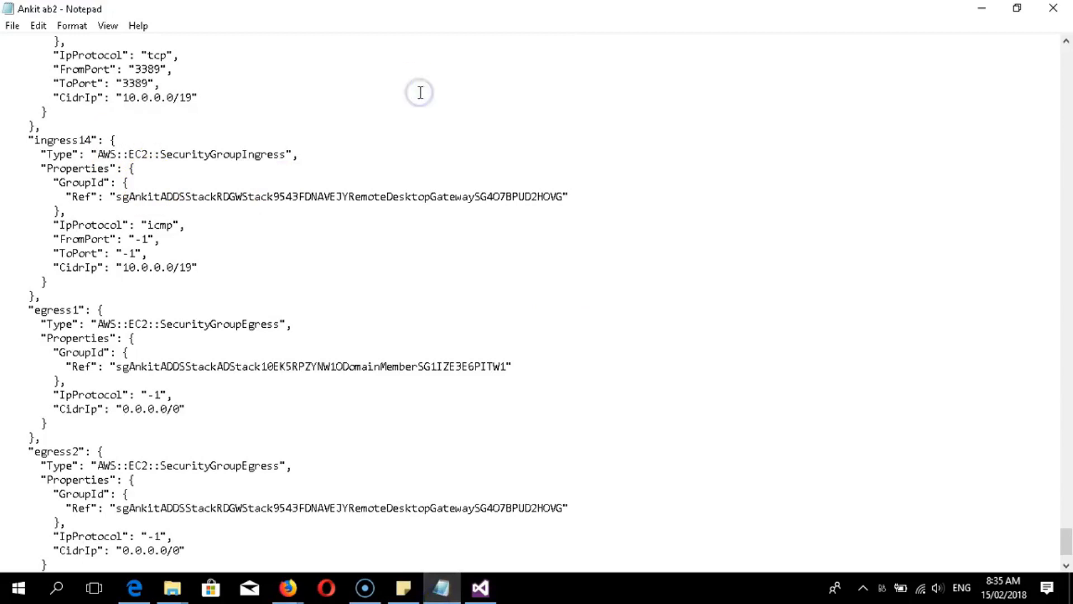
key(ctrl+a)
right_click(56, 72)
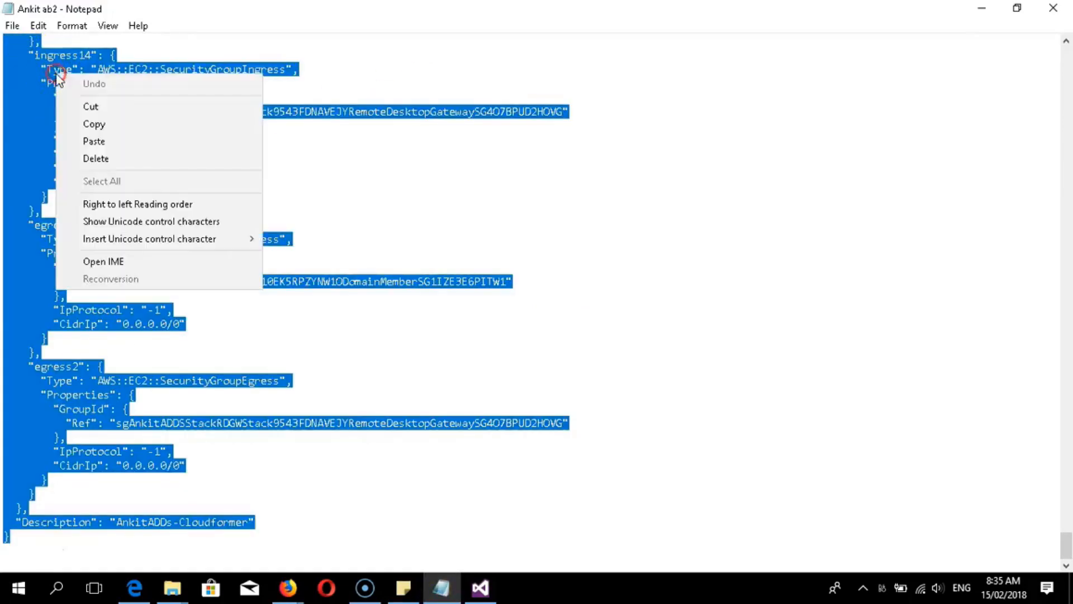
click(91, 125)
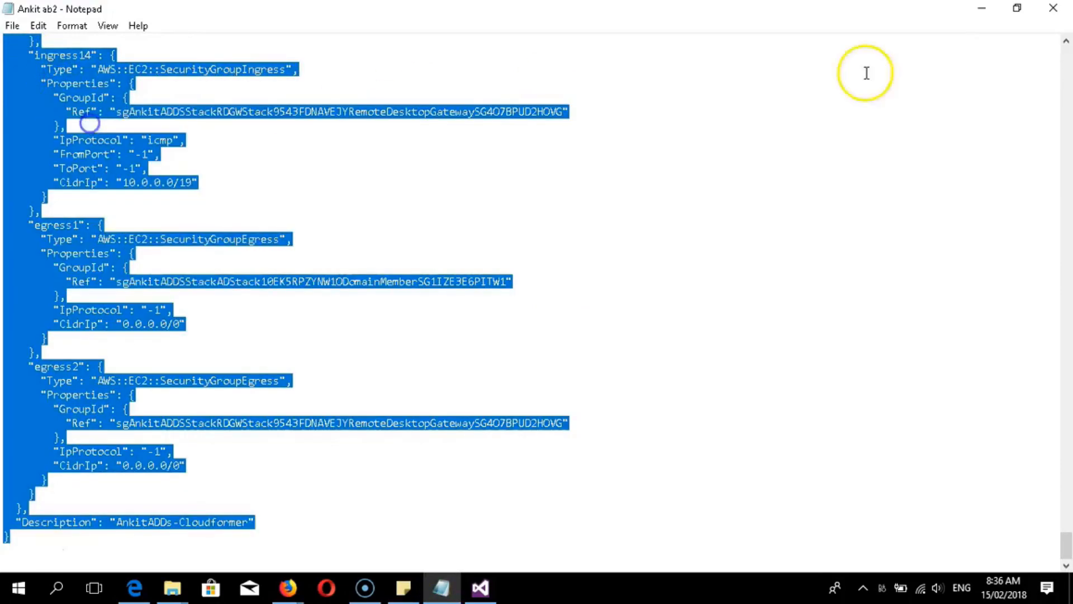
click(982, 8)
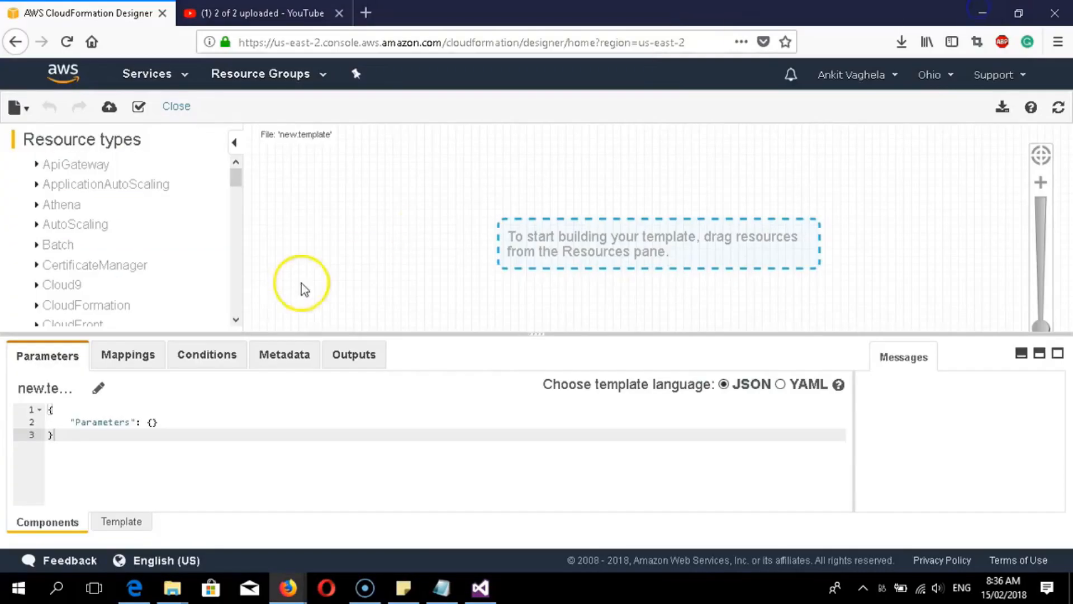
- Replace the Designer's default template JSON with the copied template text
click(119, 521)
drag(92, 470, 36, 410)
key(BackSpace)
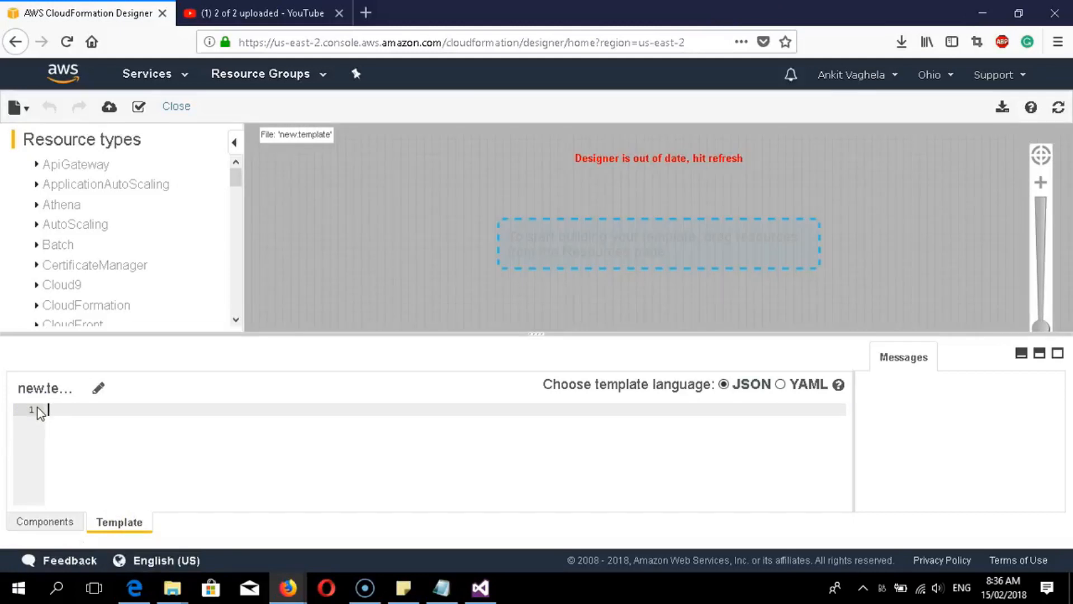
key(ctrl+v)
key(ctrl+Home)
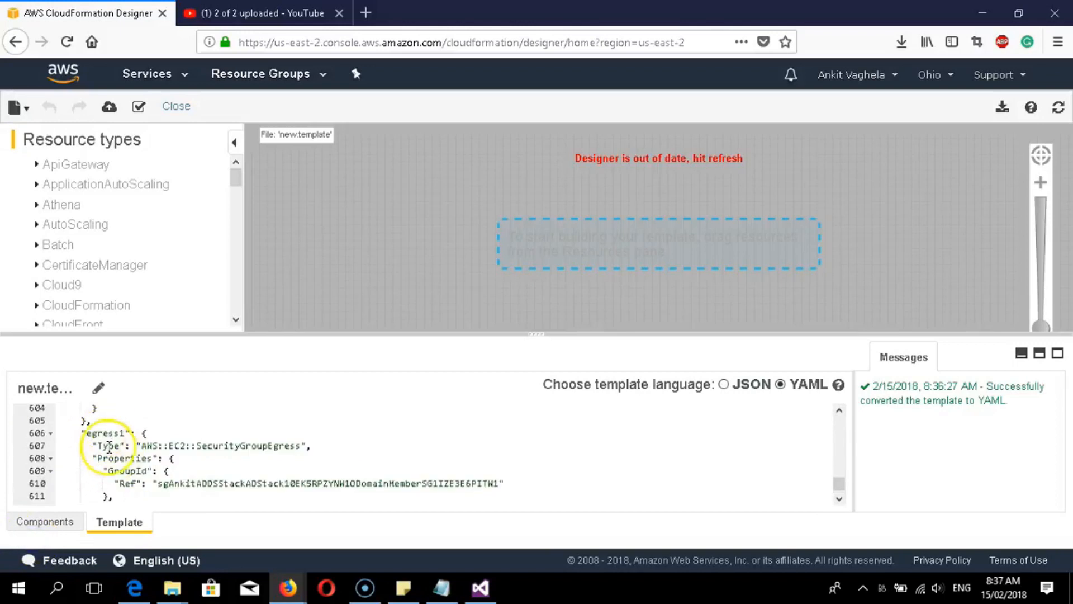
scroll(106, 464, up, 15)
scroll(125, 475, up, 14)
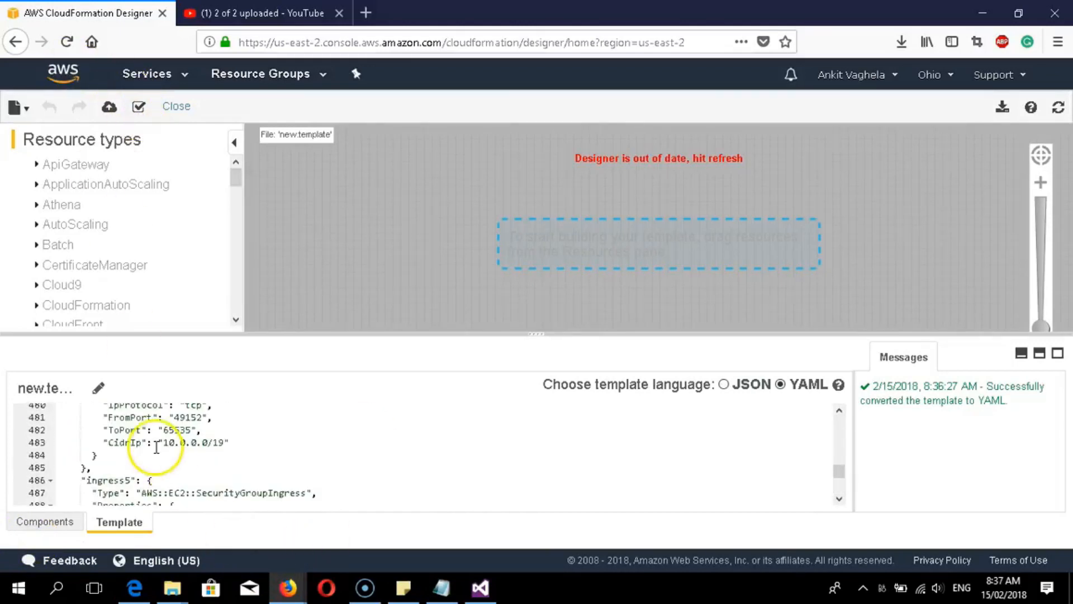
scroll(158, 449, up, 8)
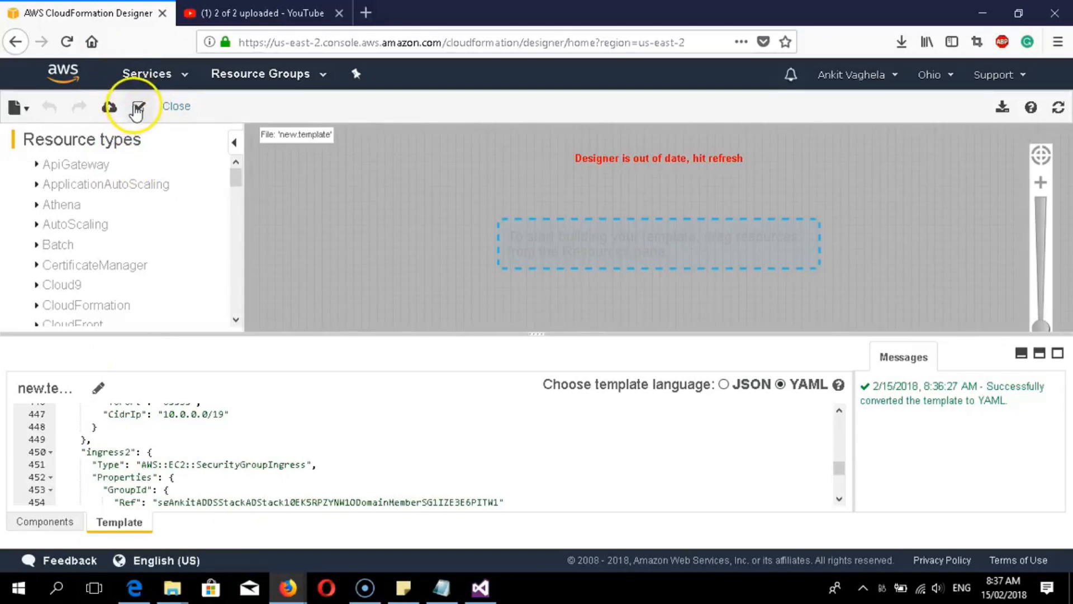
- Validate the pasted template and zoom in on its resource diagram
click(139, 107)
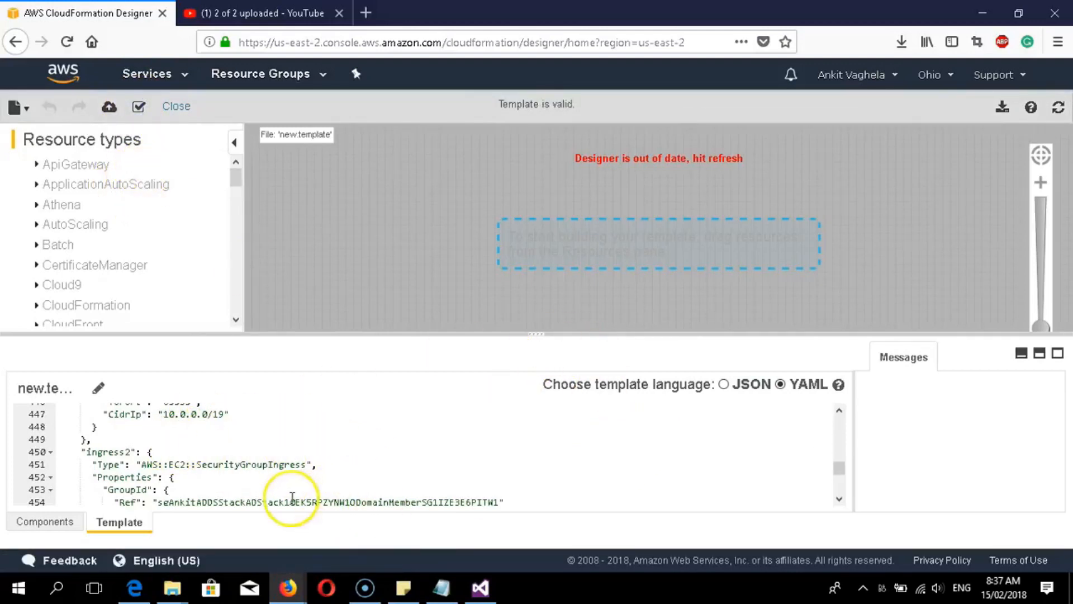
scroll(224, 465, up, 2)
scroll(225, 465, up, 15)
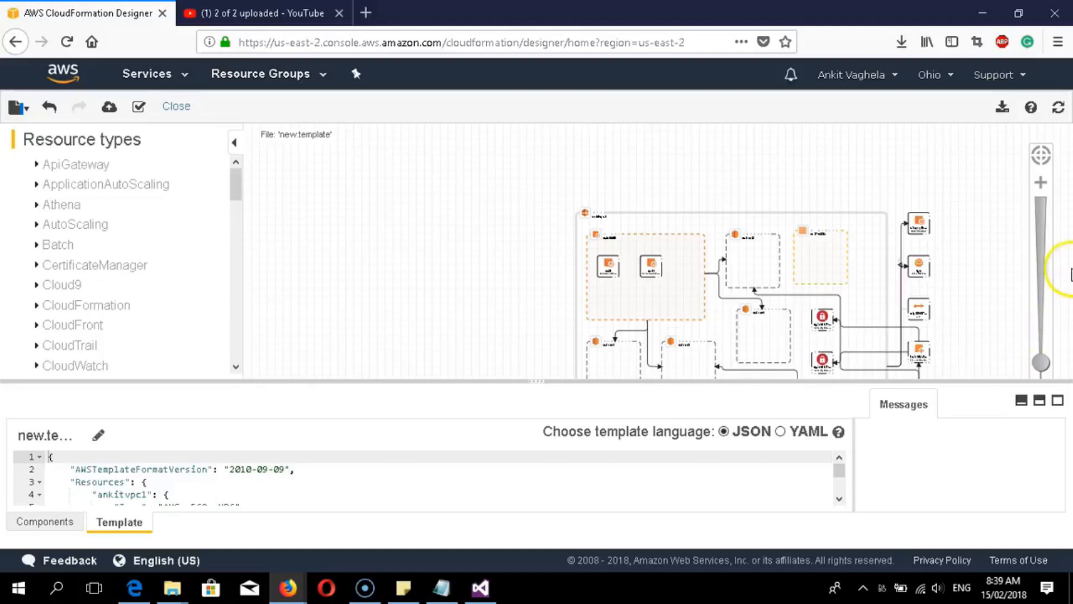
mouse_move(1042, 361)
mouse_down()
mouse_move(1041, 338)
mouse_move(1040, 370)
mouse_up()
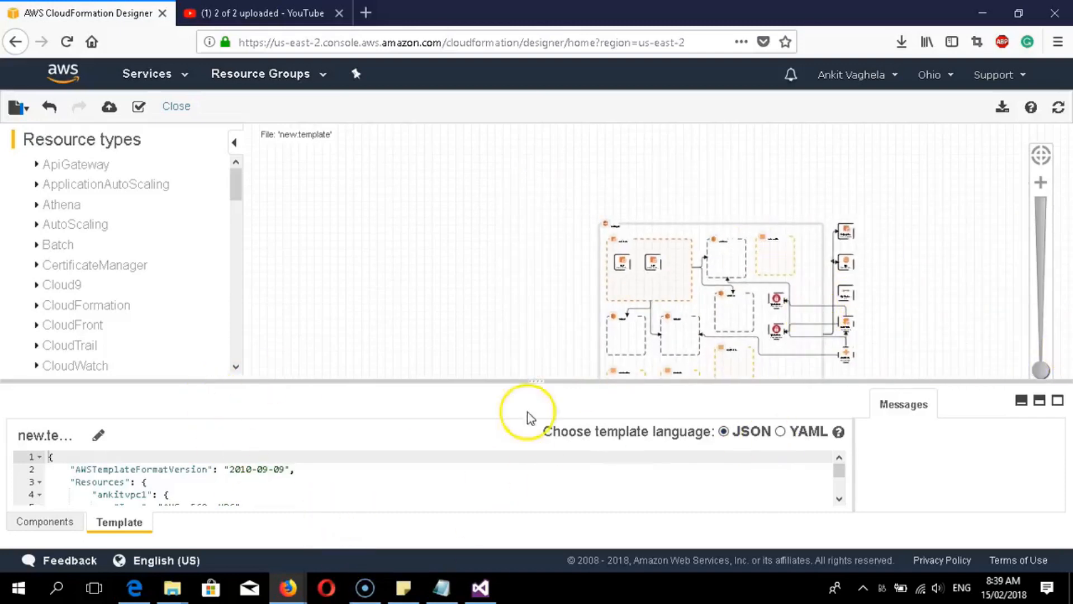
- Save the Designer template as a local file named 'Ankit' and confirm the download
click(19, 106)
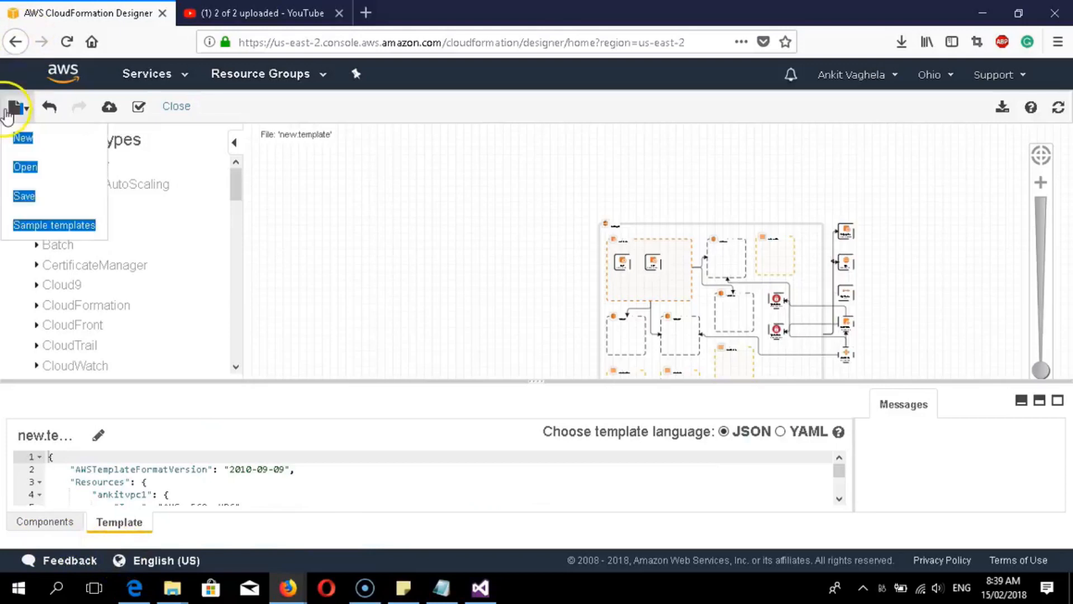
click(25, 196)
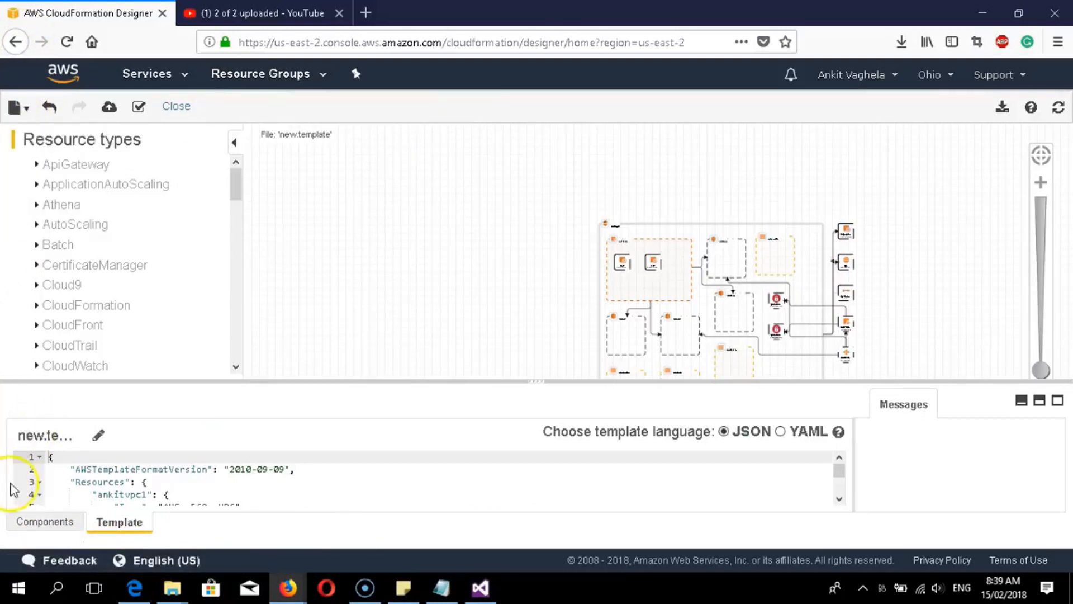
click(18, 107)
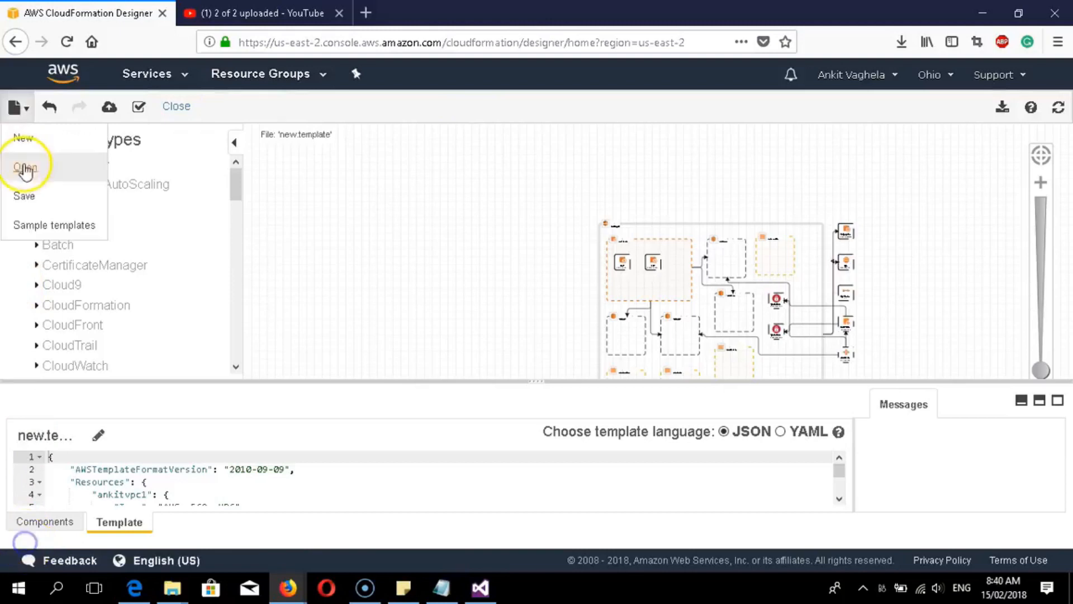
click(31, 199)
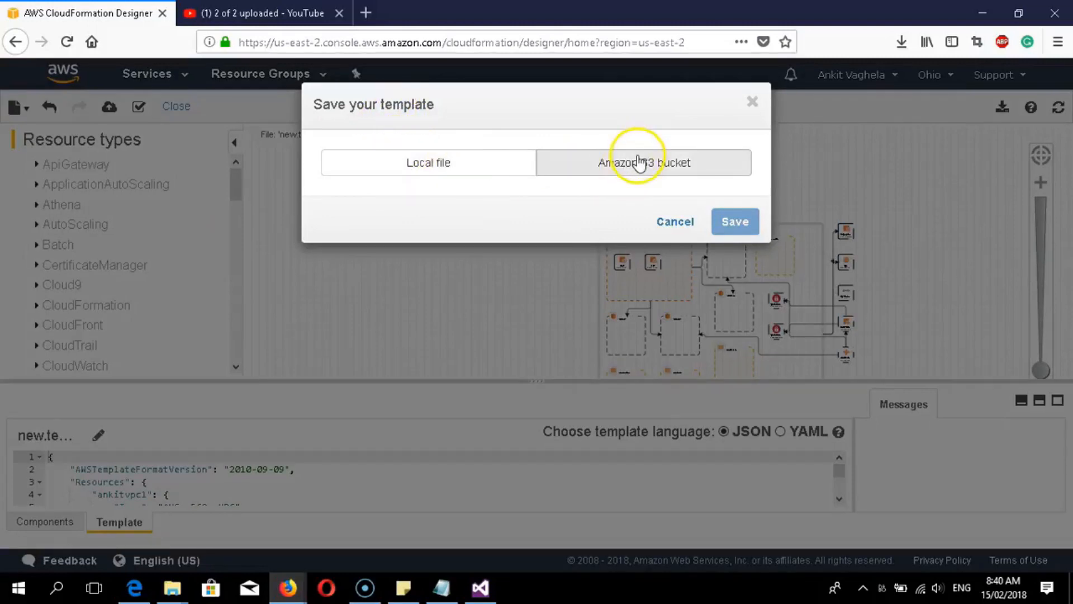
click(425, 168)
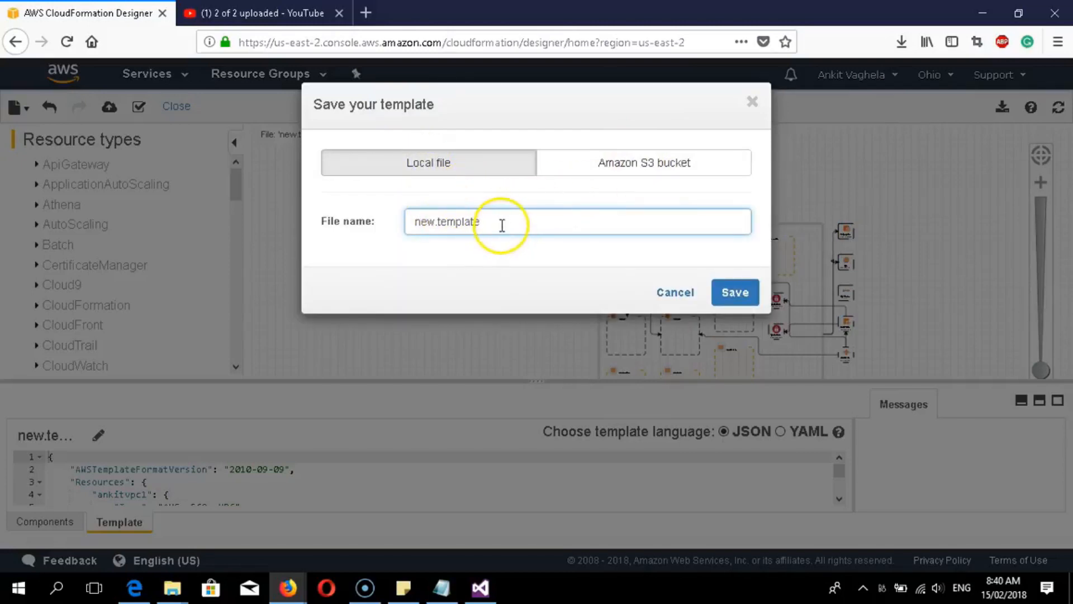
drag(502, 225, 401, 222)
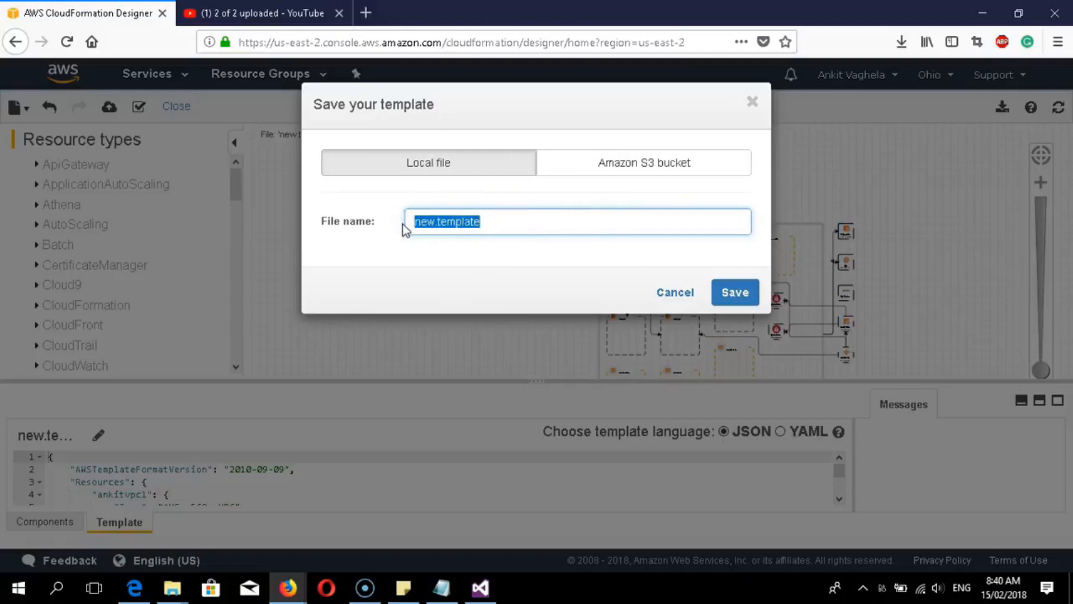
key(BackSpace)
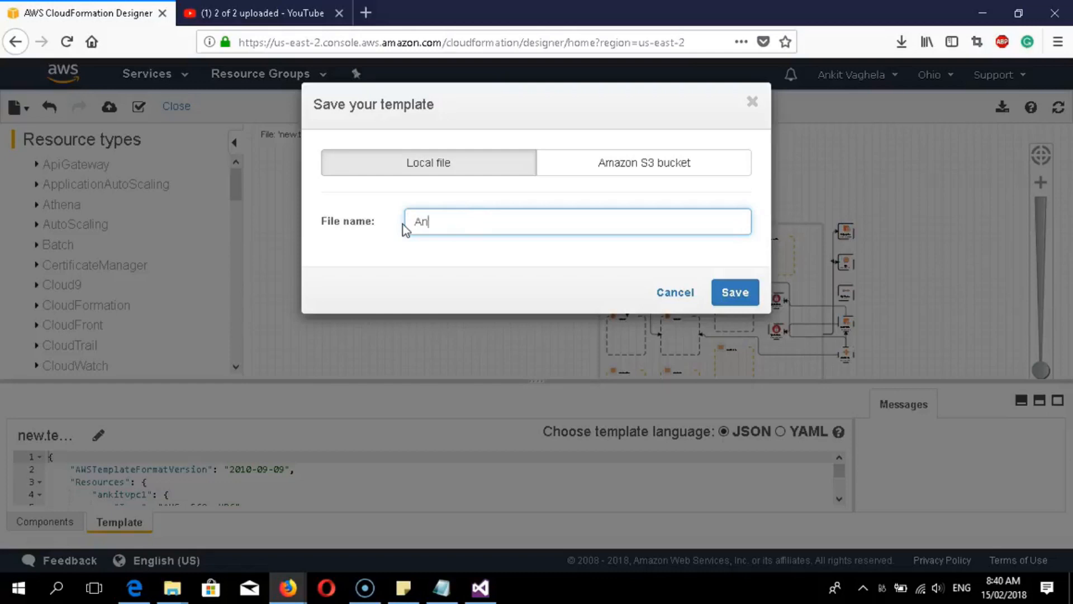
text(Ankitohio)
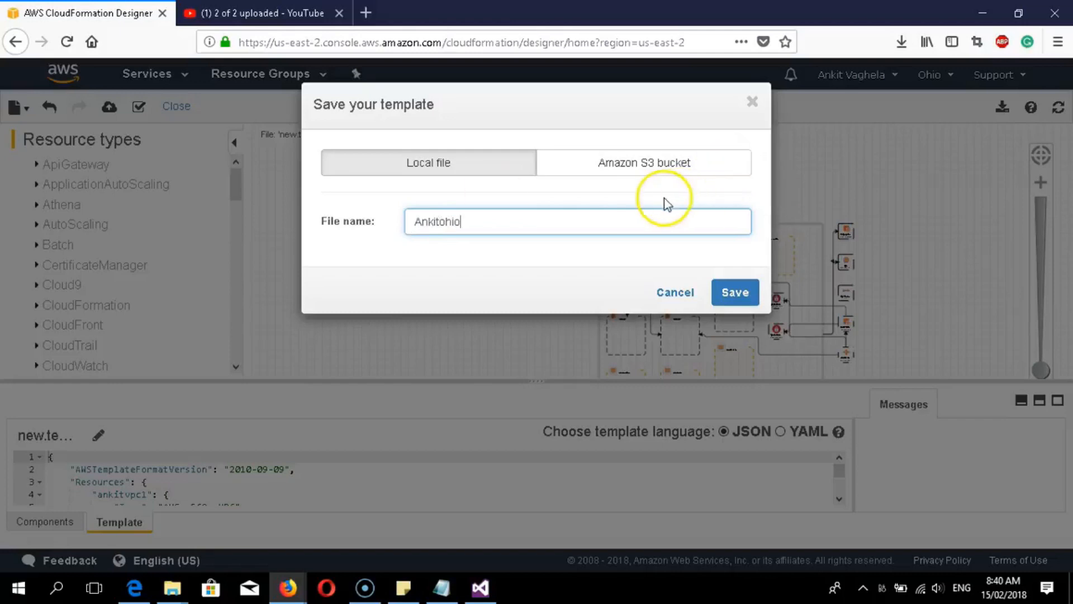
click(738, 295)
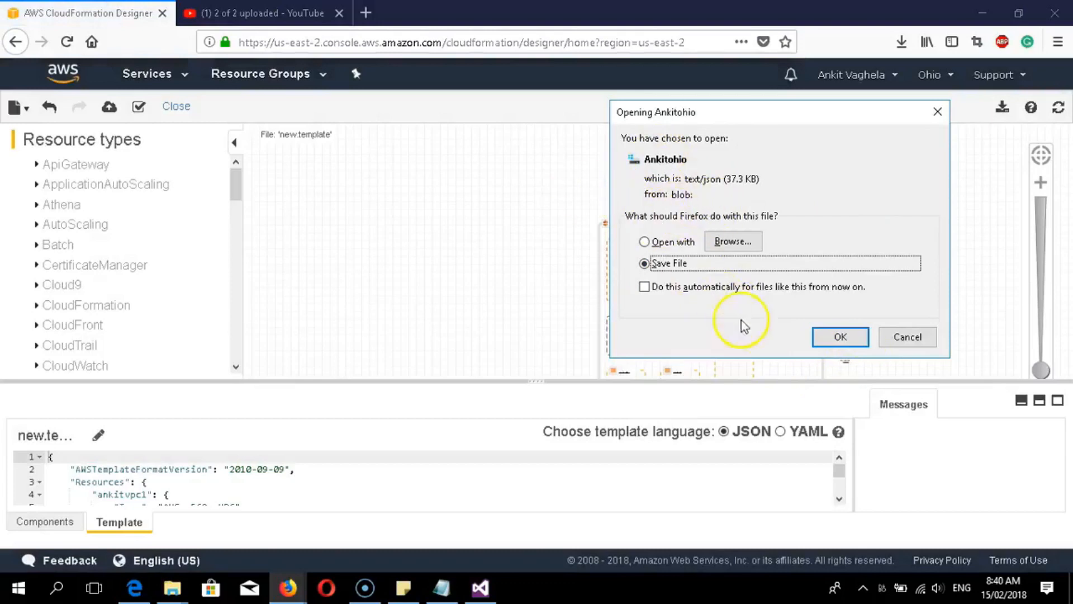
click(840, 337)
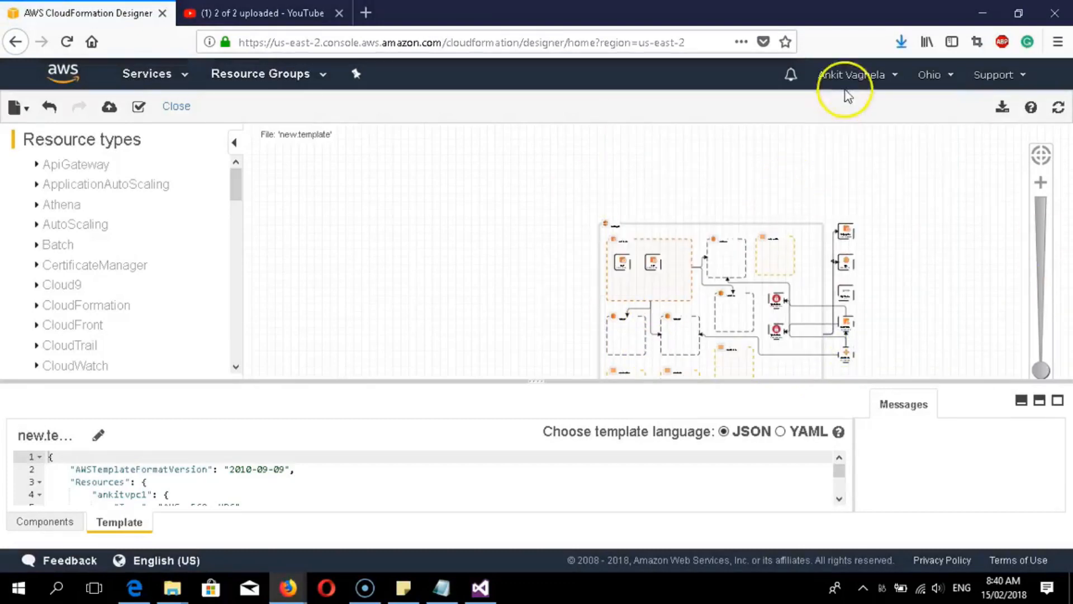
- Check the browser's recent downloads, then minimize Firefox to get back to Visual Studio
click(902, 41)
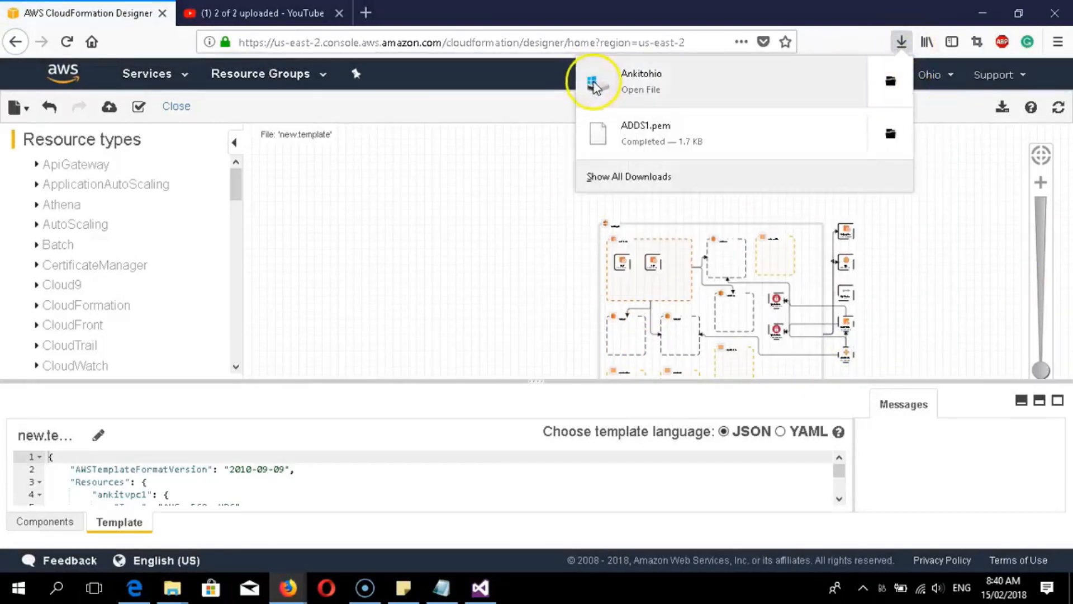
click(498, 14)
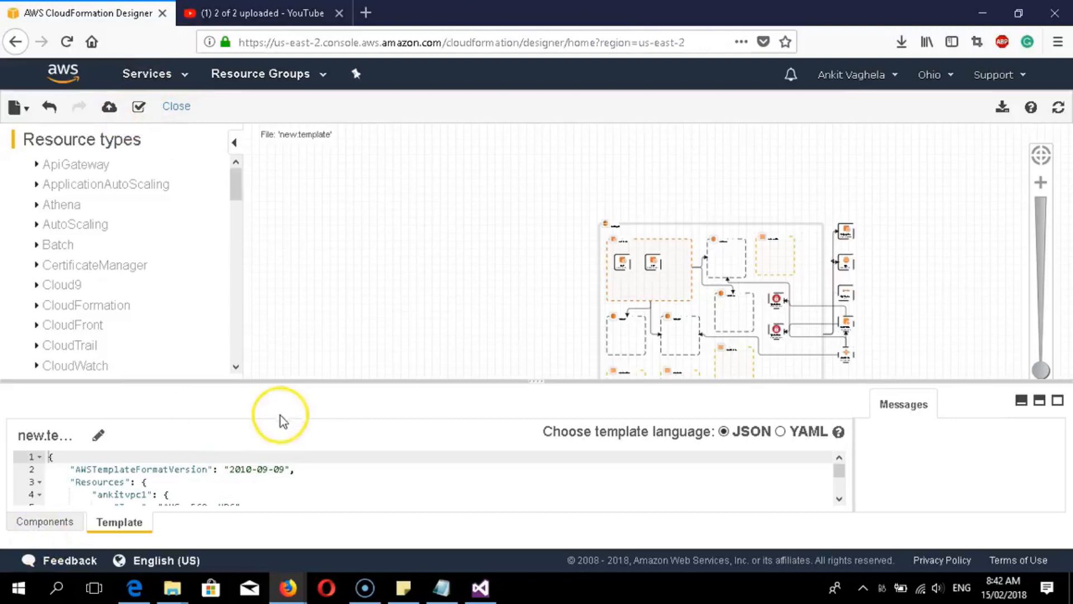
scroll(473, 341, down, 2)
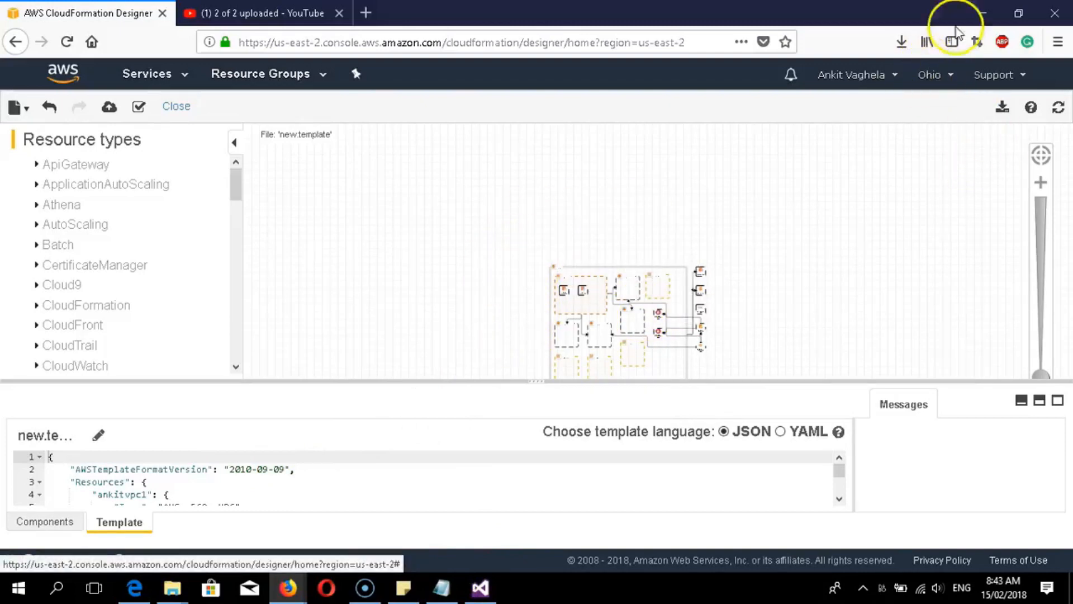
click(982, 14)
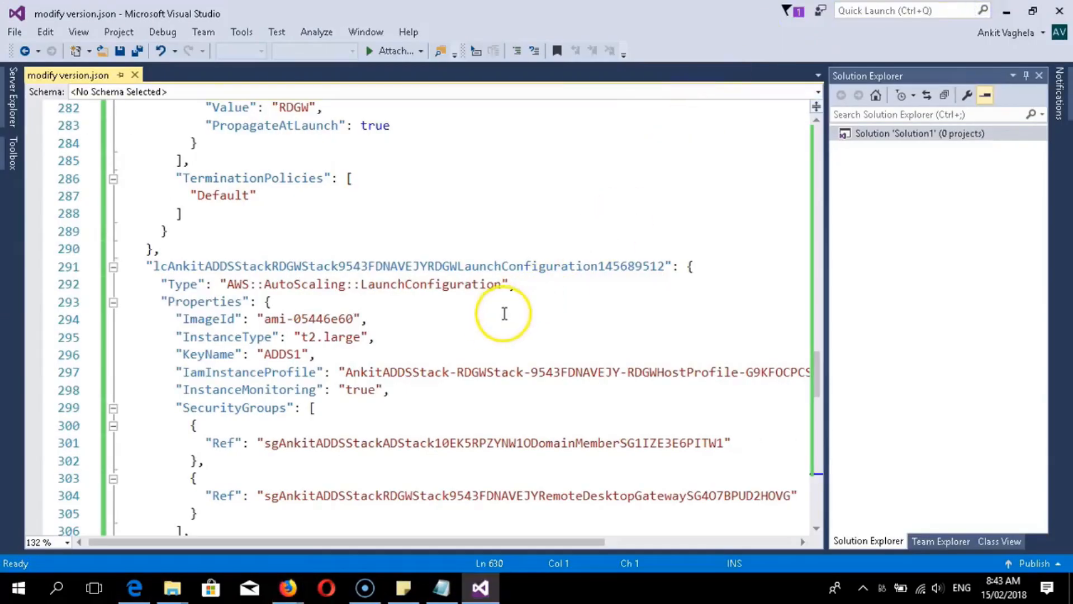
- Change the launch configuration's InstanceType from t2.large to t2.micro
scroll(503, 314, up, 4)
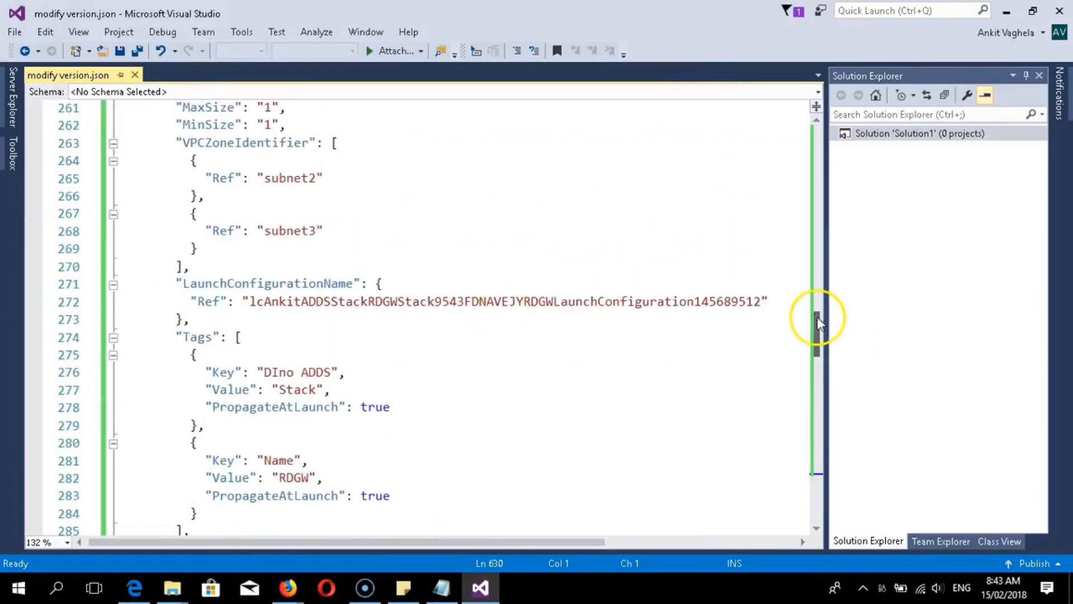
drag(816, 323, 825, 357)
mouse_move(824, 361)
mouse_down()
mouse_move(790, 274)
mouse_move(815, 313)
mouse_move(820, 363)
mouse_up()
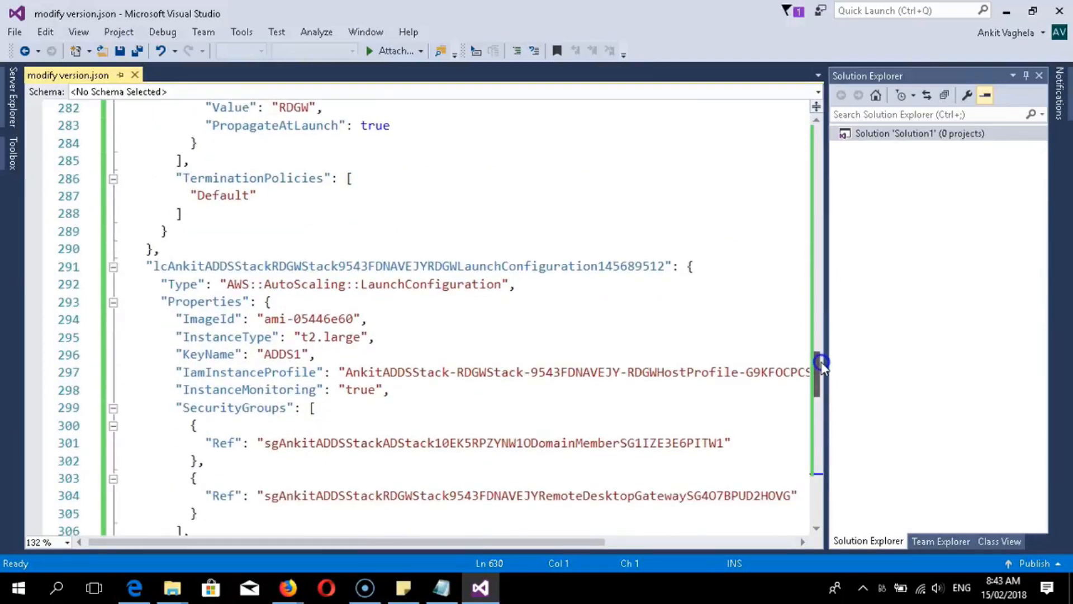
click(364, 339)
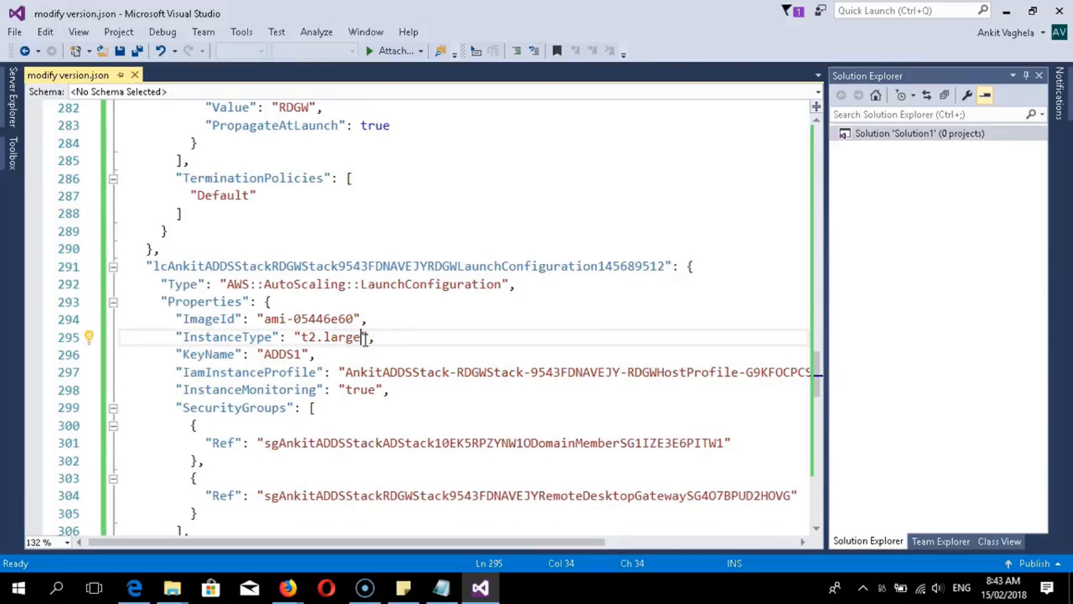
key(BackSpace)
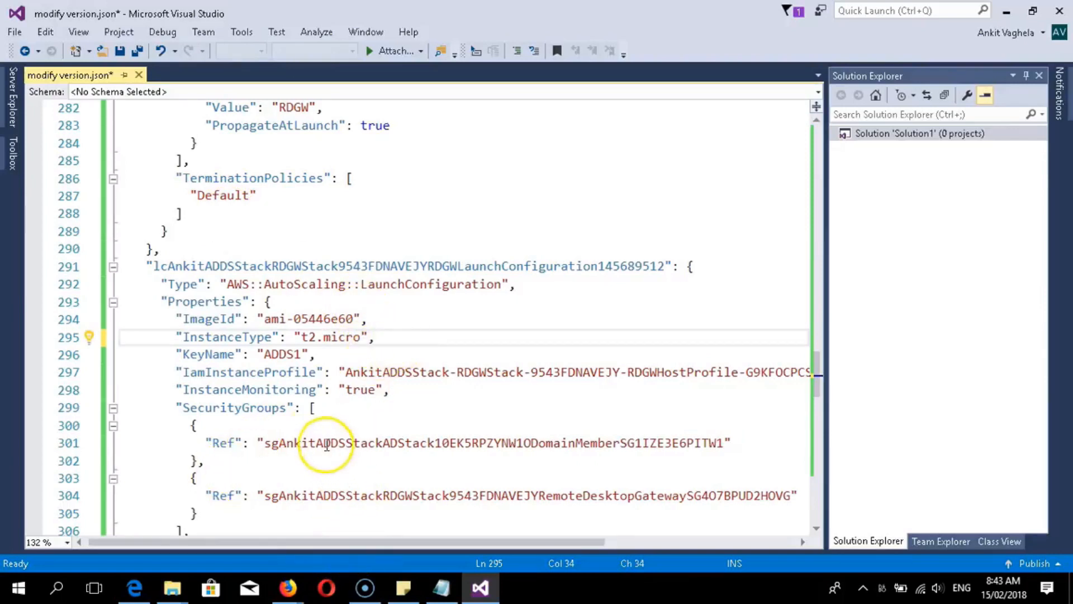
- Delete the IamInstanceProfile line from the launch configuration
click(317, 356)
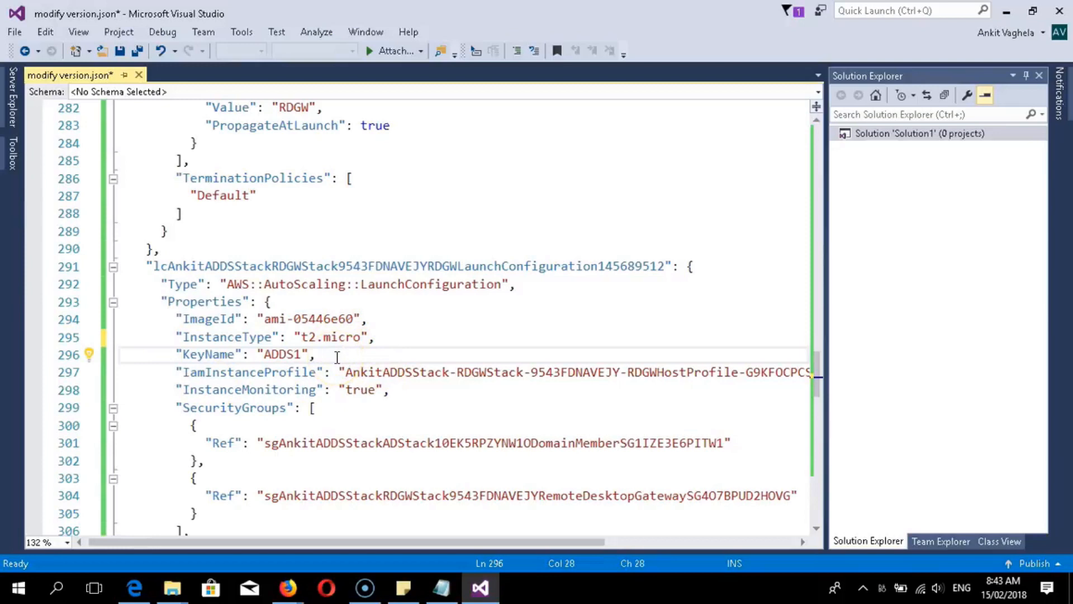
mouse_move(169, 371)
mouse_down()
mouse_move(280, 352)
mouse_move(259, 378)
mouse_move(697, 377)
mouse_move(841, 391)
mouse_move(822, 376)
mouse_move(644, 354)
mouse_move(658, 376)
mouse_move(242, 412)
mouse_move(112, 358)
mouse_move(143, 383)
mouse_move(173, 373)
mouse_up()
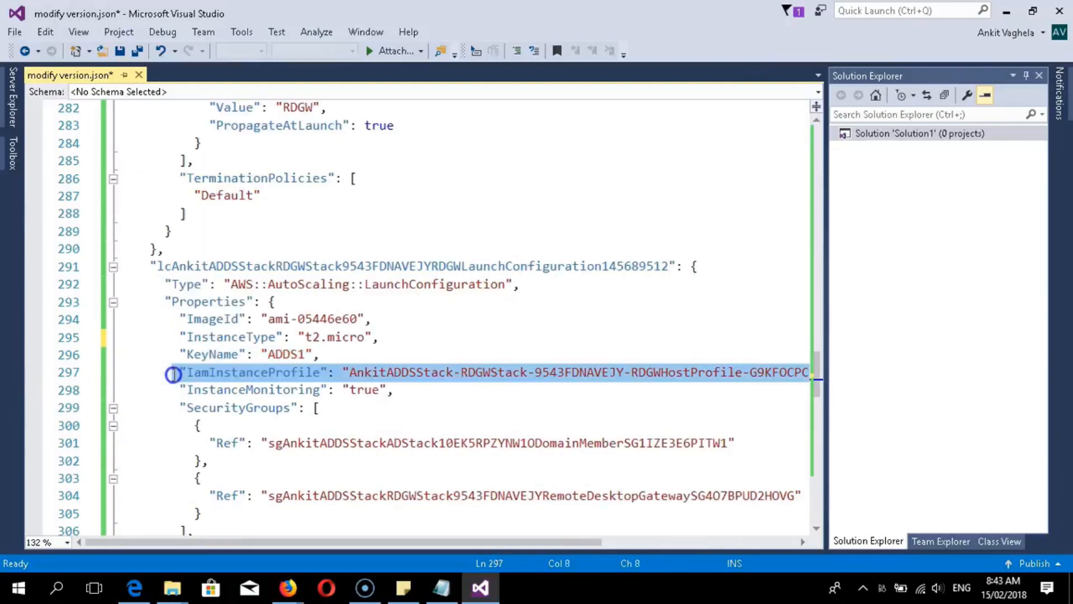
key(Delete)
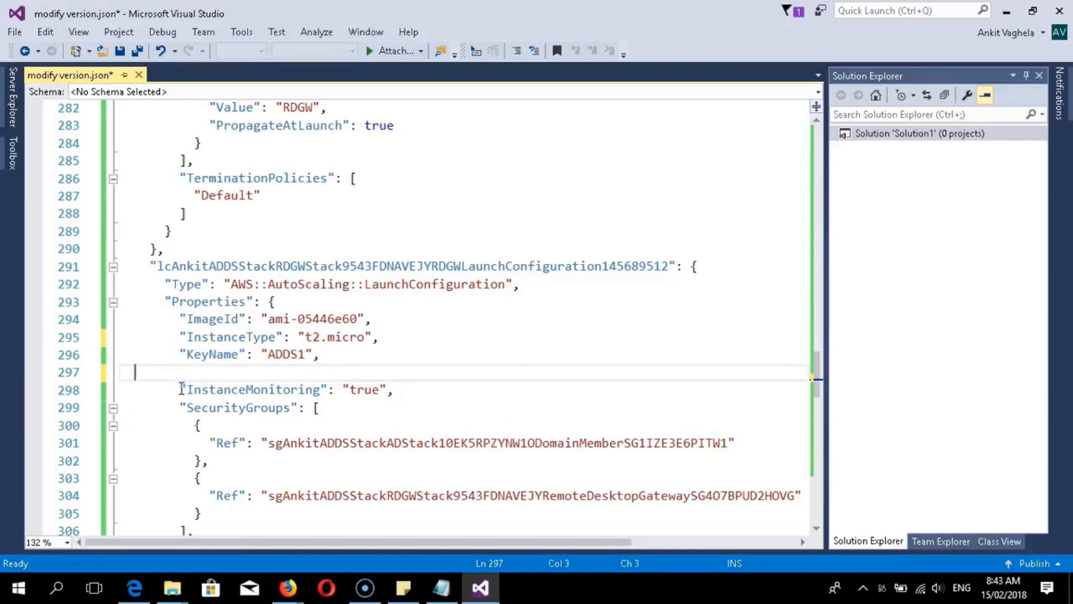
key(BackSpace)
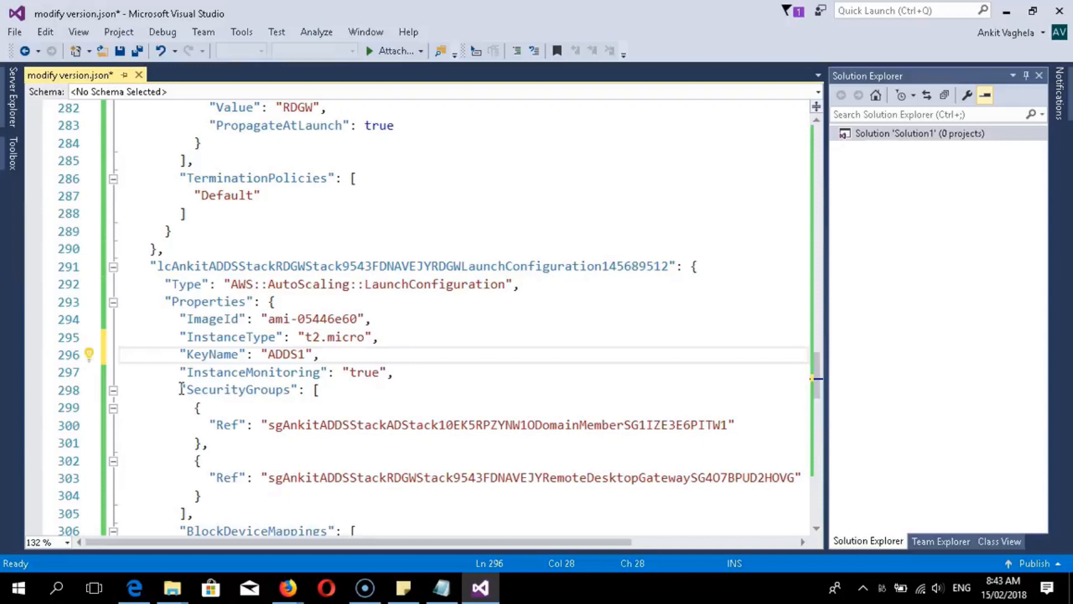
- Select the entire modify version.json document and copy it
click(14, 32)
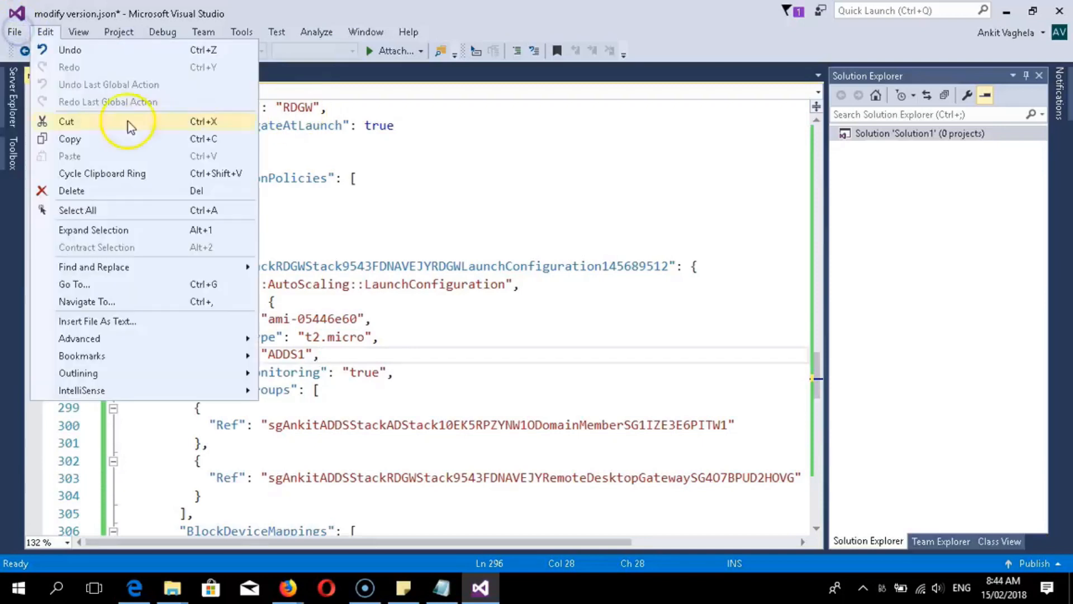
click(460, 197)
key(ctrl+a)
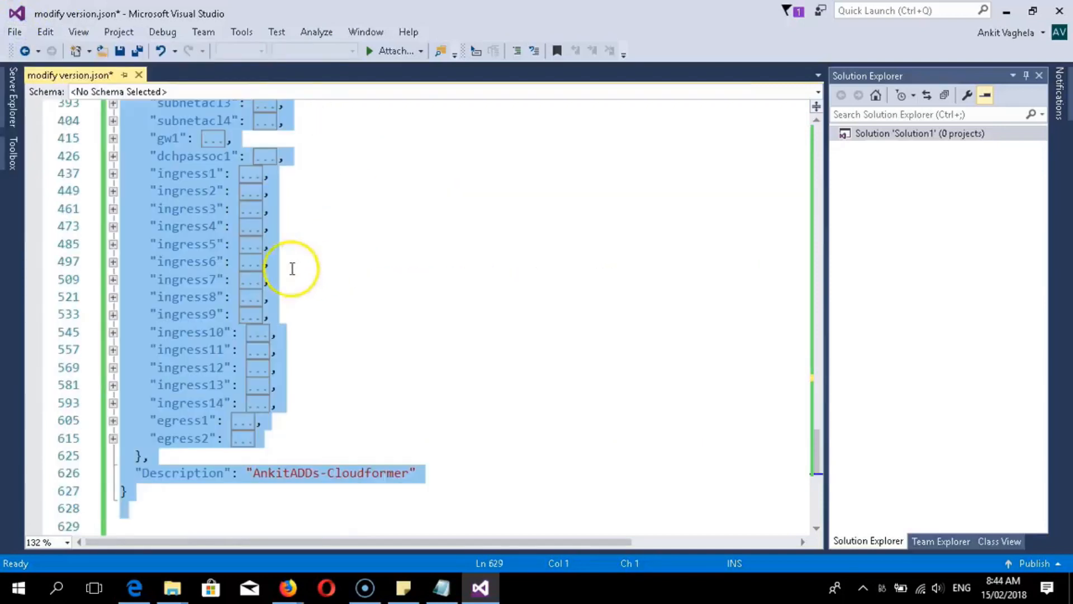
right_click(238, 260)
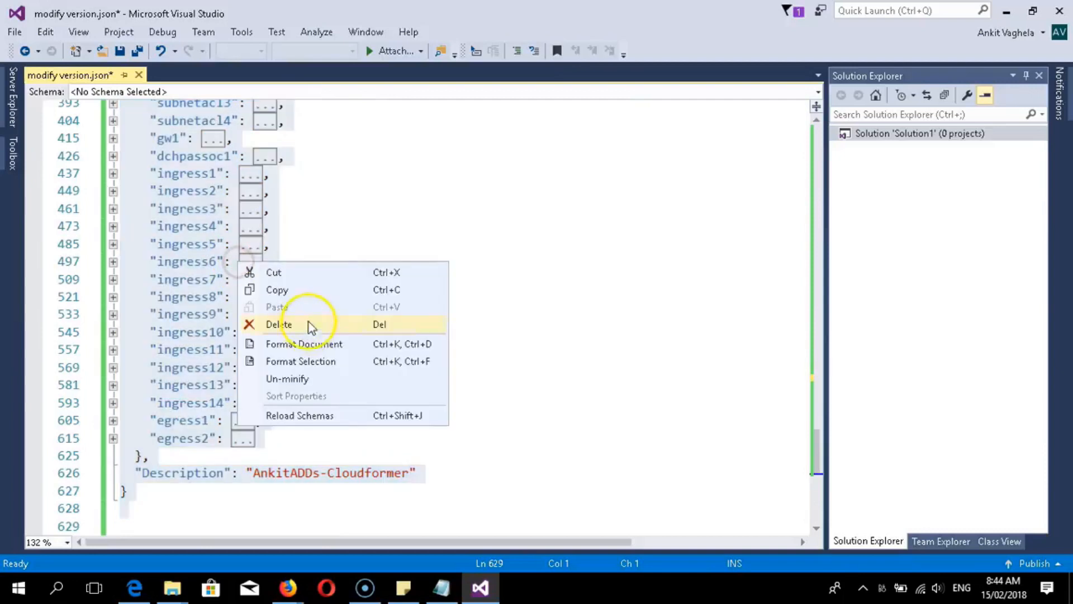
click(293, 288)
- Replace the Designer template text with the pasted edited JSON and validate it
click(1007, 11)
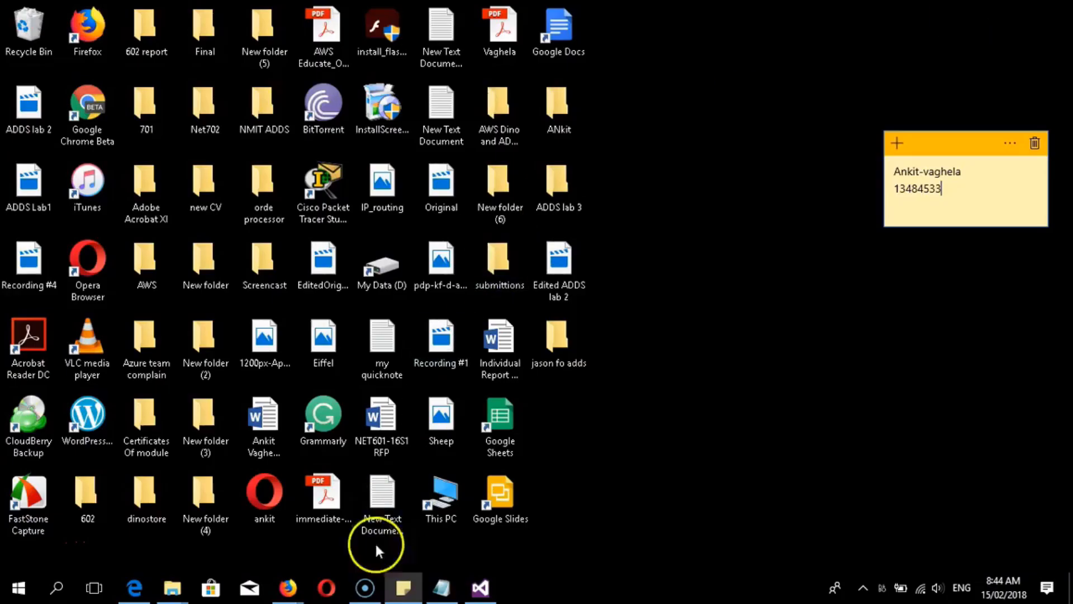
click(288, 587)
click(568, 519)
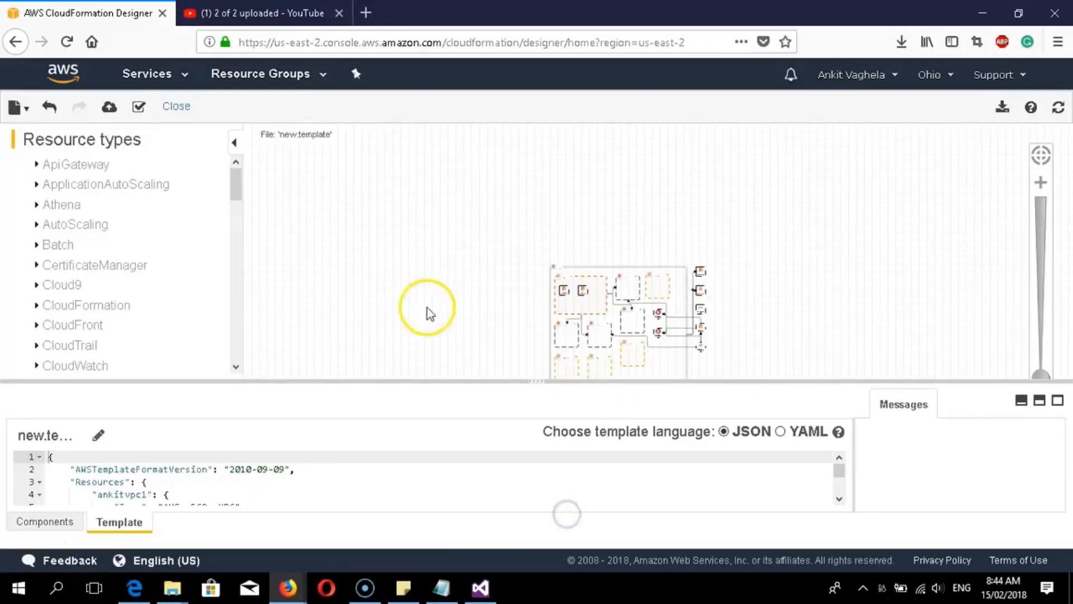
click(159, 486)
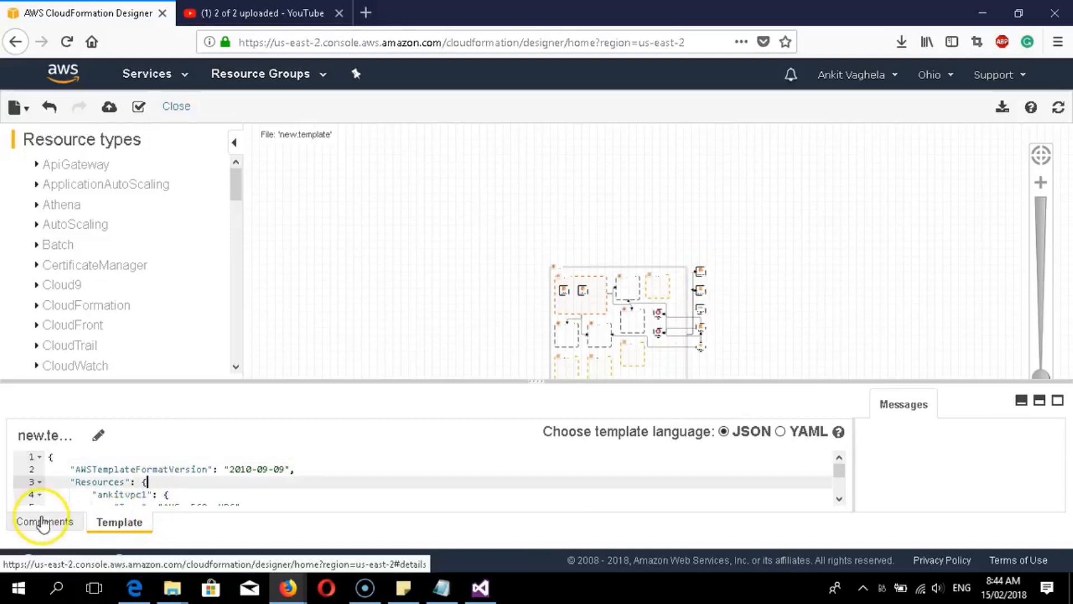
click(116, 481)
key(ctrl+a)
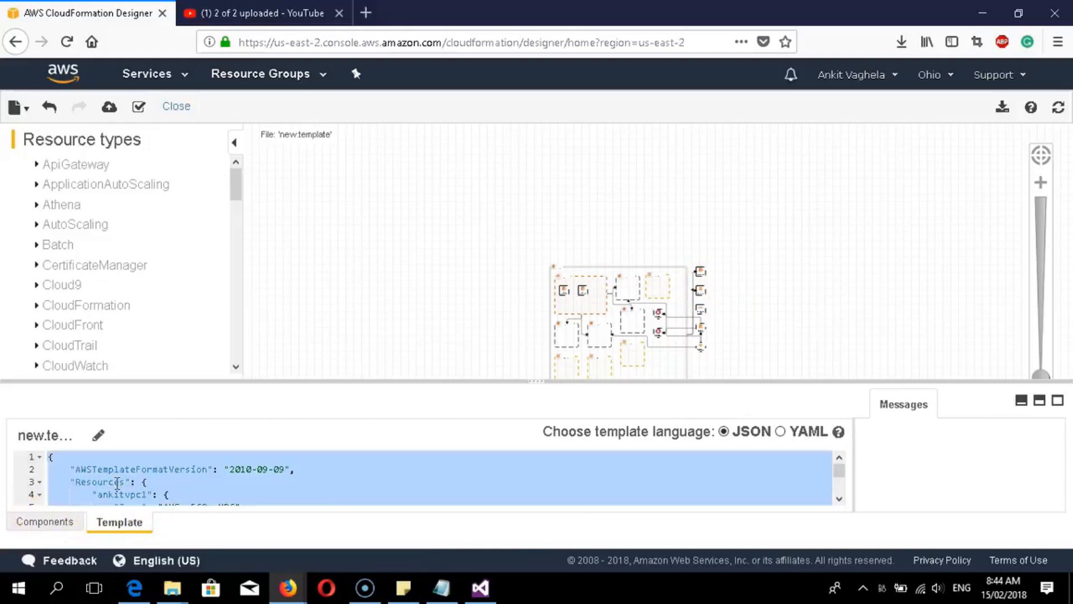
key(BackSpace)
key(ctrl+v)
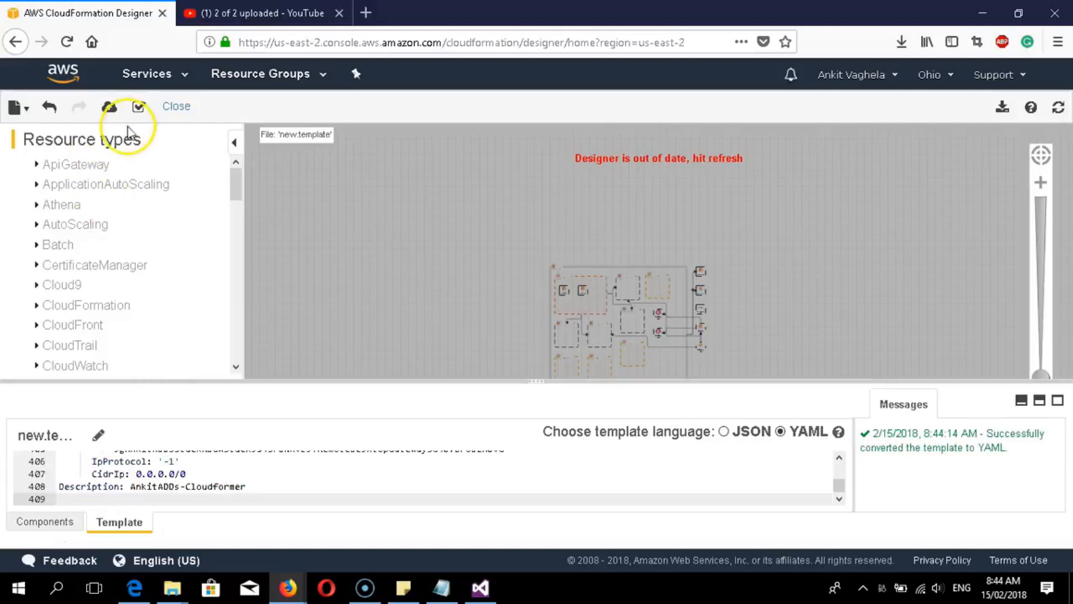
click(138, 109)
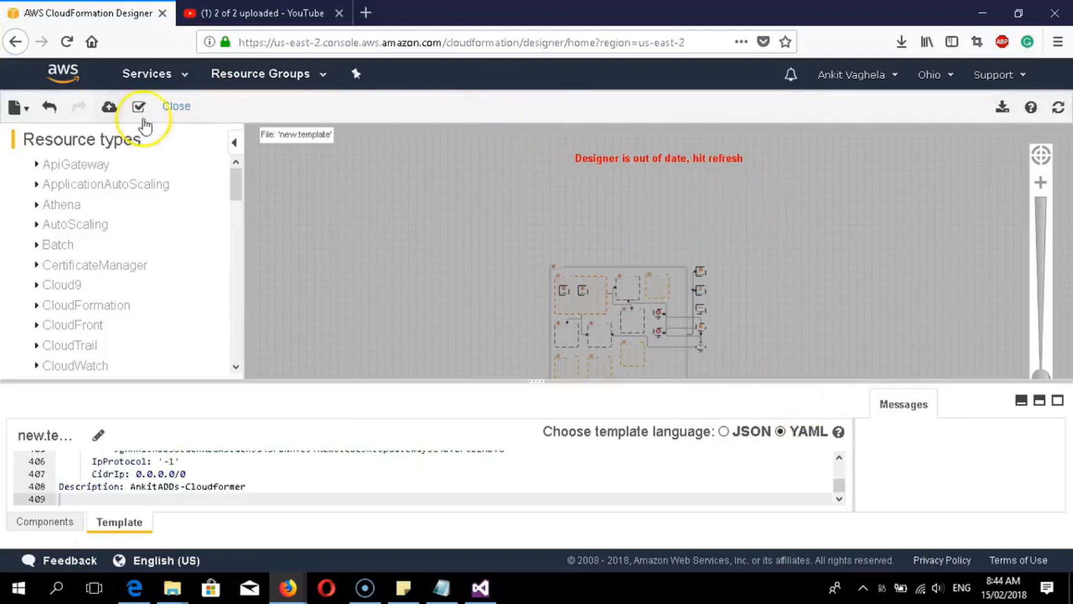
- Save the template as the local file AnkitOhio2 and confirm the download
click(17, 106)
click(17, 107)
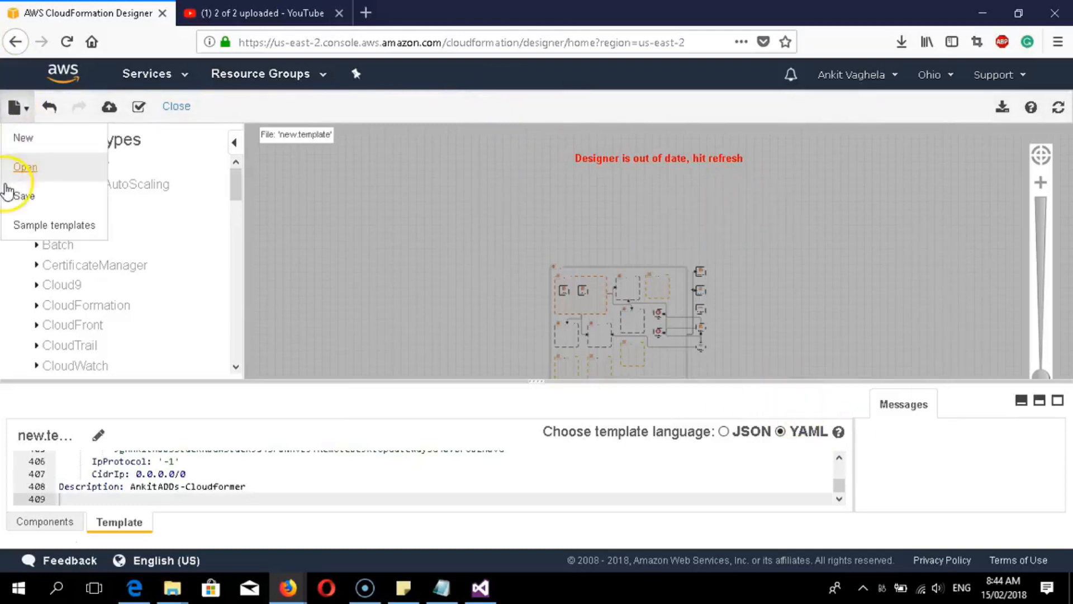
click(19, 195)
click(441, 162)
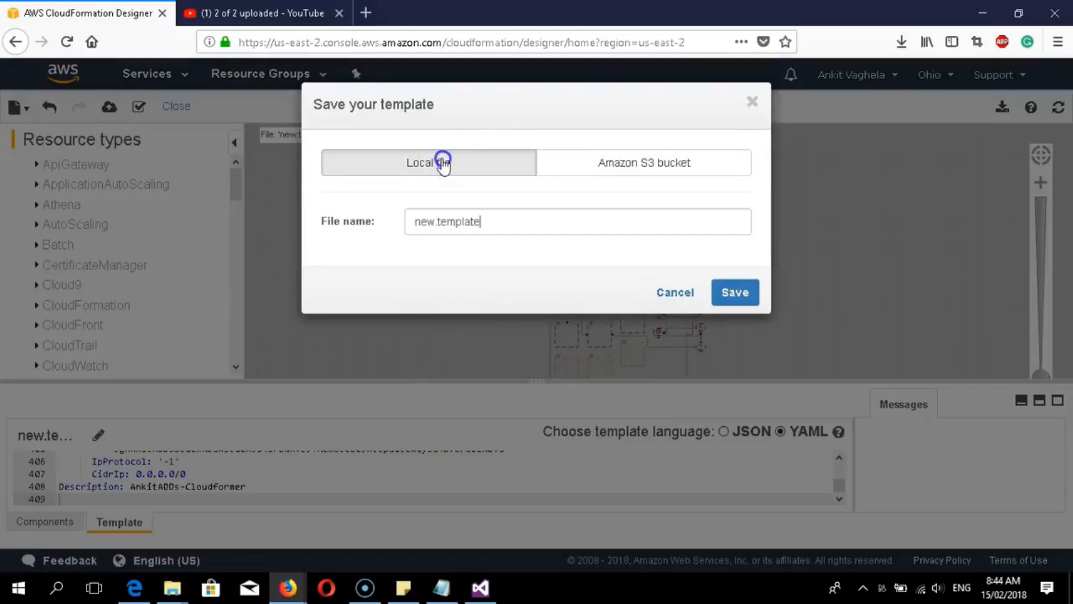
drag(480, 224, 373, 203)
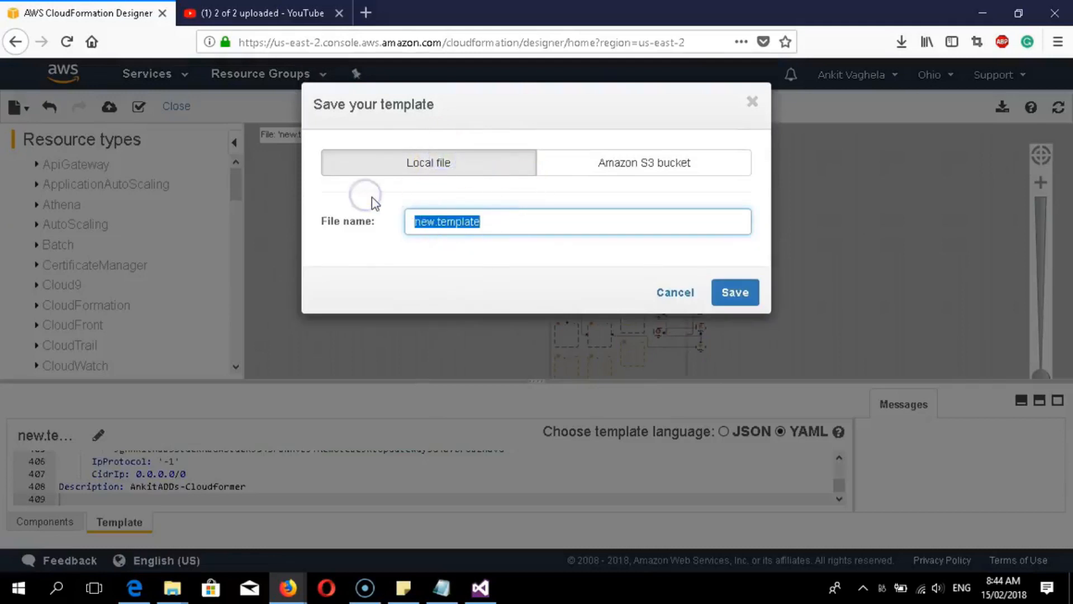
key(BackSpace)
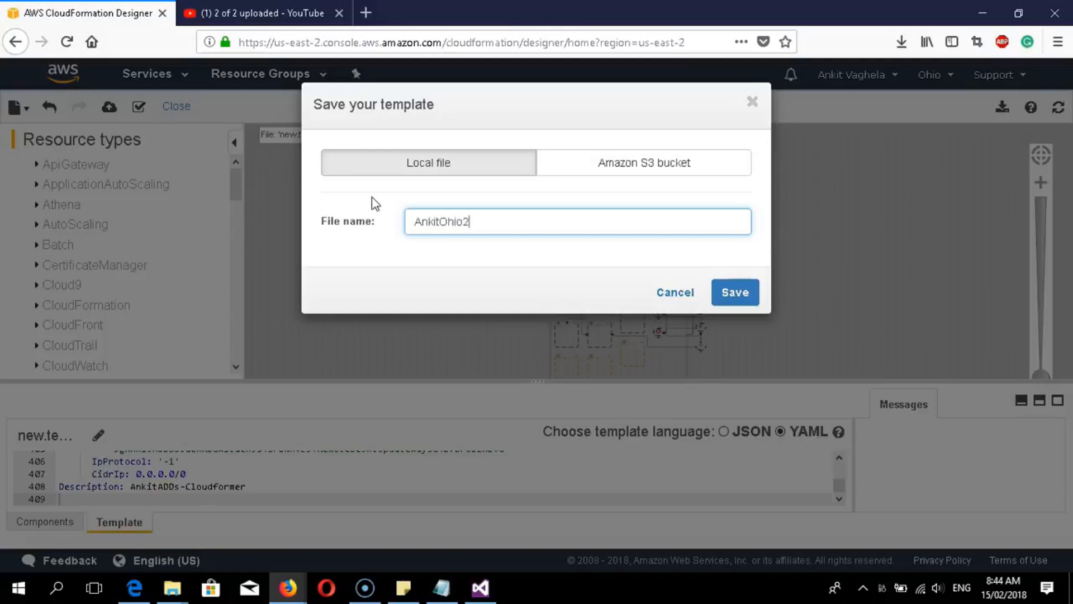
click(736, 297)
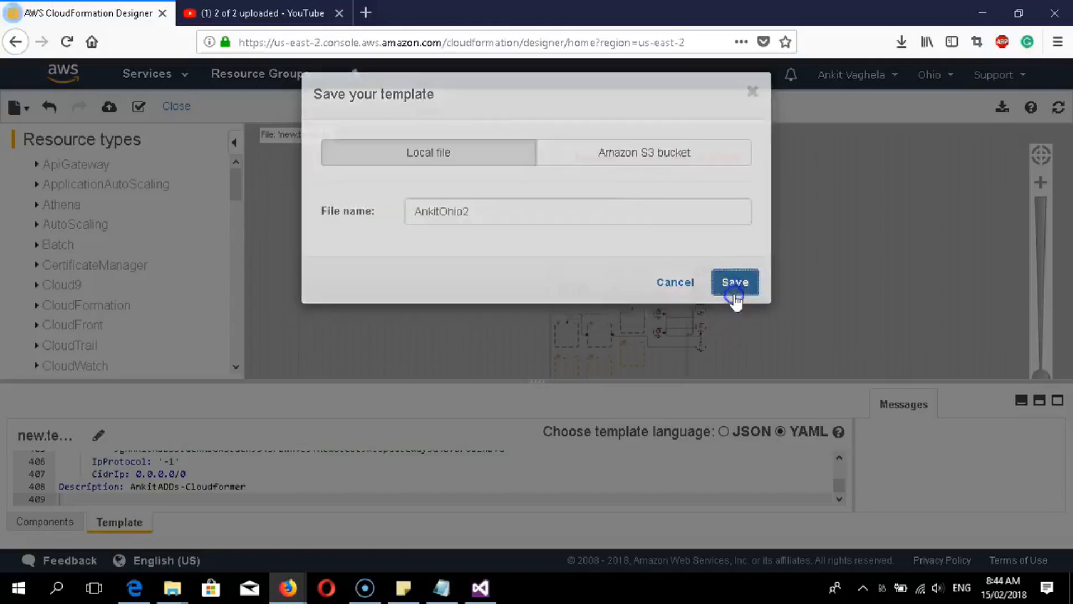
click(829, 336)
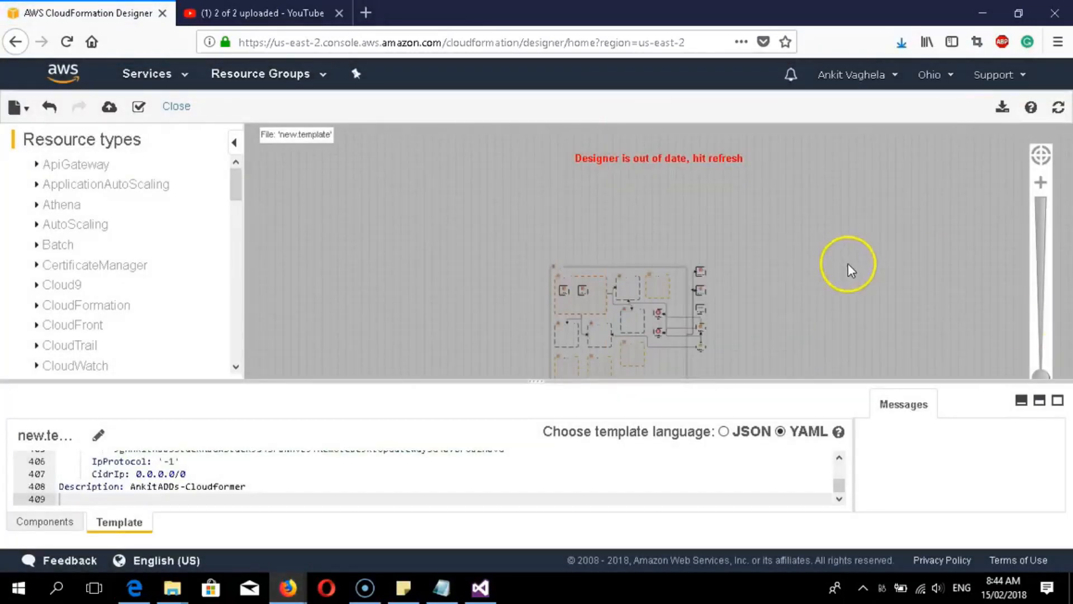
click(897, 42)
- Copy AnkitOhio2 from Downloads into the main jason file folder, then minimize both Explorer windows
click(888, 88)
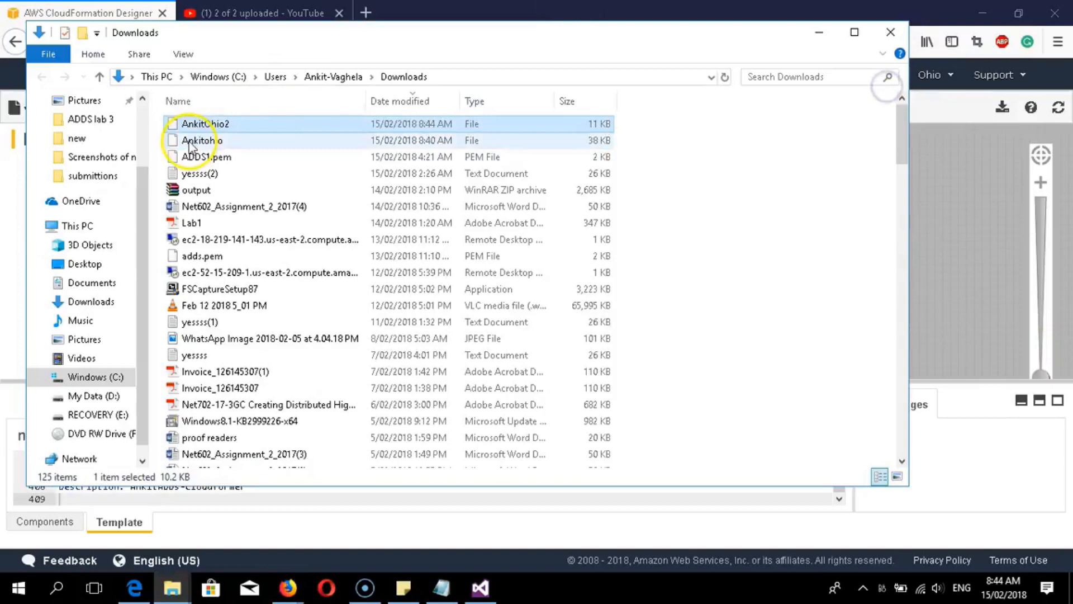
right_click(197, 127)
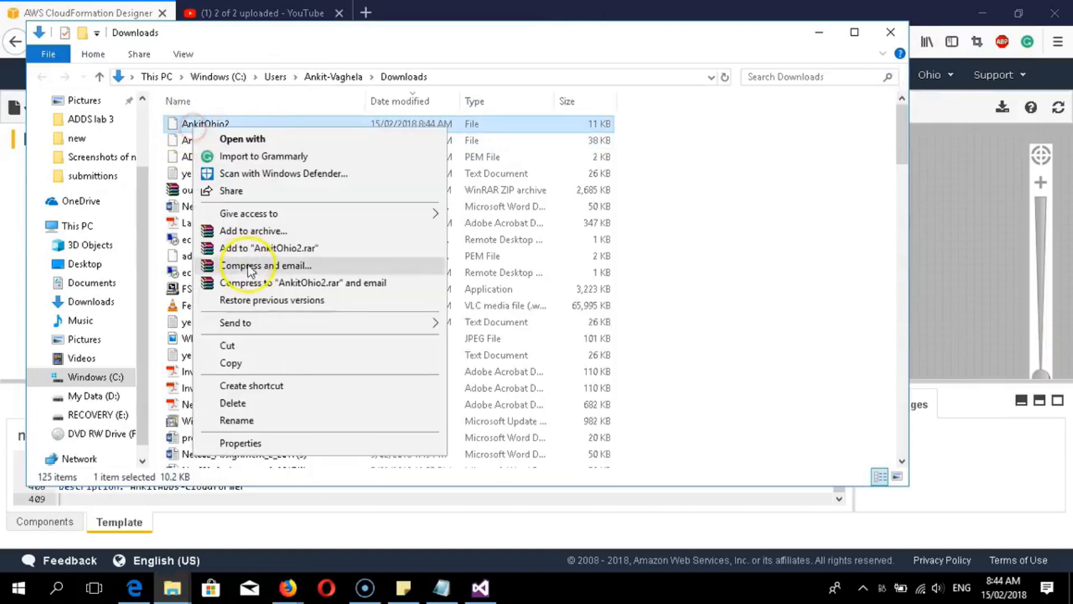
click(249, 361)
mouse_move(172, 587)
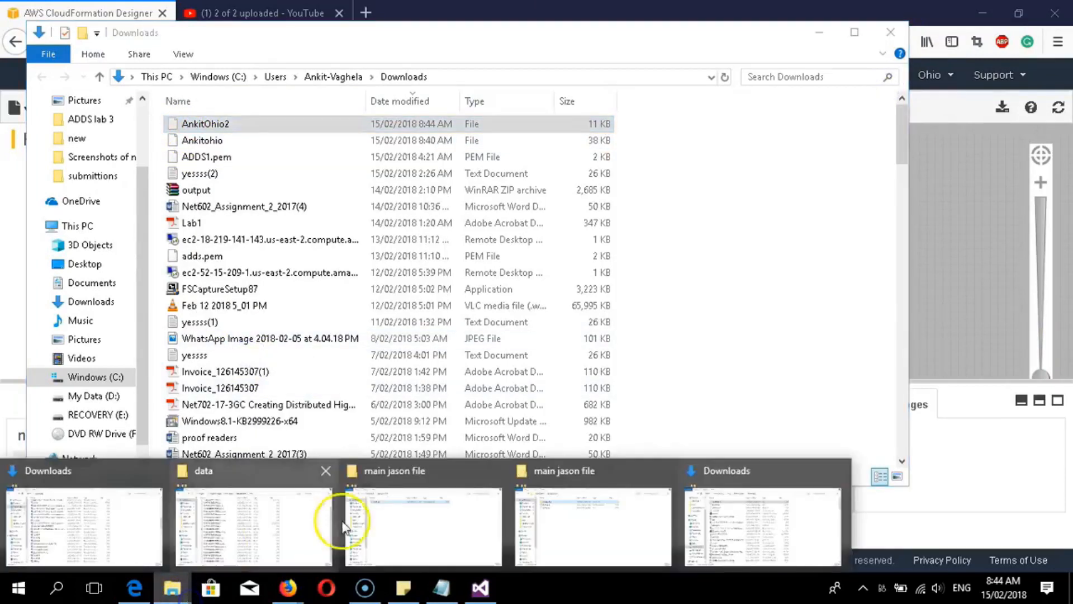
click(551, 519)
right_click(176, 218)
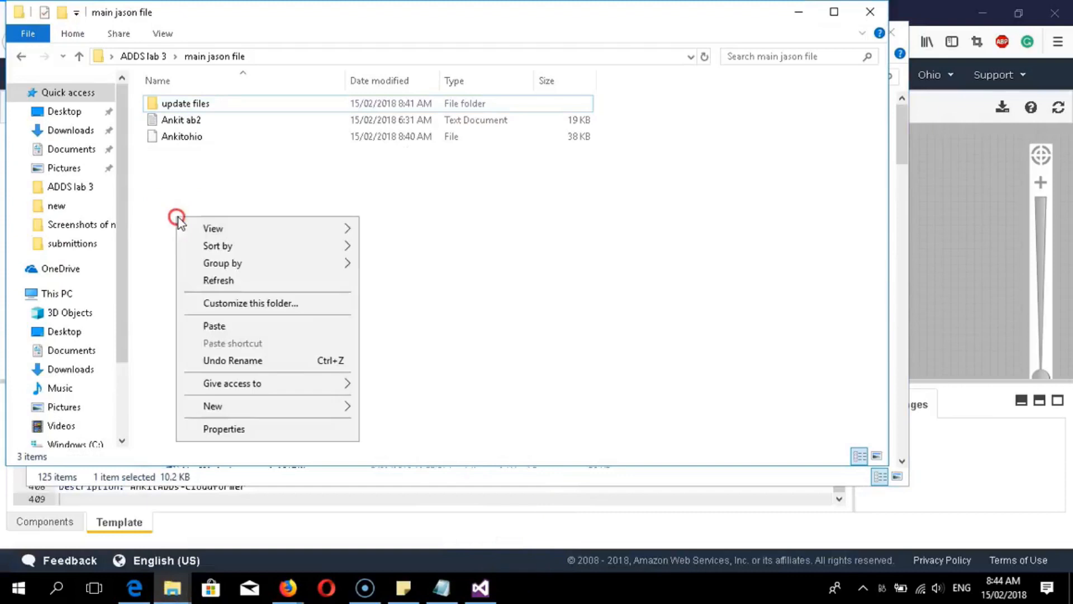
click(212, 327)
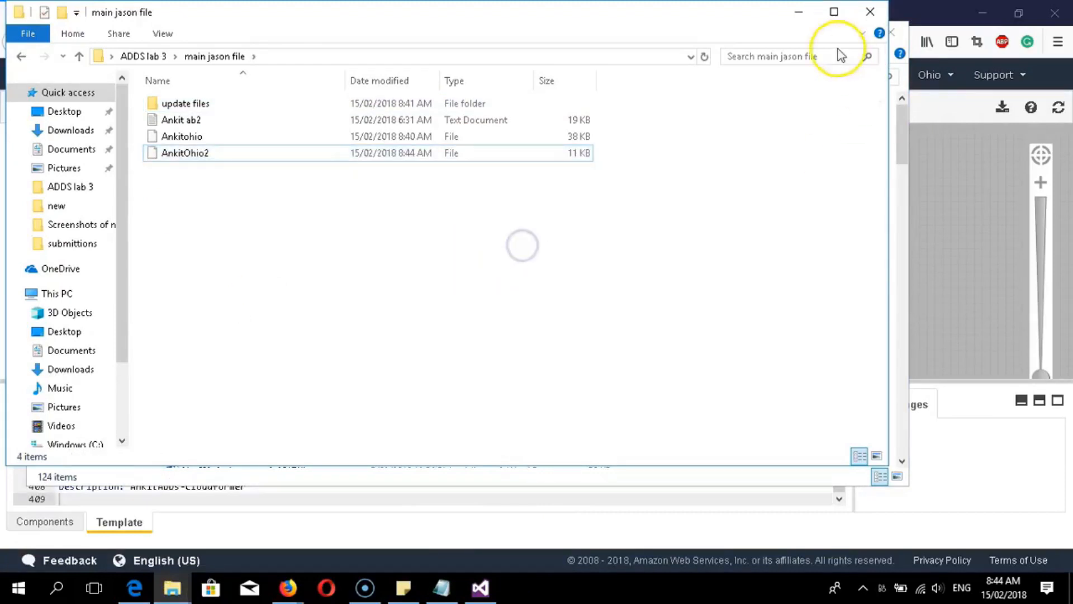
click(800, 12)
click(822, 33)
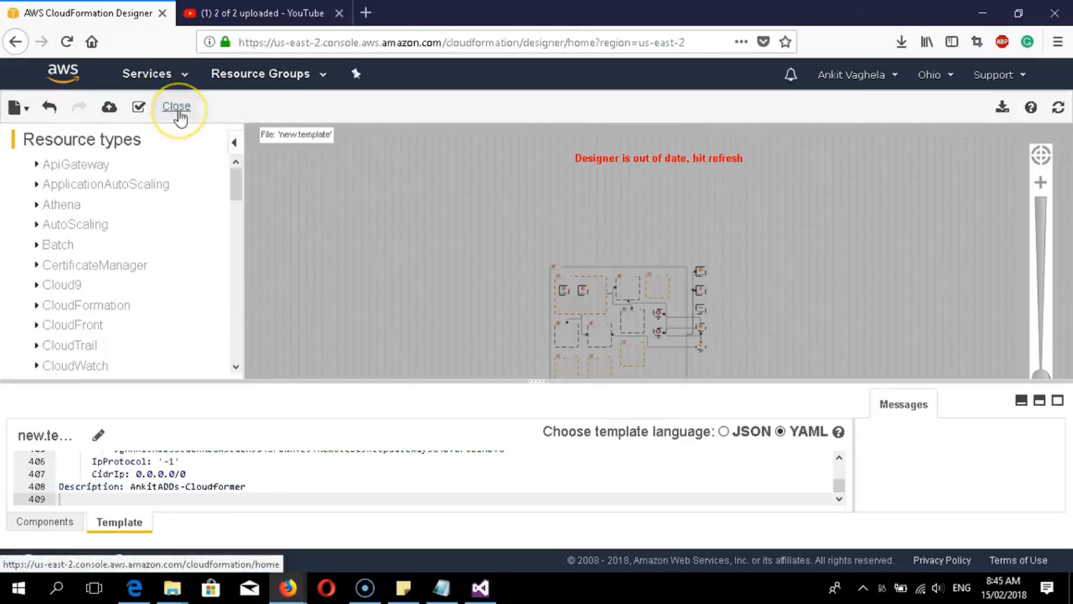
- Close the Designer, confirm leaving the page, and start Create Stack from the Stacks page
click(180, 113)
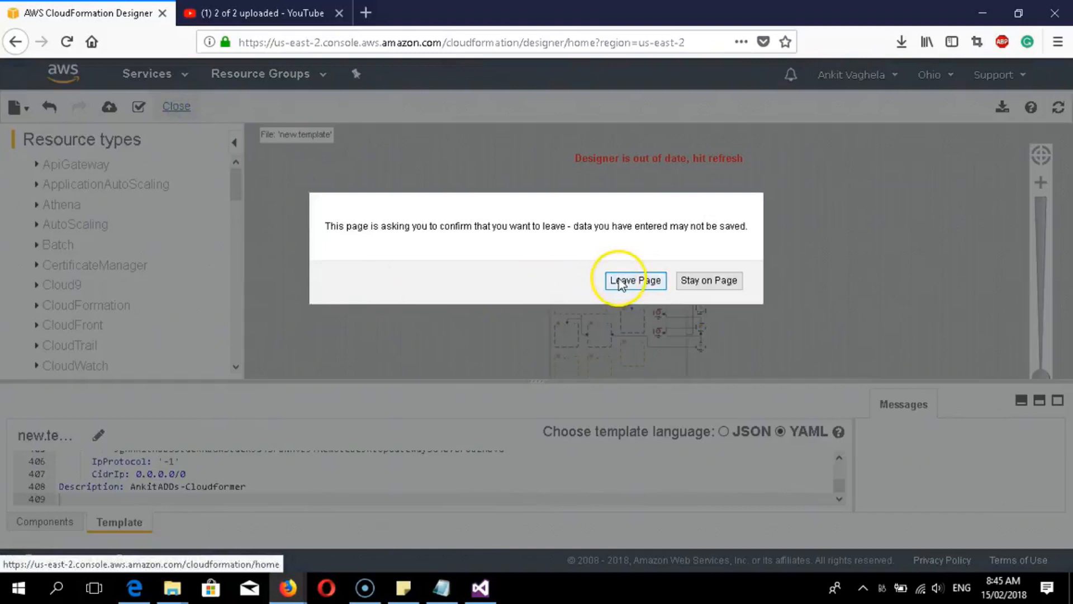
click(648, 282)
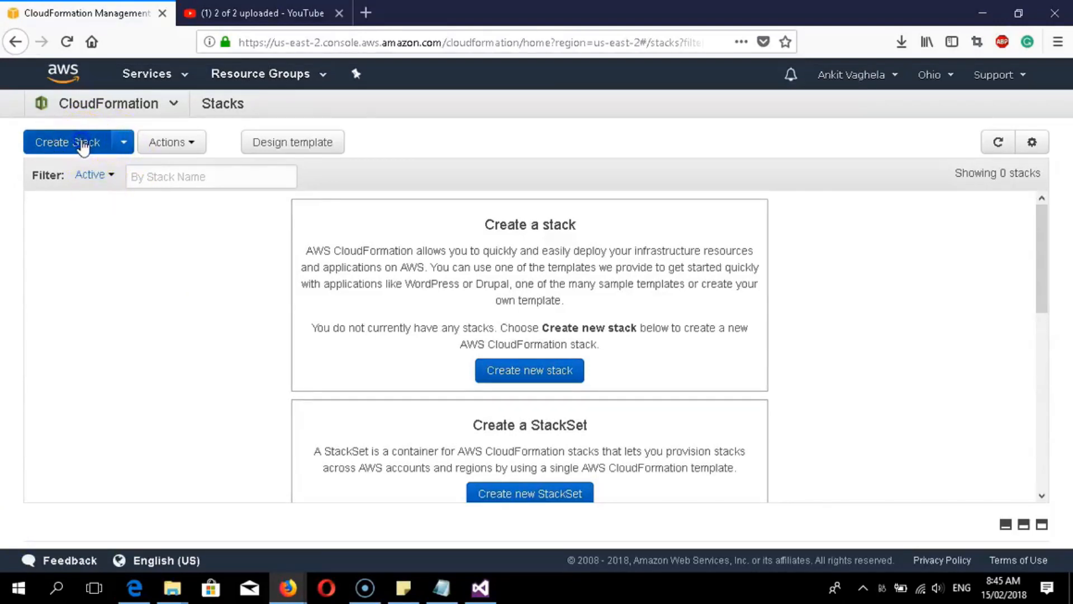
click(83, 144)
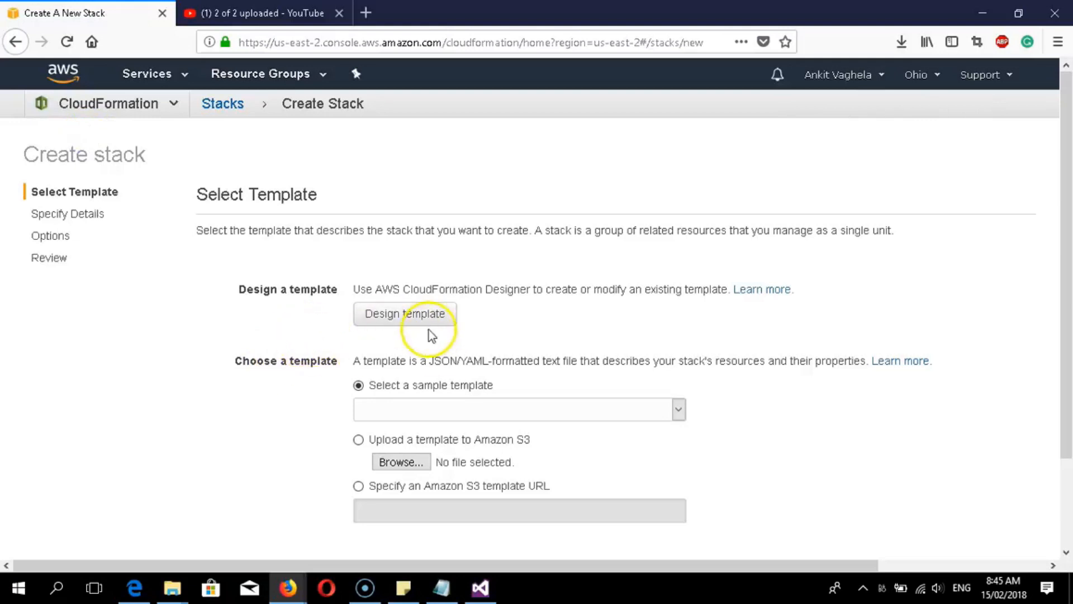
scroll(302, 358, down, 1)
scroll(304, 364, down, 3)
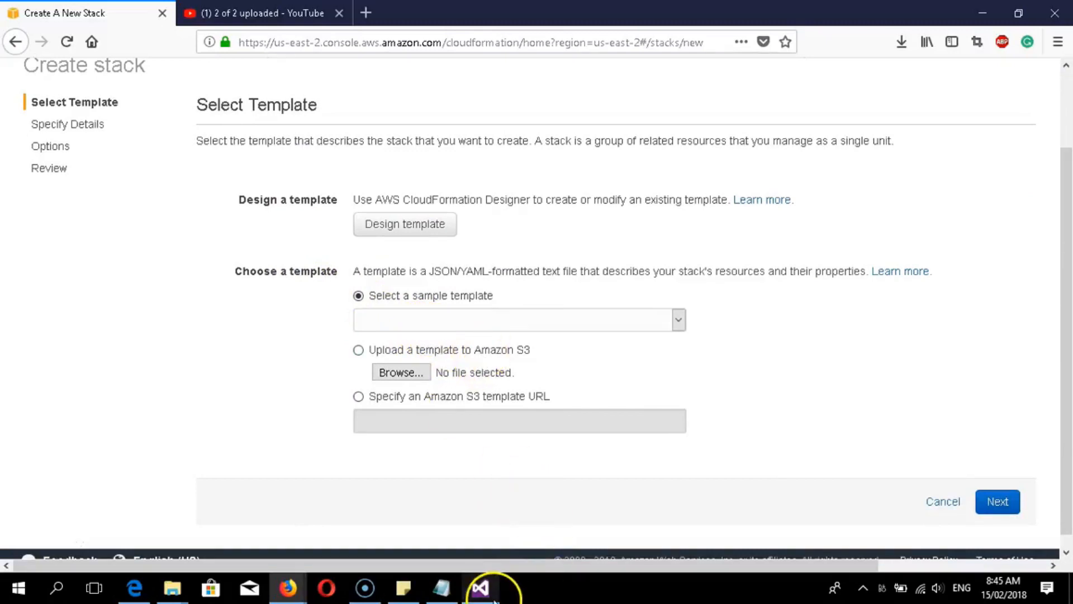
click(820, 367)
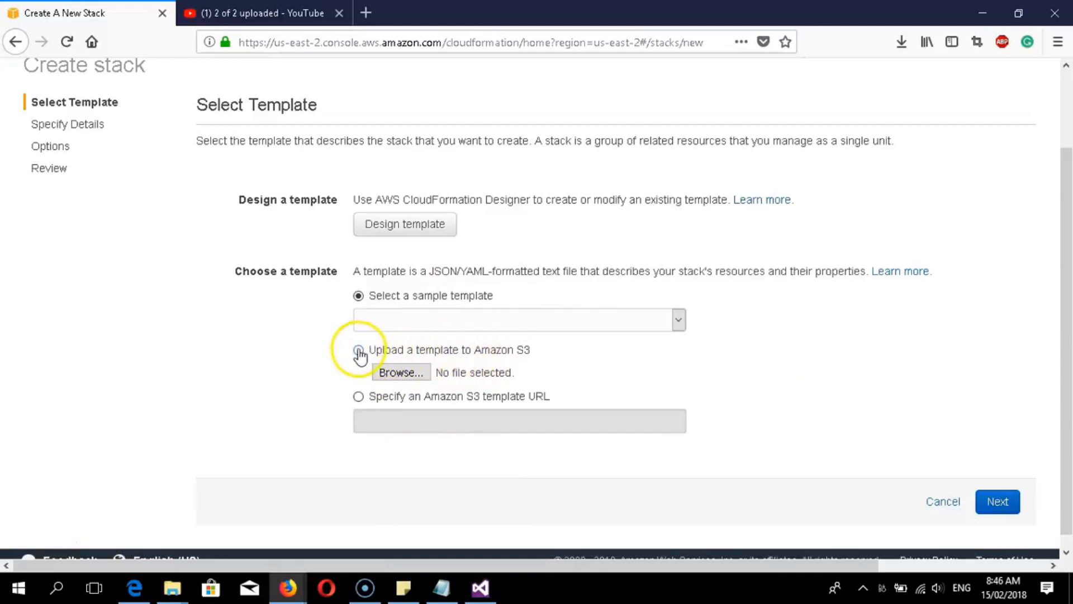
- Choose AnkitOhio2 from Desktop > ADDS lab 3 > main jason file as the uploaded template
click(382, 360)
click(402, 372)
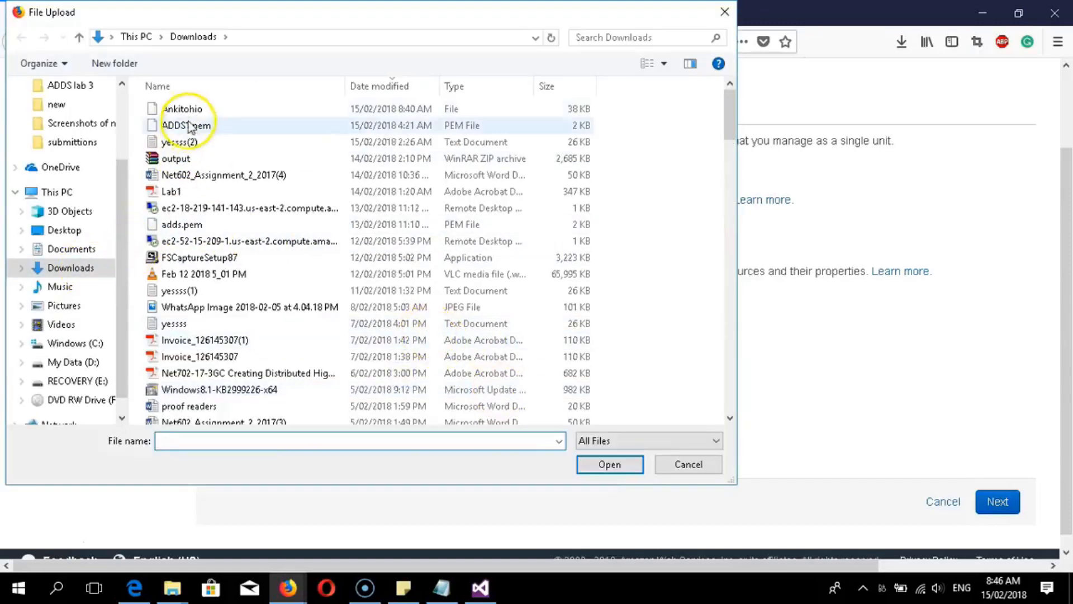
drag(726, 477, 822, 513)
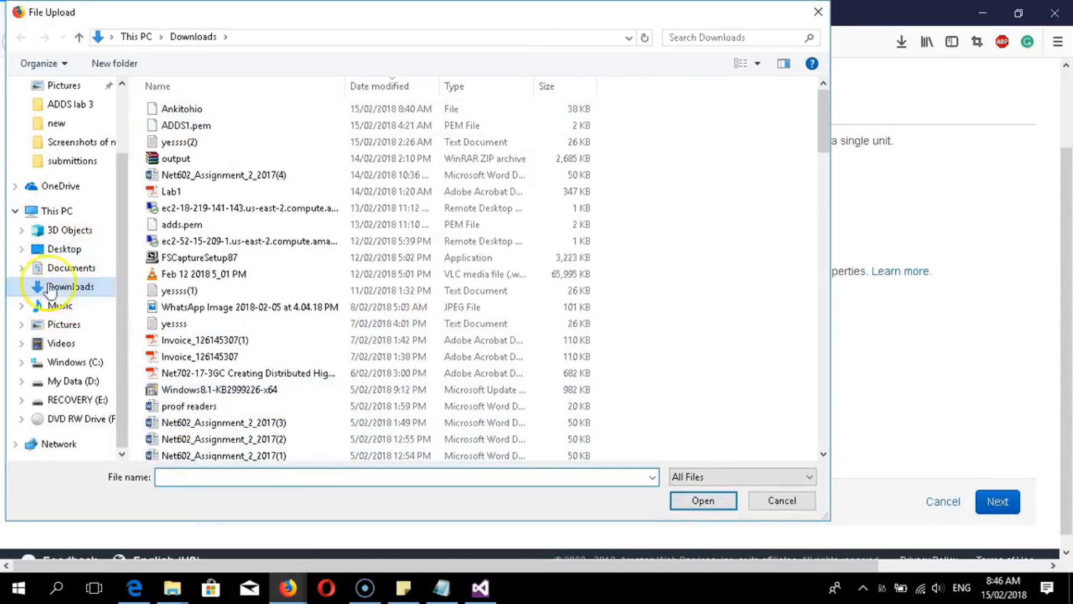
click(53, 249)
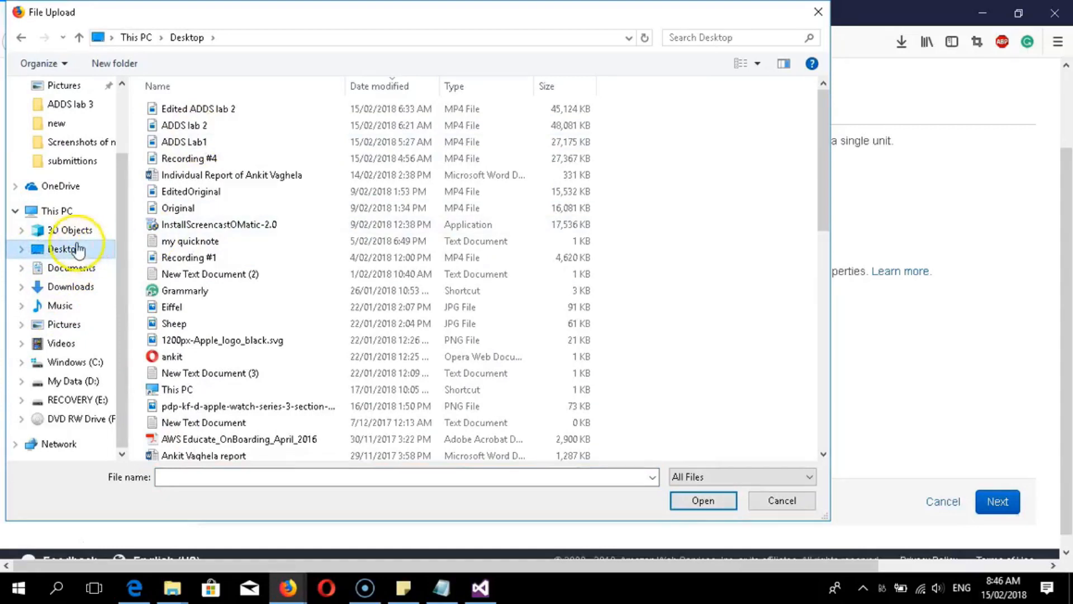
scroll(197, 335, down, 5)
scroll(248, 401, down, 4)
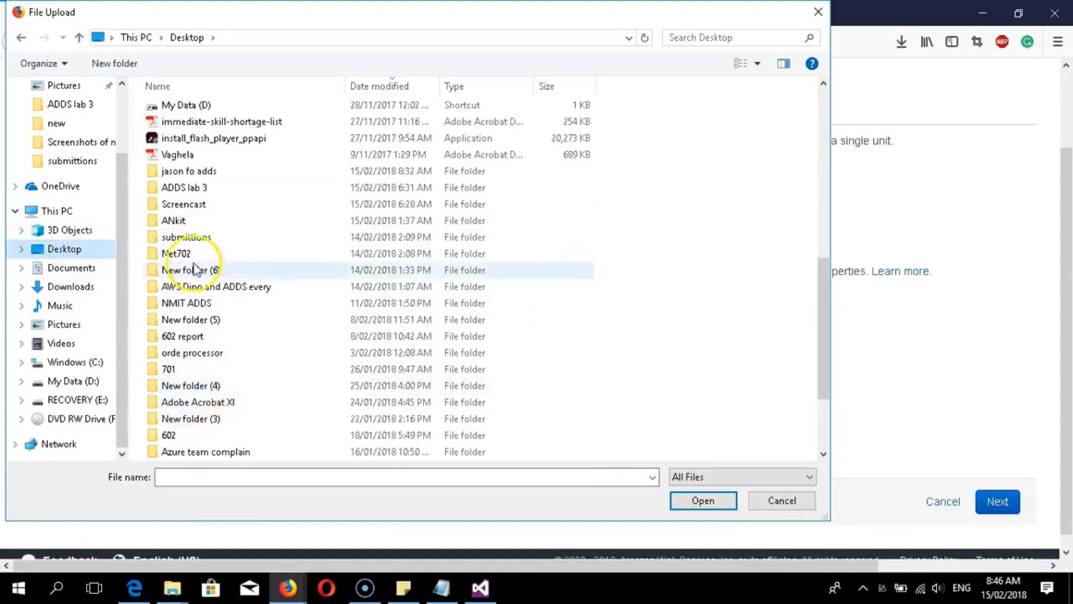
click(193, 286)
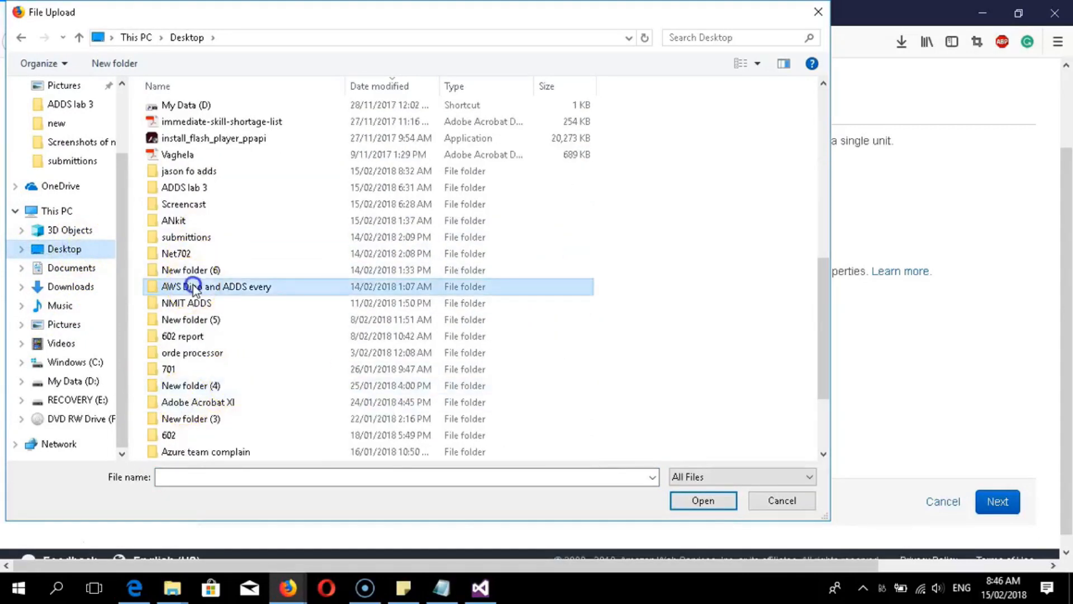
double_click(214, 191)
double_click(204, 109)
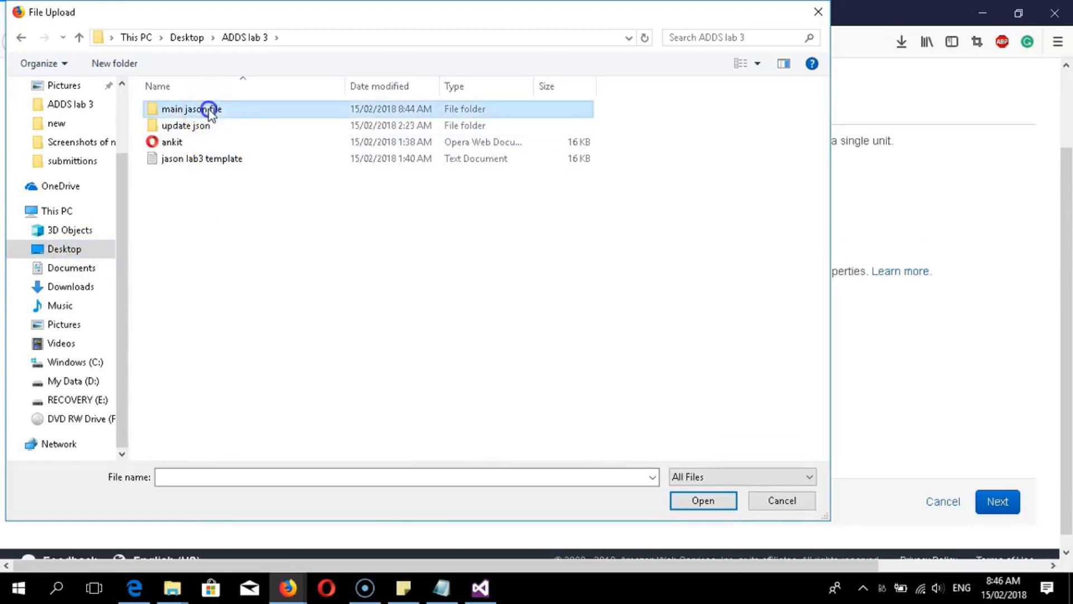
click(201, 161)
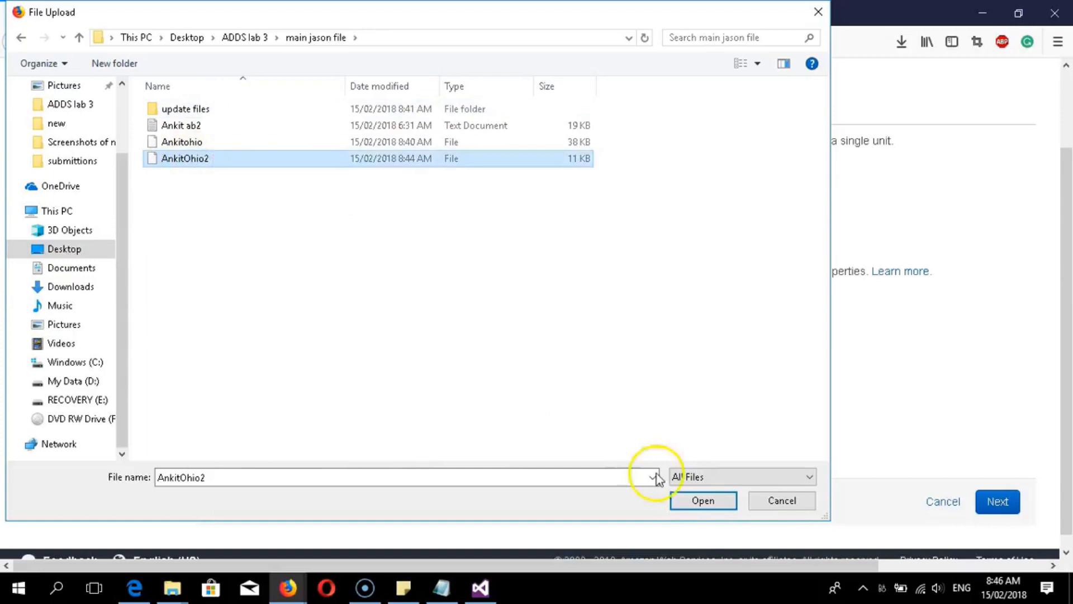
click(703, 501)
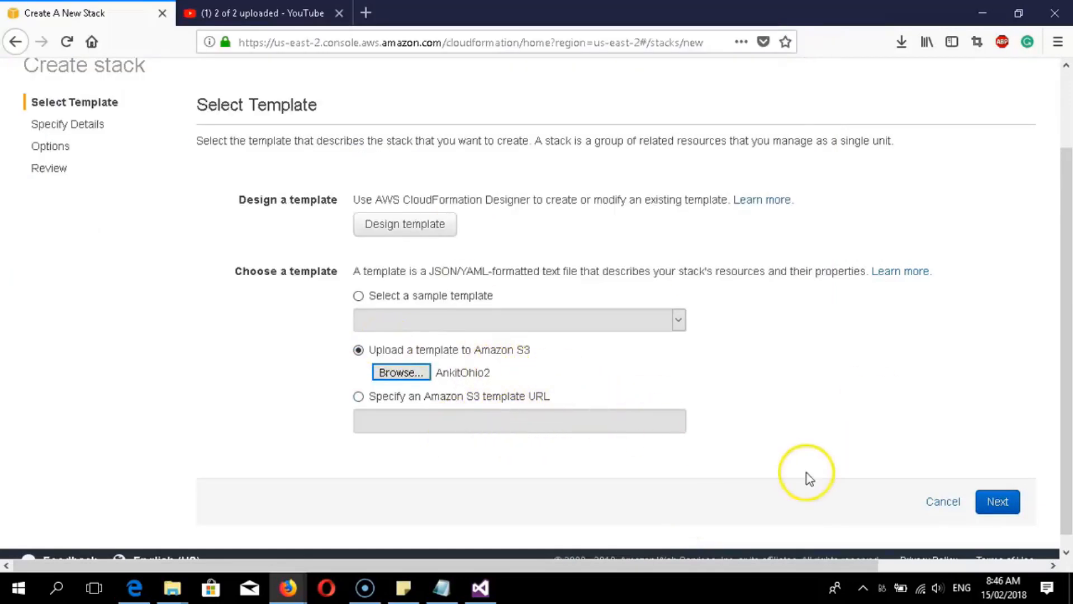
- Name the stack Ankit-ADDSStackohio and continue to the Options step
click(1007, 506)
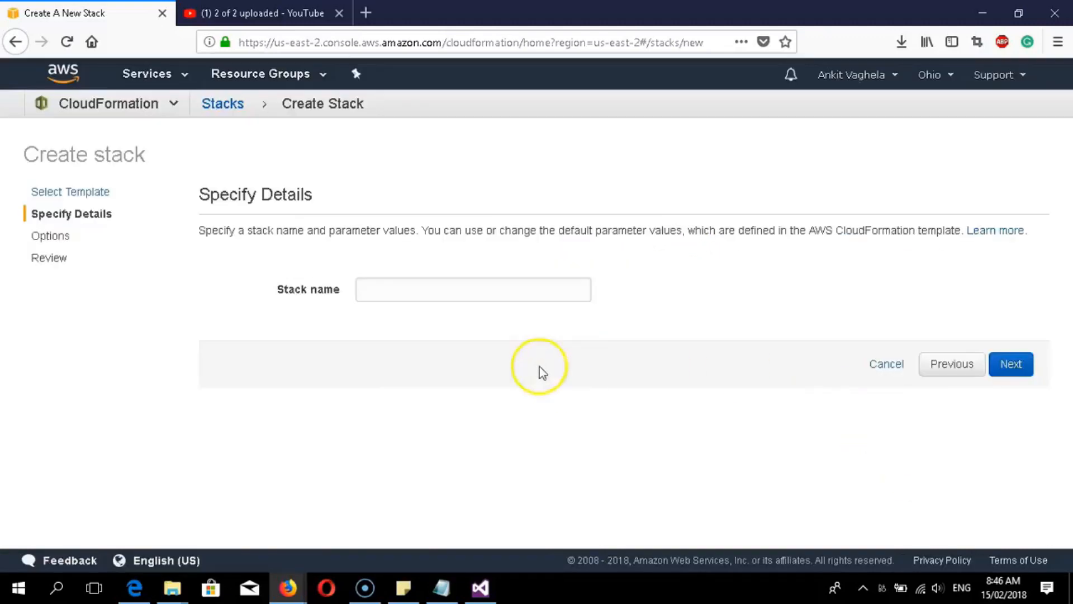
click(466, 293)
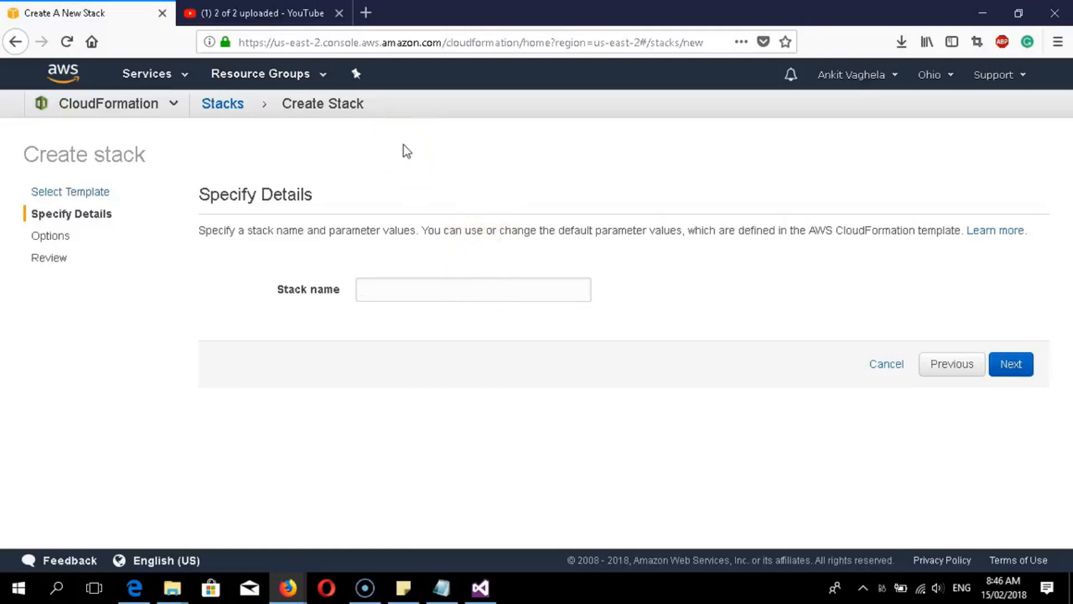
text(Ankit)
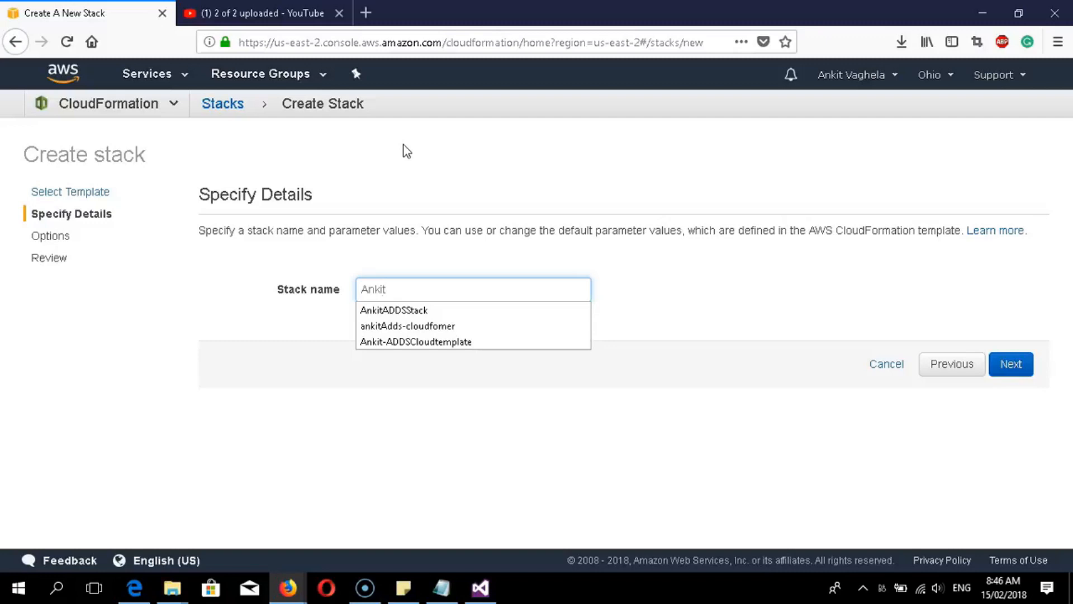
text(-)
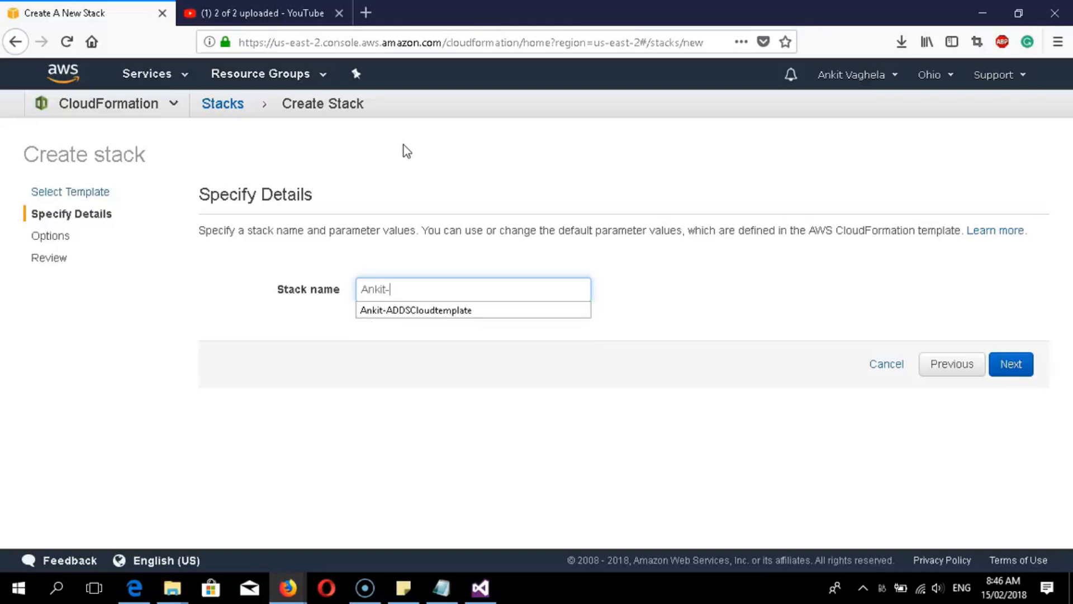
text(ADDSStack)
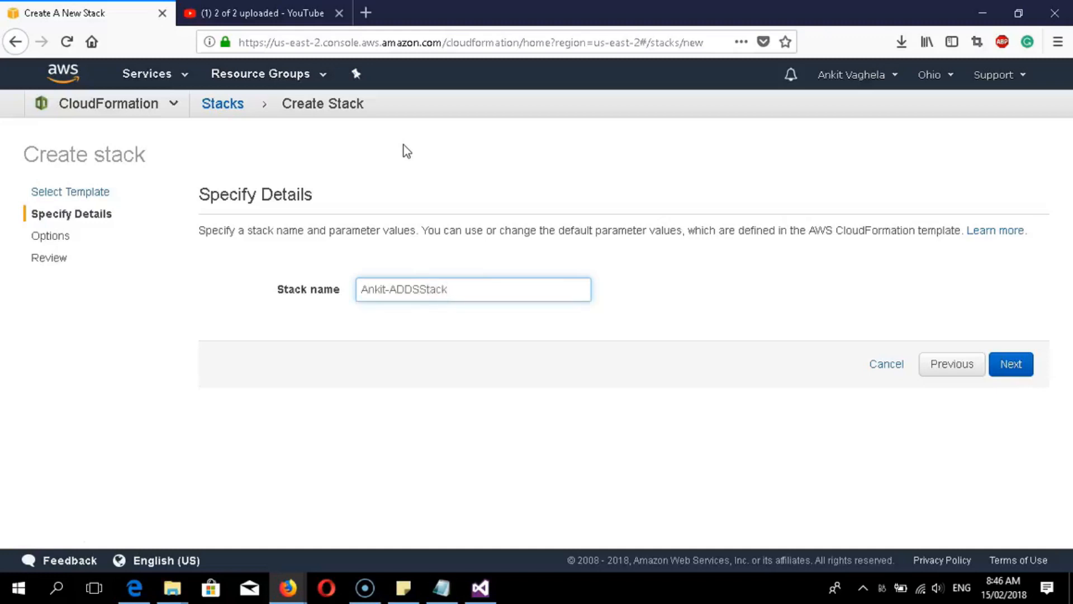
text(ohio)
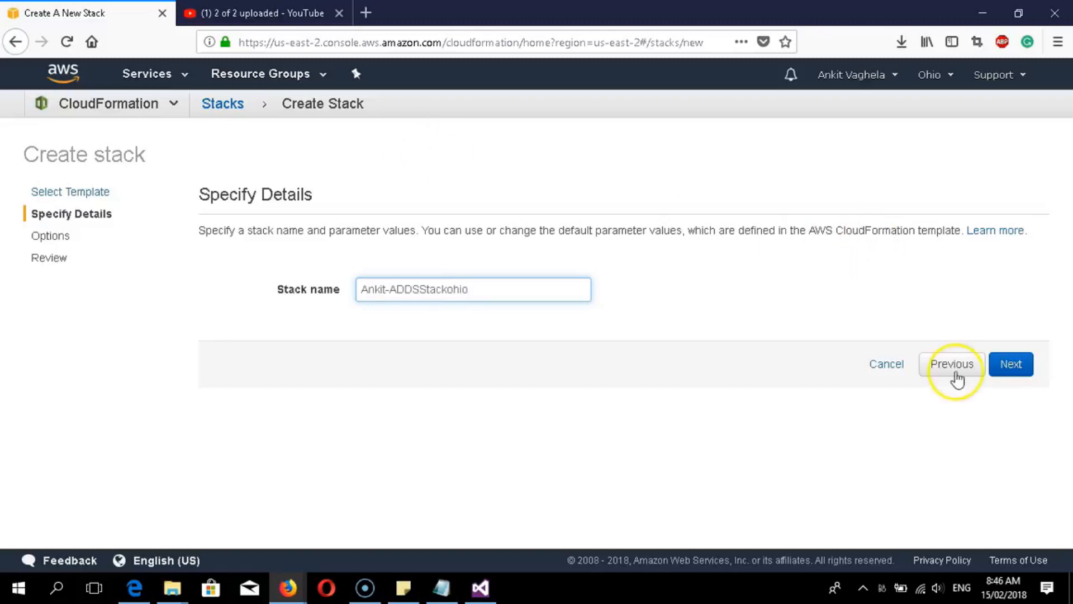
click(1009, 368)
click(316, 333)
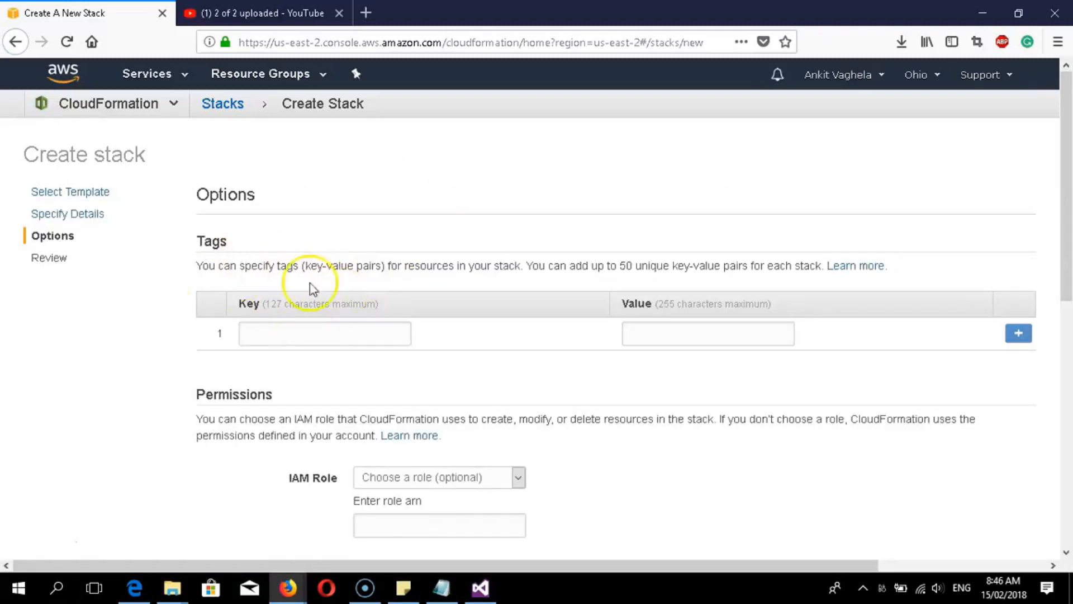
click(336, 338)
text(Dinostore)
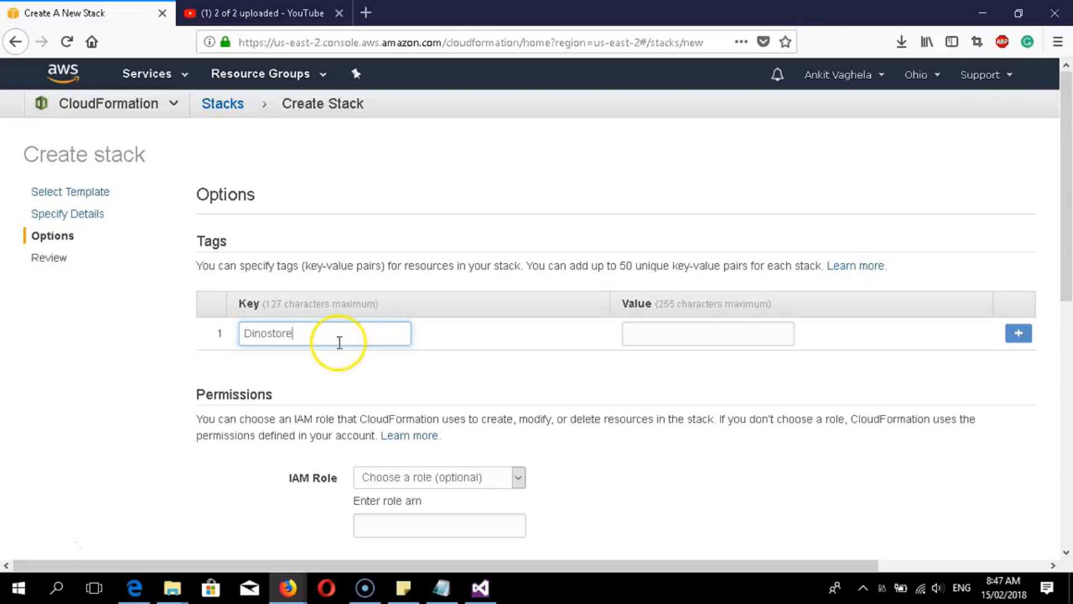
scroll(455, 472, down, 2)
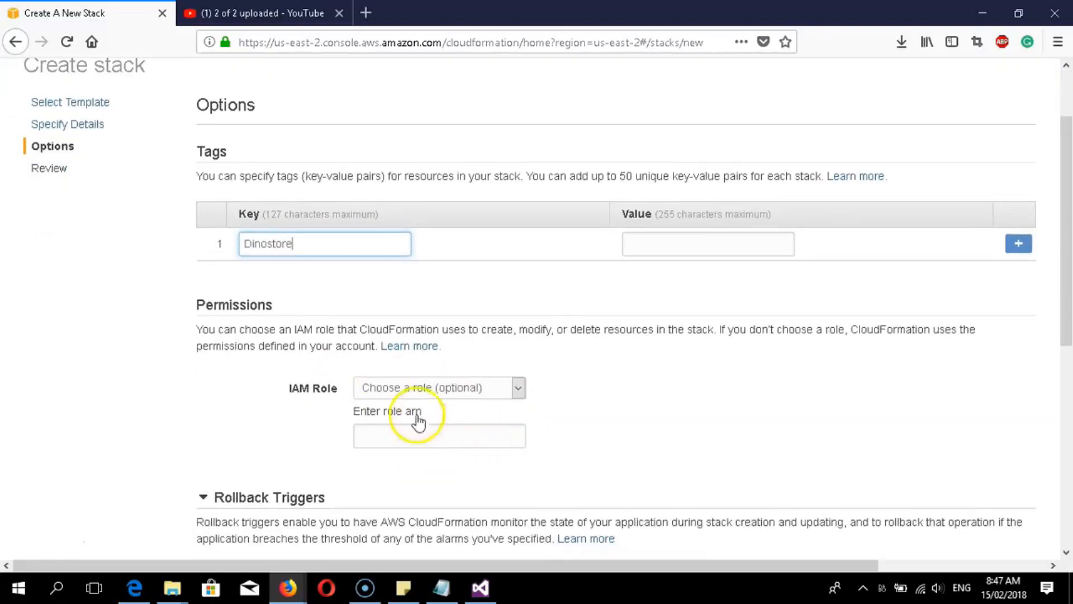
scroll(407, 358, down, 2)
scroll(313, 450, down, 1)
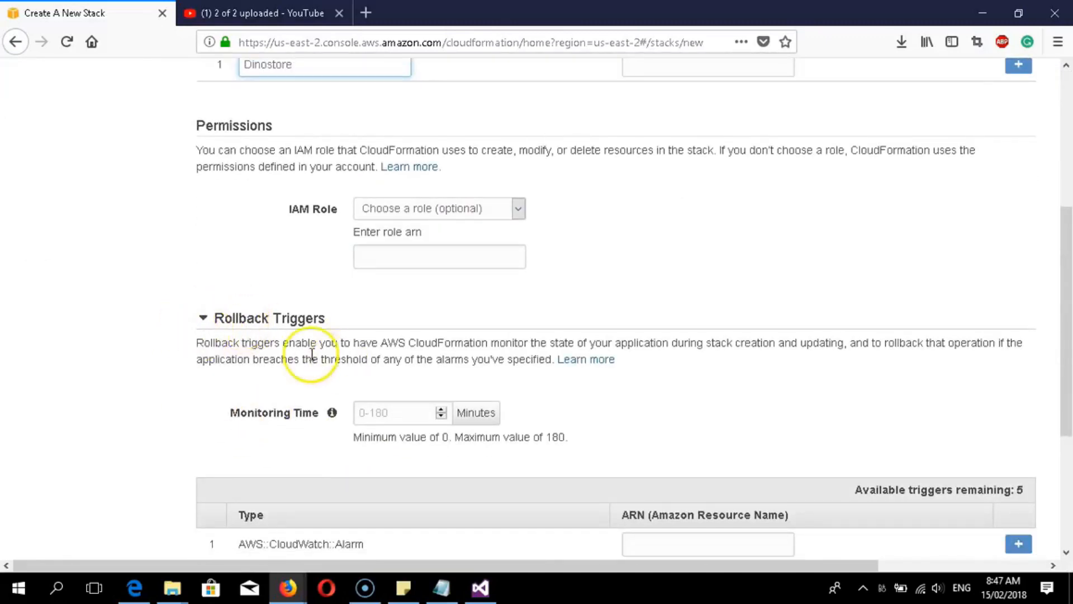
scroll(394, 395, down, 3)
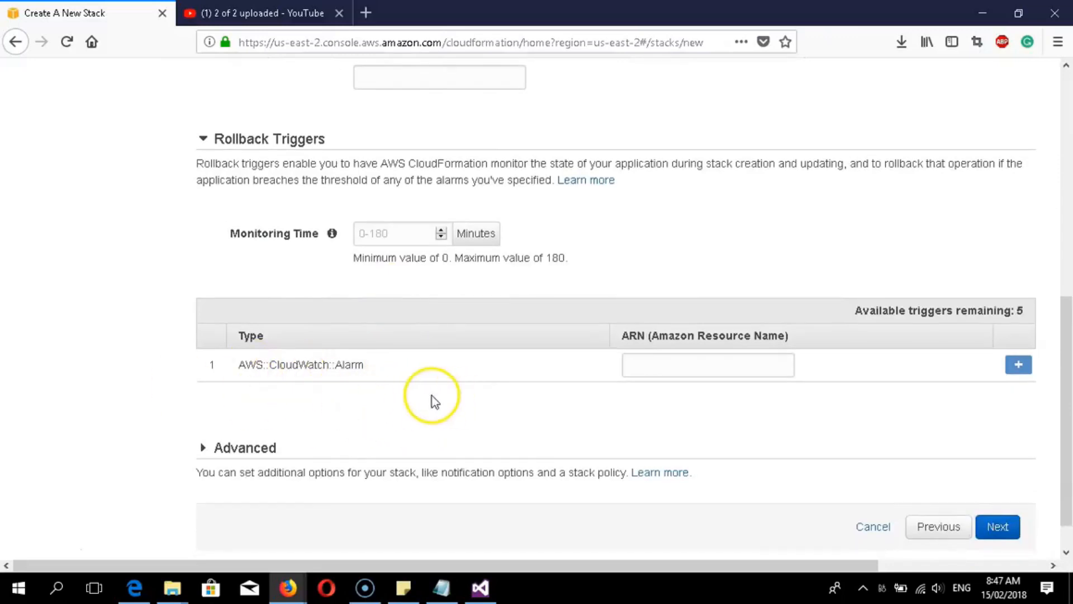
scroll(674, 467, down, 1)
scroll(577, 410, up, 5)
scroll(577, 410, up, 4)
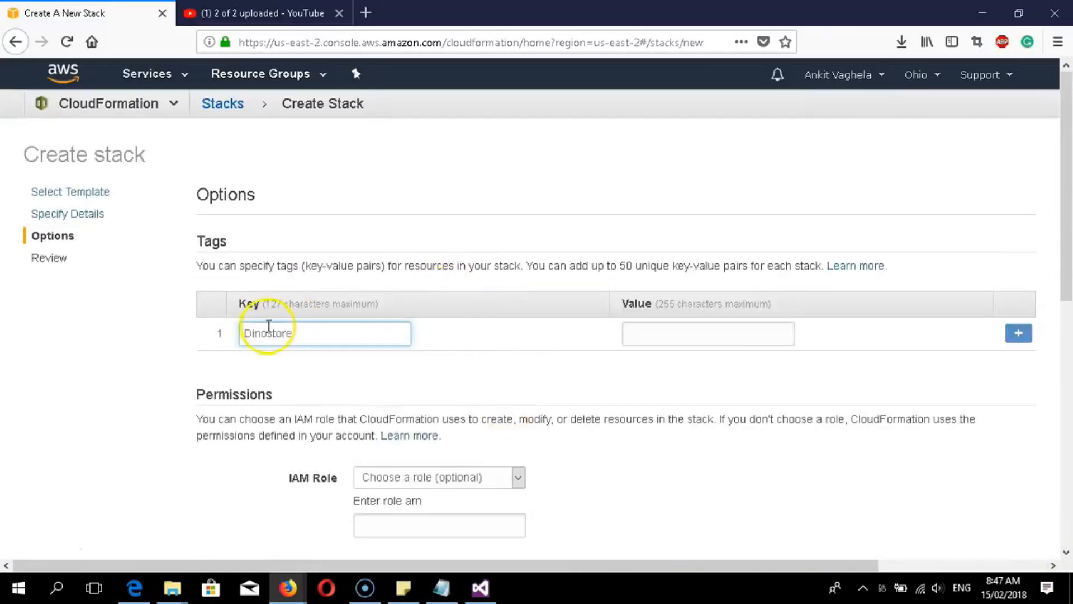
scroll(412, 311, down, 7)
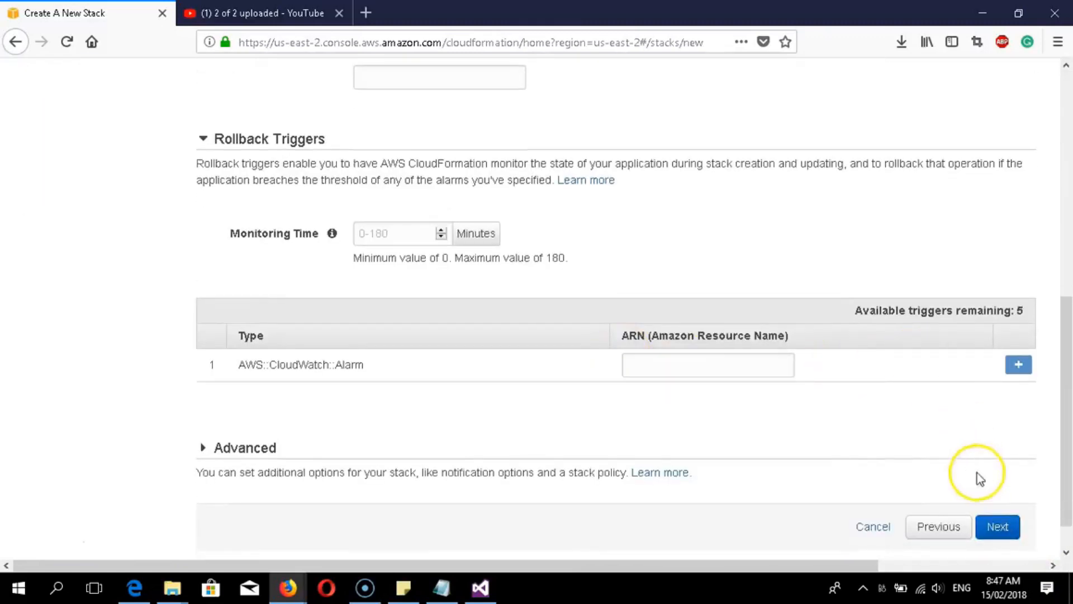
- Look over the Review page summary and create the Ankit-ADDSStackohio stack
click(1005, 538)
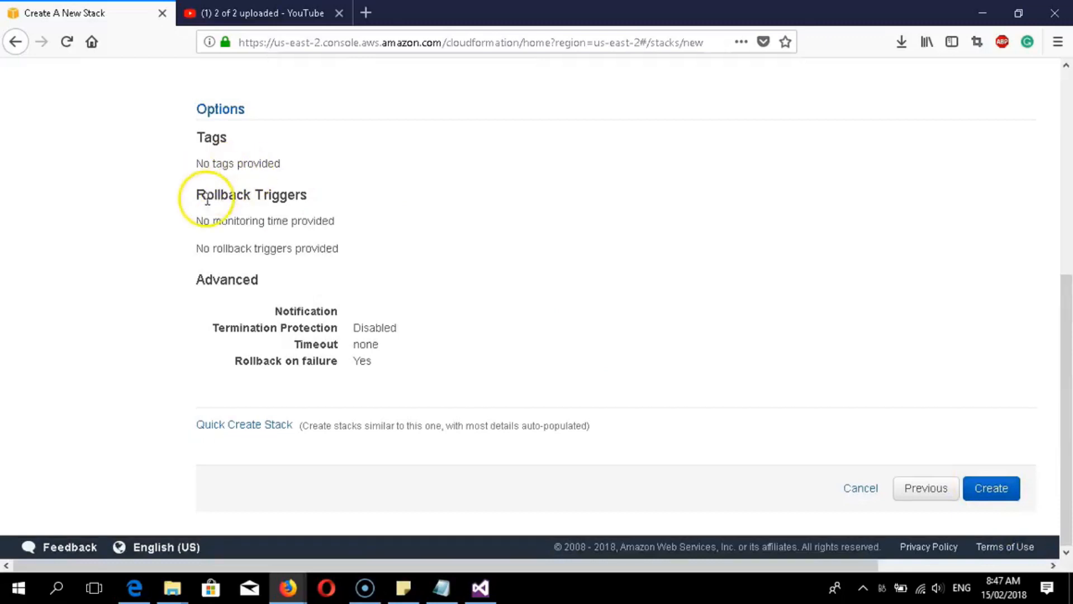
scroll(313, 269, up, 6)
scroll(263, 263, down, 2)
scroll(225, 259, up, 2)
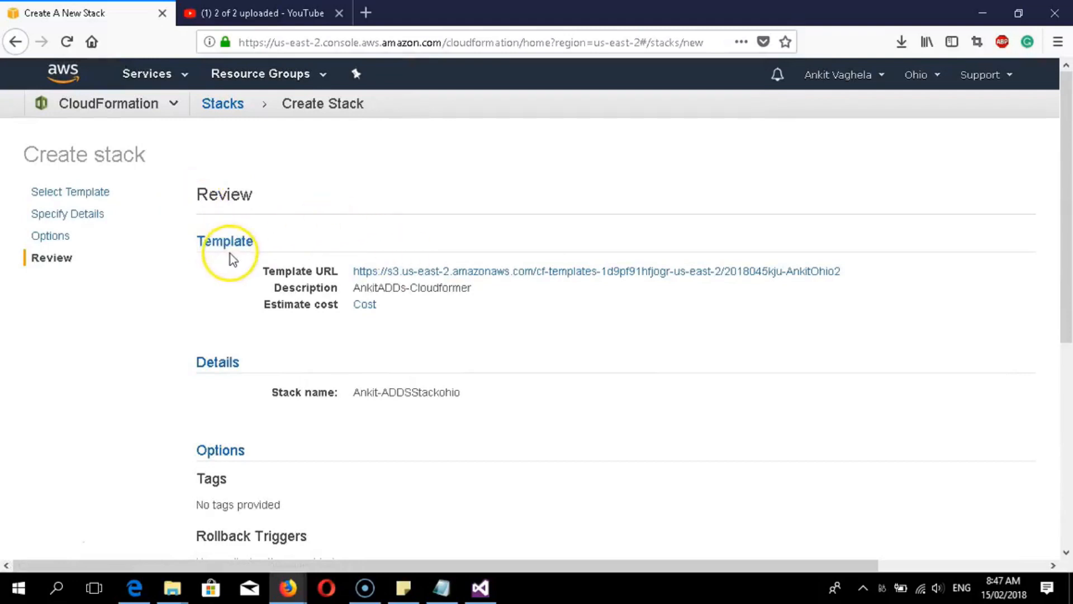
scroll(229, 254, down, 5)
scroll(263, 274, up, 3)
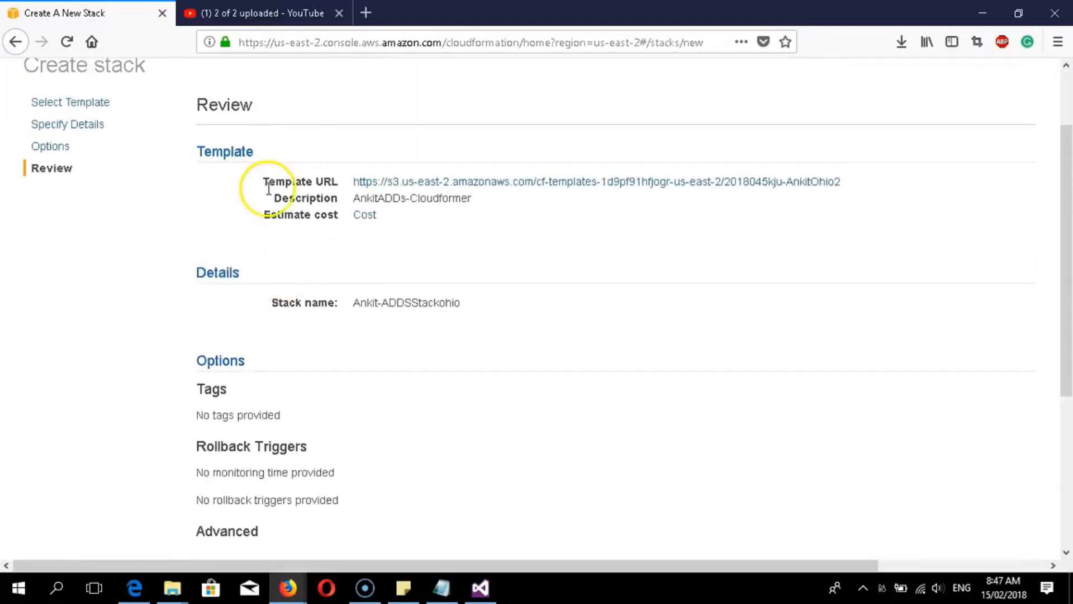
scroll(319, 352, down, 6)
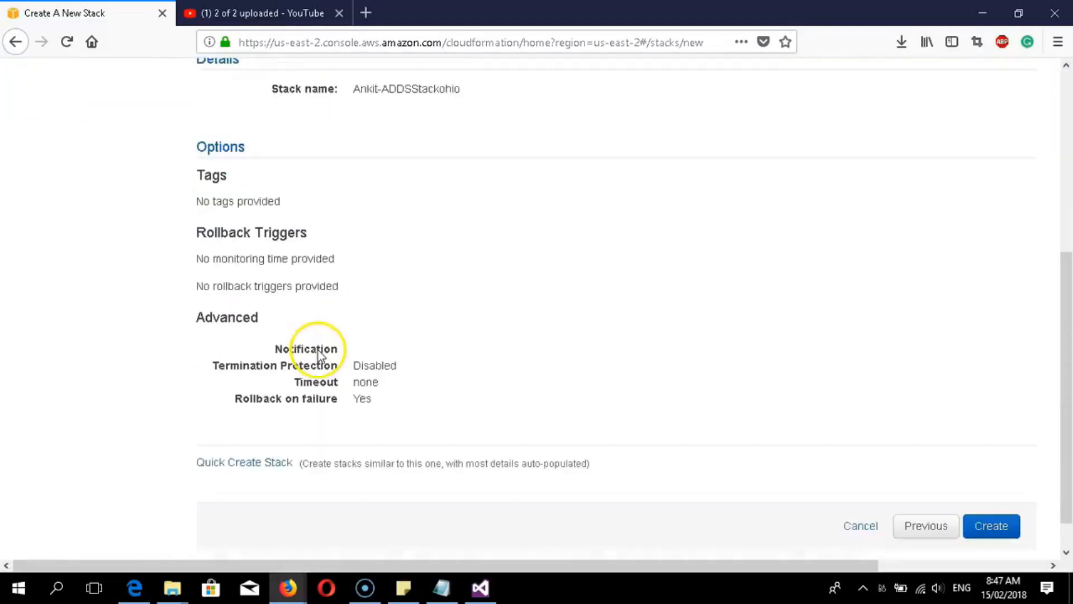
scroll(503, 363, up, 8)
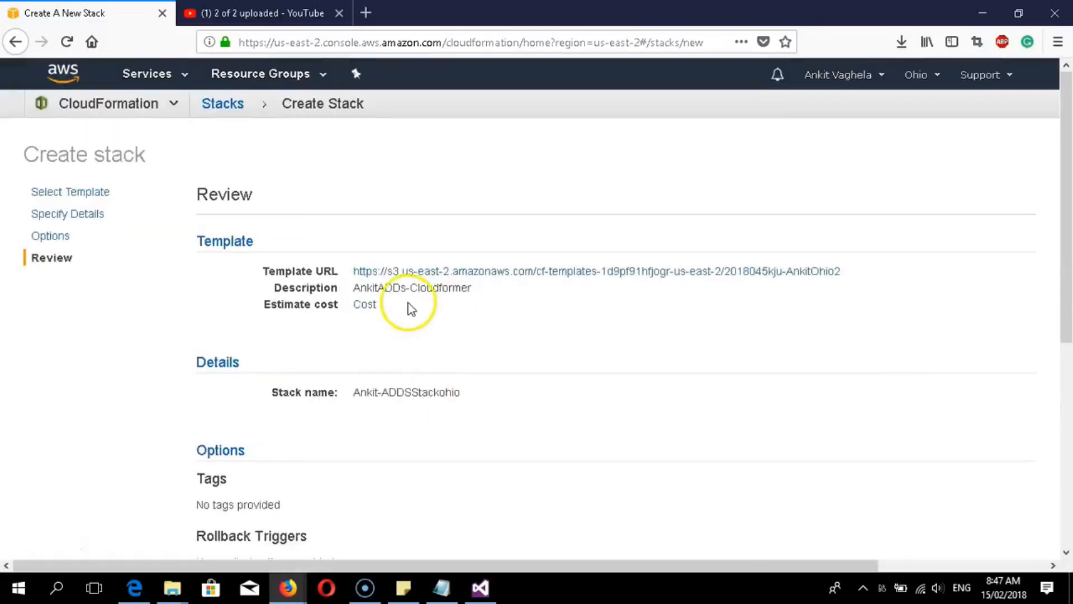
scroll(412, 310, down, 8)
scroll(425, 330, up, 3)
scroll(839, 436, down, 3)
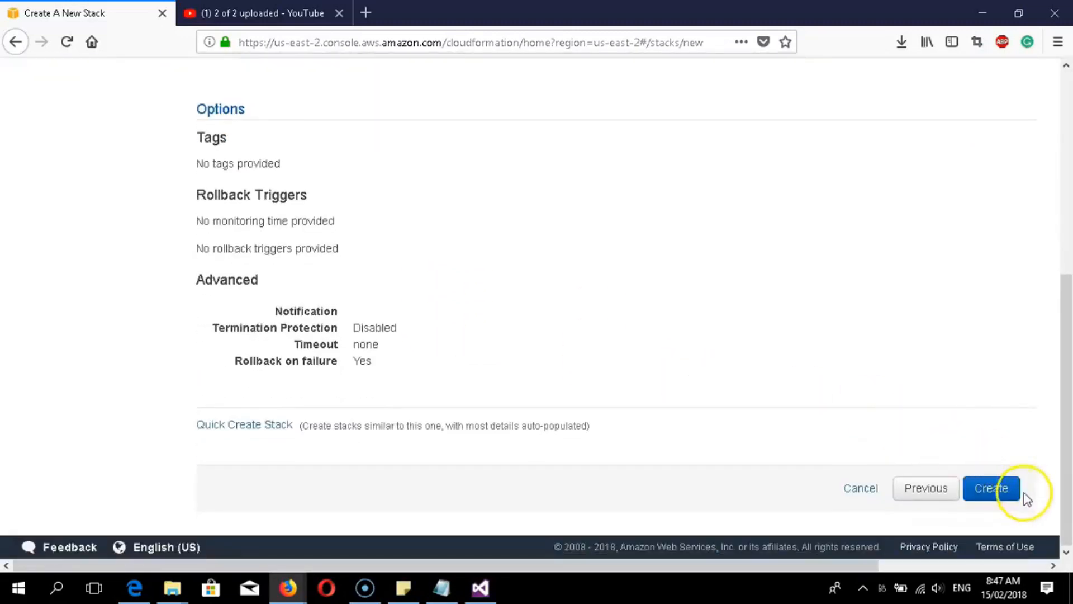
click(1000, 489)
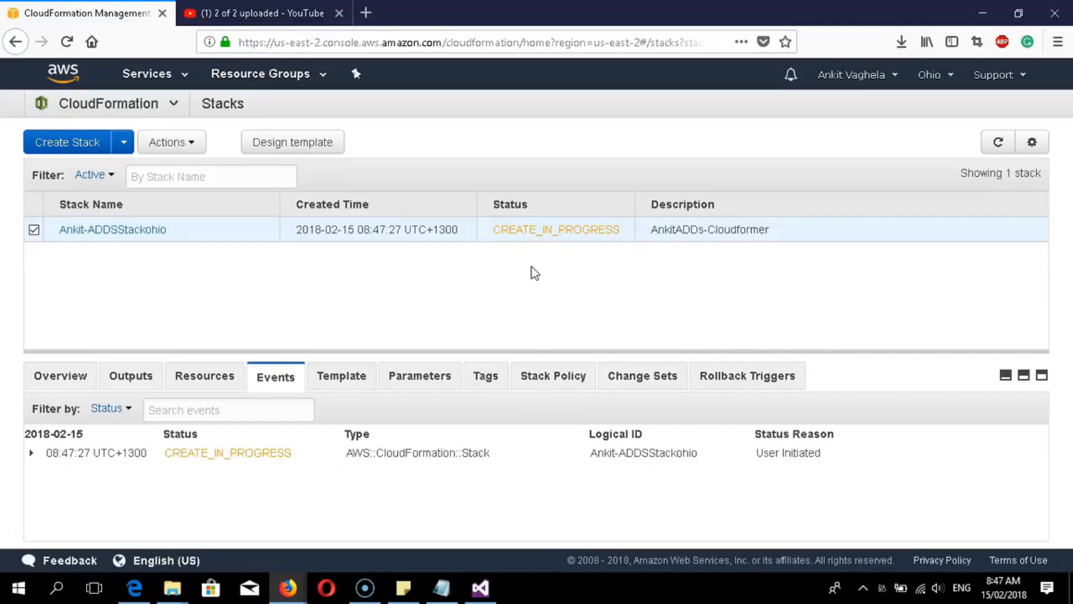
- Go back to the stacks list and read Ankit-ADDSStackohio's ROLLBACK_IN_PROGRESS status and failed resources
click(565, 236)
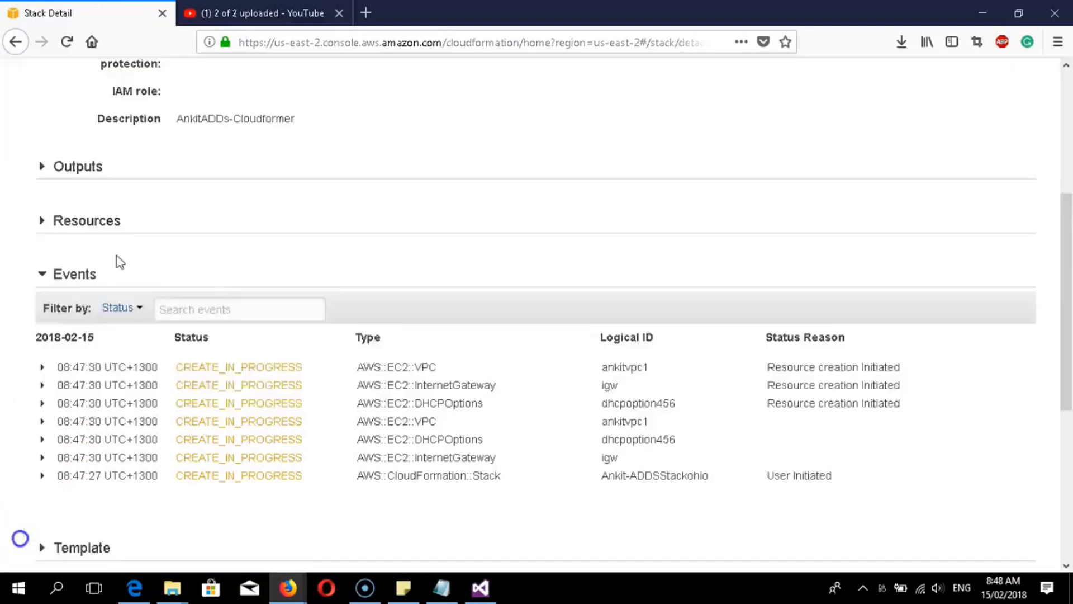
scroll(115, 251, up, 5)
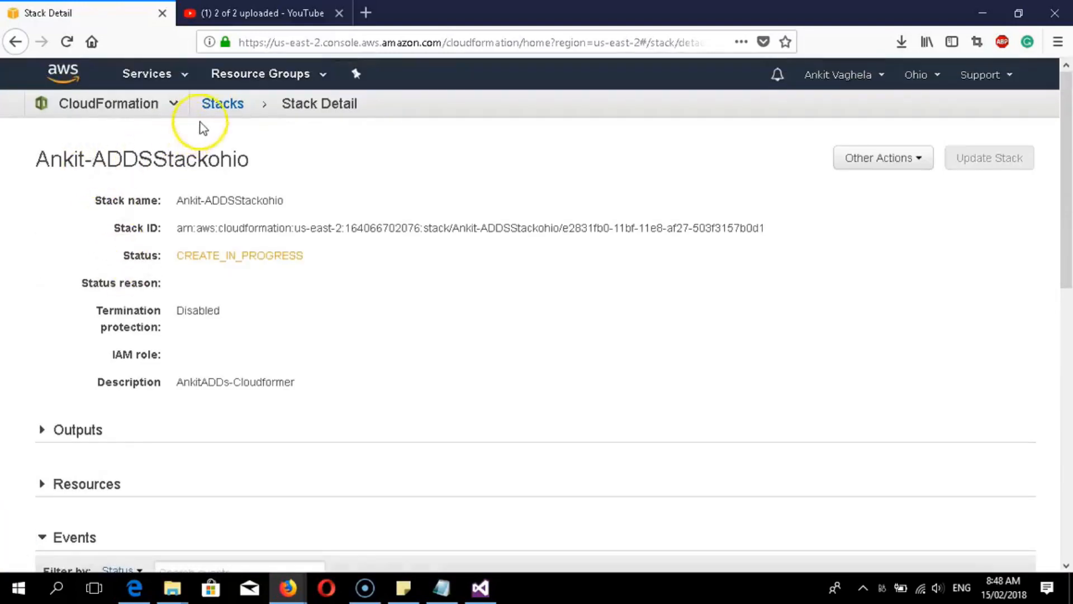
click(222, 104)
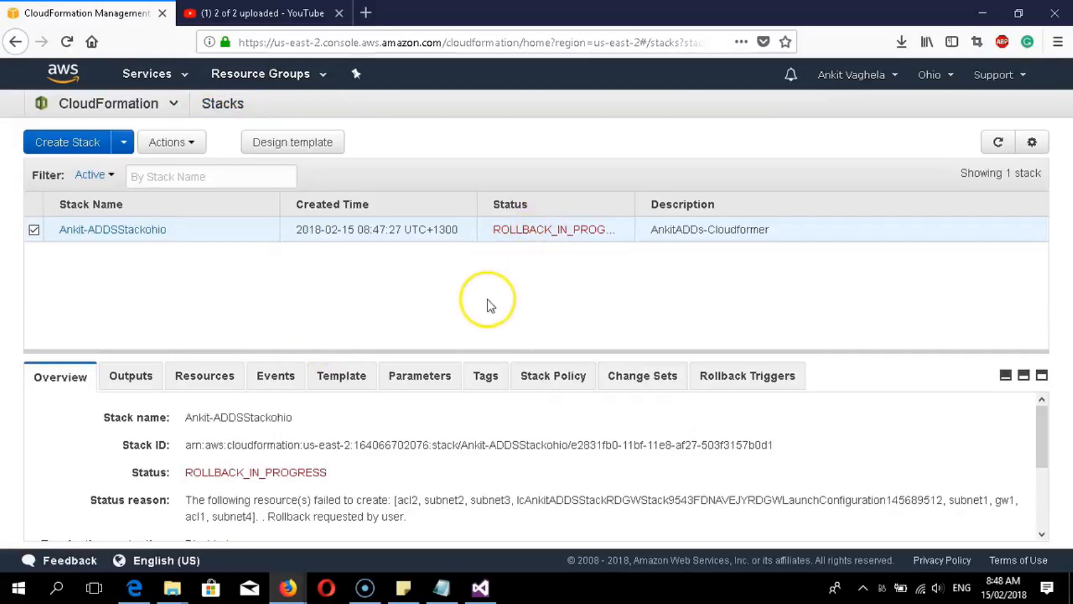
scroll(504, 420, down, 3)
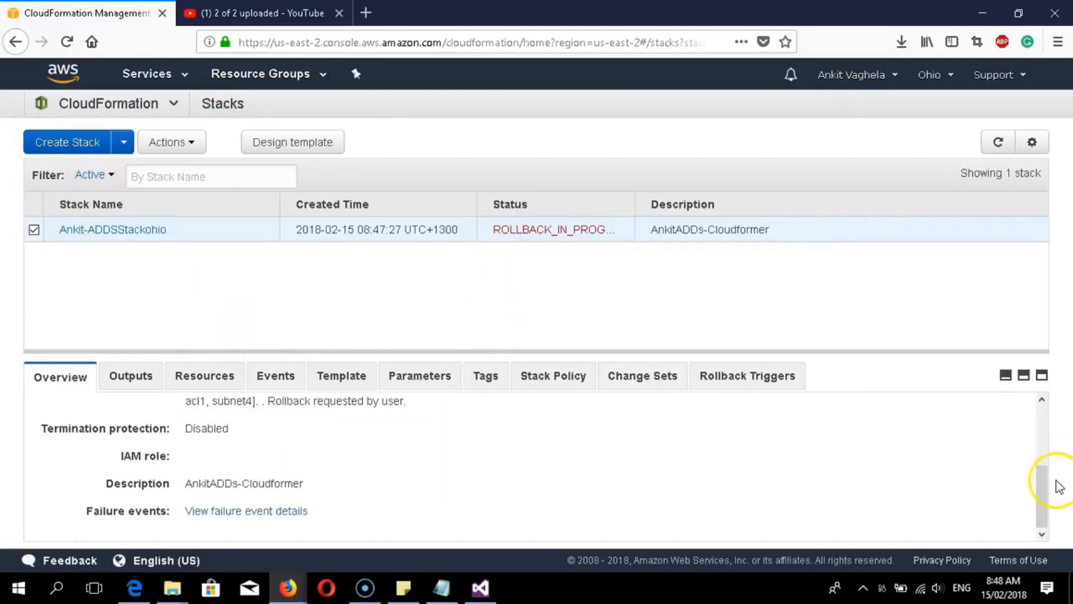
drag(1039, 469, 1024, 414)
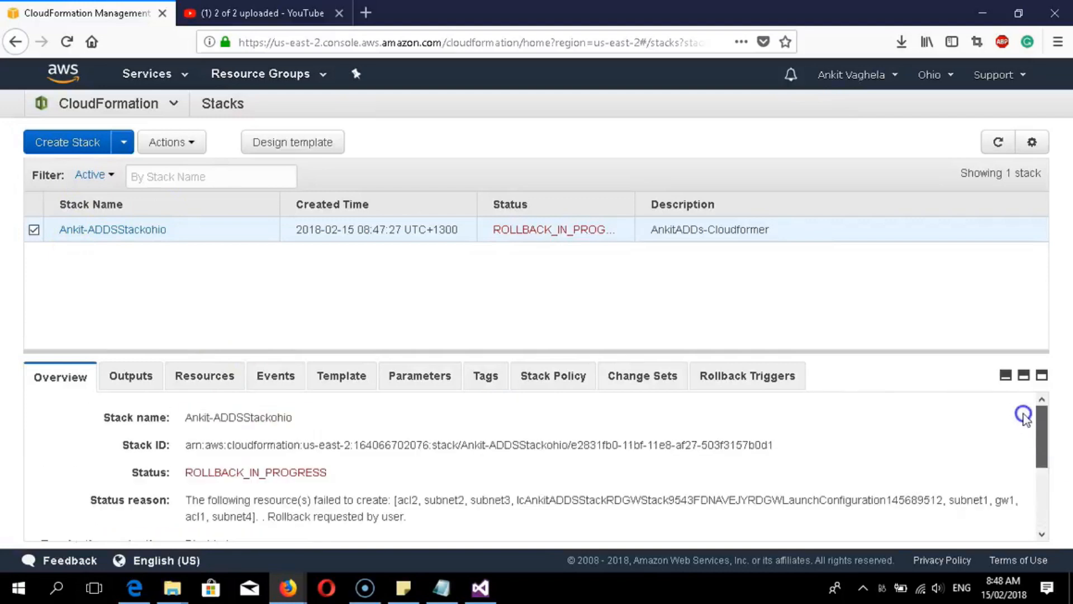
scroll(1018, 424, down, 4)
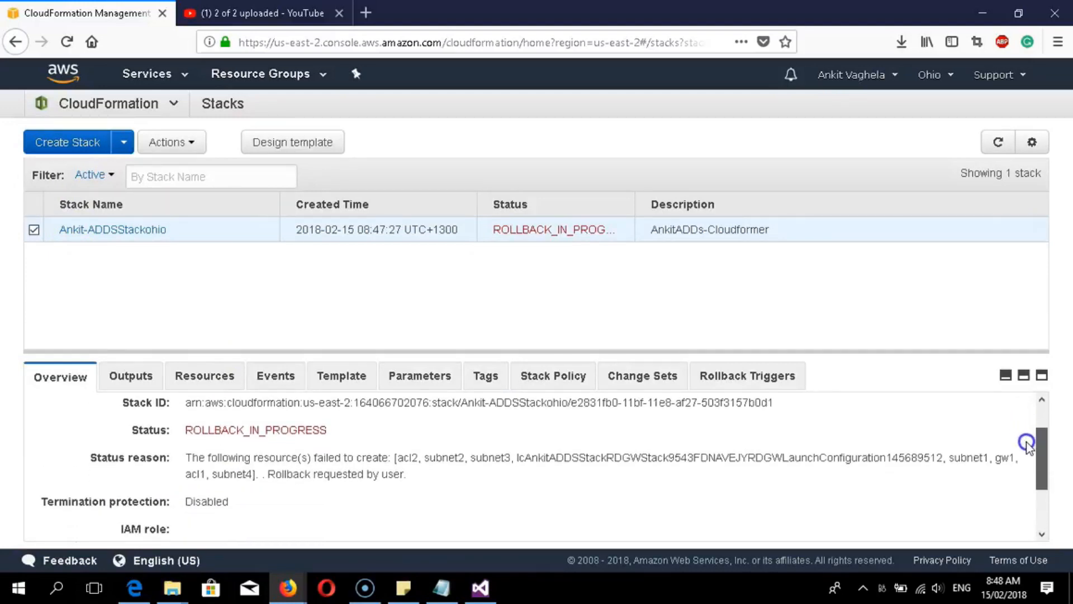
drag(1040, 485, 1036, 450)
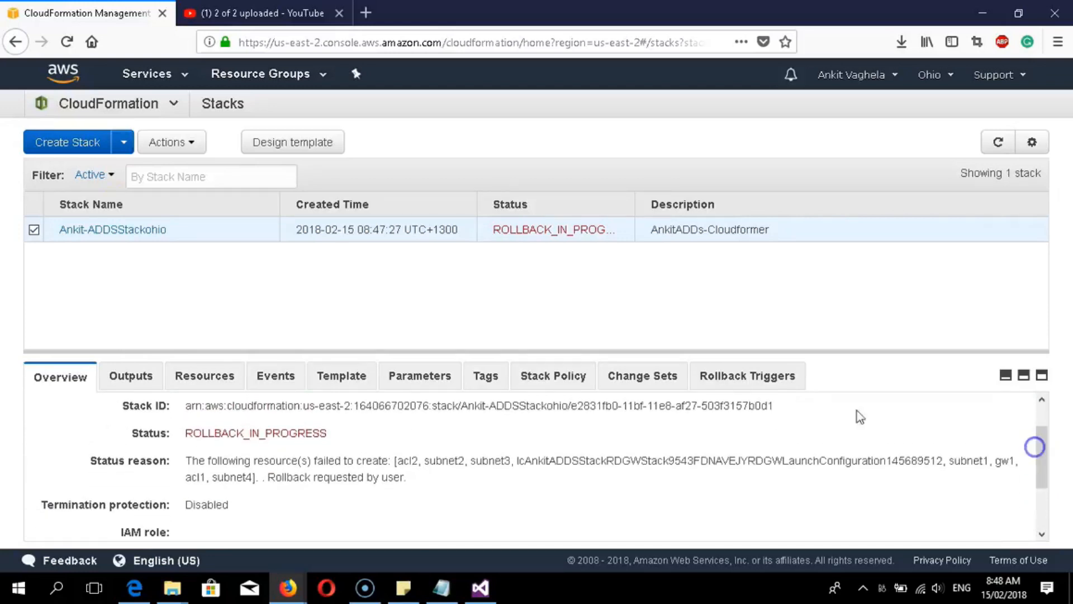
- Expand the stack's CREATE_FAILED LaunchConfiguration event showing key pair 'ADDS1' does not exist
click(106, 229)
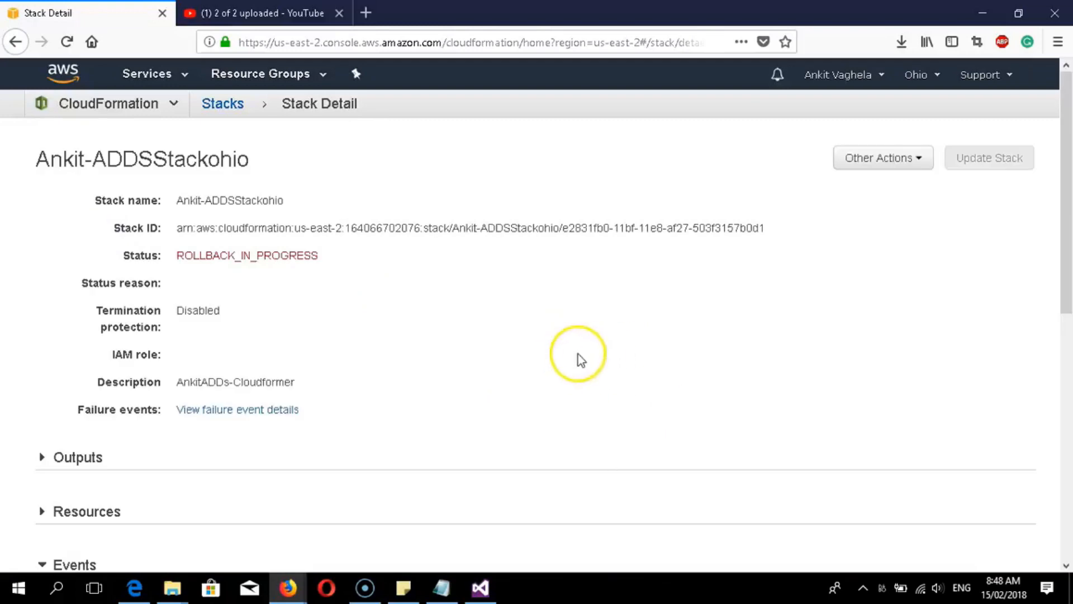
scroll(343, 386, down, 5)
scroll(162, 408, down, 2)
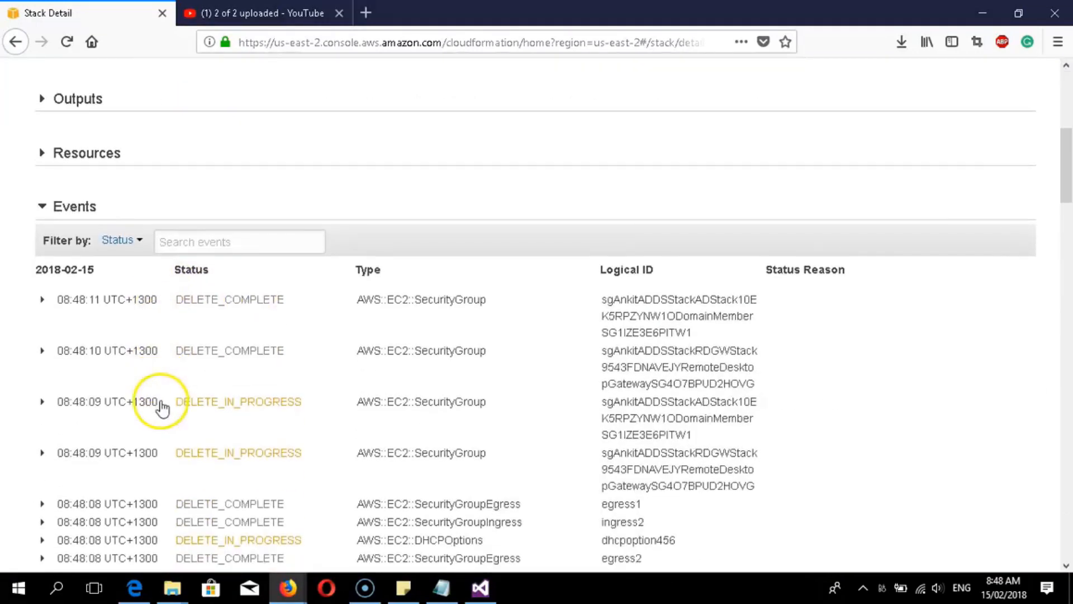
scroll(161, 412, down, 2)
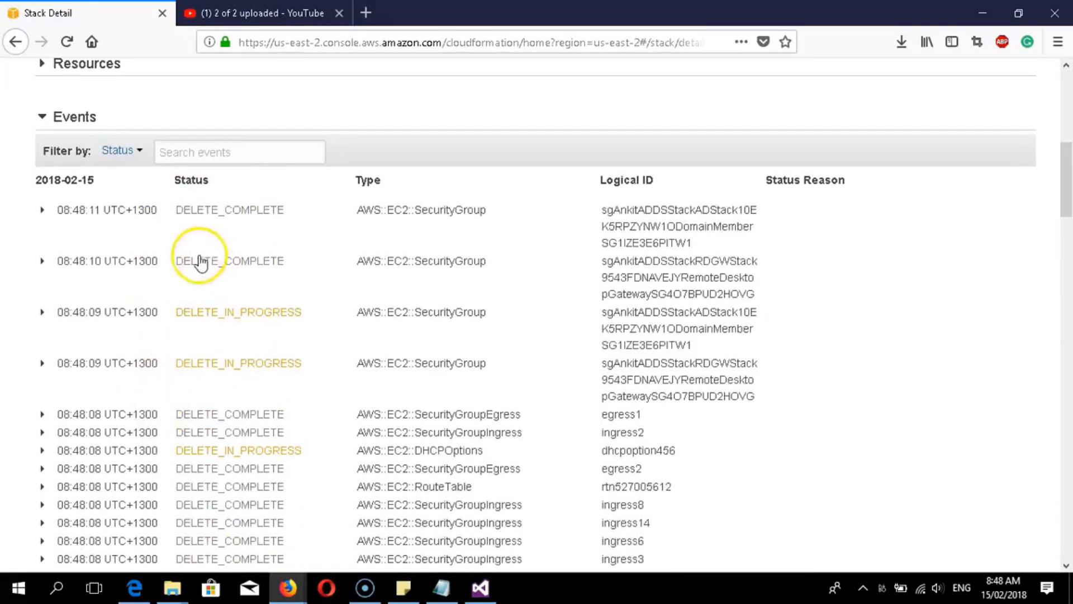
scroll(230, 323, down, 15)
scroll(222, 347, down, 8)
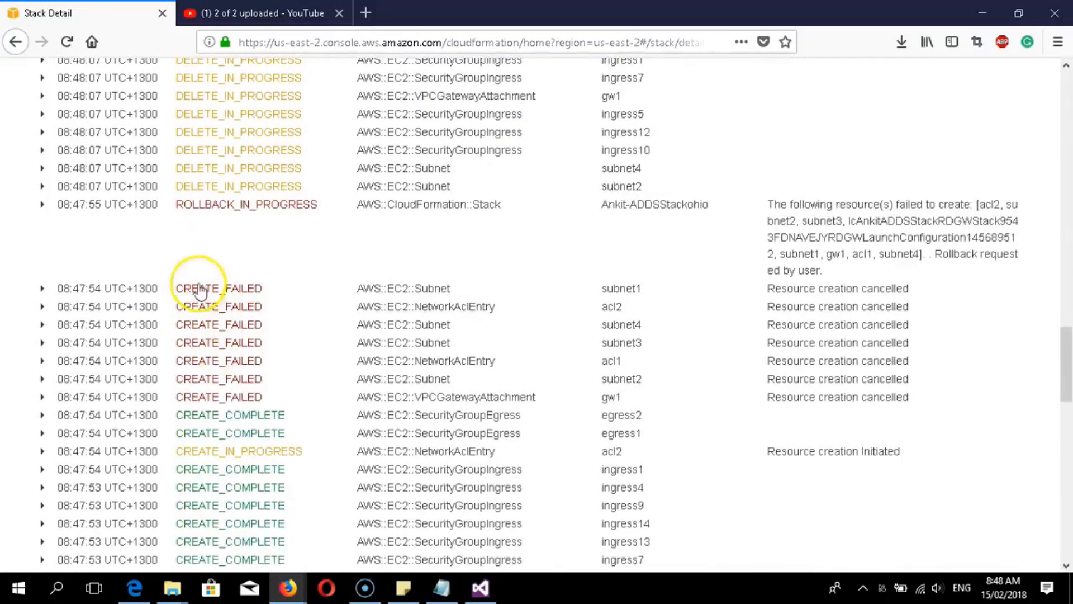
scroll(187, 316, down, 10)
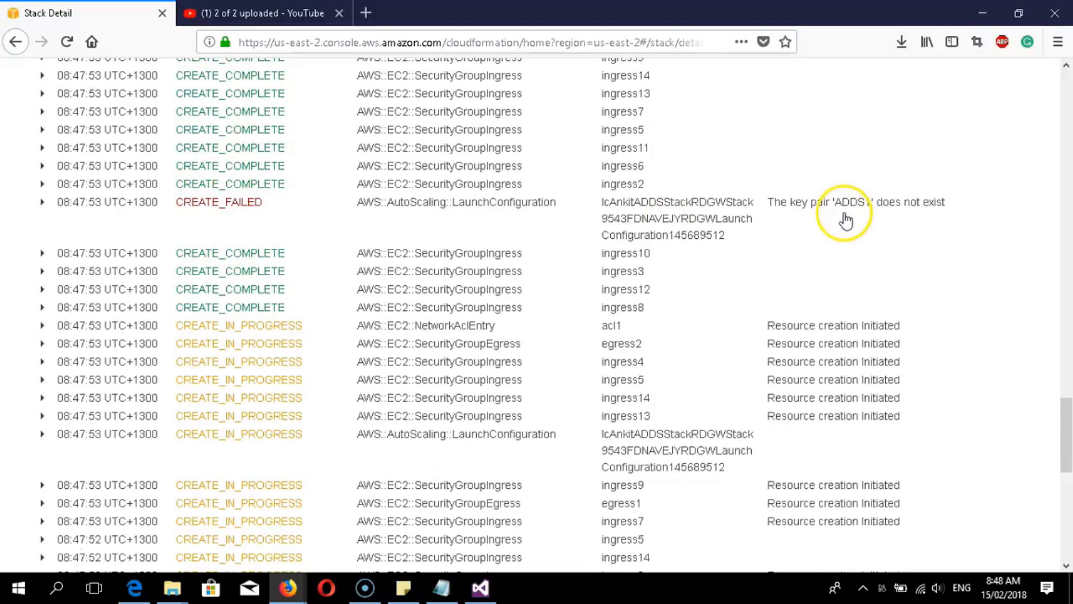
click(817, 210)
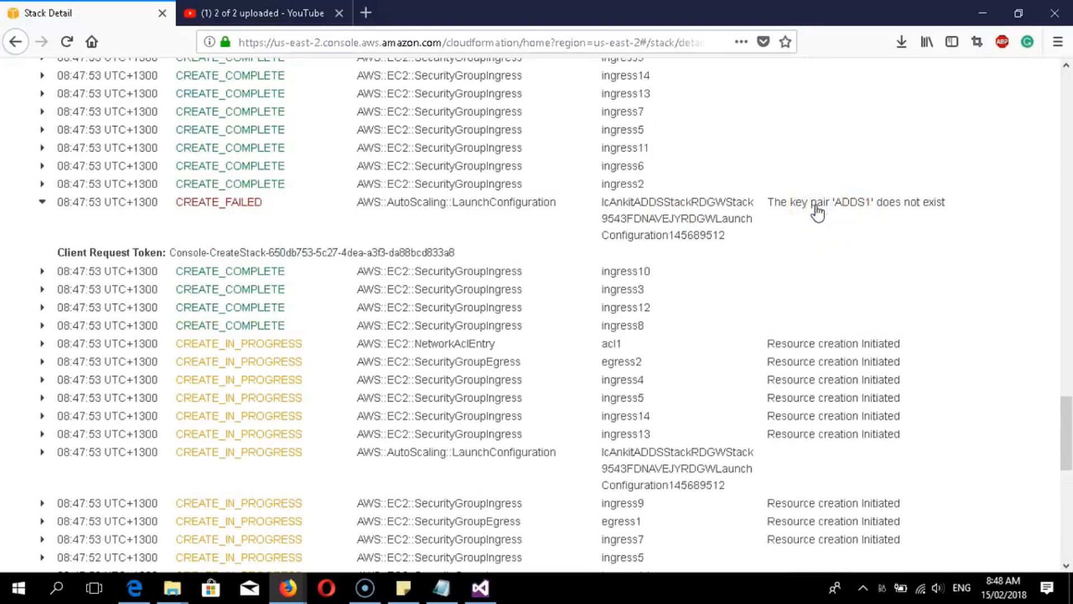
click(817, 209)
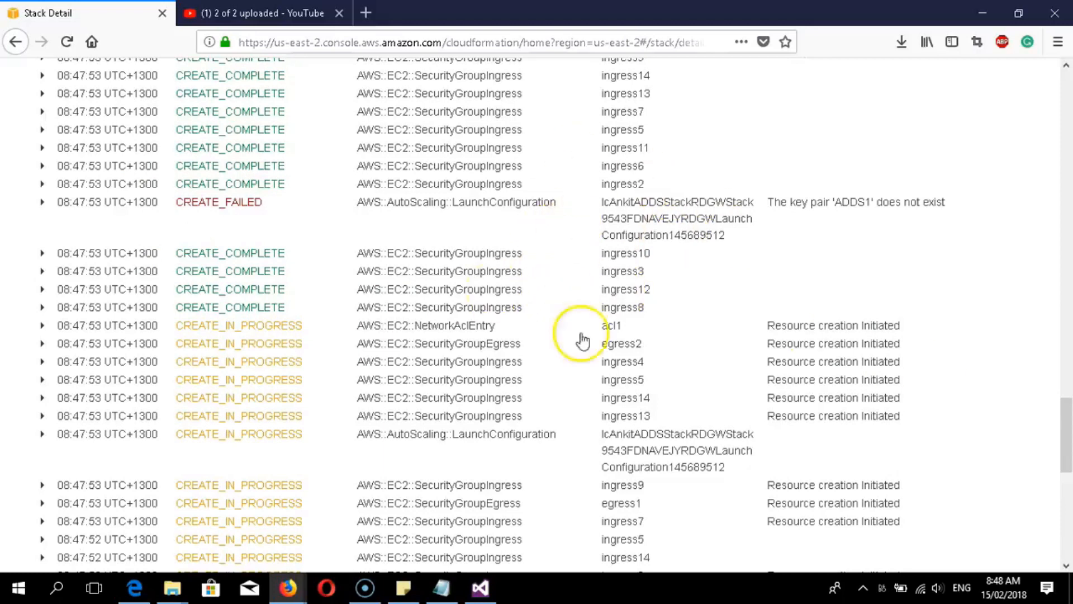
- Expand the acl2 creation event in the event log to see its details
drag(1066, 451, 1066, 438)
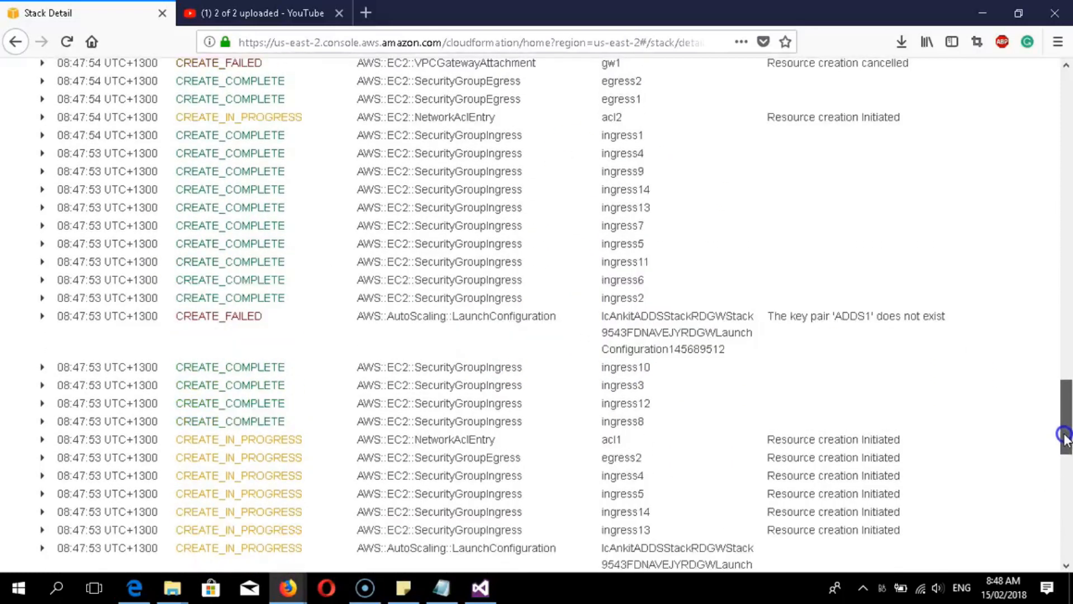
scroll(253, 290, up, 3)
scroll(253, 291, up, 20)
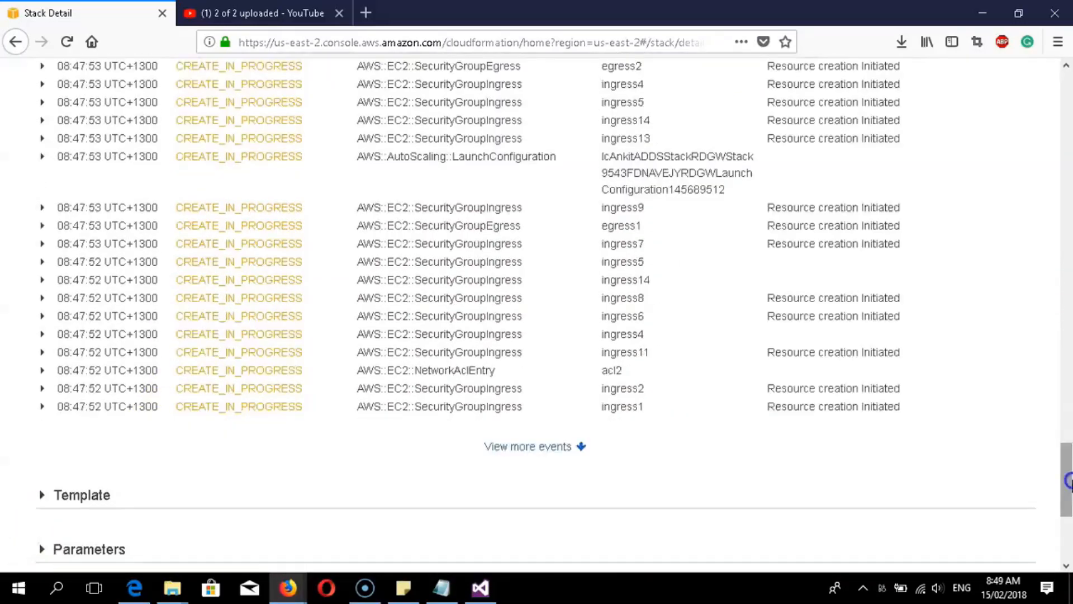
drag(1070, 483, 1052, 425)
click(998, 346)
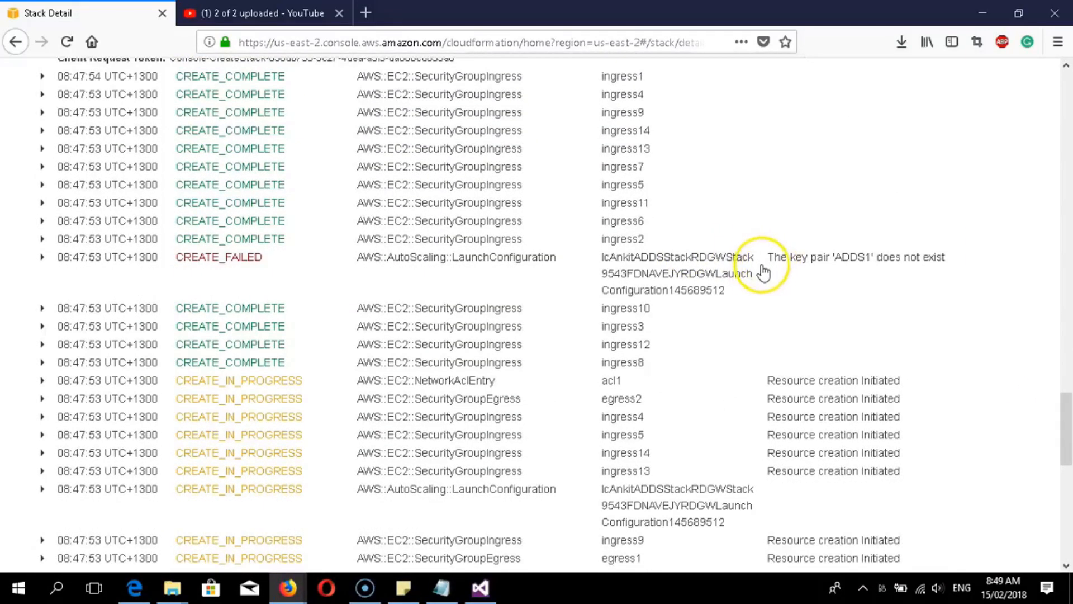
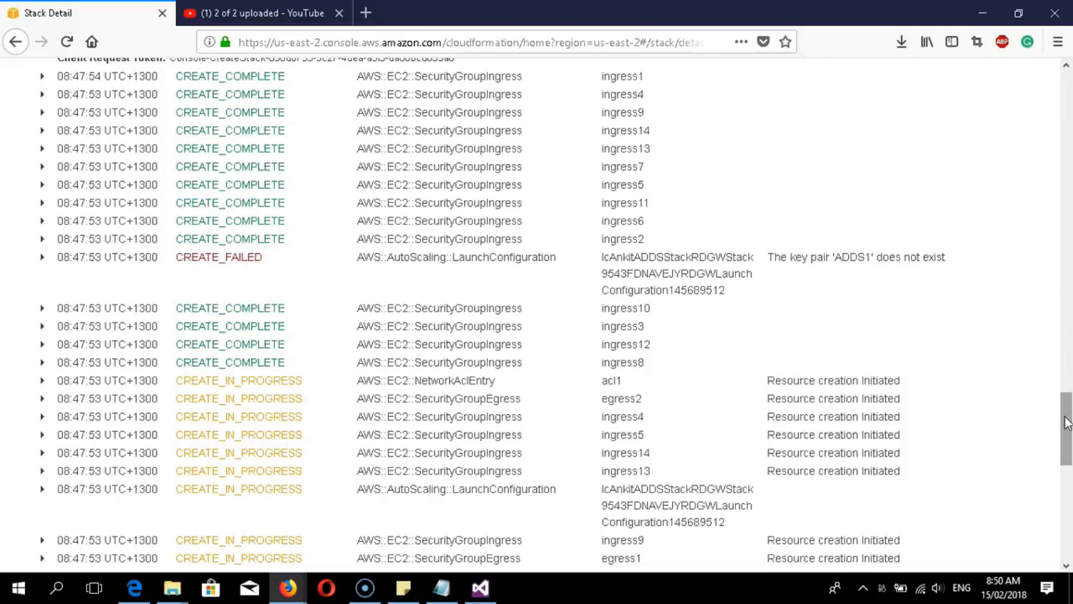
- Scroll through the failed stack's event log to review the failure details
scroll(473, 316, up, 6)
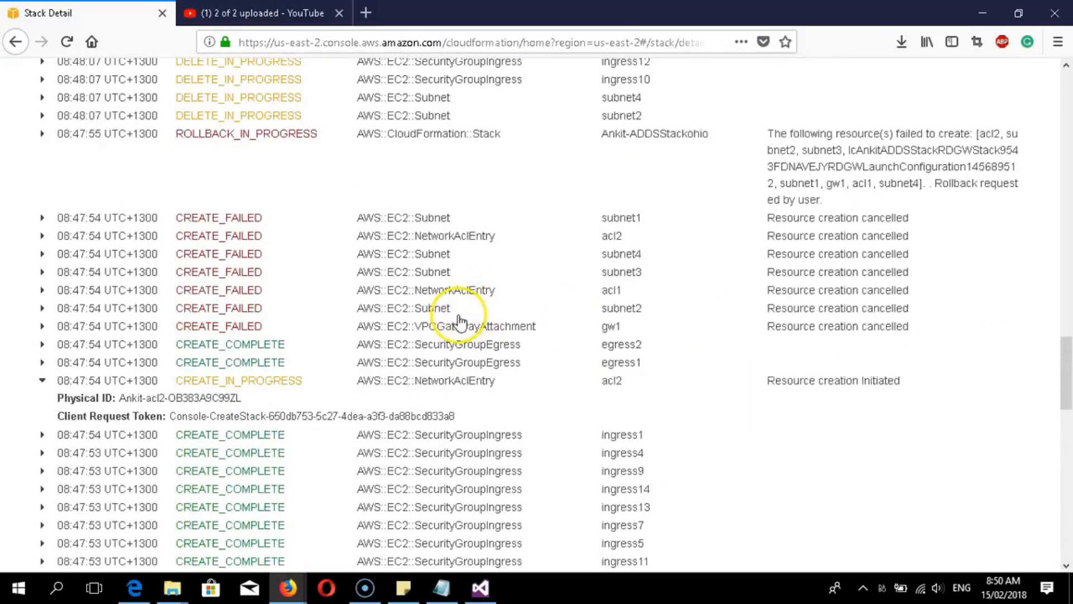
scroll(175, 364, up, 6)
scroll(292, 451, down, 8)
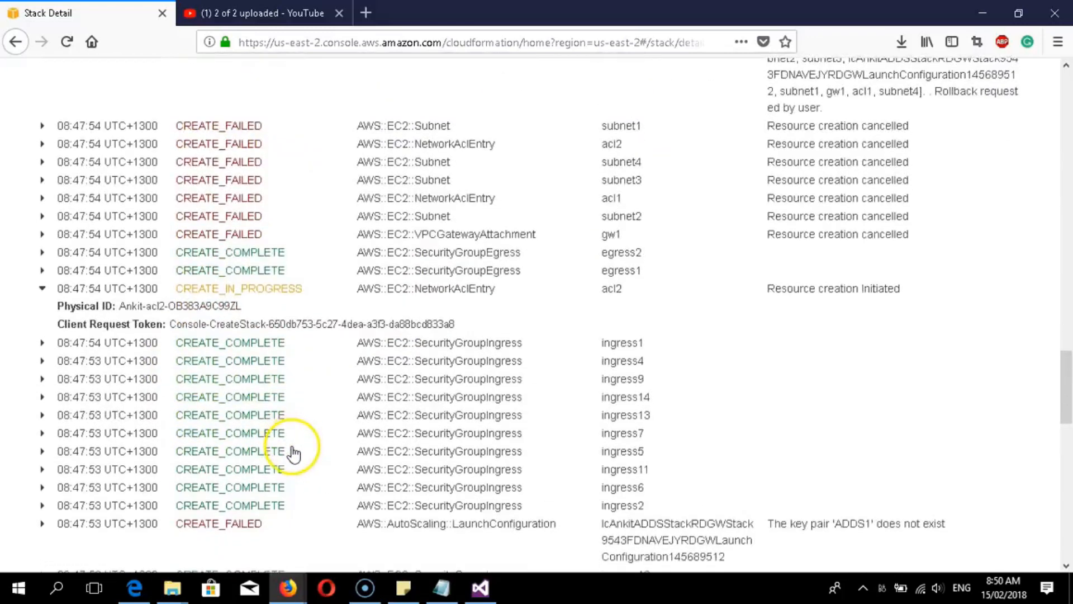
scroll(292, 453, down, 6)
scroll(336, 318, down, 5)
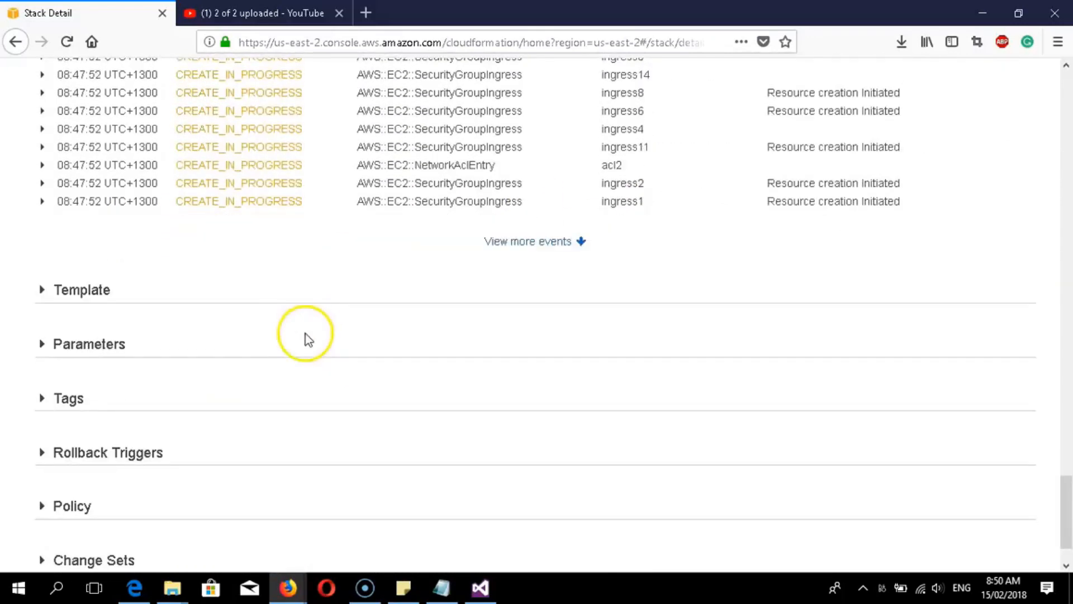
scroll(305, 333, up, 6)
scroll(311, 319, up, 2)
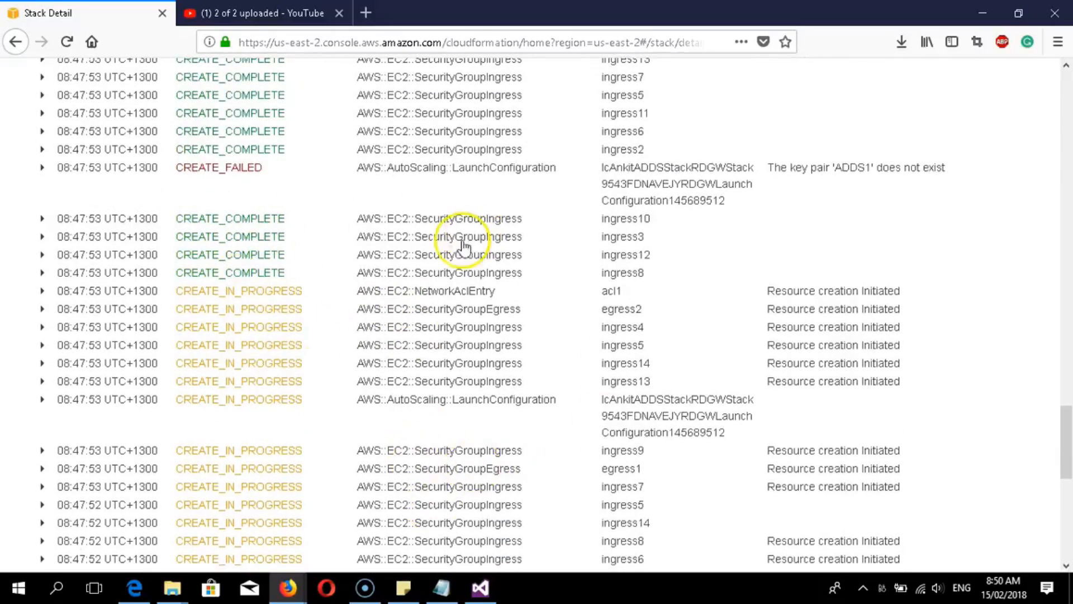
drag(1068, 430, 1014, 196)
scroll(251, 358, up, 5)
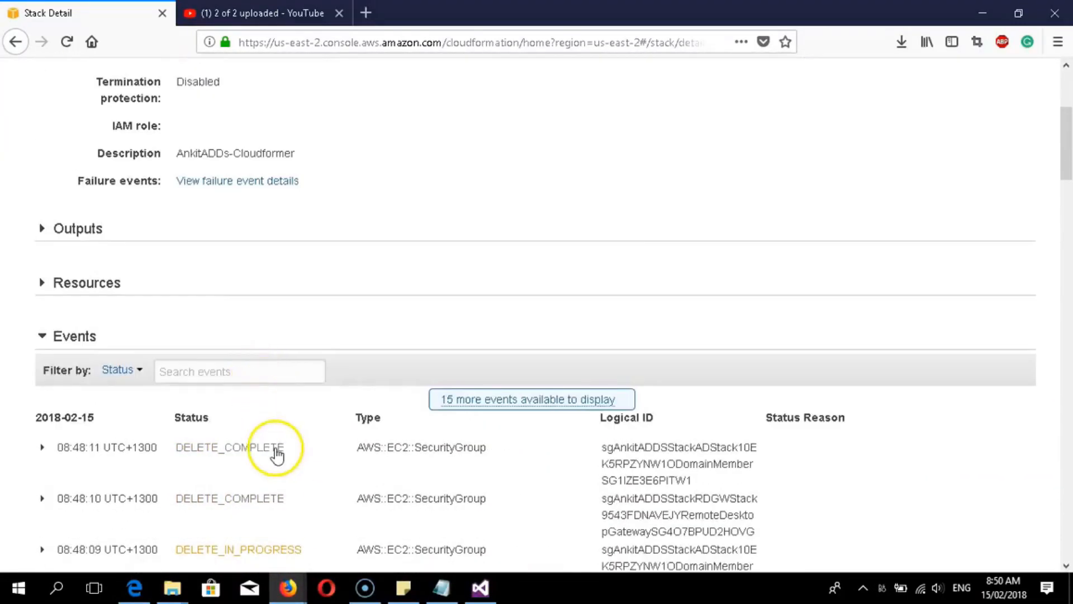
scroll(272, 456, down, 3)
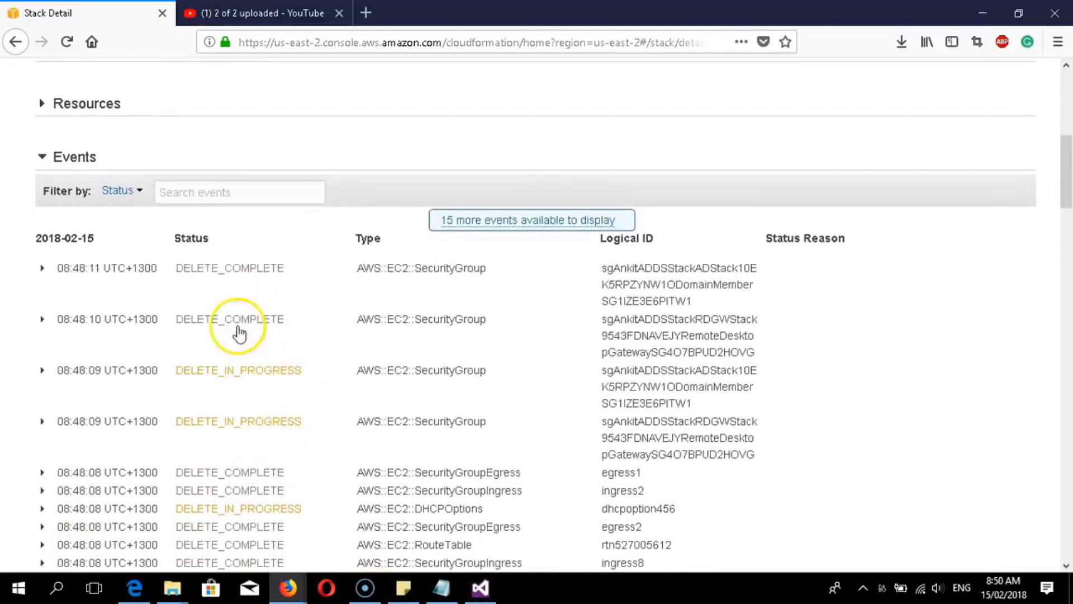
scroll(263, 335, up, 6)
scroll(269, 201, up, 1)
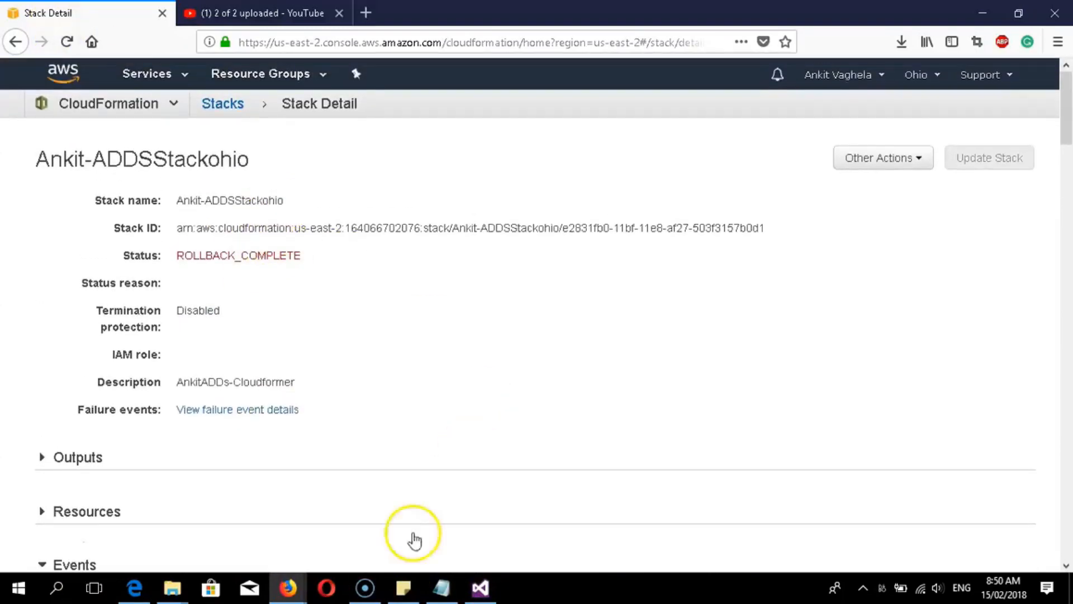
- Return to modify version.json and find the RDGW launch configuration's KeyName line
click(480, 587)
click(288, 285)
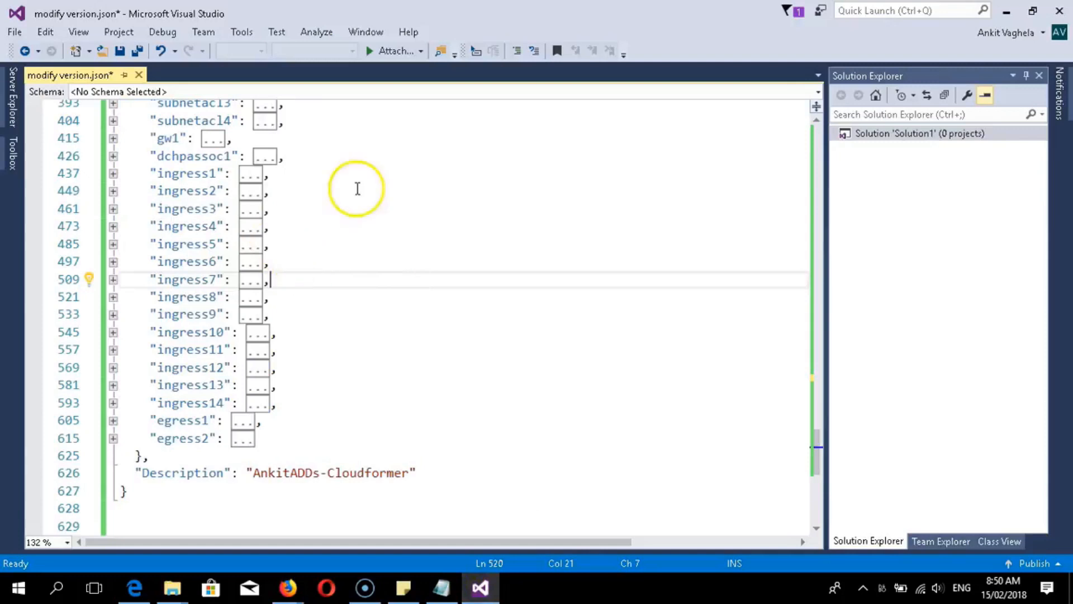
scroll(320, 316, up, 5)
scroll(324, 328, up, 3)
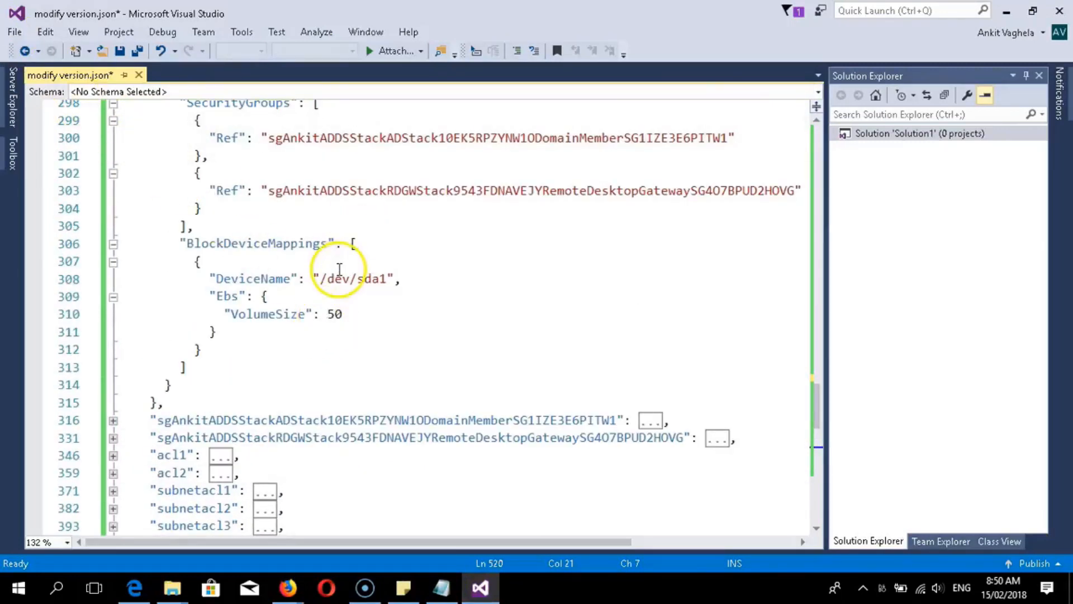
scroll(342, 273, up, 6)
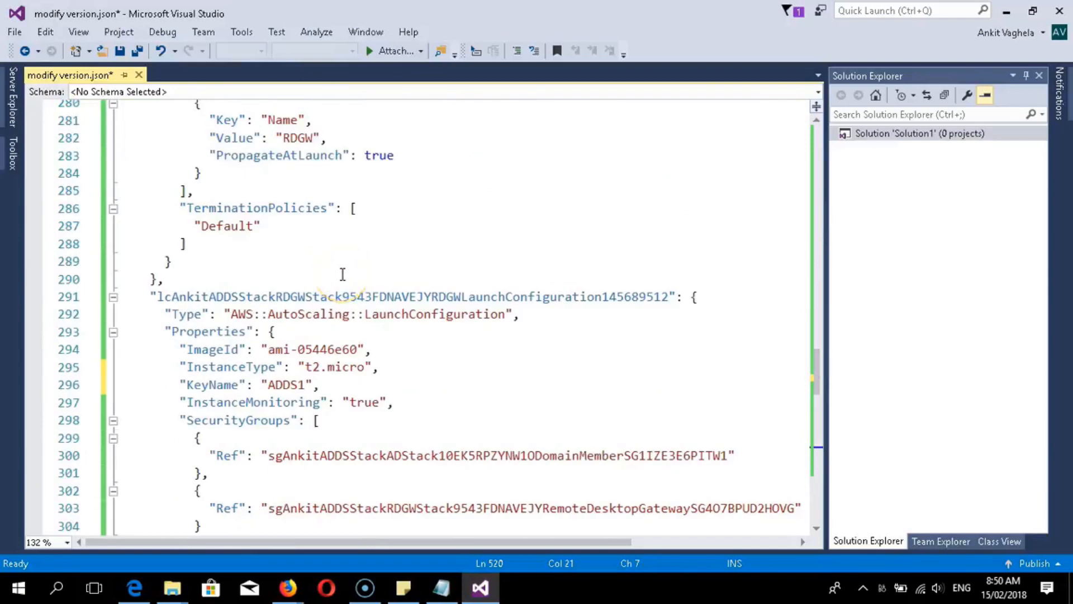
scroll(343, 274, down, 2)
scroll(343, 274, down, 1)
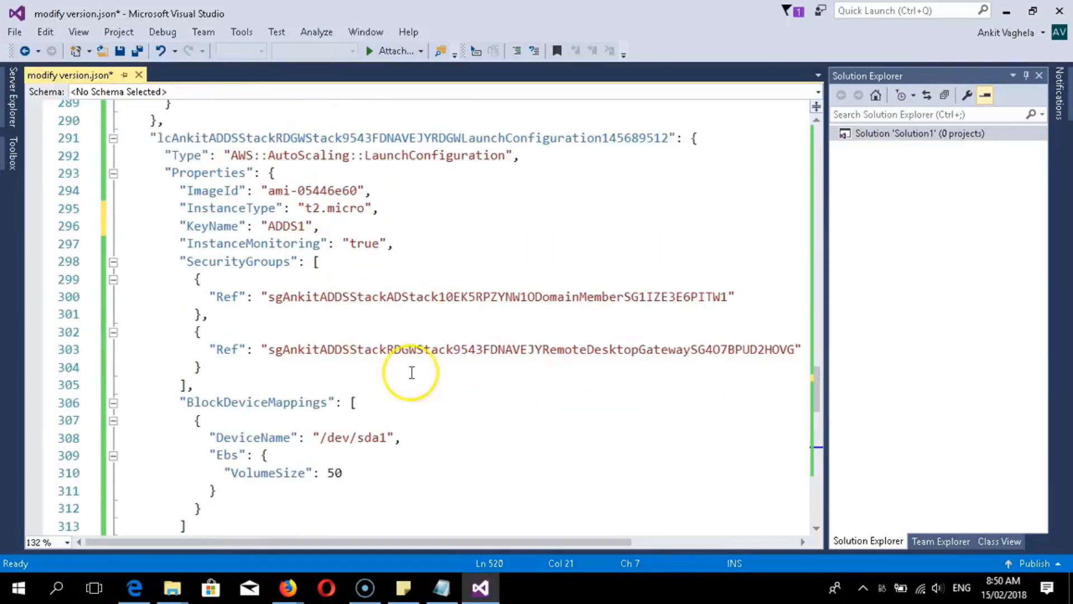
scroll(140, 481, down, 2)
scroll(194, 423, down, 3)
scroll(191, 442, up, 3)
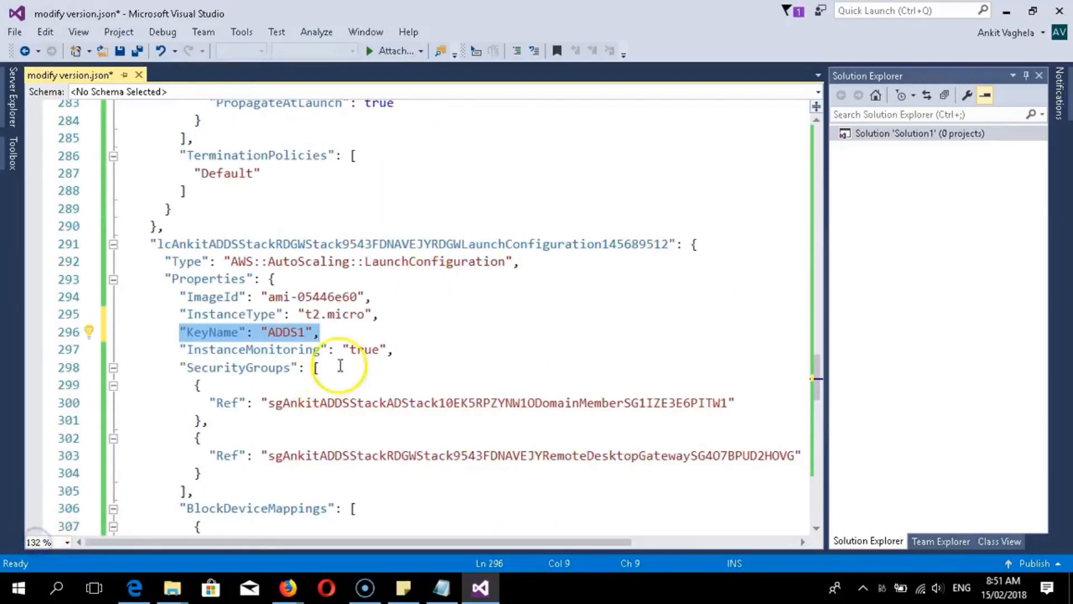
click(283, 298)
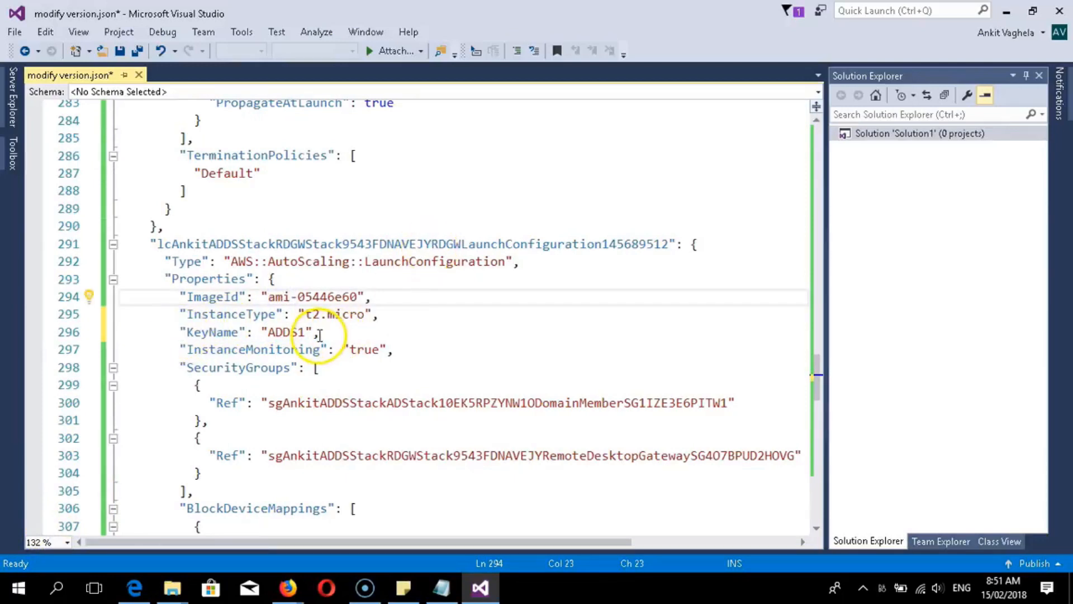
scroll(182, 319, down, 1)
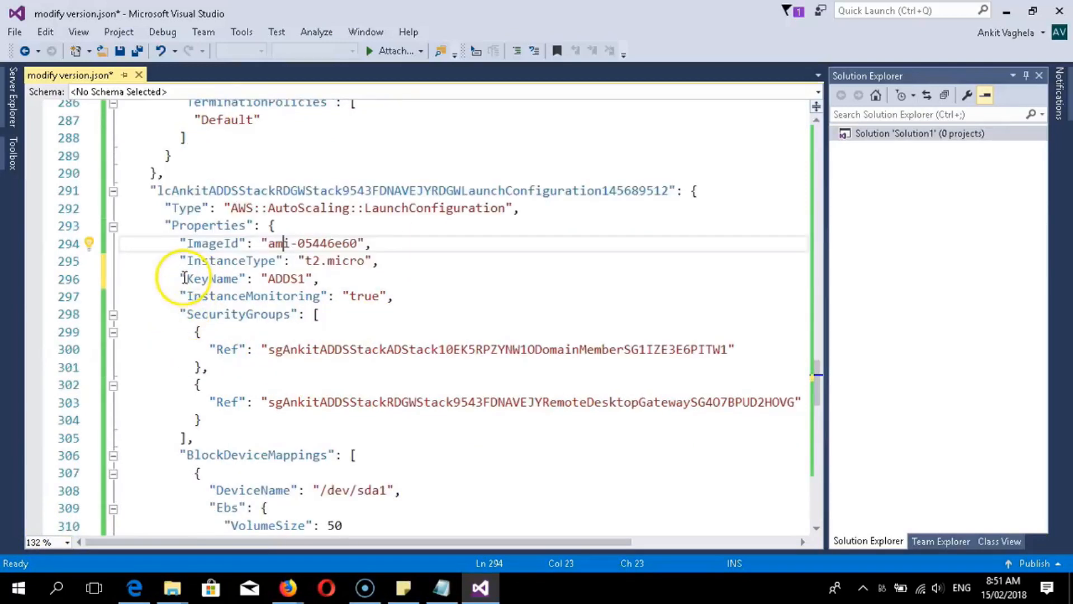
- Delete the "KeyName": "ADDS1" line and select the whole template
drag(182, 274, 289, 272)
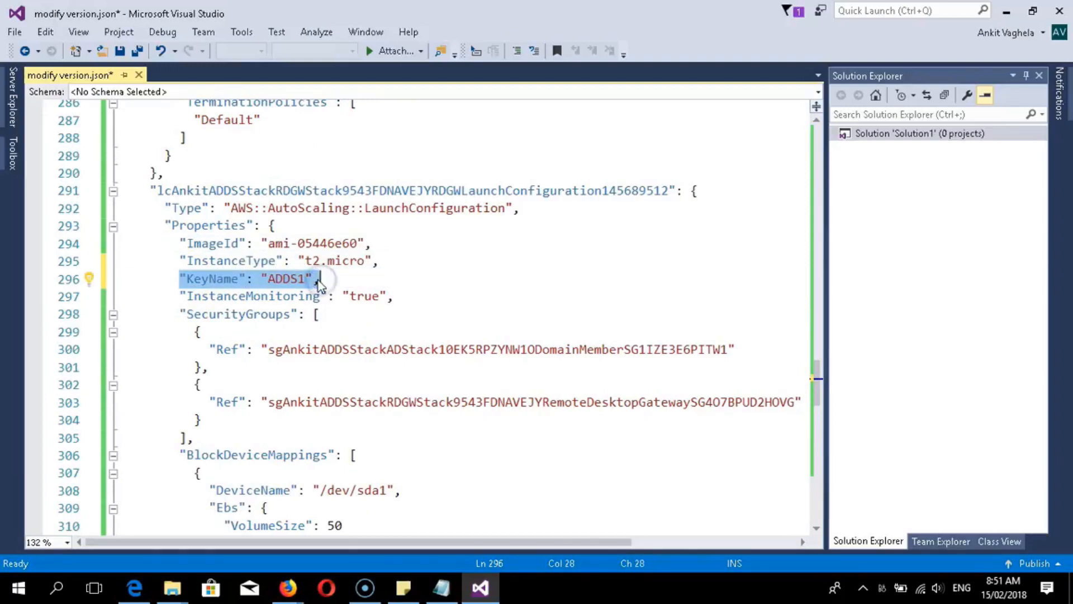
key(Delete)
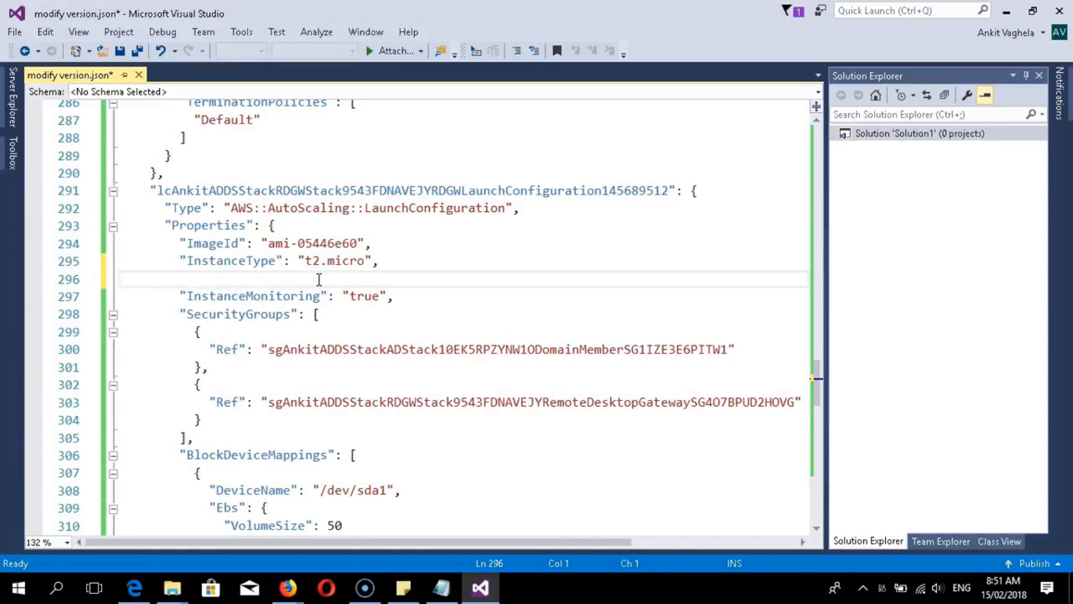
key(BackSpace)
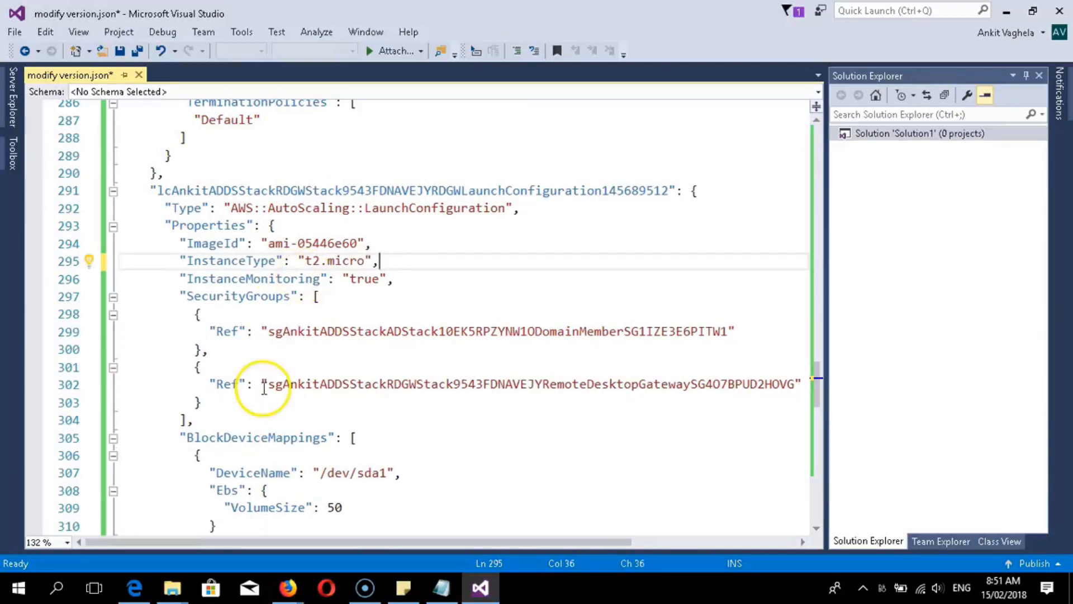
key(ctrl+a)
right_click(220, 262)
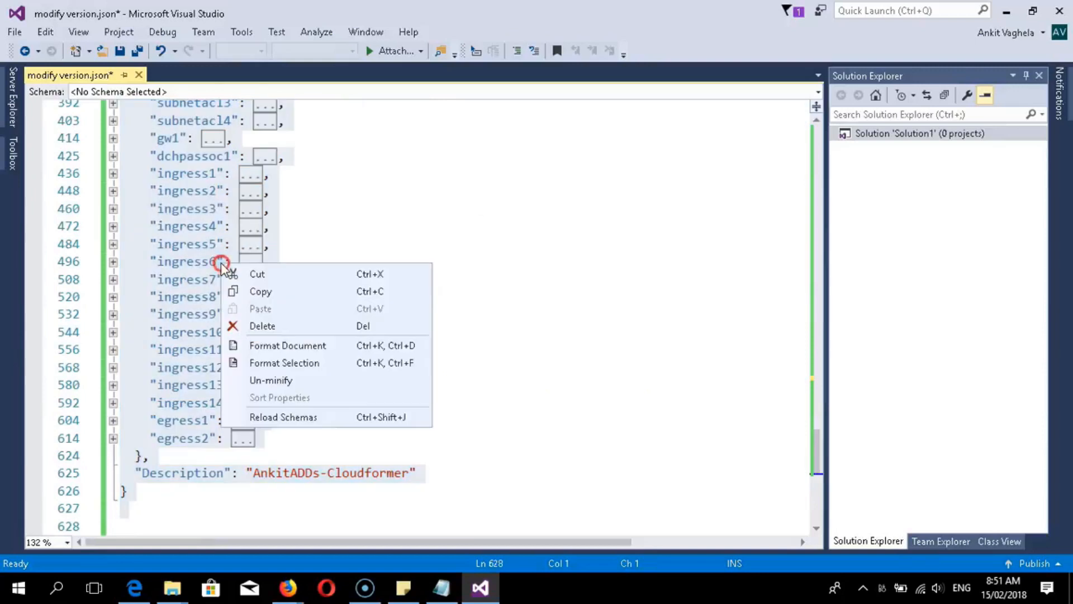
- Copy the entire template and switch to the Ohio stack detail window in Firefox
click(255, 291)
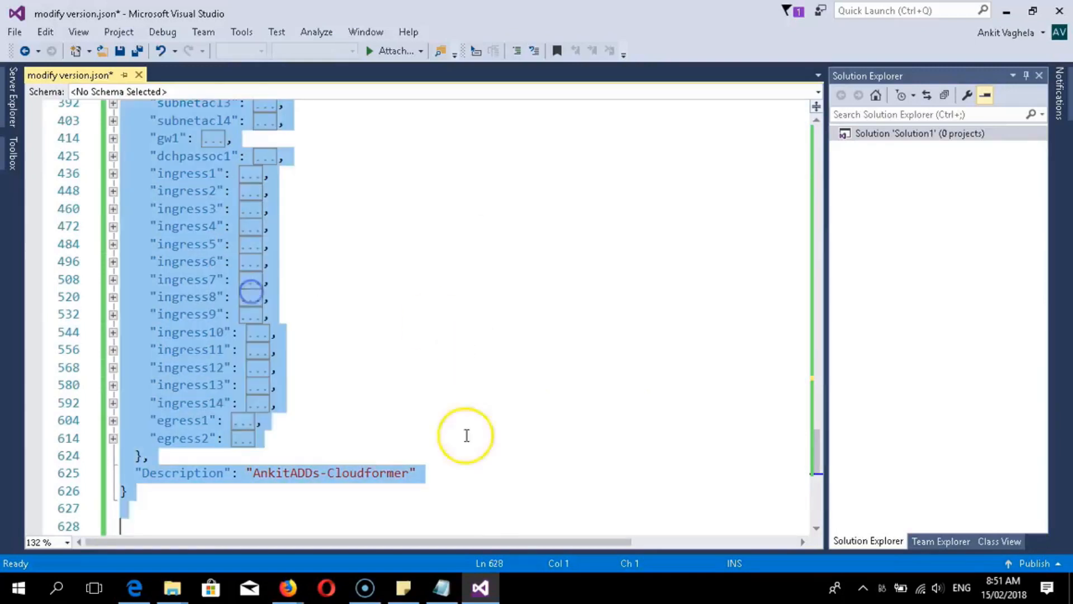
click(289, 586)
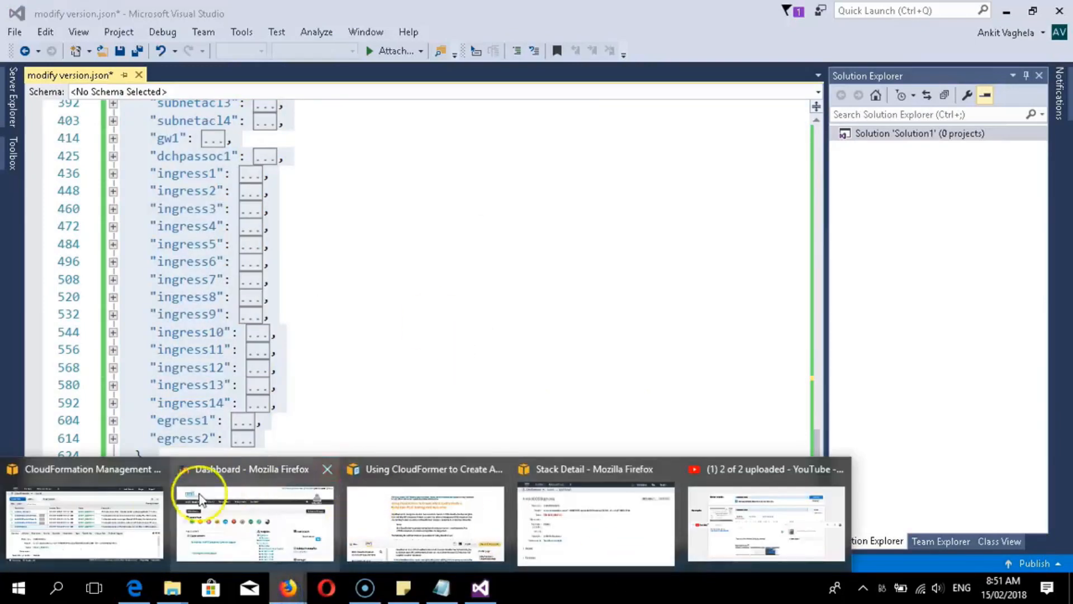
click(94, 518)
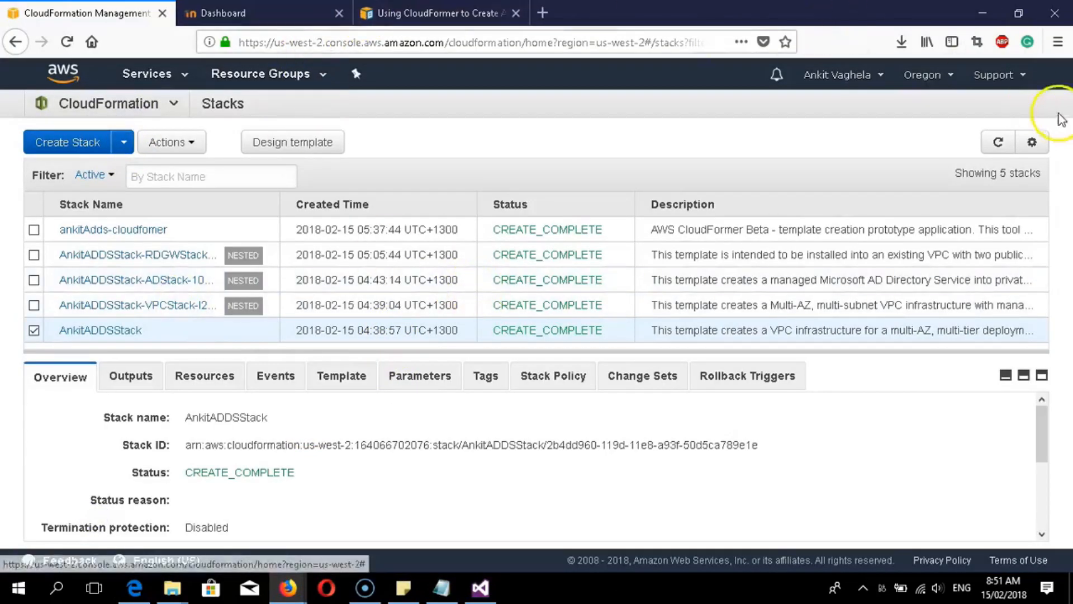
click(288, 587)
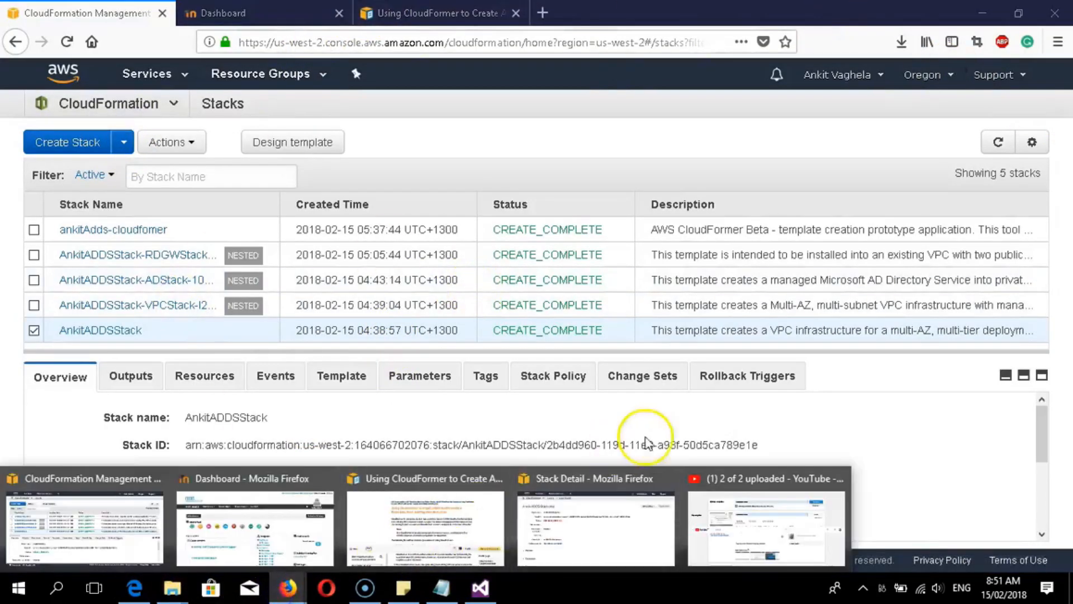
click(555, 508)
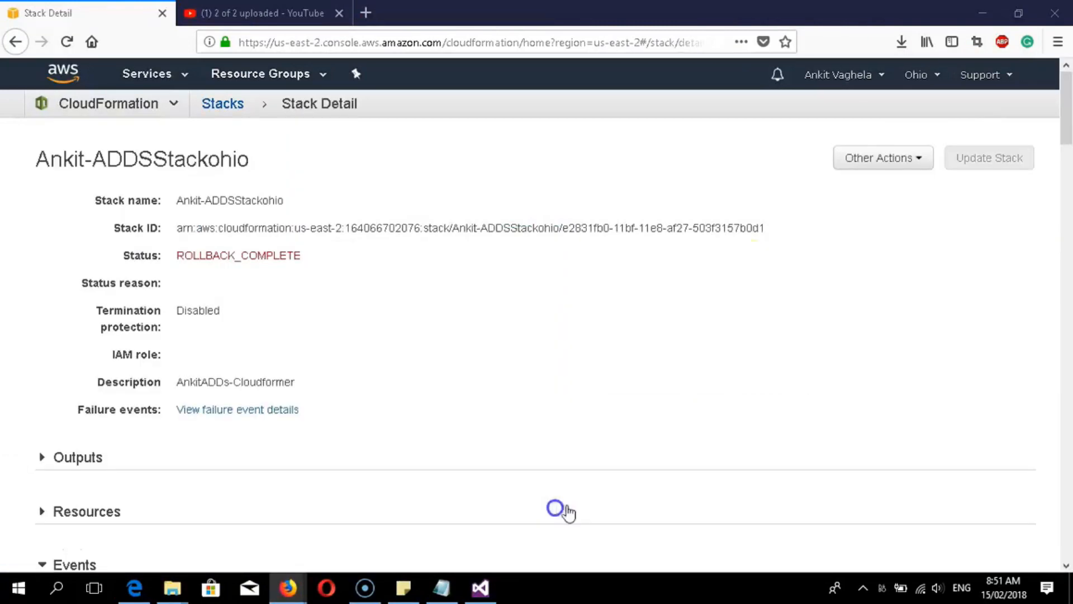
- Go to the Ohio CloudFormation Stacks list with the ROLLBACK_COMPLETE stack
click(149, 106)
click(136, 106)
click(216, 104)
click(115, 105)
click(337, 300)
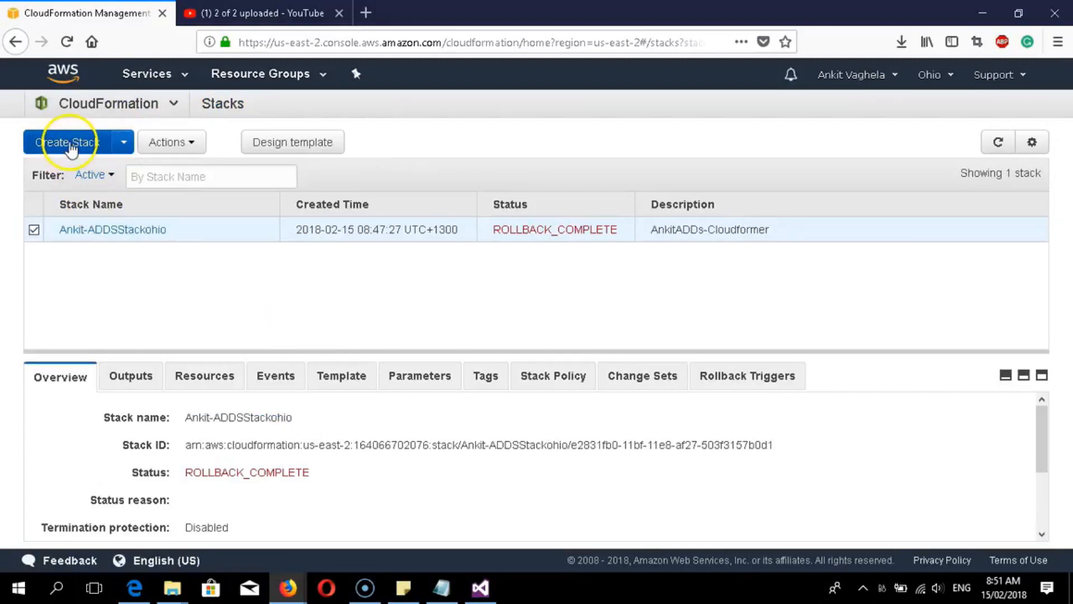
- Start a new Ohio stack and launch Designer with a blank new.template
click(71, 146)
scroll(412, 235, down, 2)
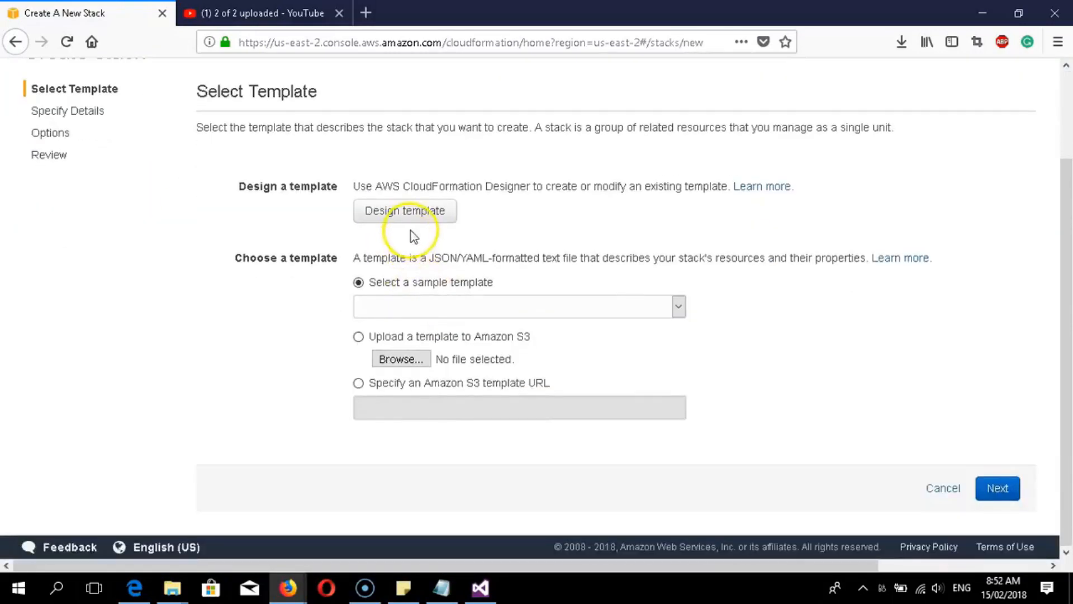
click(395, 211)
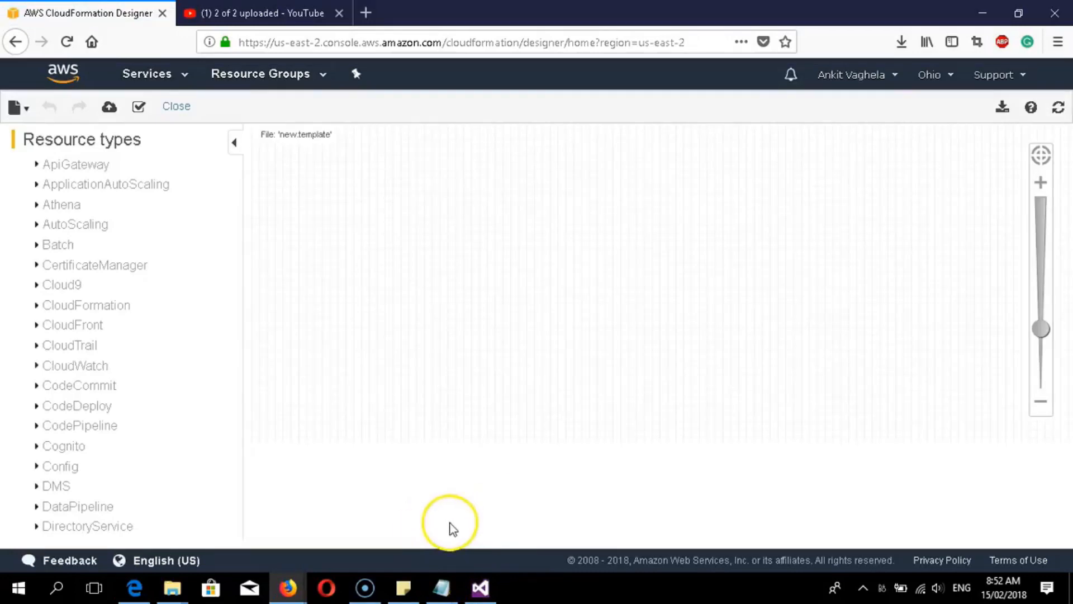
- Clear the starter template and paste the edited template into the Template editor
click(162, 471)
drag(161, 471, 56, 407)
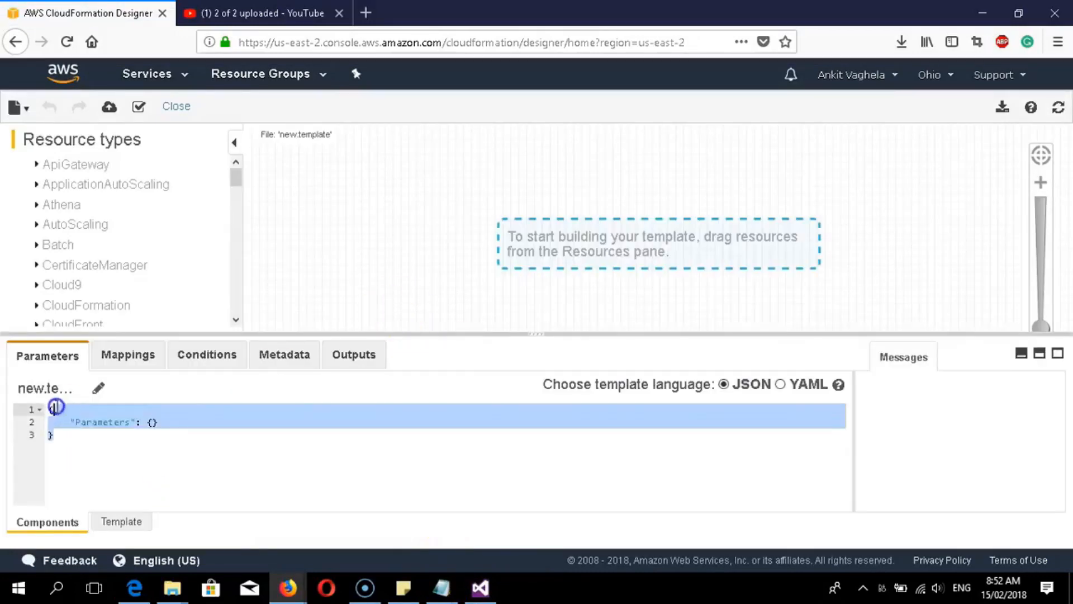
key(BackSpace)
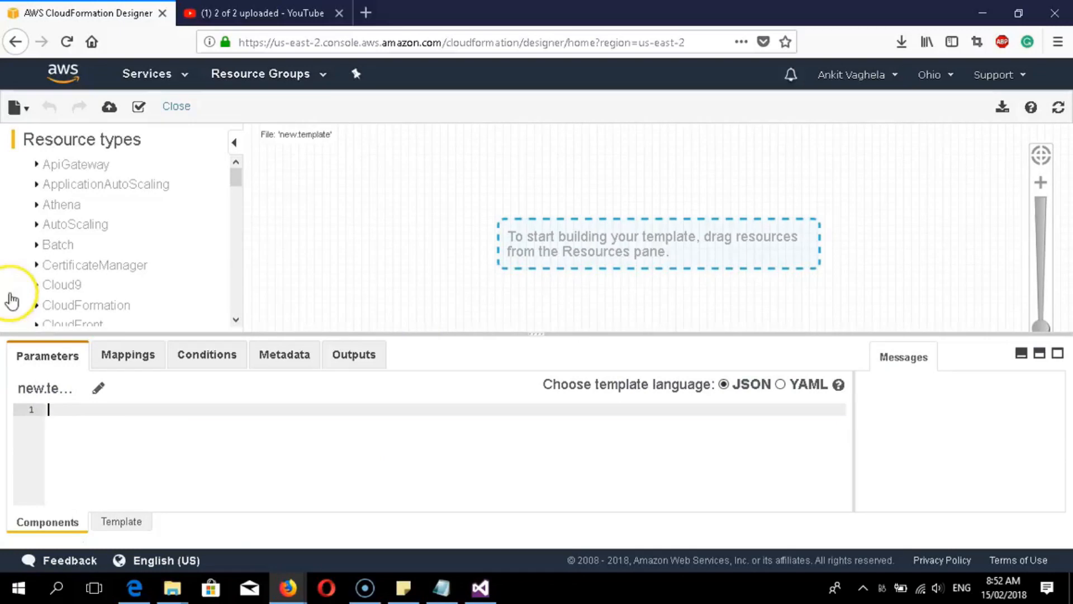
click(120, 521)
click(35, 417)
drag(32, 408, 93, 443)
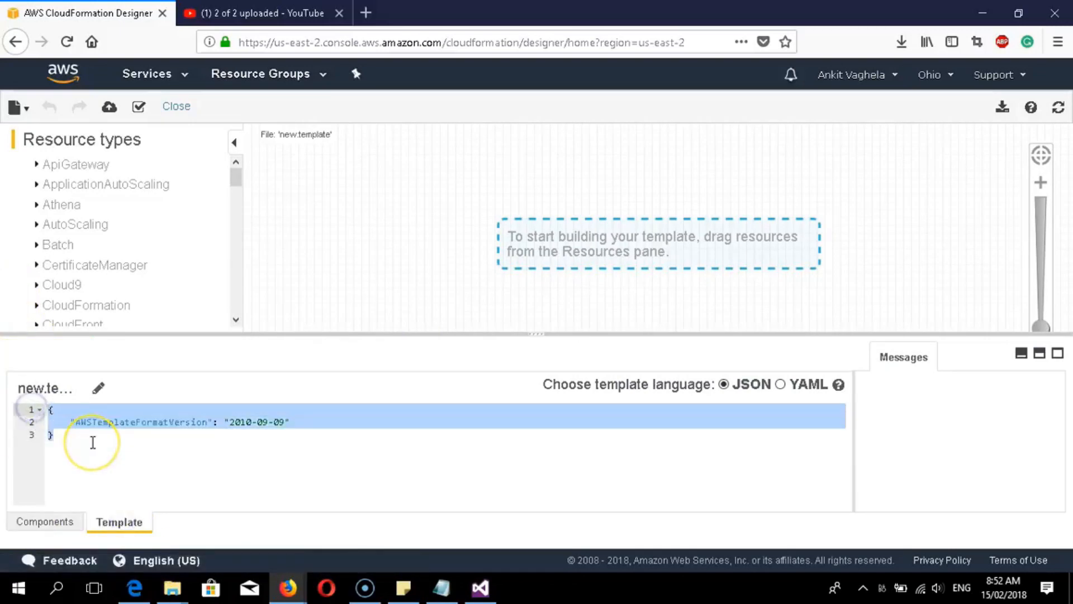
key(BackSpace)
key(ctrl+v)
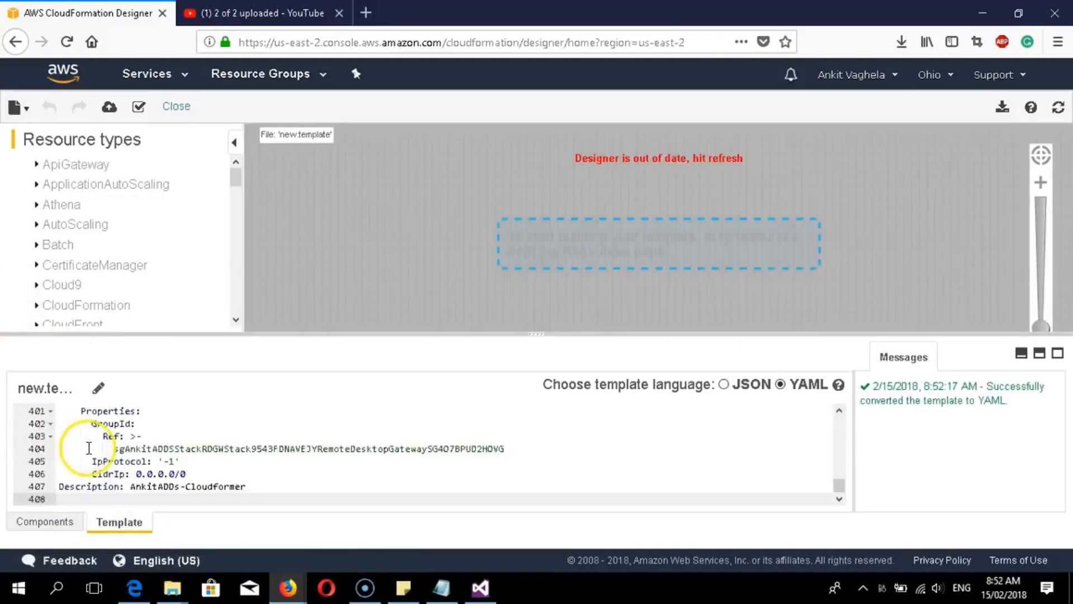
- Validate the template, now 408 lines of YAML, and confirm it is valid
click(141, 109)
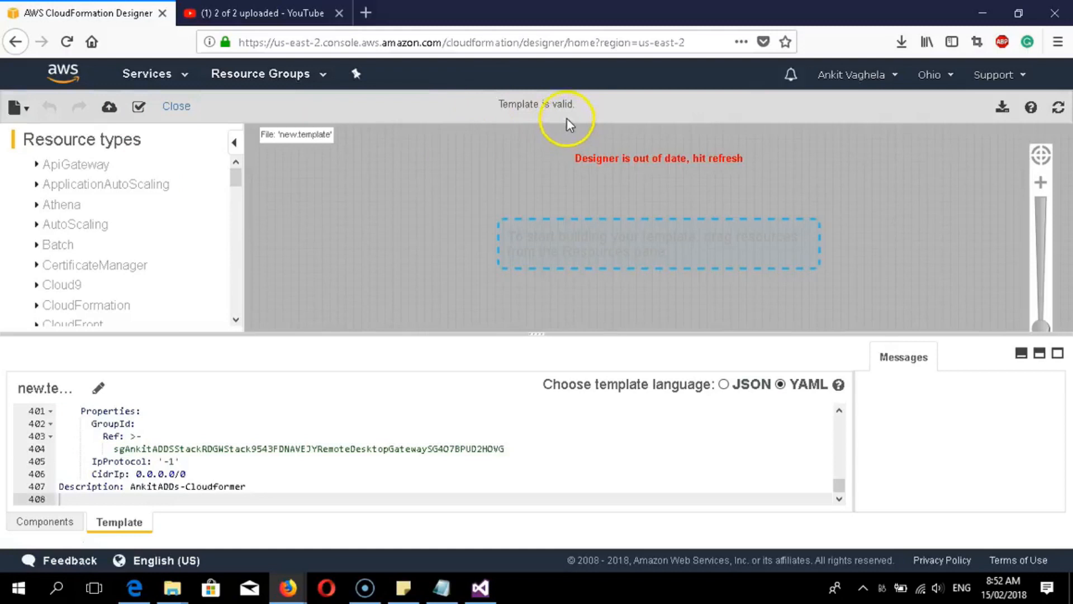
drag(580, 106, 563, 105)
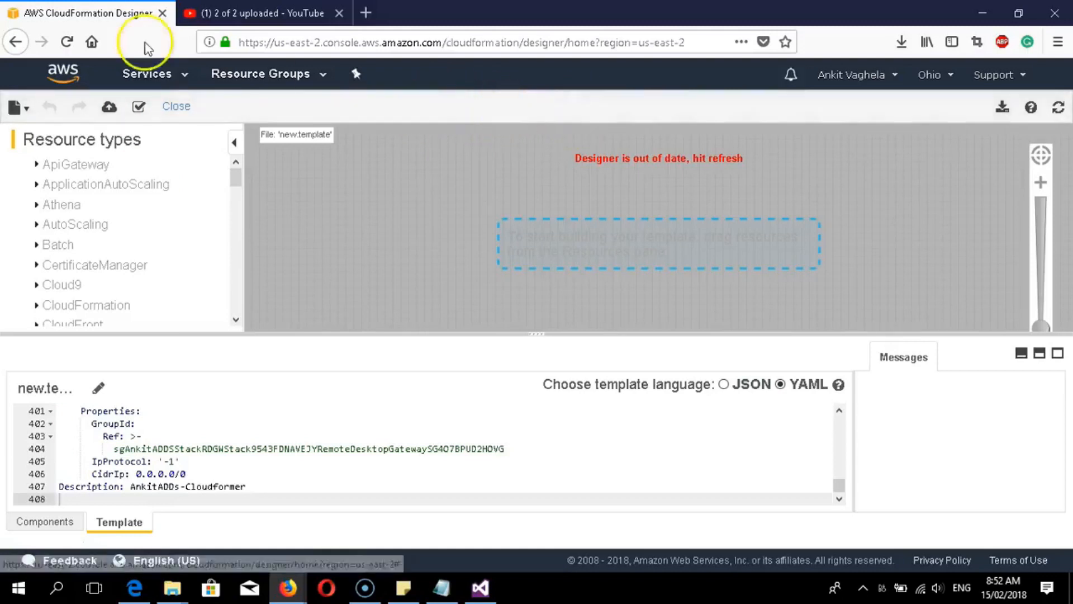
click(27, 106)
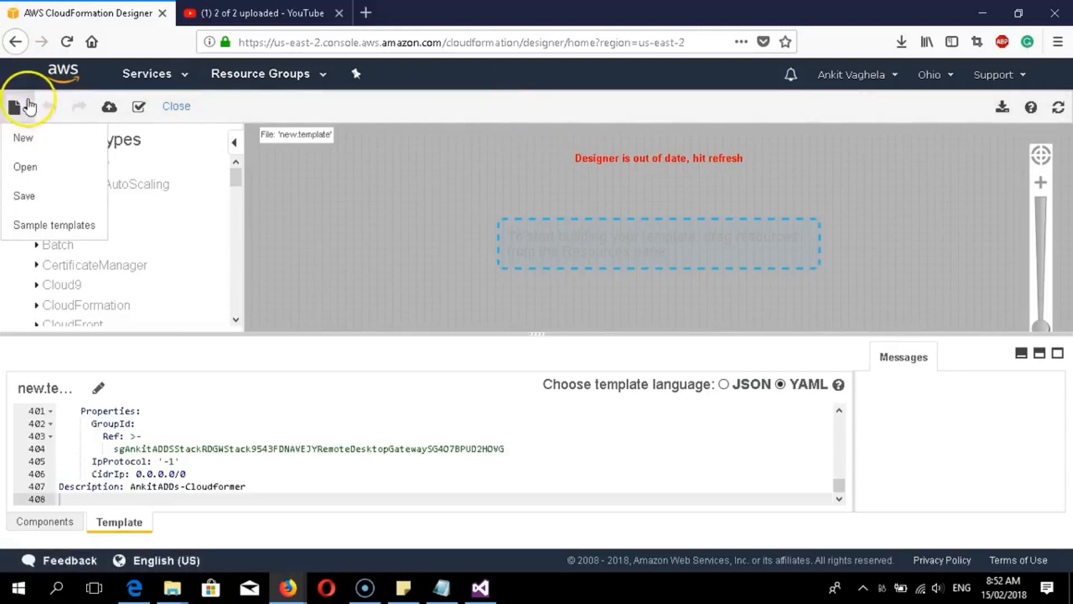
- Save the Designer template as the local file 'ohioankit3'
mouse_move(23, 107)
click(18, 193)
click(443, 166)
drag(480, 221, 385, 215)
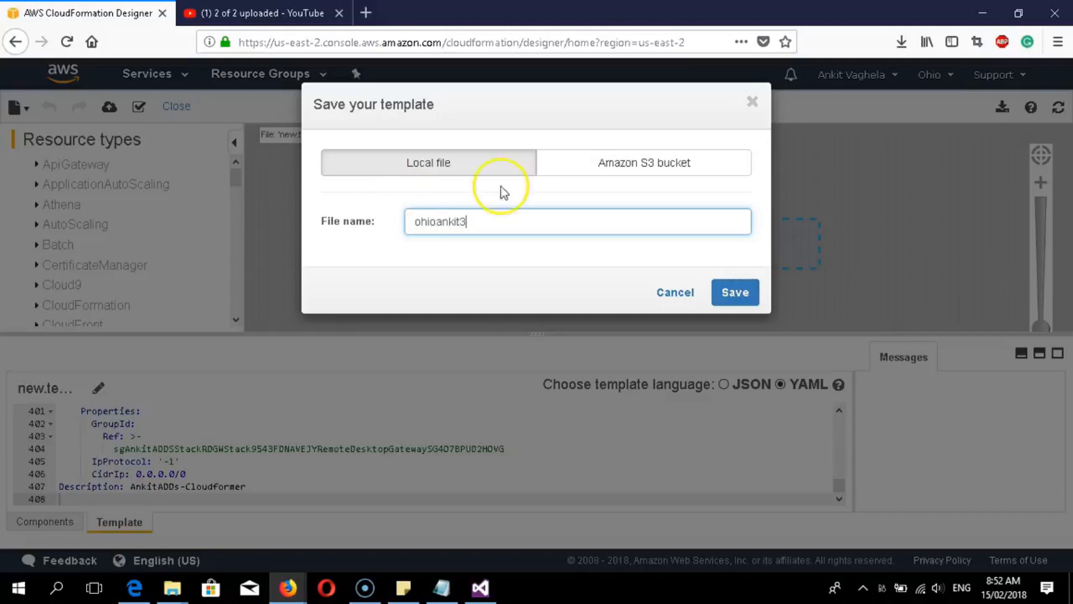
click(733, 292)
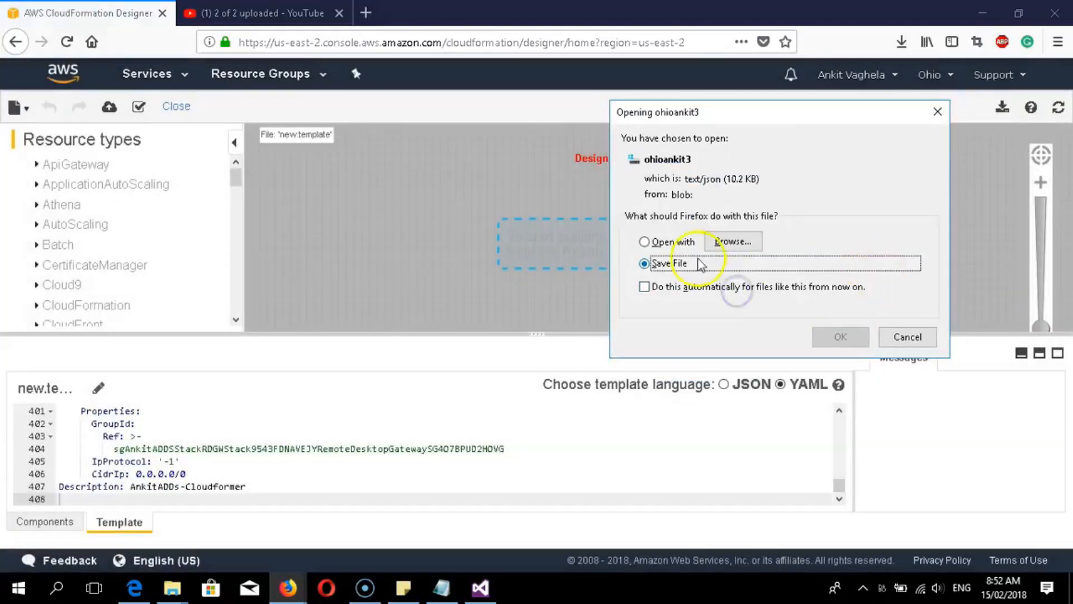
click(838, 337)
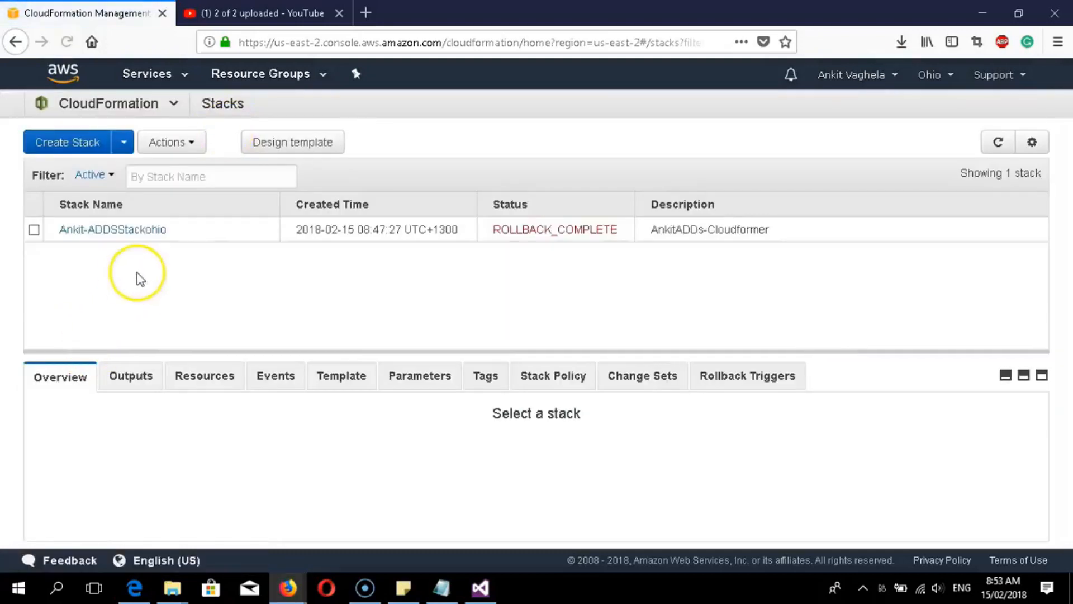
- Start a new stack from the uploaded template file ohioankit3
click(84, 142)
scroll(507, 269, down, 2)
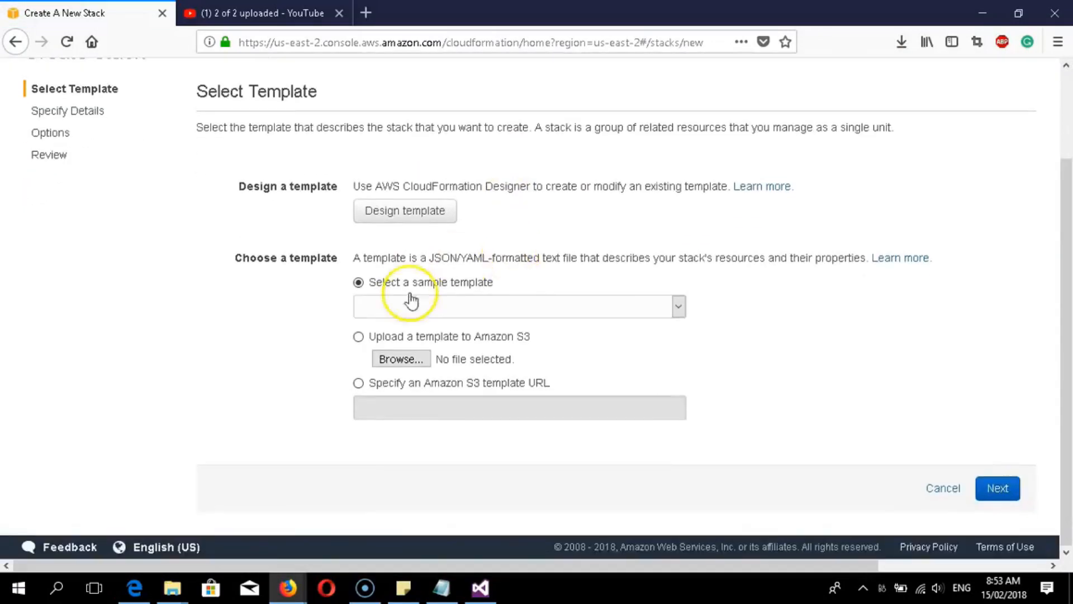
click(388, 340)
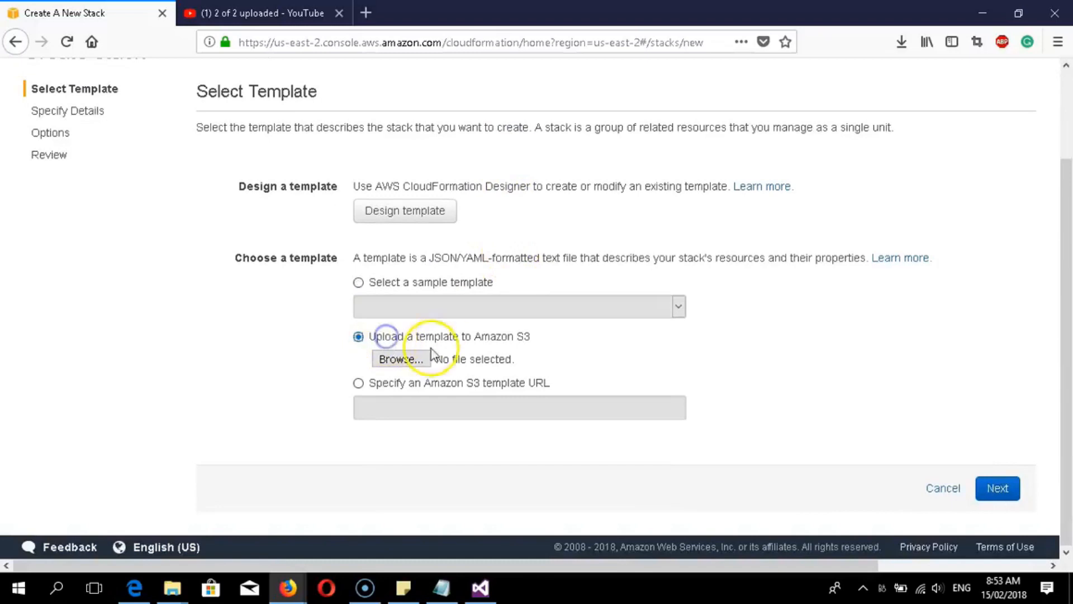
click(398, 360)
click(168, 175)
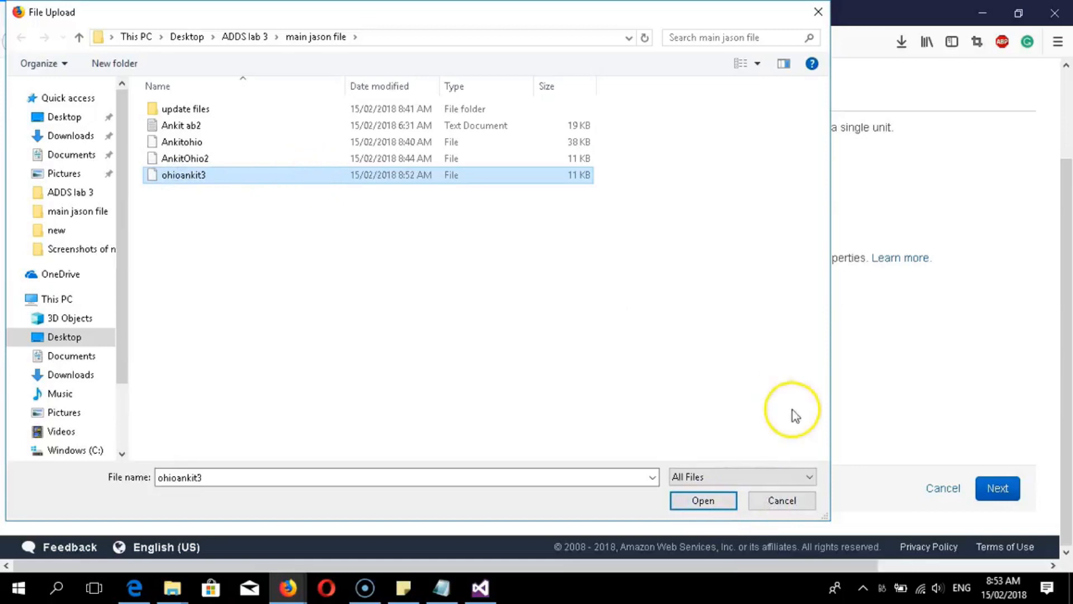
click(687, 502)
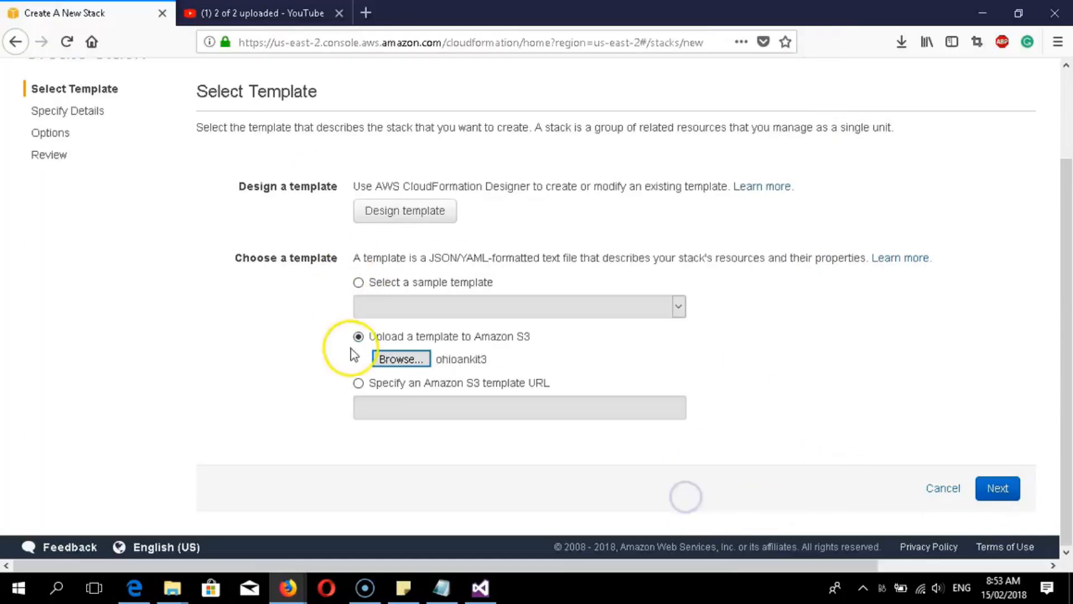
click(991, 492)
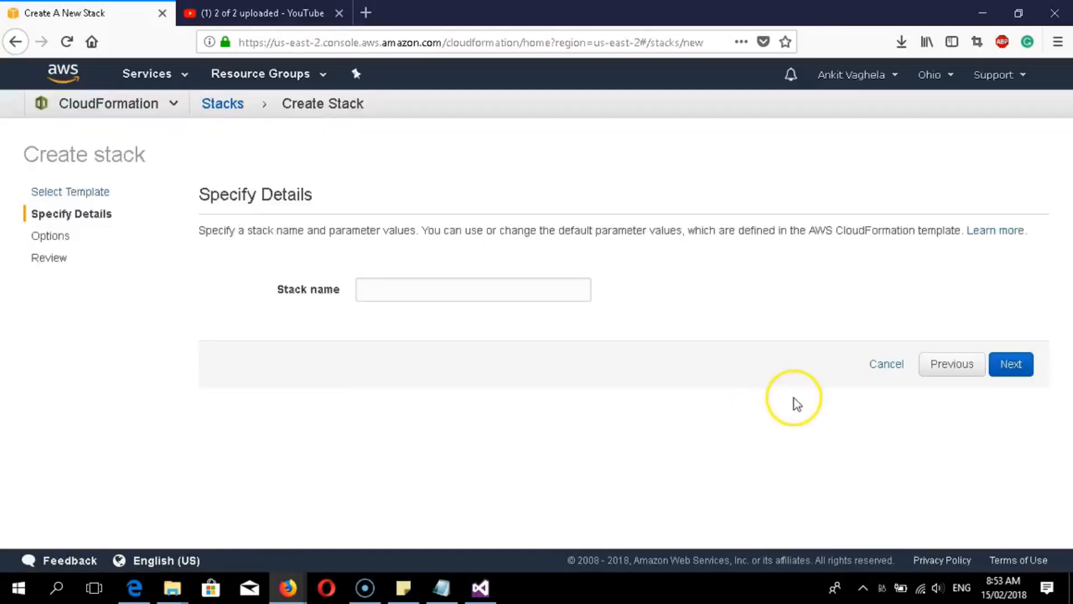
- Name the stack Ankit-ohio1, keep default options, and create it
click(491, 292)
text(oh)
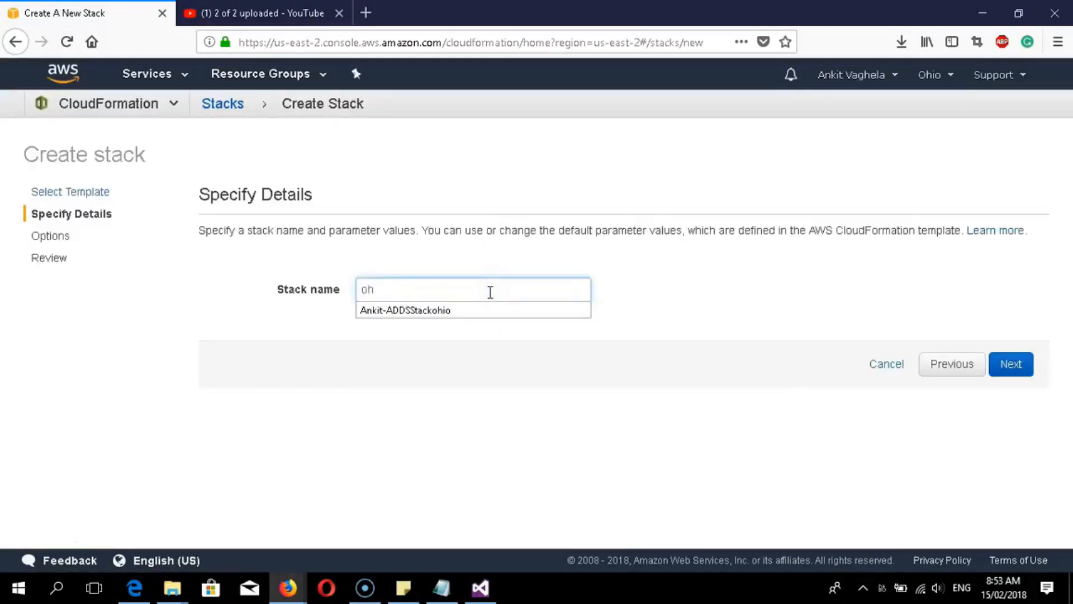
key(BackSpace)
text(ANk)
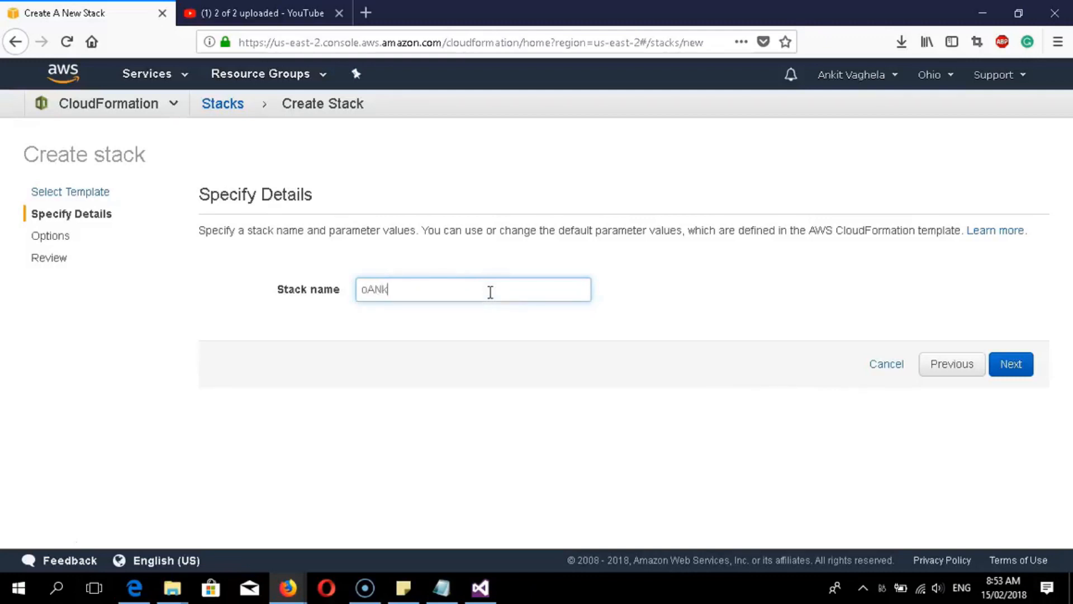
text(Ankit-ohio1)
click(1010, 366)
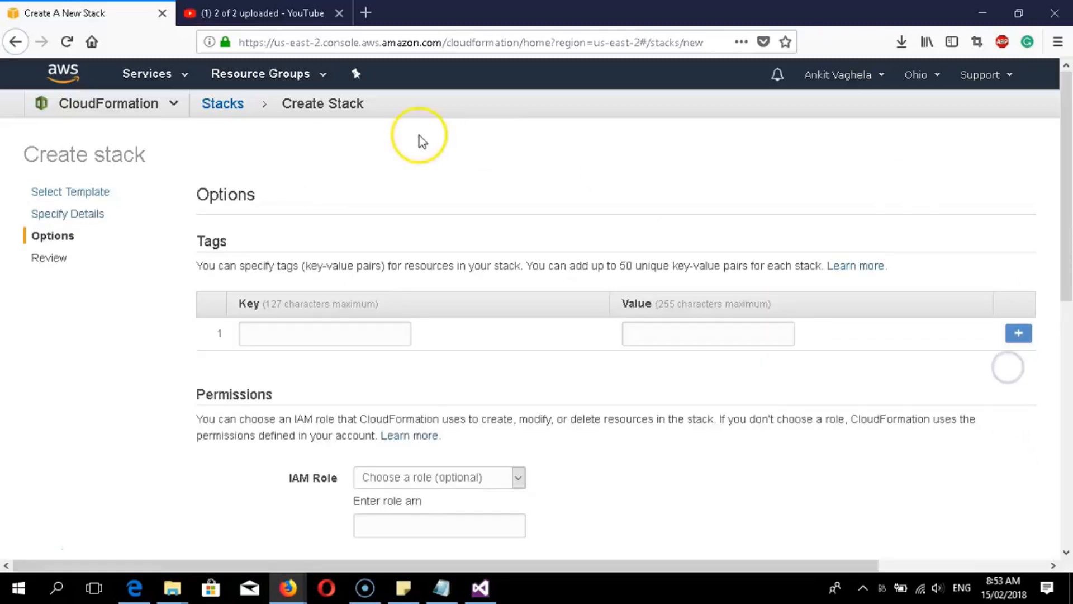
scroll(289, 261, down, 3)
scroll(233, 263, up, 3)
scroll(232, 263, down, 7)
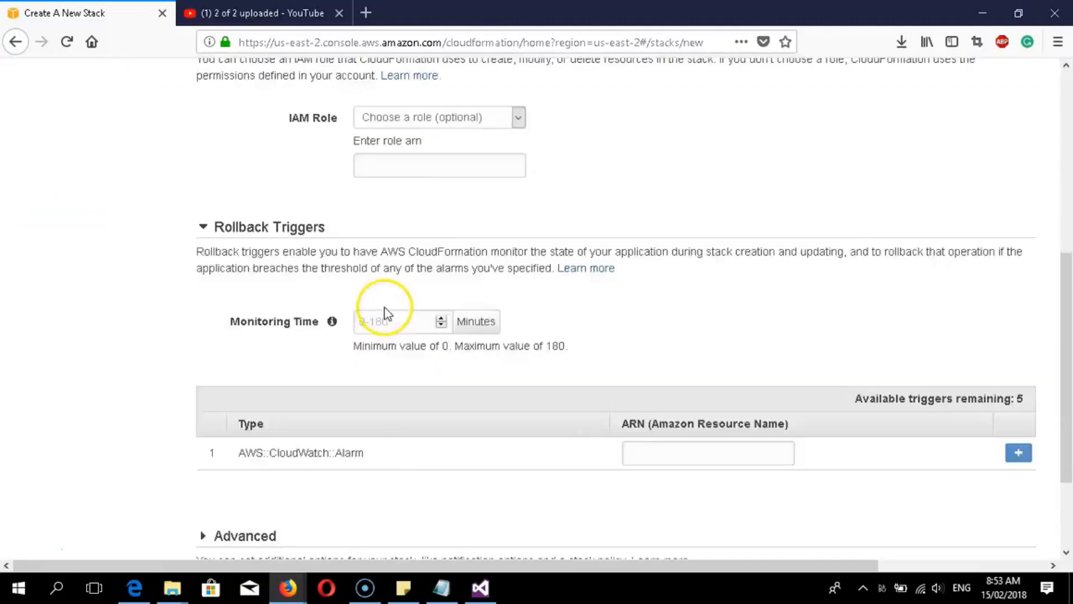
click(1007, 494)
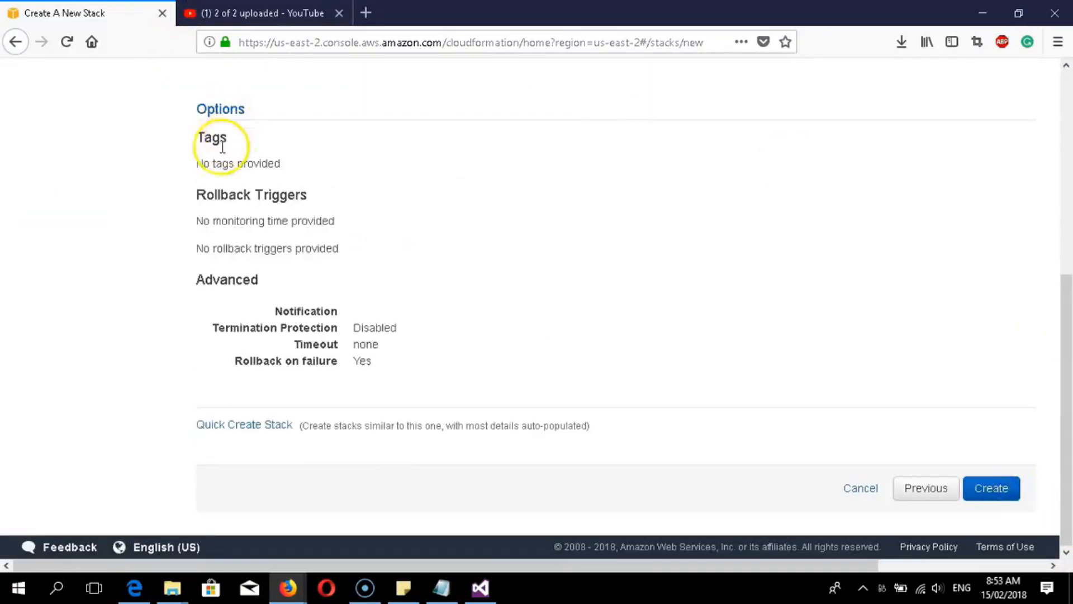
scroll(291, 271, up, 6)
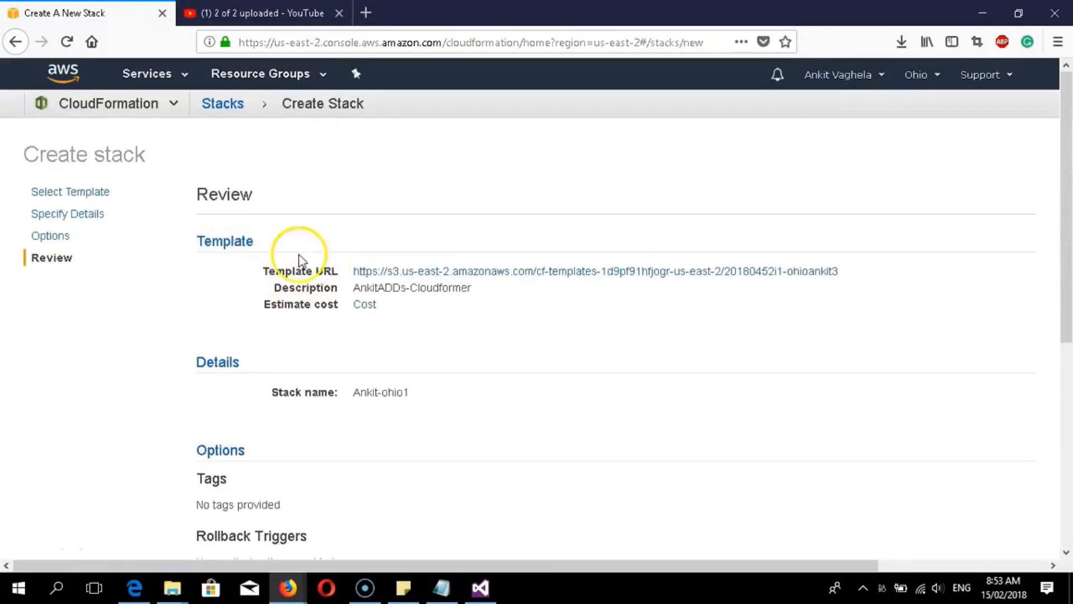
scroll(403, 290, down, 3)
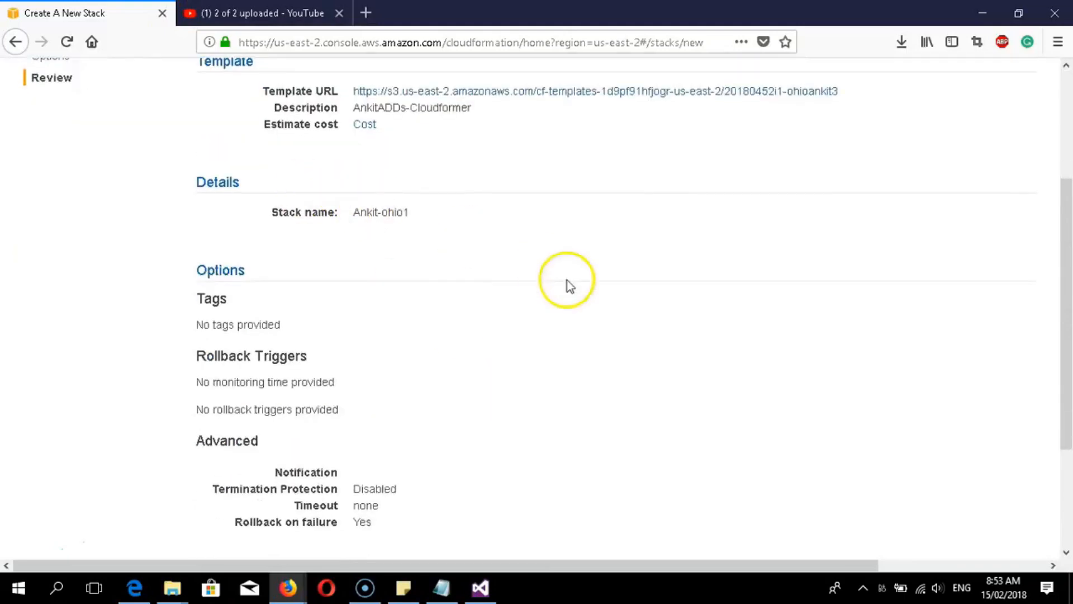
scroll(568, 282, down, 3)
click(991, 488)
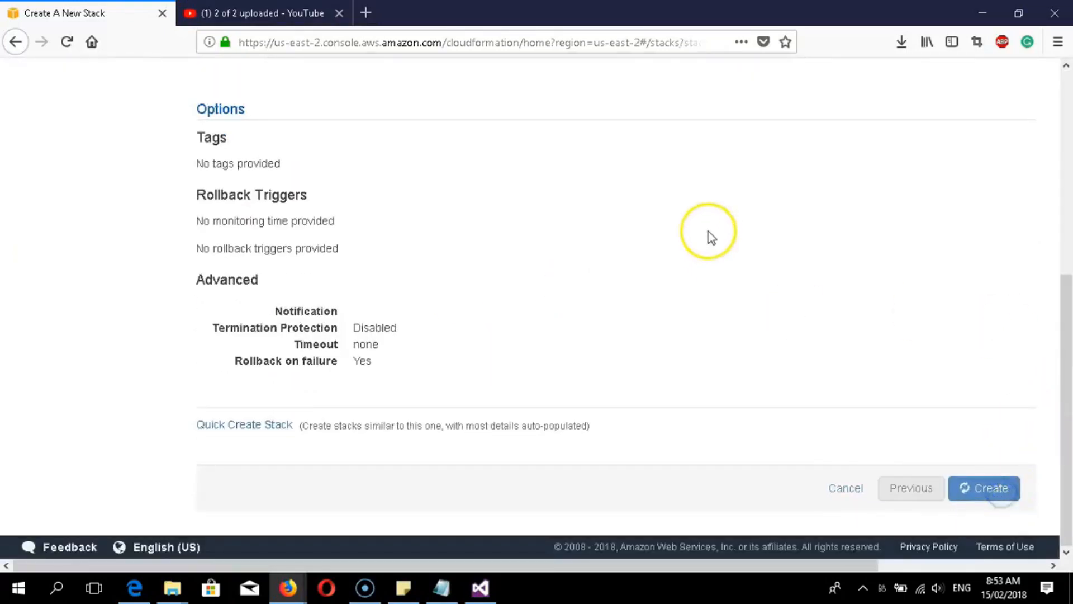
- Deselect Ankit-ohio1 in the Stacks list, now showing CREATE_IN_PROGRESS
scroll(671, 279, up, 1)
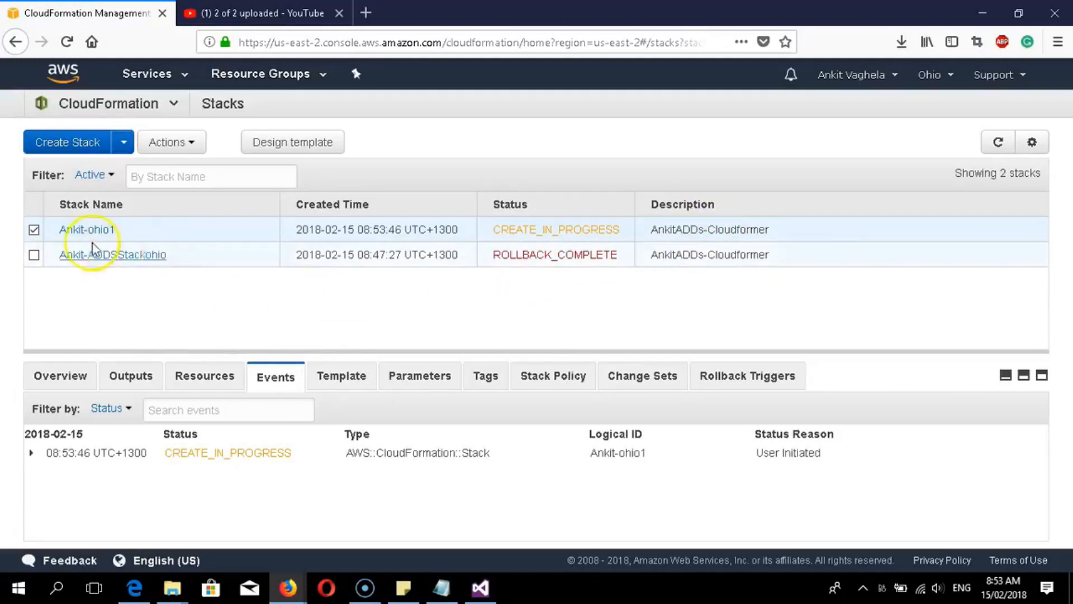
click(33, 229)
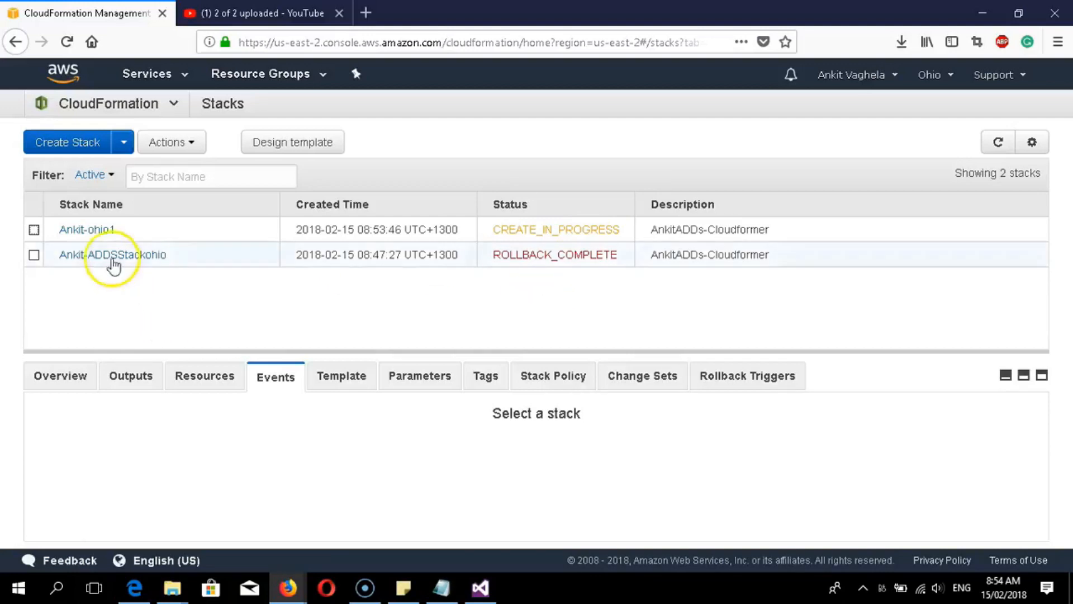
- Open Ankit-ohio1's details and follow its events and template until ROLLBACK_COMPLETE
click(95, 231)
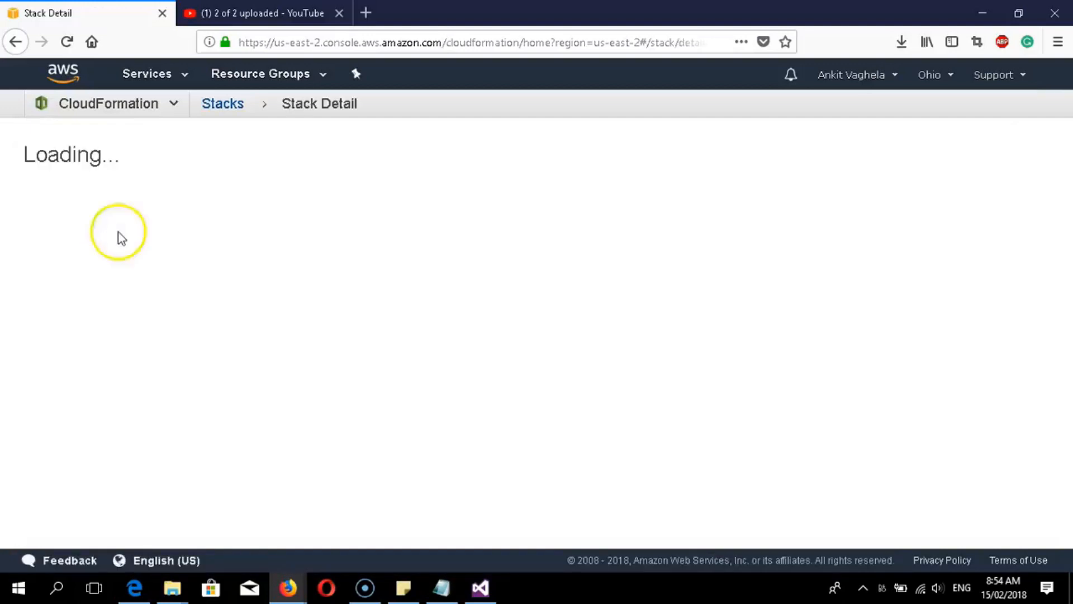
scroll(562, 337, down, 5)
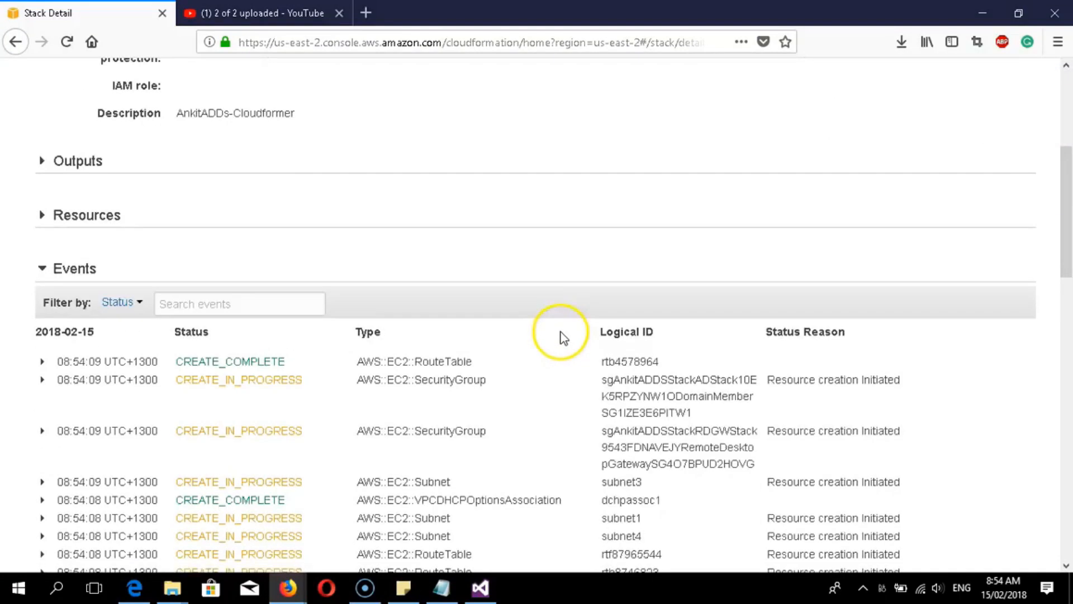
scroll(562, 338, down, 15)
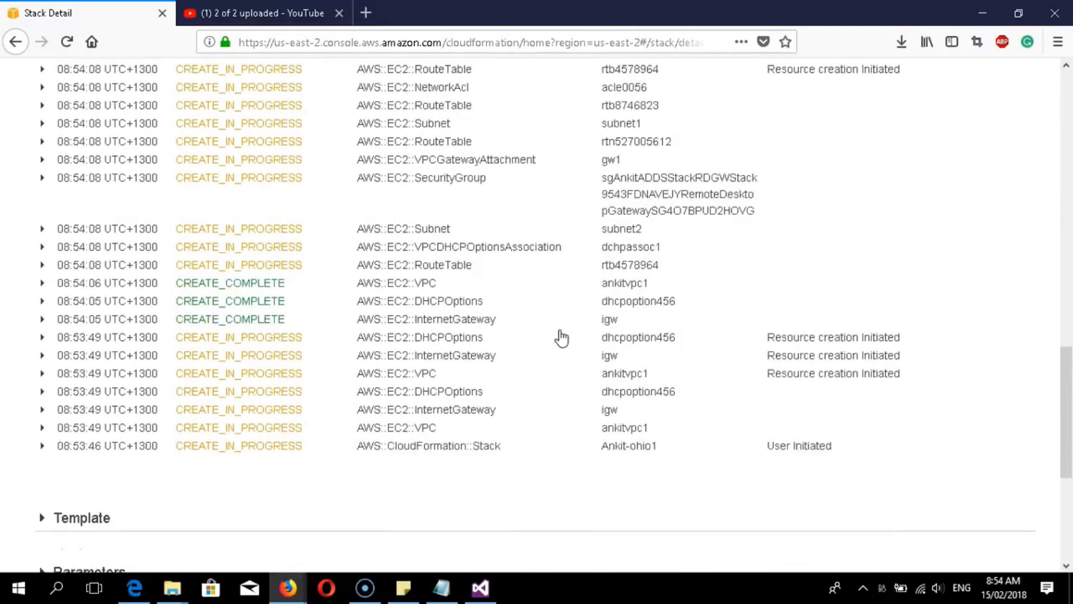
scroll(562, 337, down, 2)
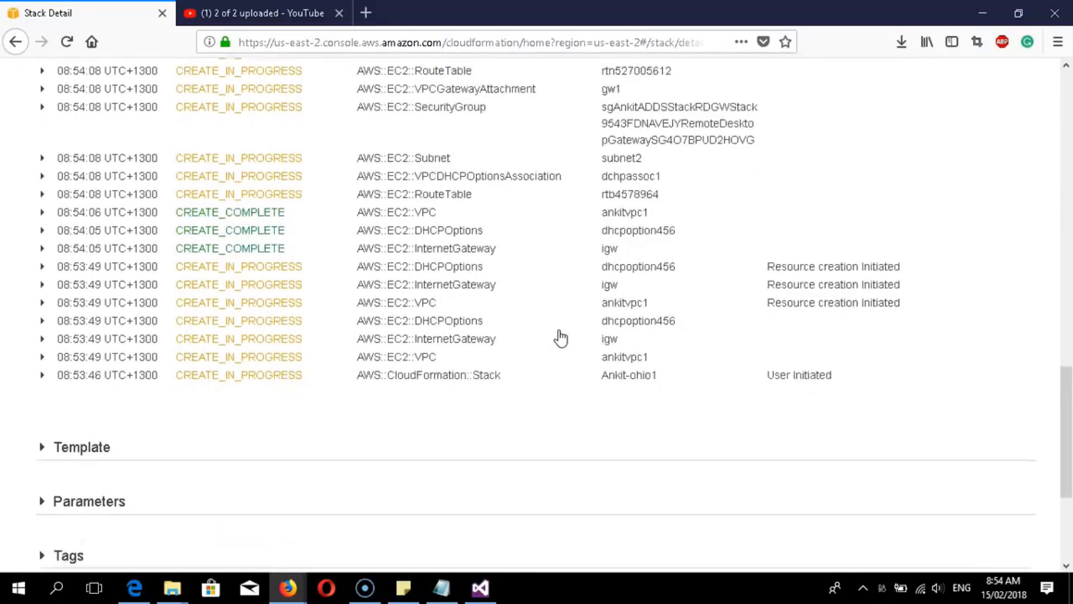
scroll(561, 337, up, 5)
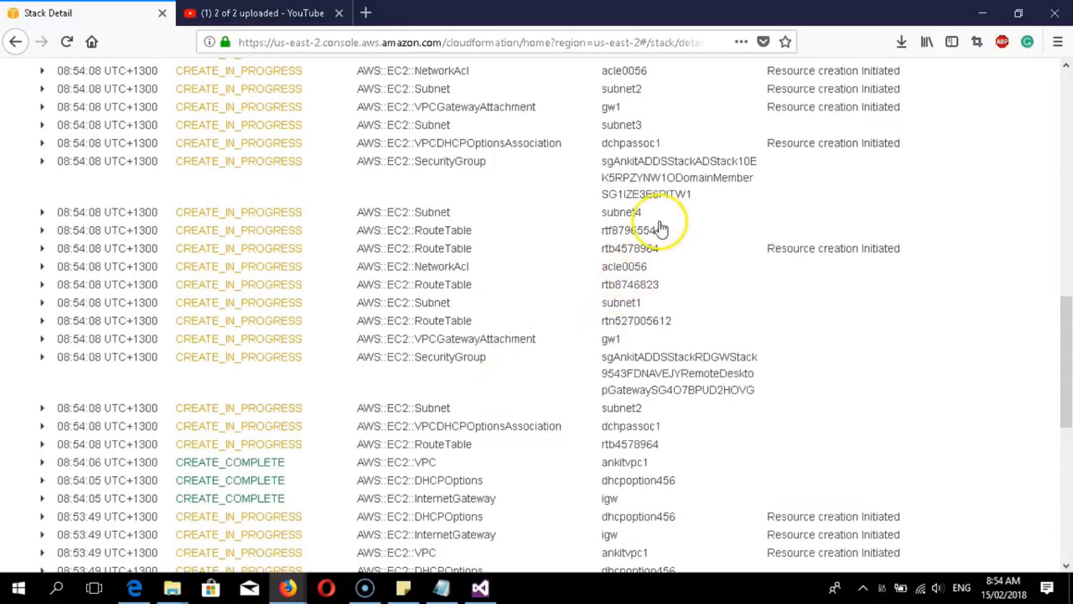
scroll(420, 180, down, 5)
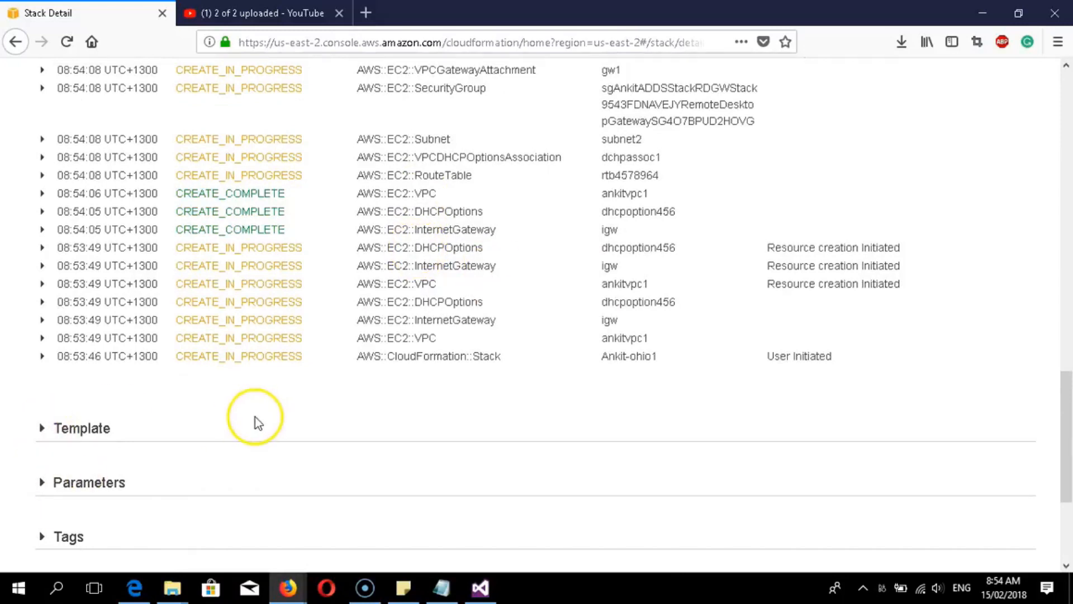
scroll(206, 460, down, 5)
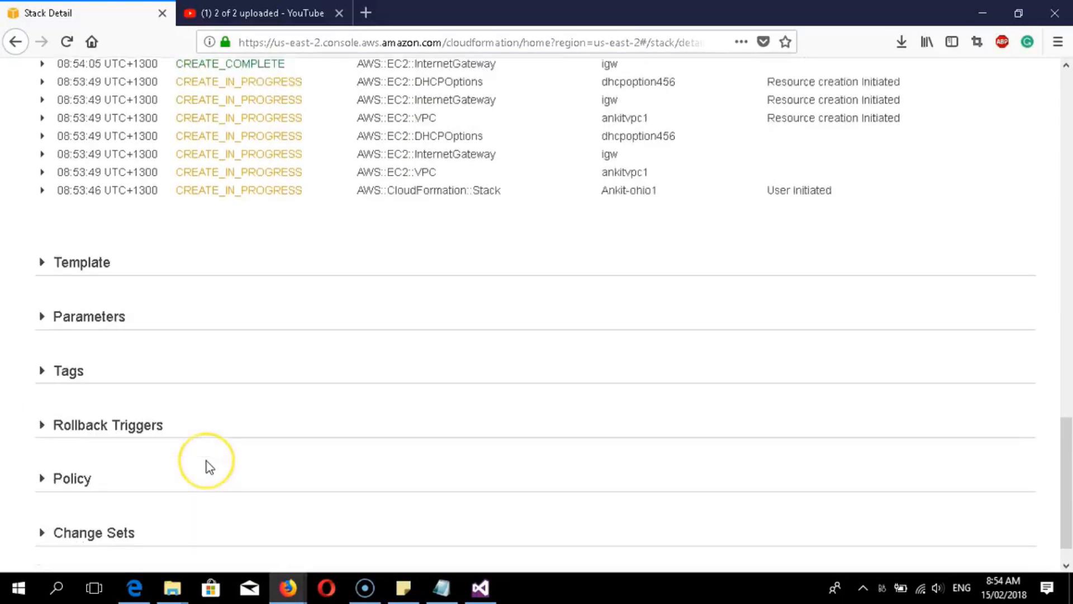
scroll(207, 460, down, 1)
click(50, 234)
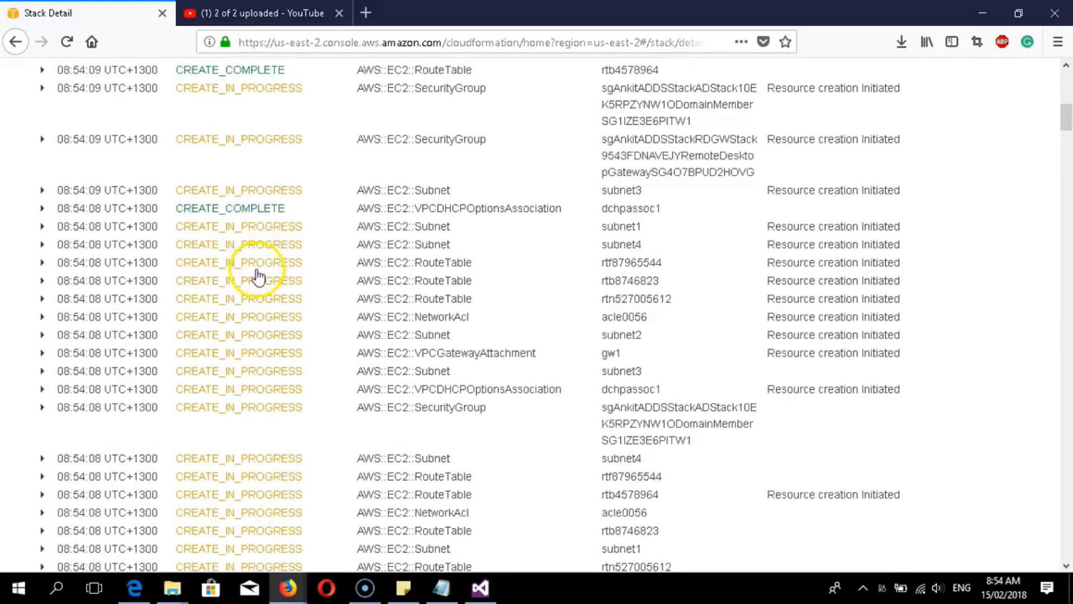
scroll(258, 277, up, 3)
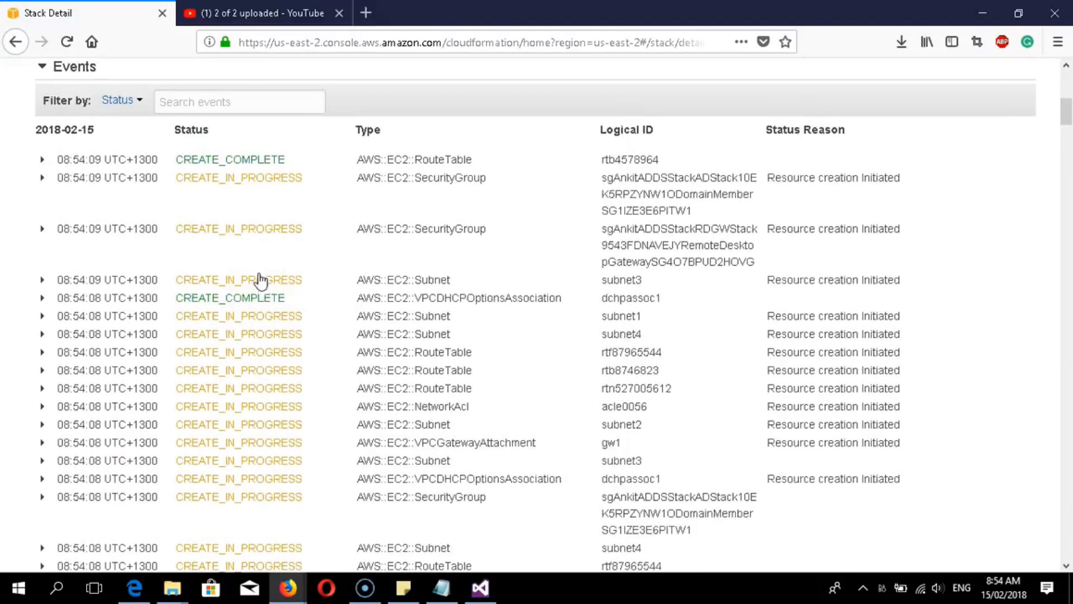
scroll(260, 279, down, 10)
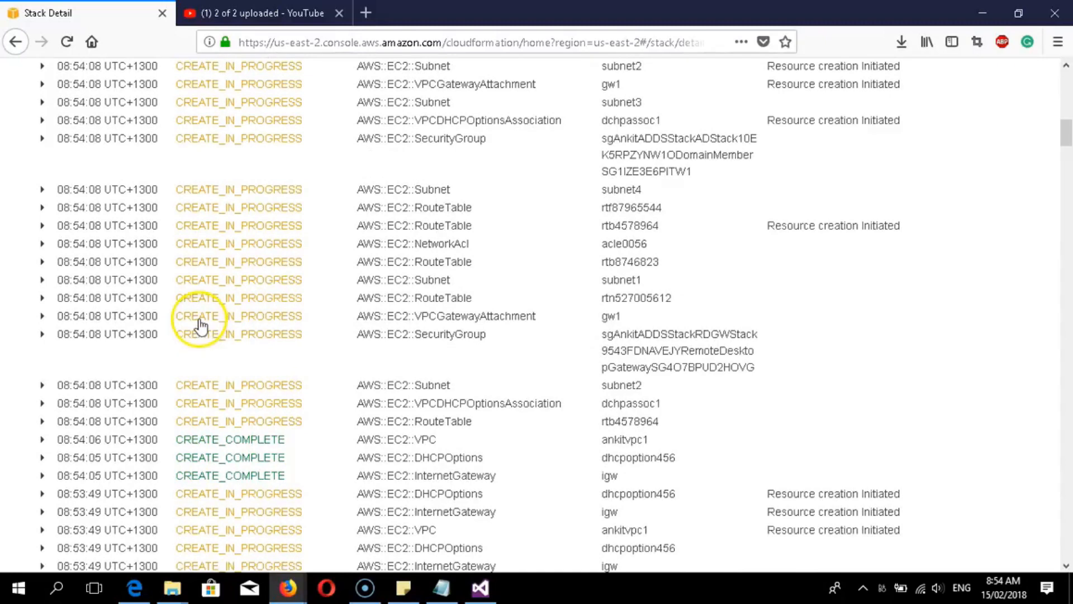
drag(1069, 145, 1070, 120)
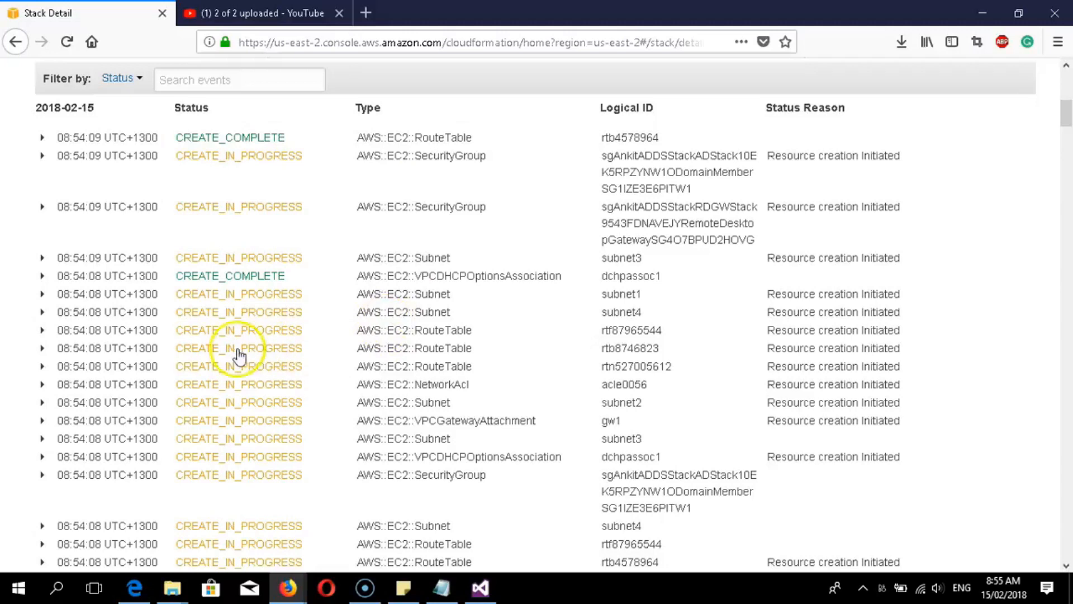
- Open the São Paulo stacks list showing ankitcloudlab3 at CREATE_COMPLETE
scroll(247, 362, down, 6)
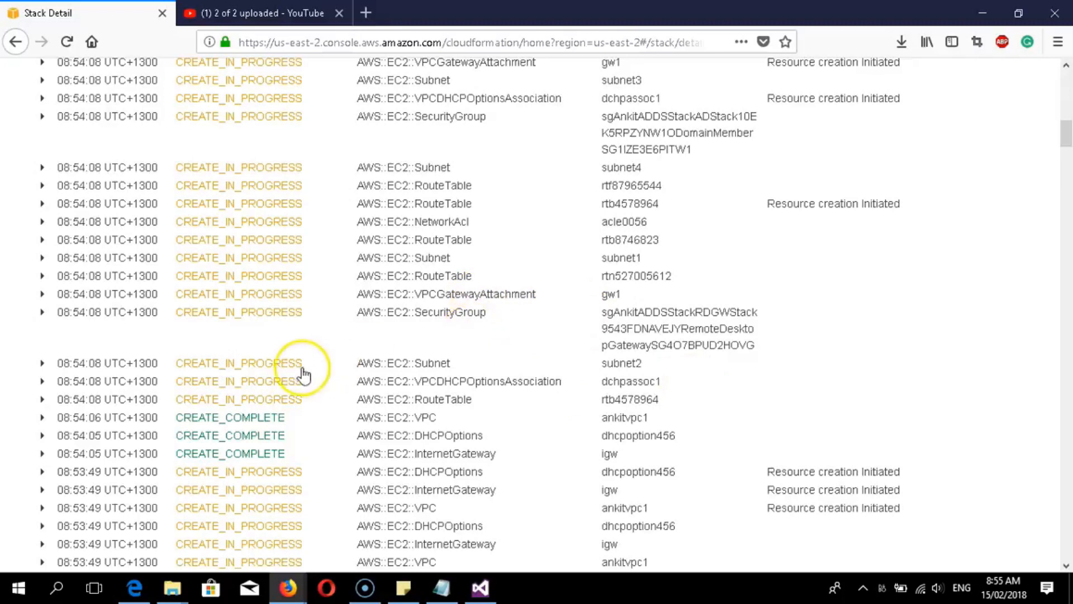
scroll(345, 355, down, 2)
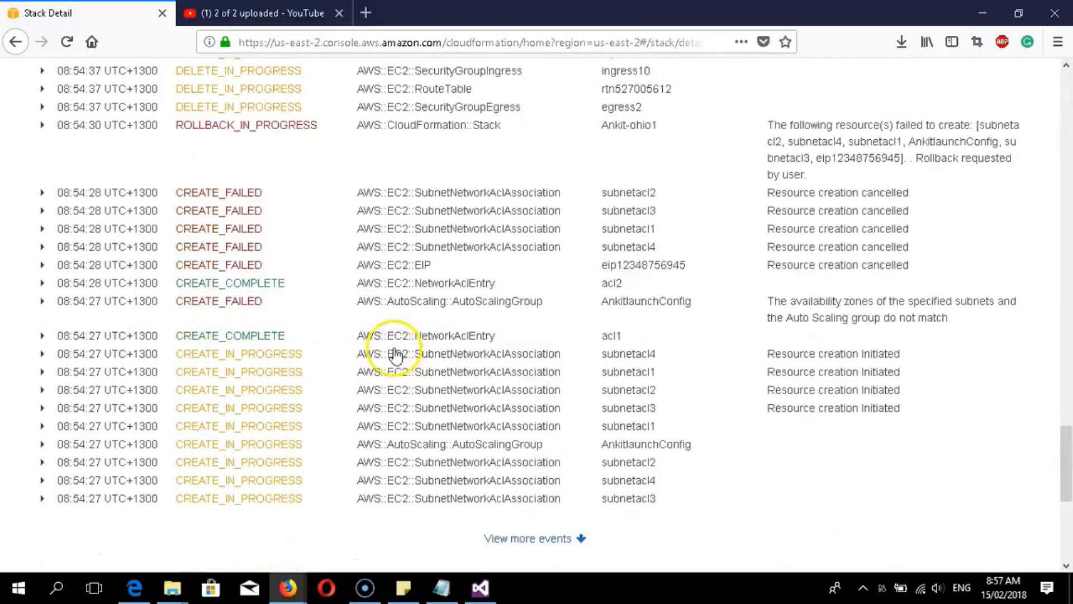
scroll(395, 358, up, 15)
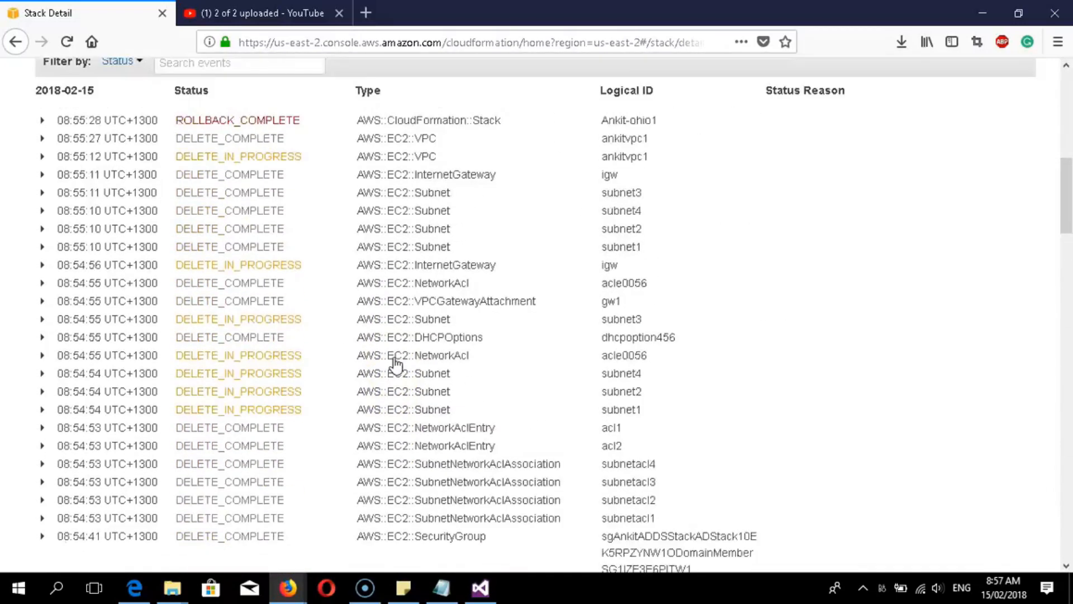
scroll(394, 362, up, 10)
click(148, 231)
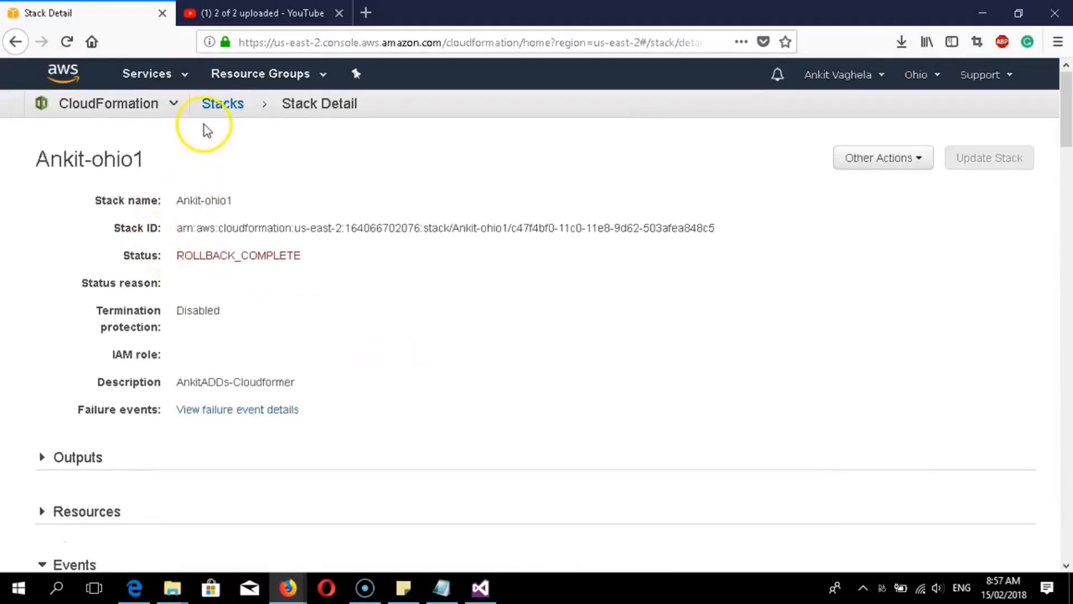
scroll(281, 352, down, 10)
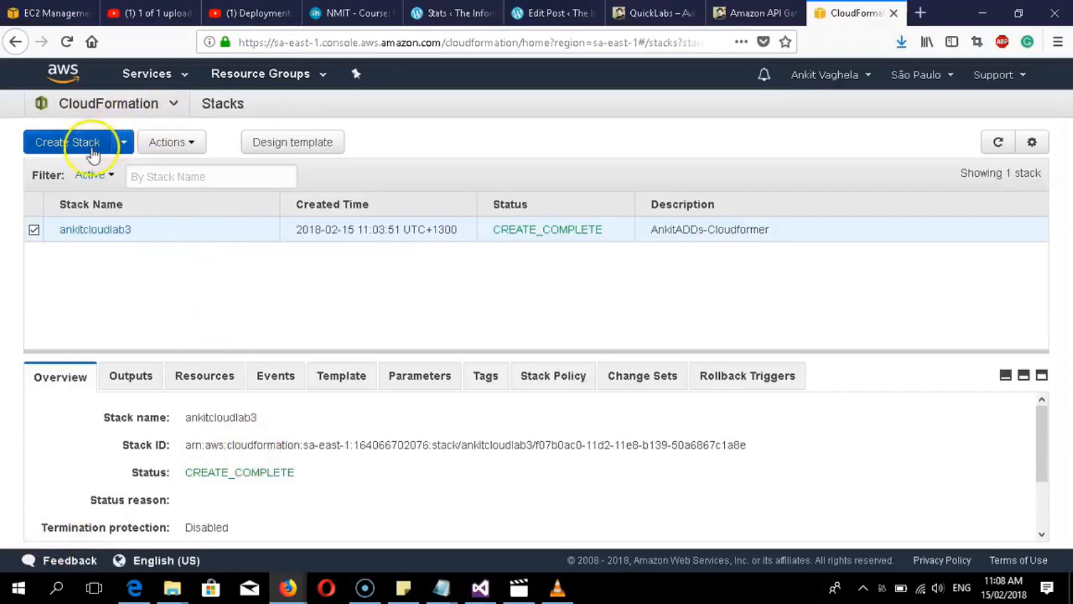
- Open ankitcloudlab3's details, confirm the region, and scroll through its CREATE_COMPLETE events
click(103, 104)
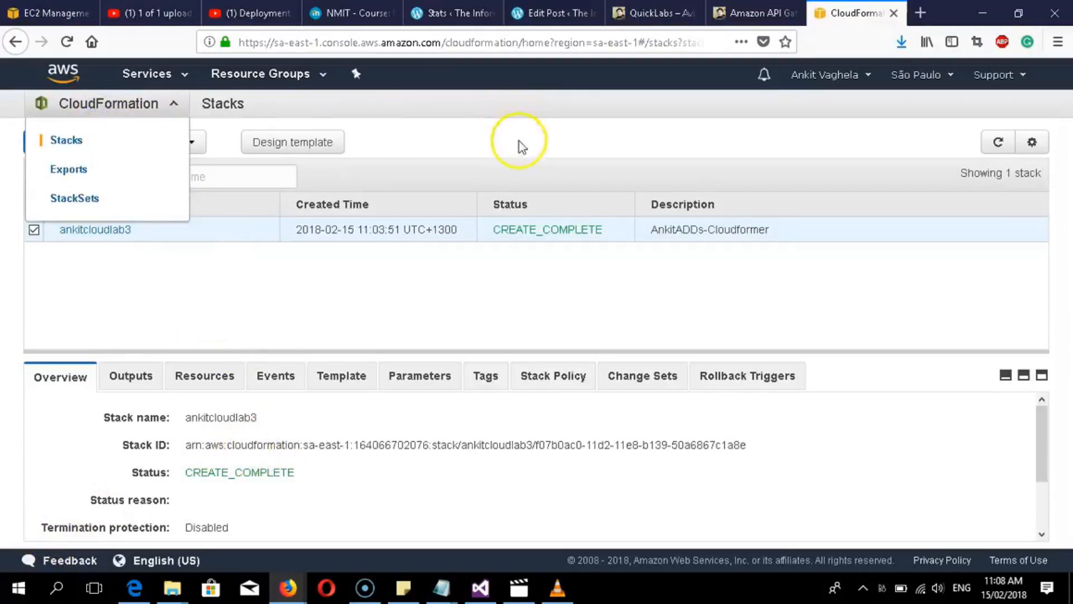
click(411, 258)
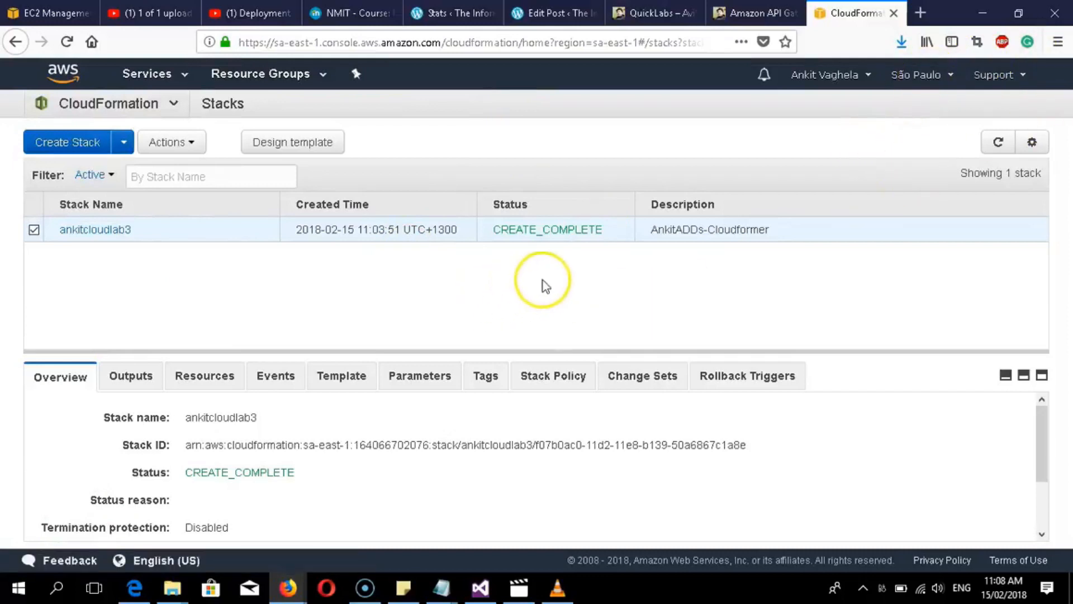
click(84, 231)
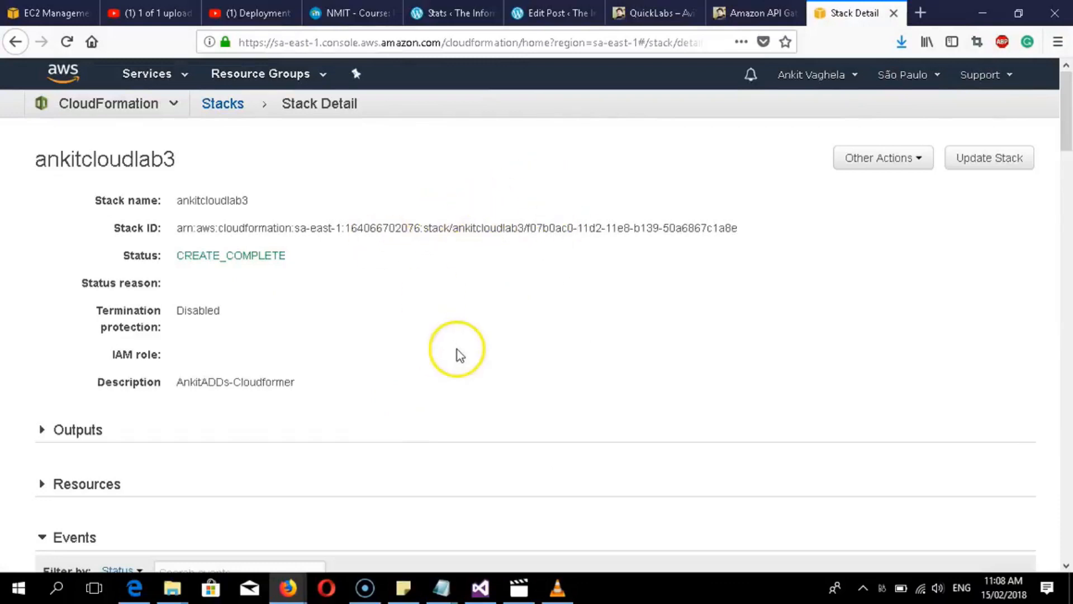
scroll(457, 350, down, 10)
scroll(276, 314, up, 10)
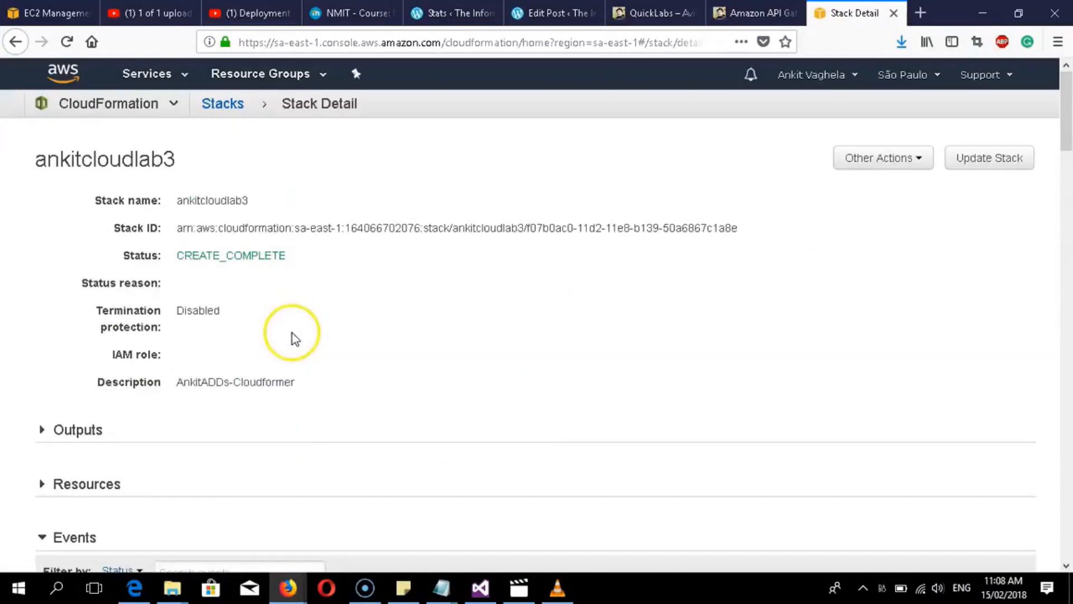
click(911, 77)
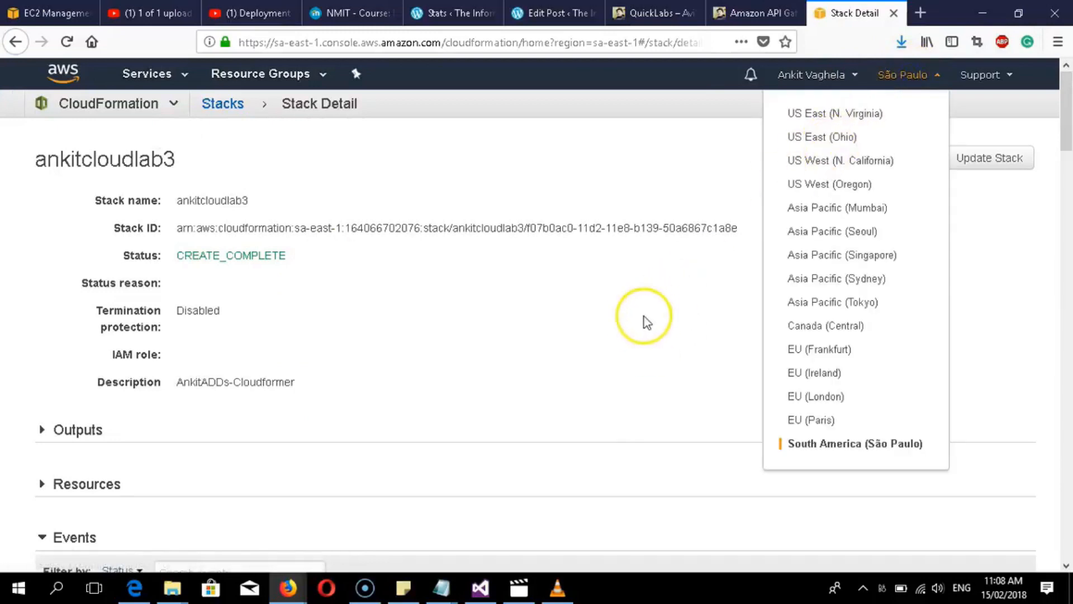
click(441, 291)
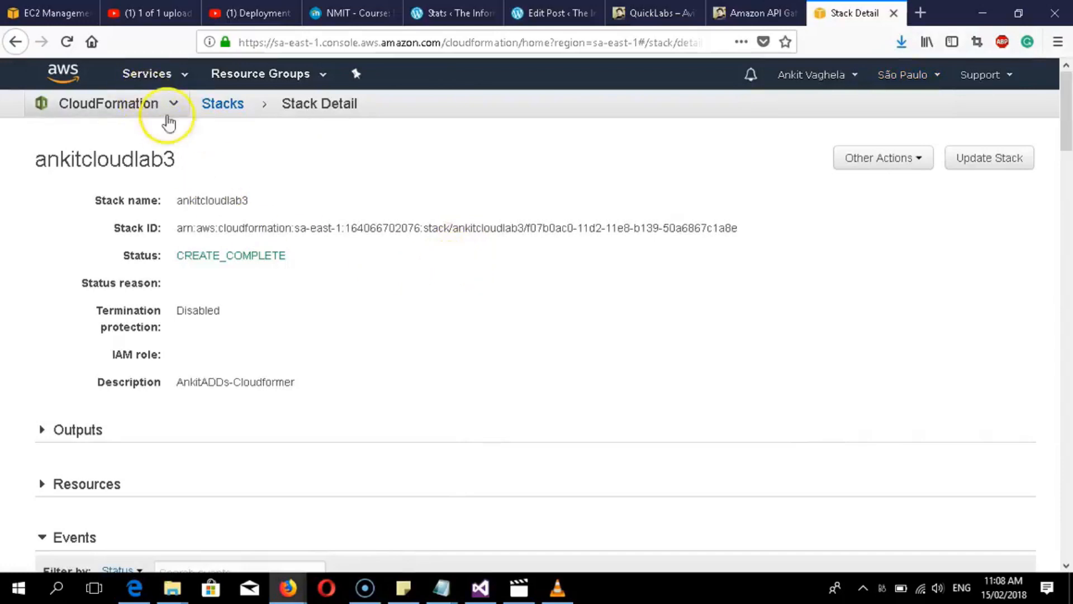
scroll(628, 213, down, 6)
drag(1065, 170, 1065, 75)
- Load the São Paulo EC2 console, then bring modify version.json forward in Visual Studio
click(151, 74)
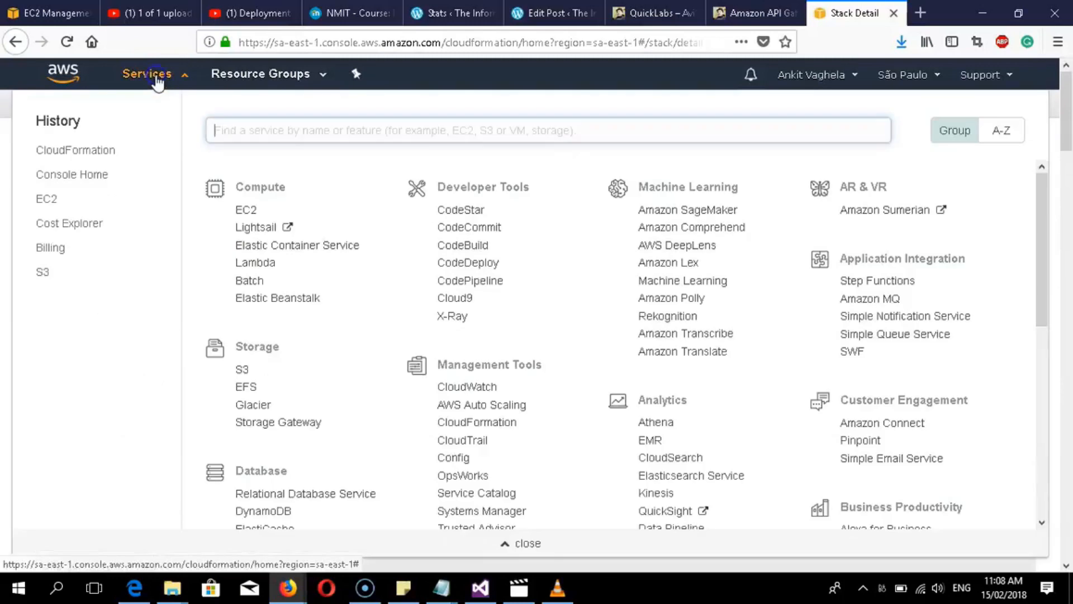
click(248, 210)
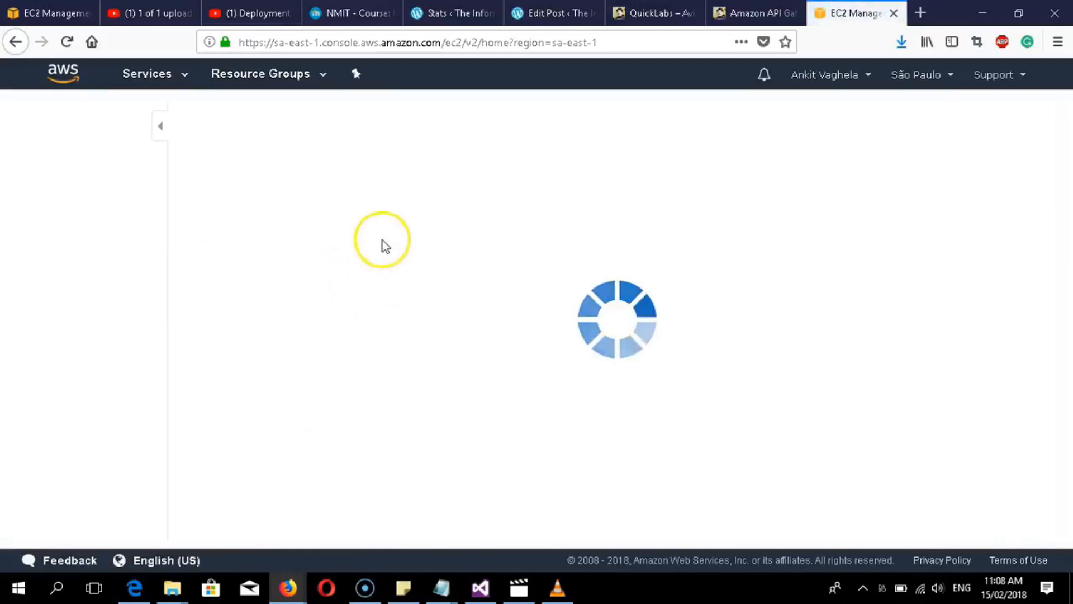
click(481, 587)
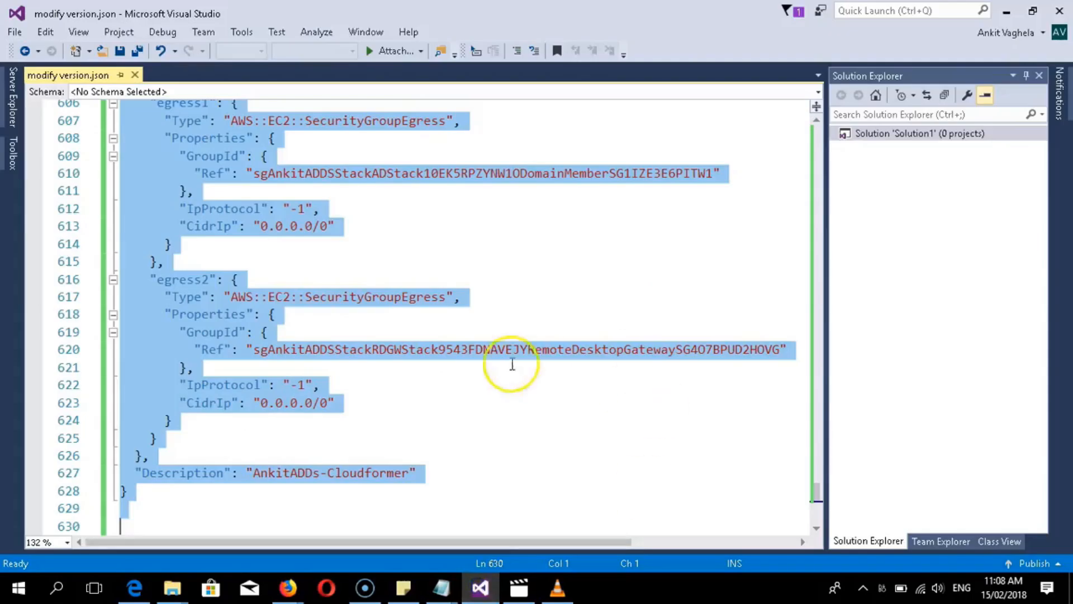
- Review the security group resources in modify version.json, then minimize Visual Studio to the São Paulo EC2 dashboard
click(343, 401)
scroll(451, 392, up, 9)
scroll(446, 396, up, 20)
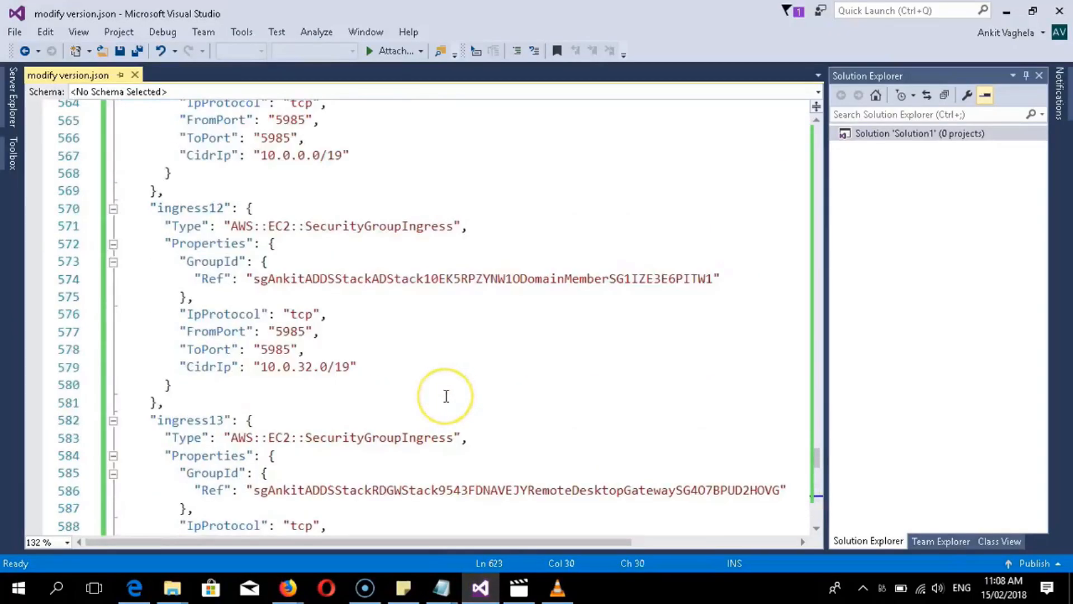
scroll(446, 396, up, 15)
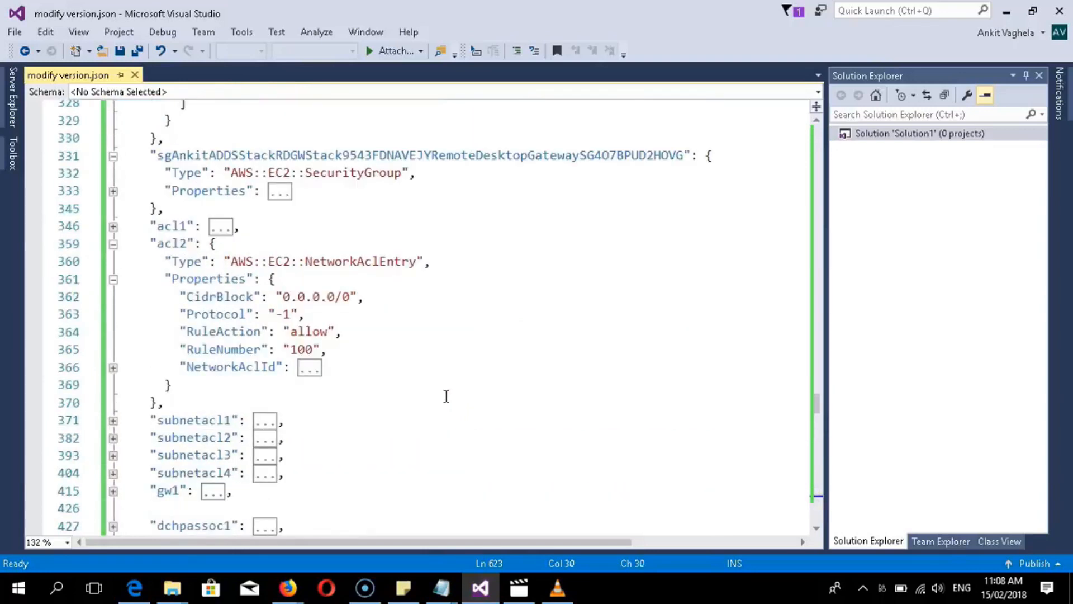
scroll(440, 401, down, 4)
scroll(440, 401, down, 6)
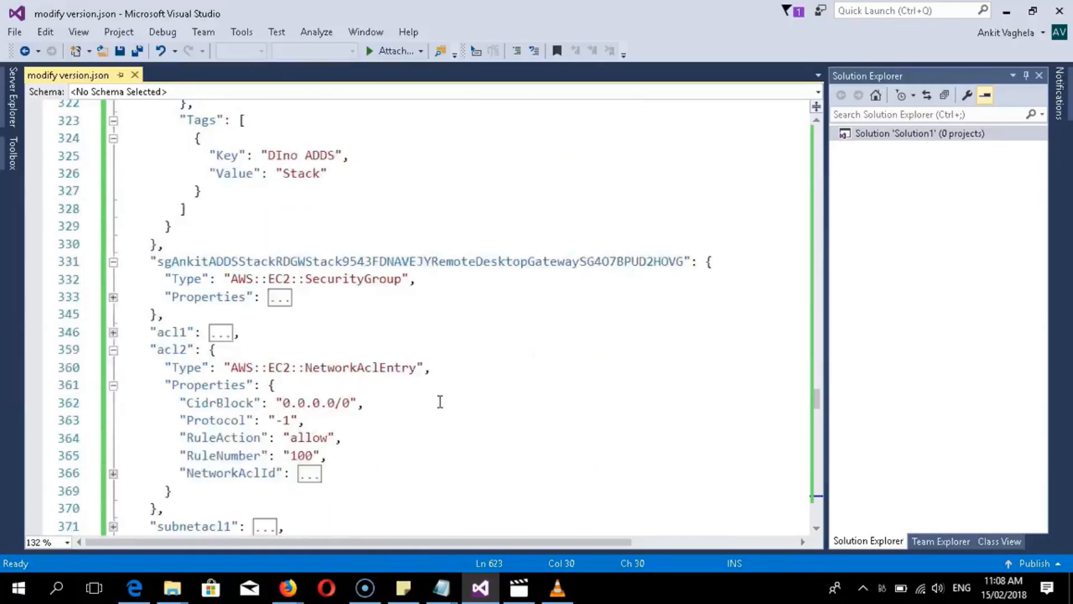
scroll(384, 360, up, 5)
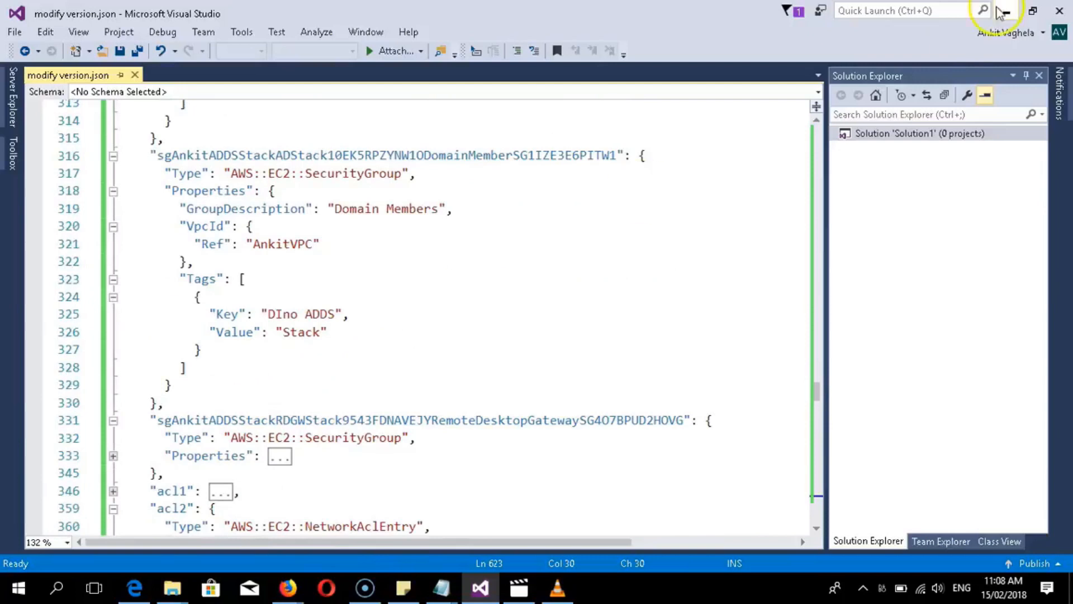
click(1007, 13)
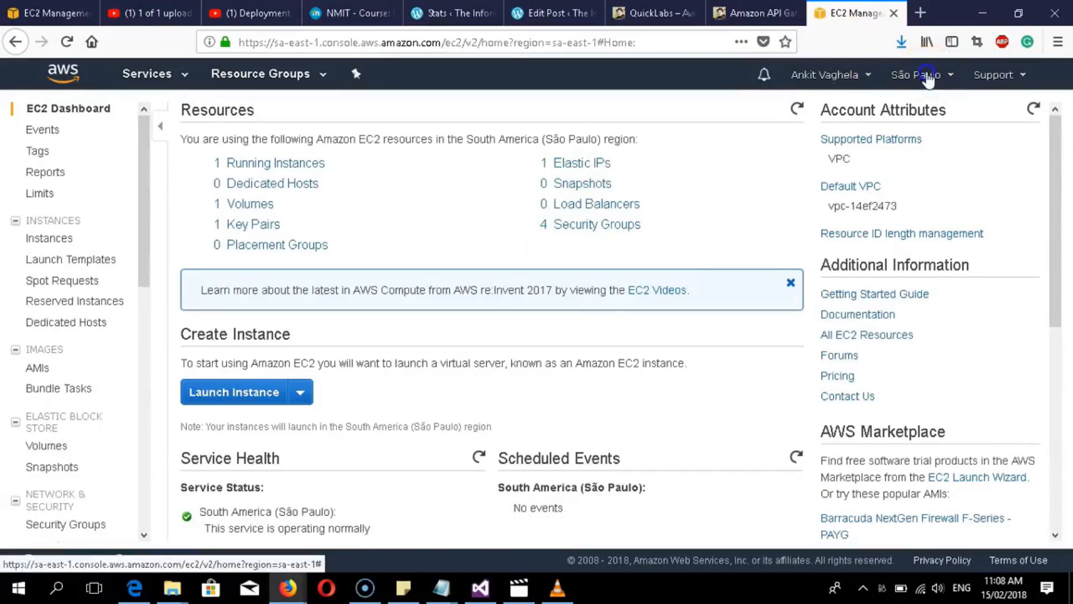
- Confirm the EC2 console stays in São Paulo, then minimize Firefox to show the 'main jason file' folder
click(920, 74)
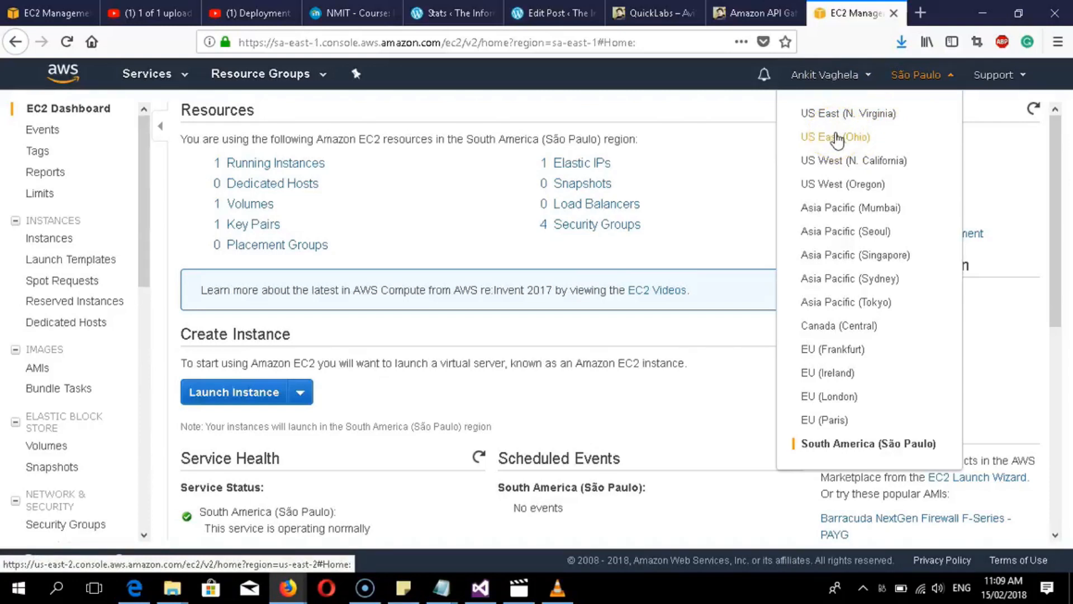
click(890, 92)
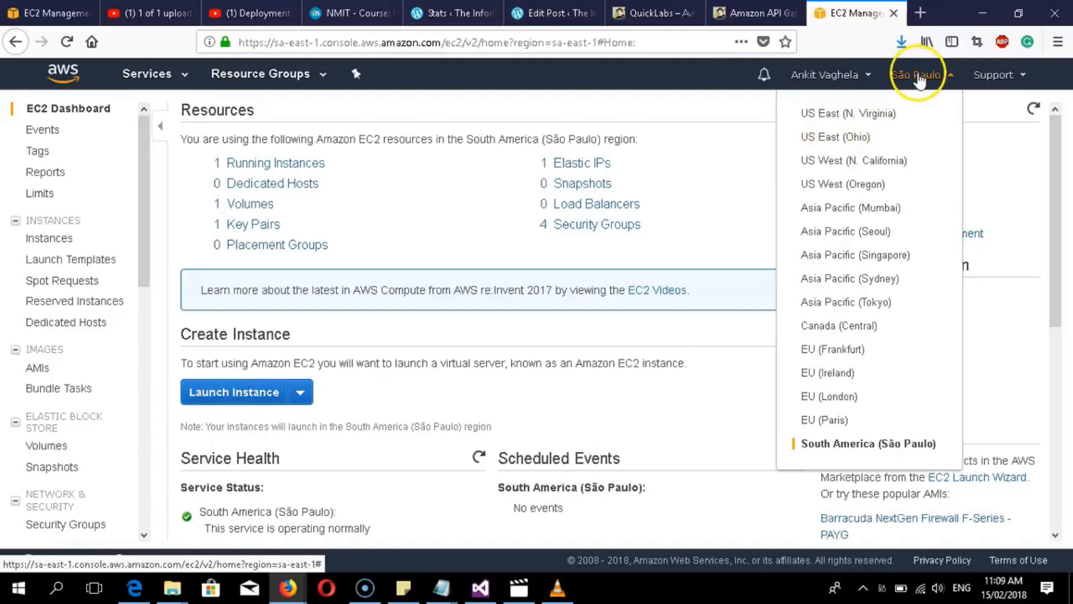
click(662, 249)
click(981, 12)
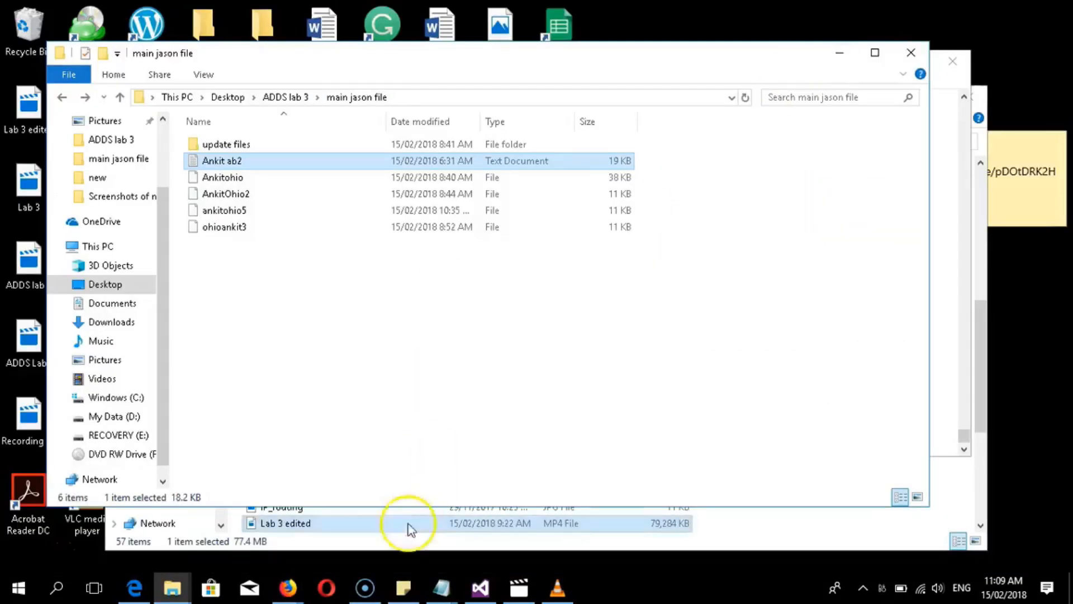
- Bring modify version.json forward in Visual Studio and scroll up through its resources
click(480, 587)
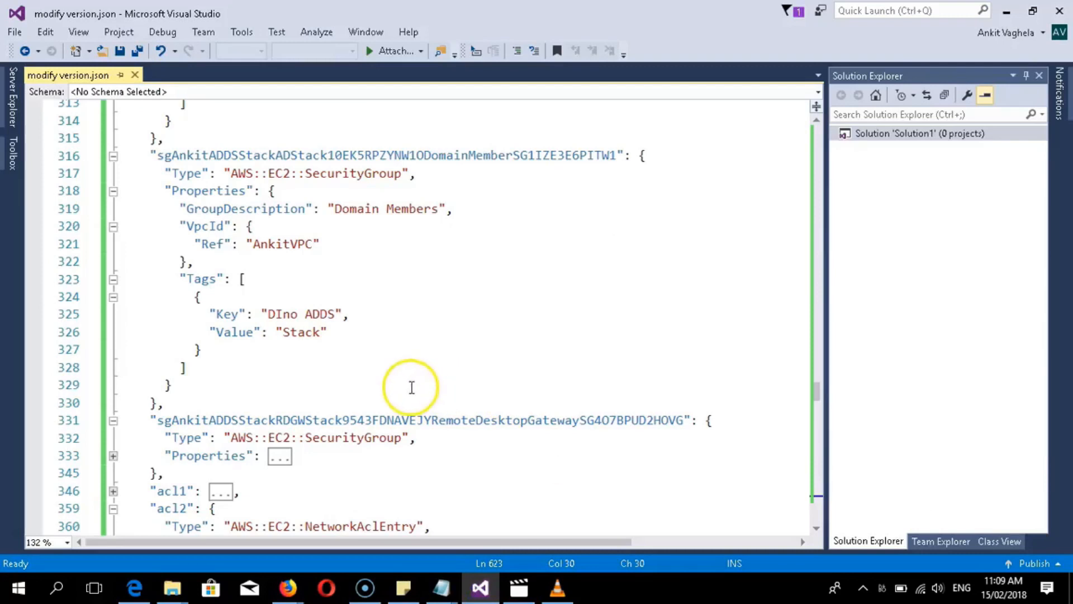
scroll(412, 387, up, 16)
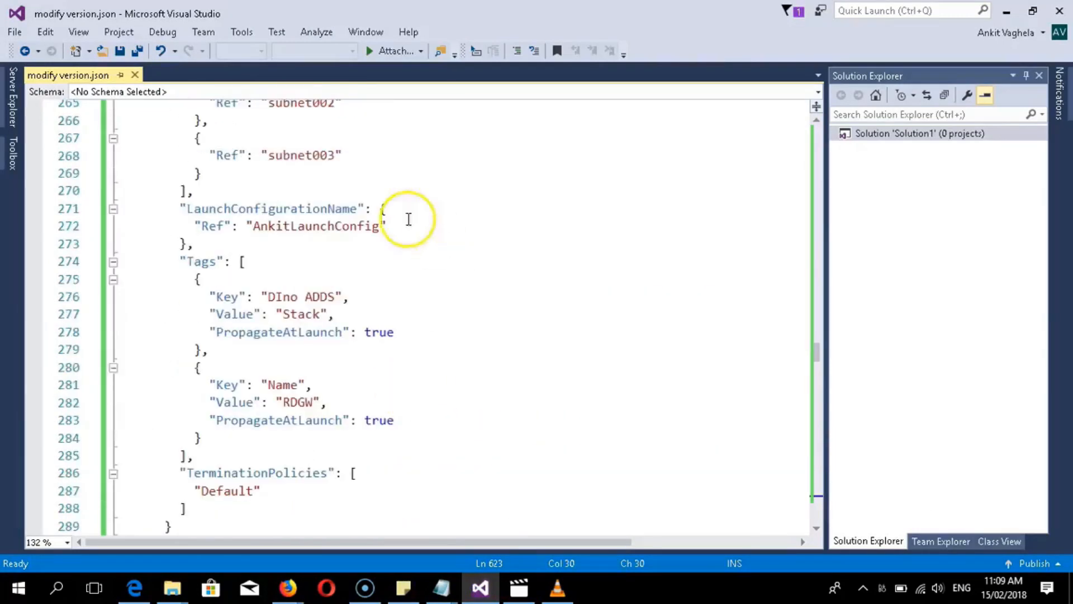
scroll(393, 412, up, 5)
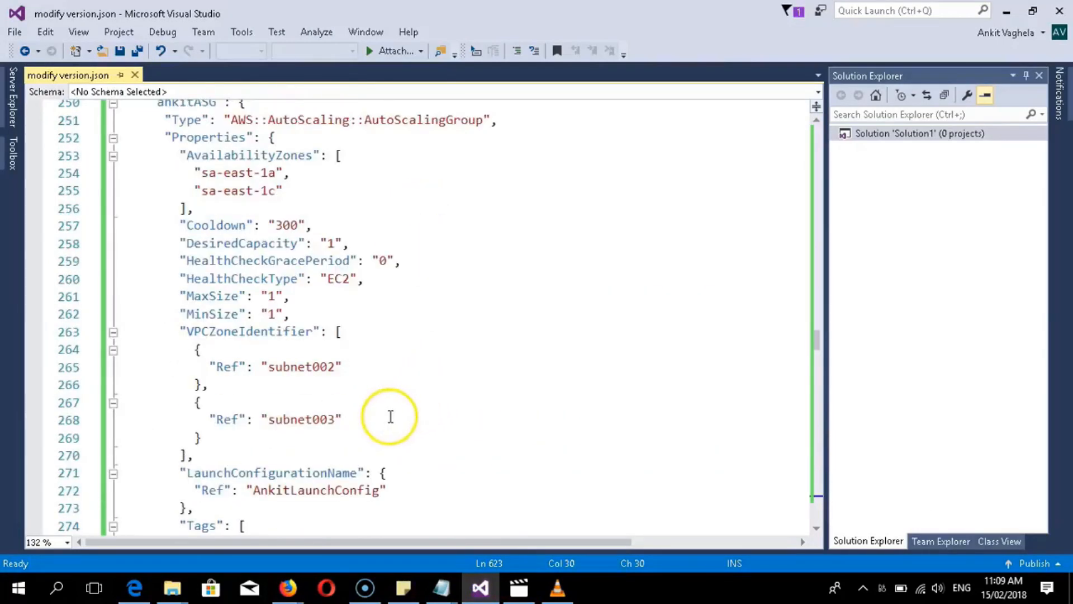
scroll(390, 416, up, 14)
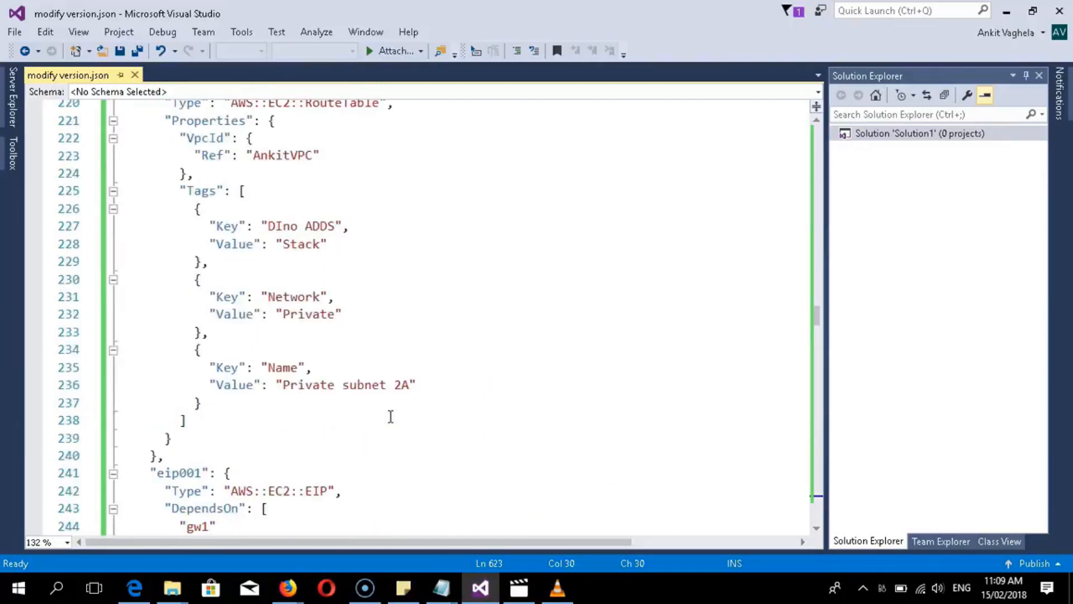
scroll(386, 395, up, 5)
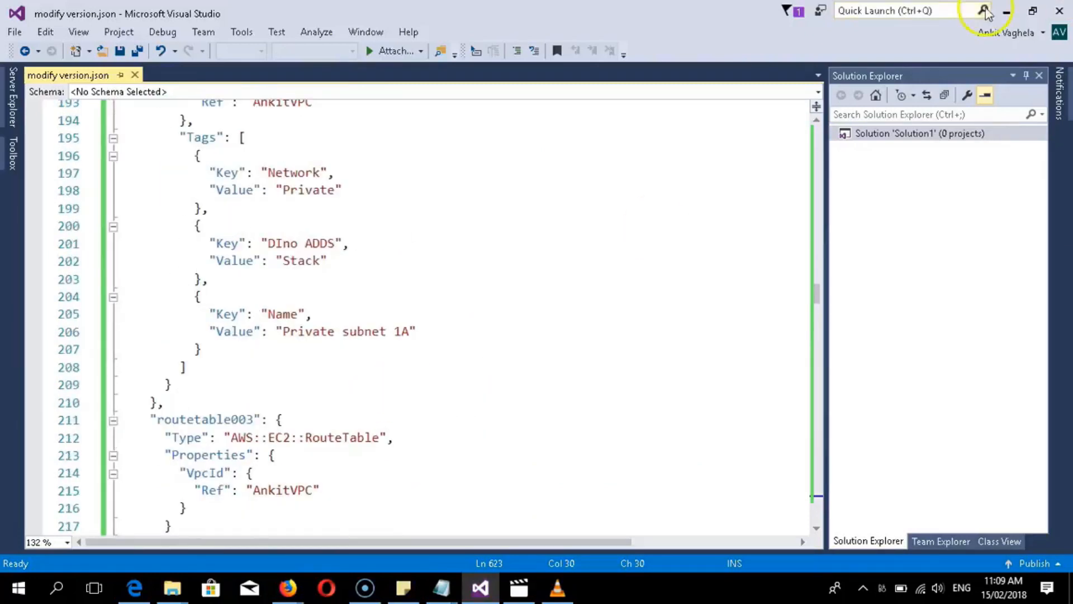
scroll(362, 235, up, 15)
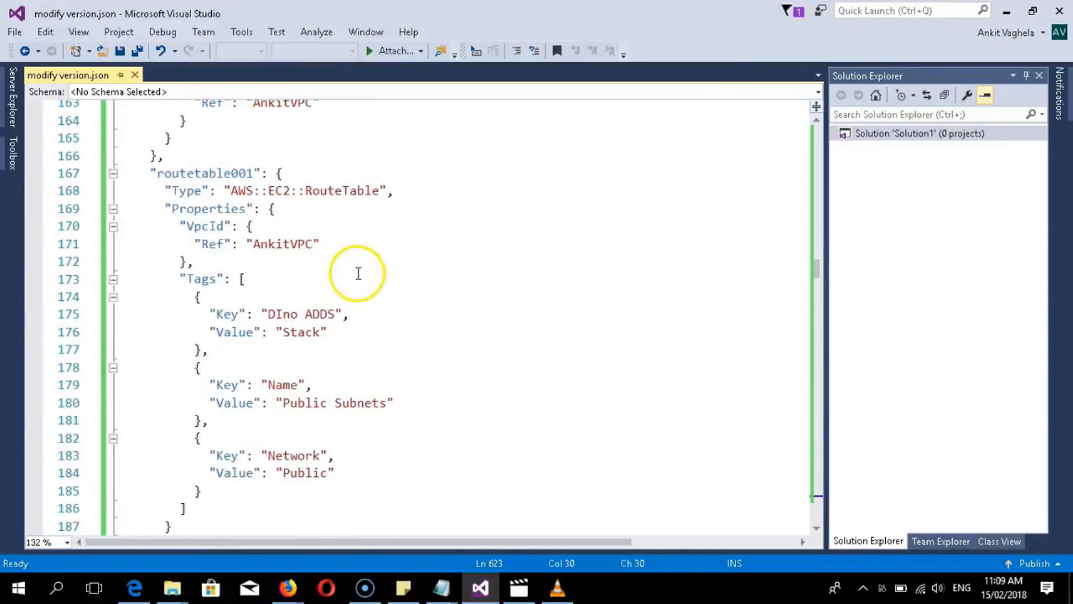
scroll(358, 274, up, 7)
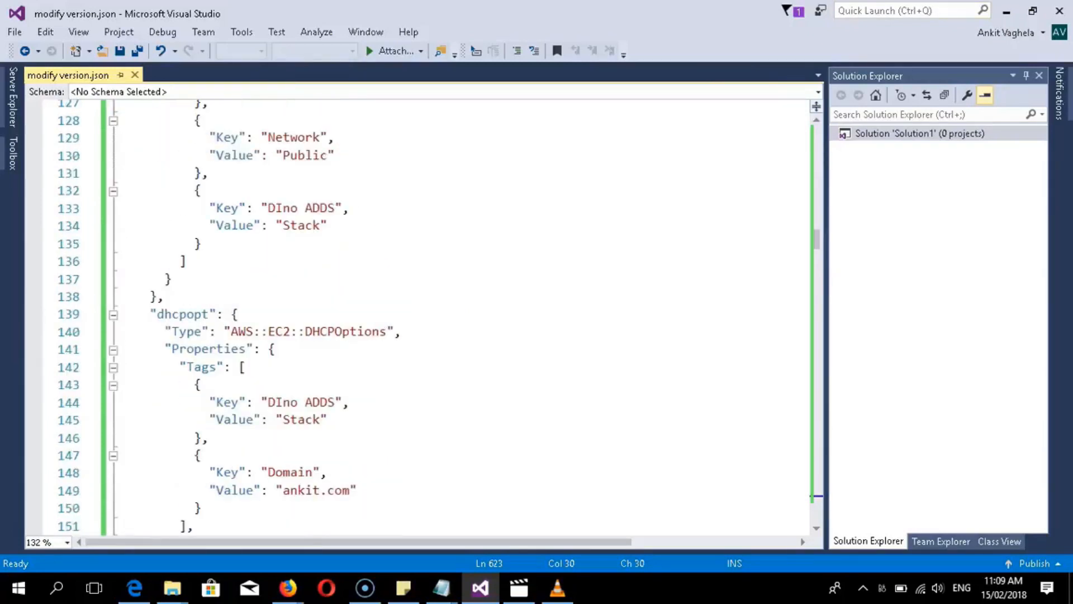
- Minimize Visual Studio, the file window and Notepad, and bring back the Ohio EC2 dashboard in Firefox
click(1005, 10)
click(841, 63)
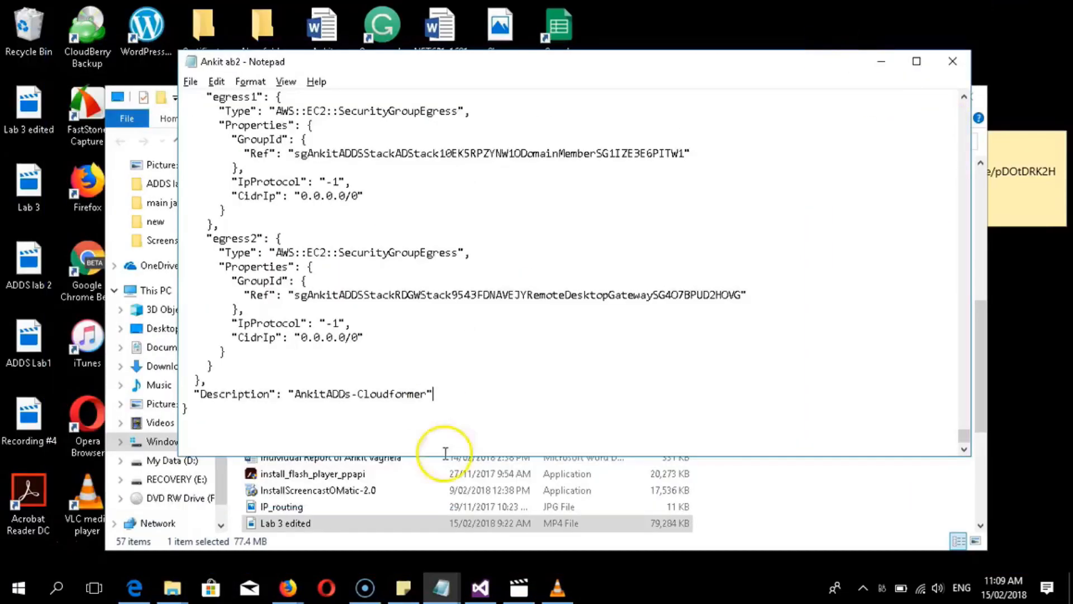
click(882, 62)
mouse_move(297, 581)
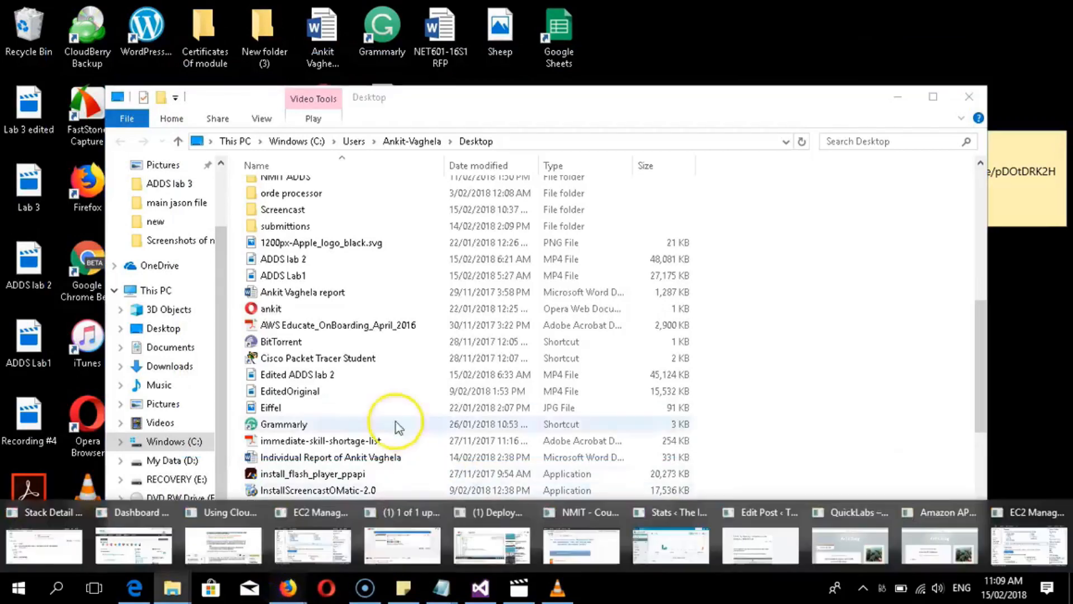
click(323, 543)
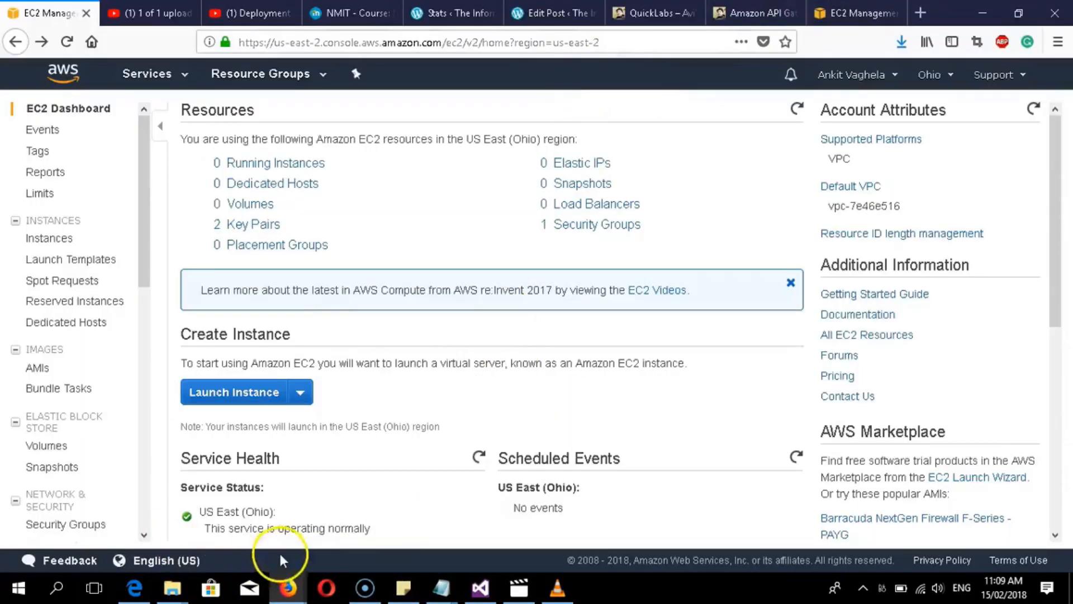
- Switch to the São Paulo EC2 tab and go to CloudFormation from the Services list
mouse_move(288, 587)
click(921, 528)
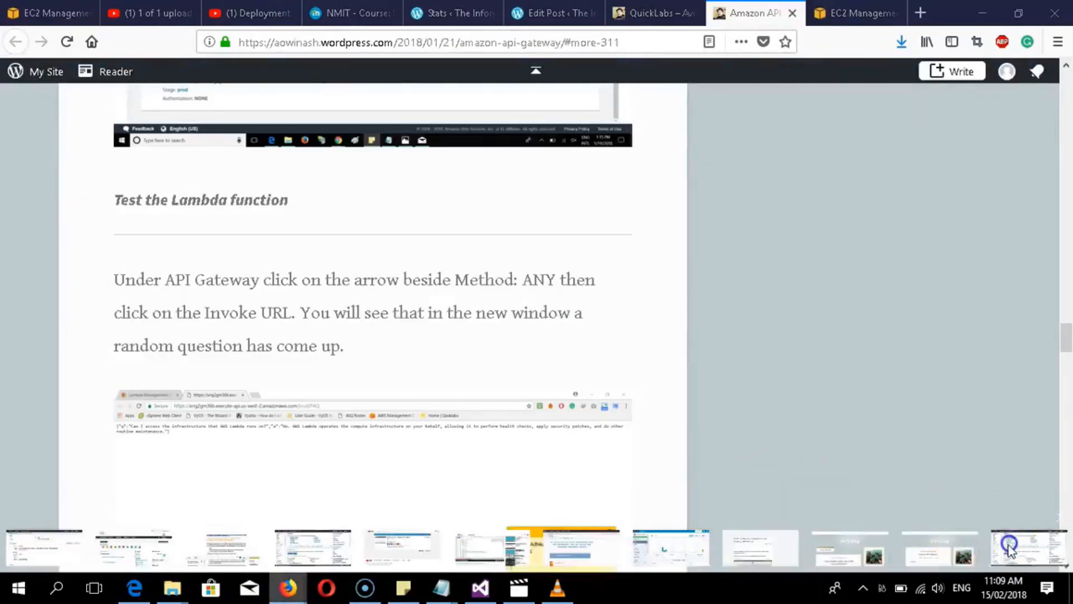
click(1006, 544)
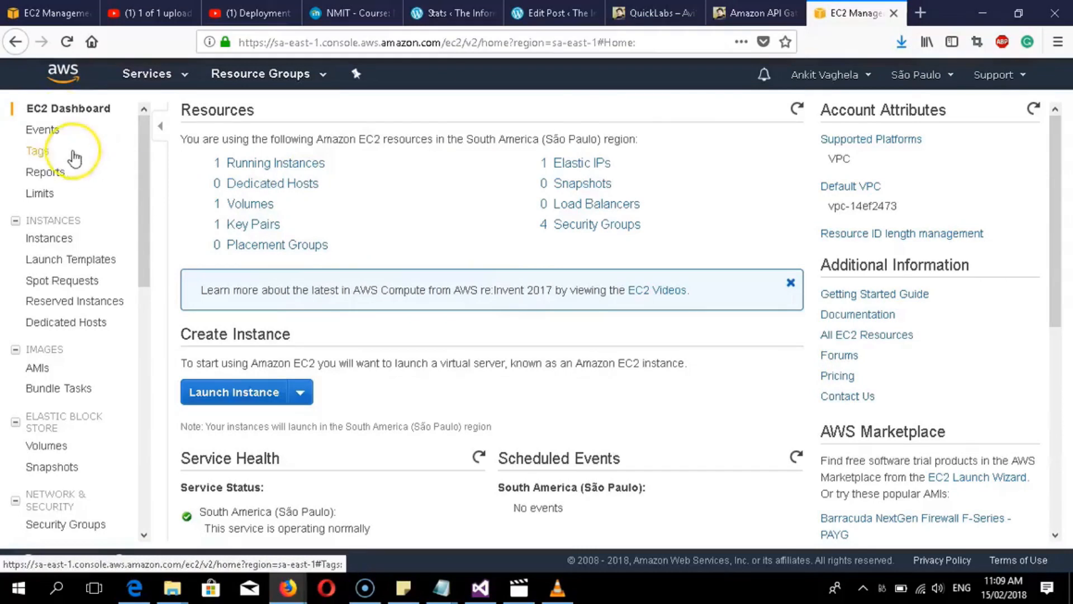
click(127, 76)
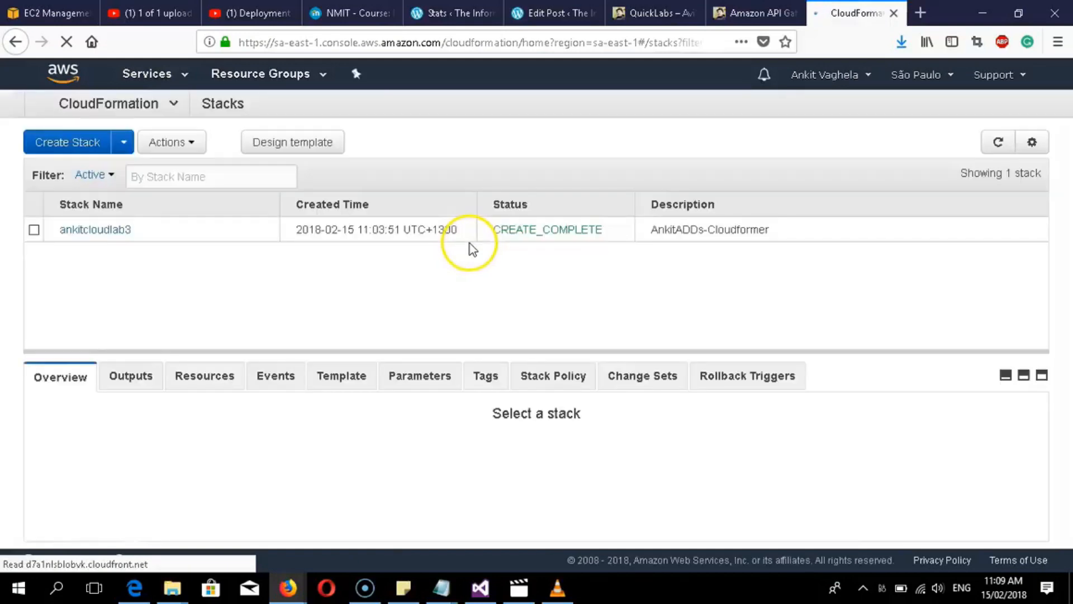
- Open ankitcloudlab3's stack detail and check its Events table, confirming every resource reached CREATE_COMPLETE
click(76, 230)
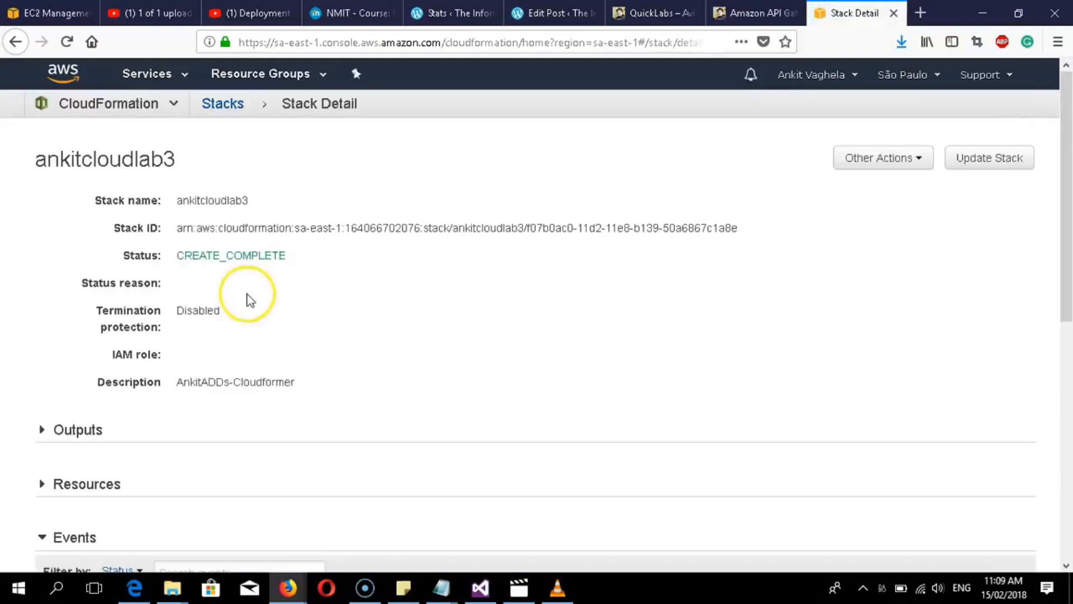
scroll(293, 284, down, 5)
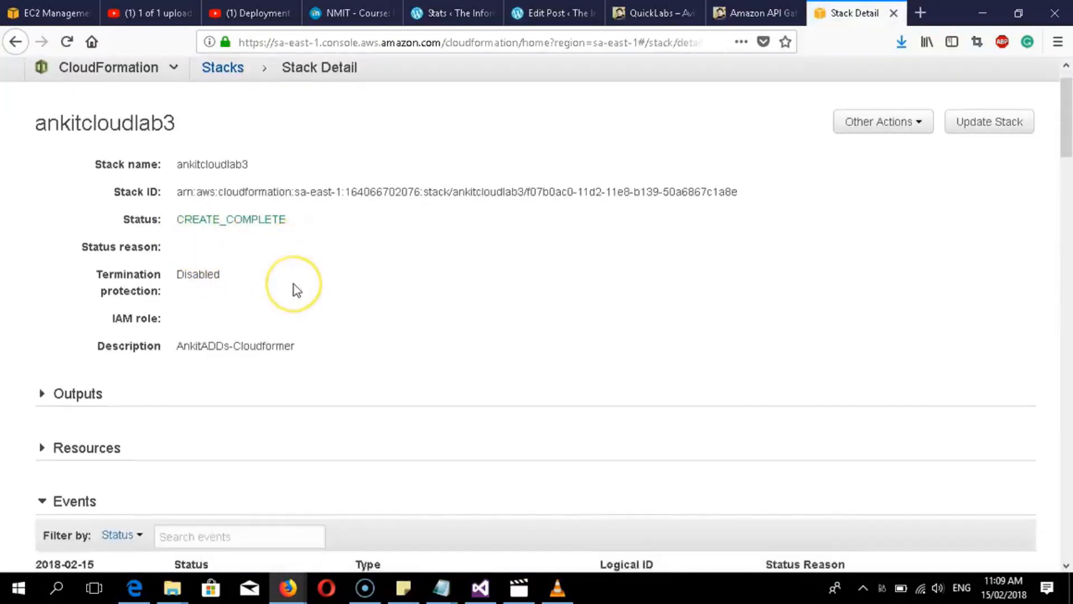
scroll(294, 284, down, 4)
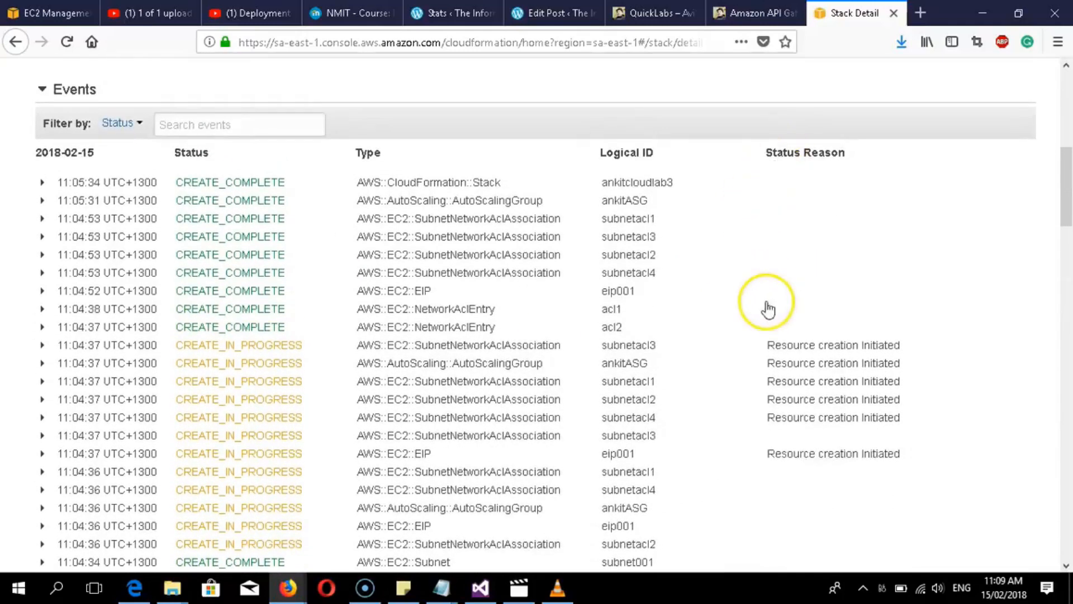
scroll(765, 307, down, 11)
scroll(726, 327, down, 13)
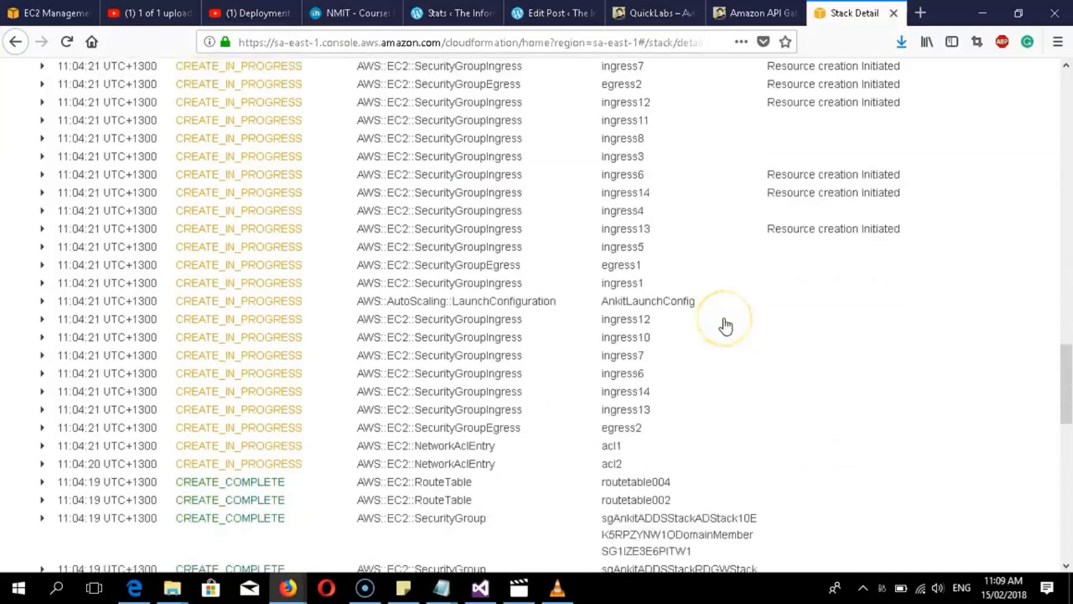
scroll(750, 431, down, 3)
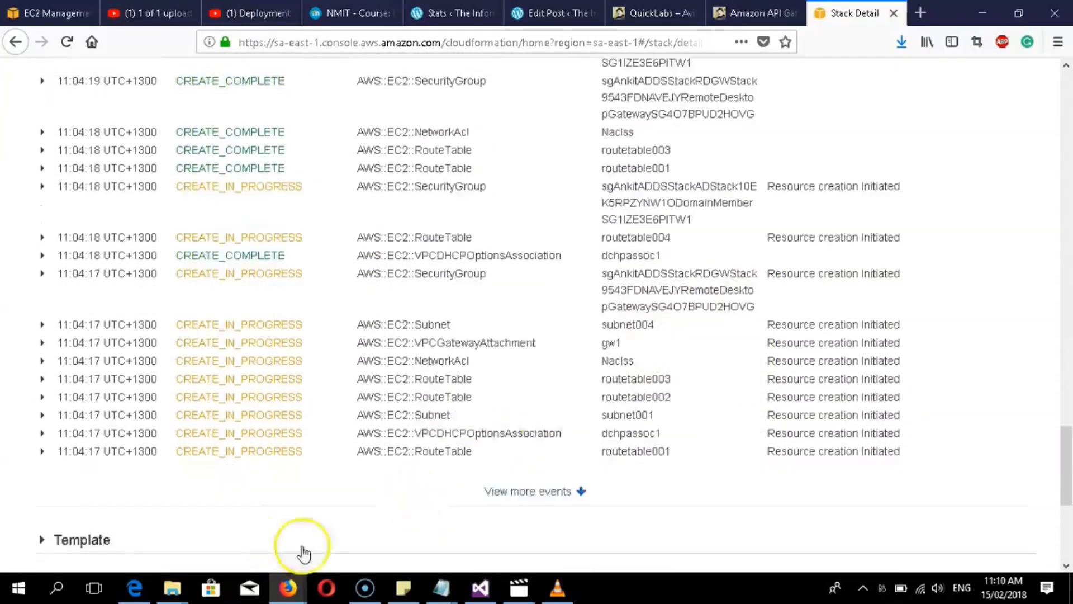
scroll(268, 448, up, 3)
scroll(752, 302, up, 3)
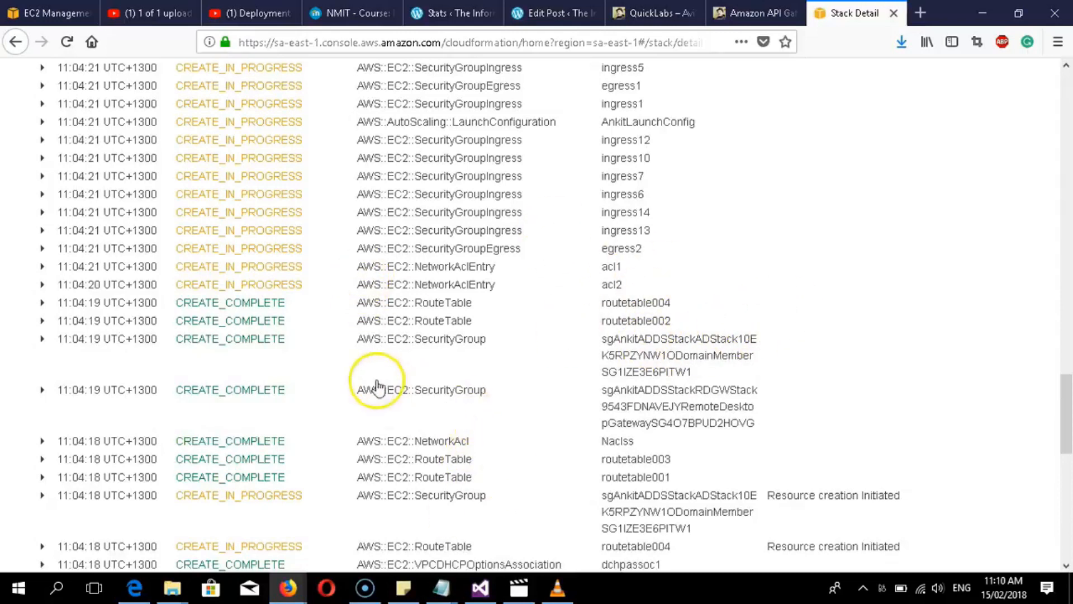
scroll(383, 412, up, 10)
scroll(1065, 336, up, 15)
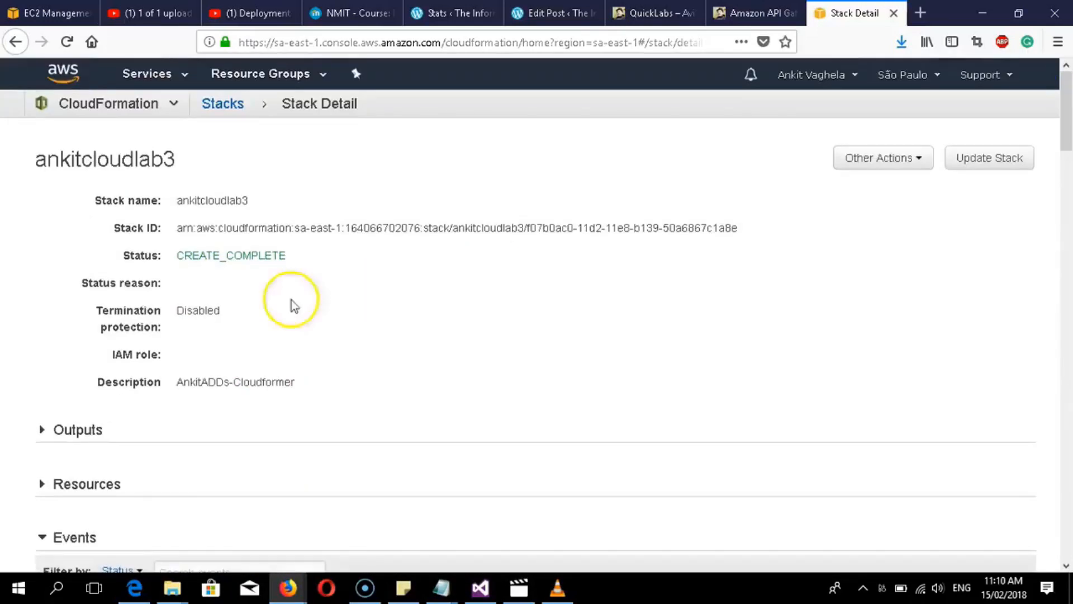